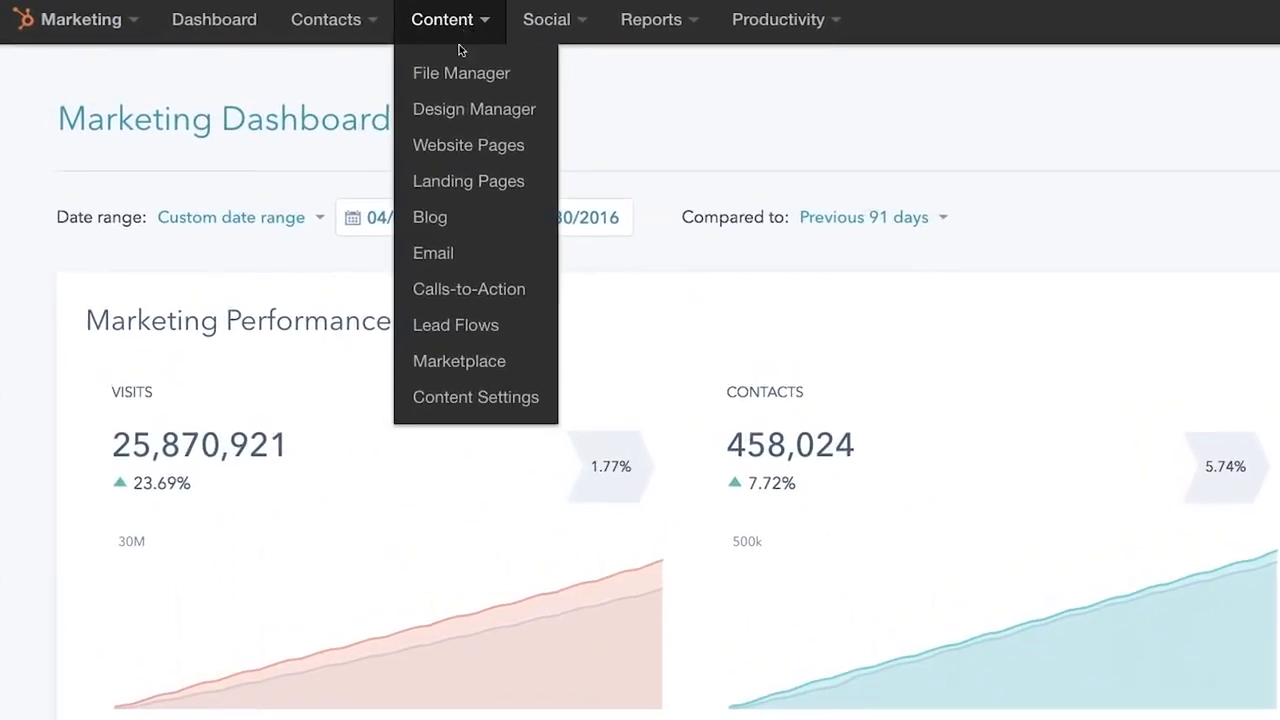
# - From Website Pages, create 'About Us Page' using the About template
pyautogui.click(453, 158)
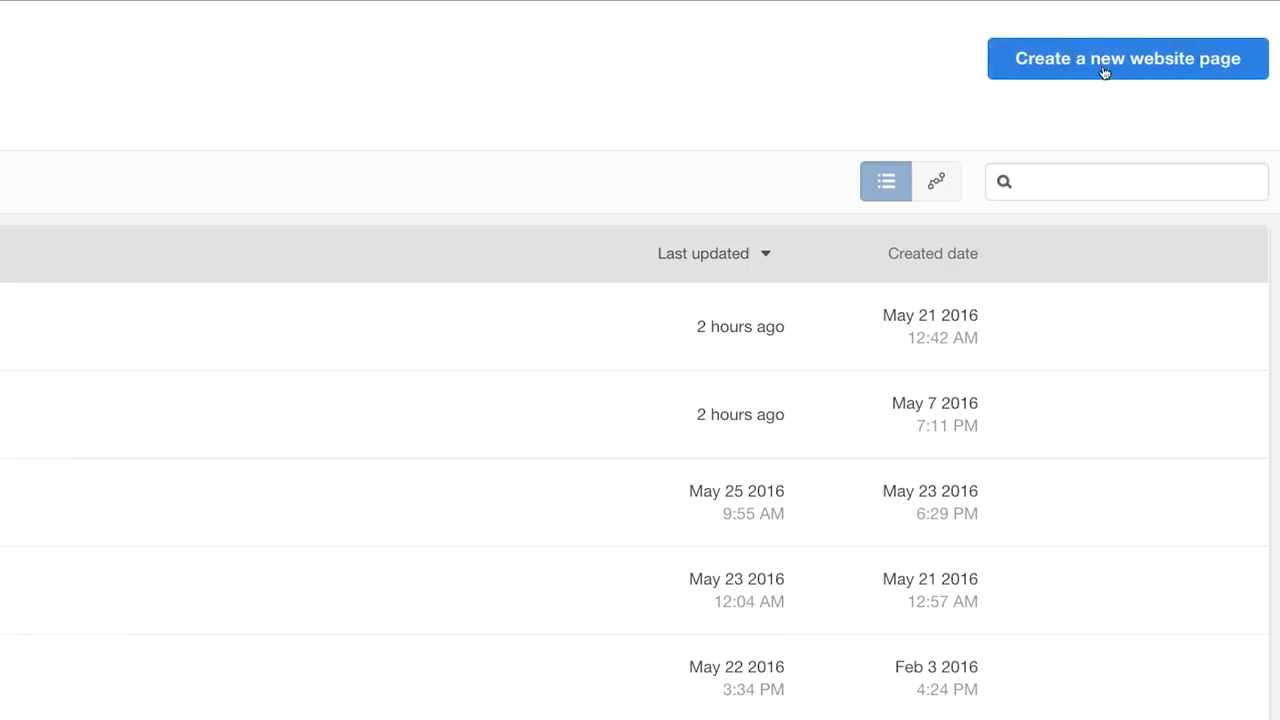
pyautogui.click(1104, 68)
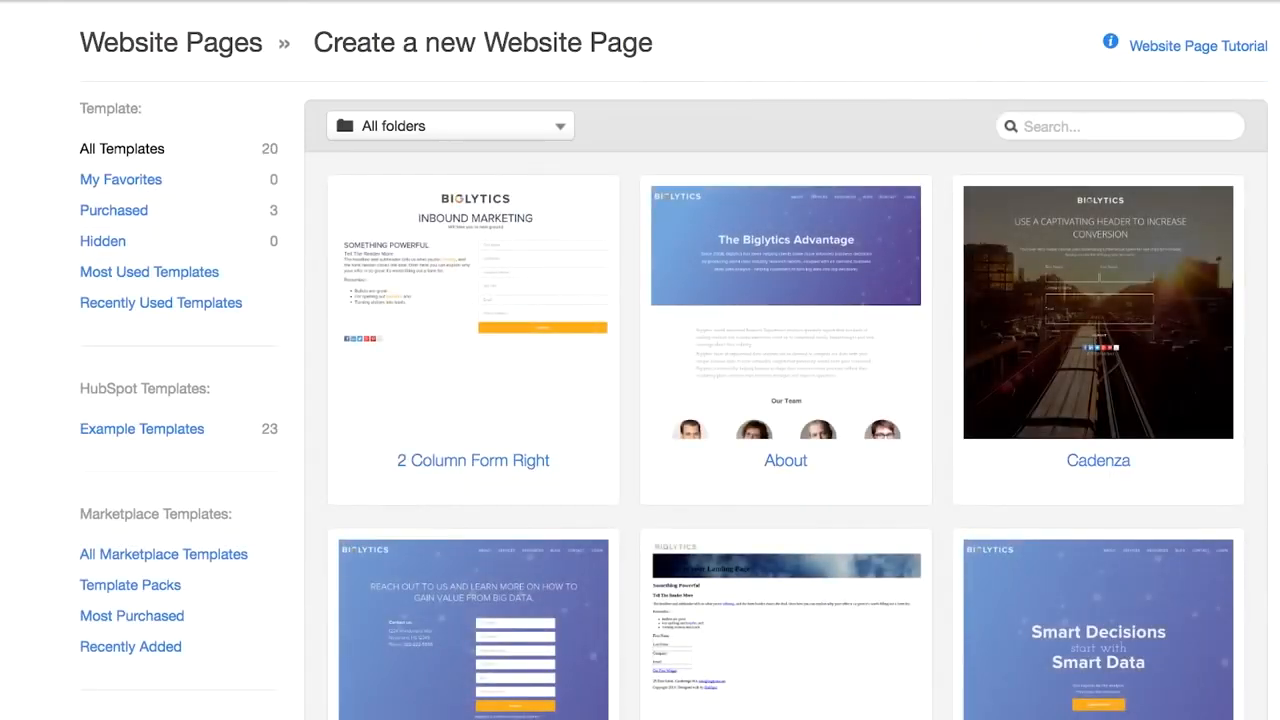
pyautogui.click(868, 428)
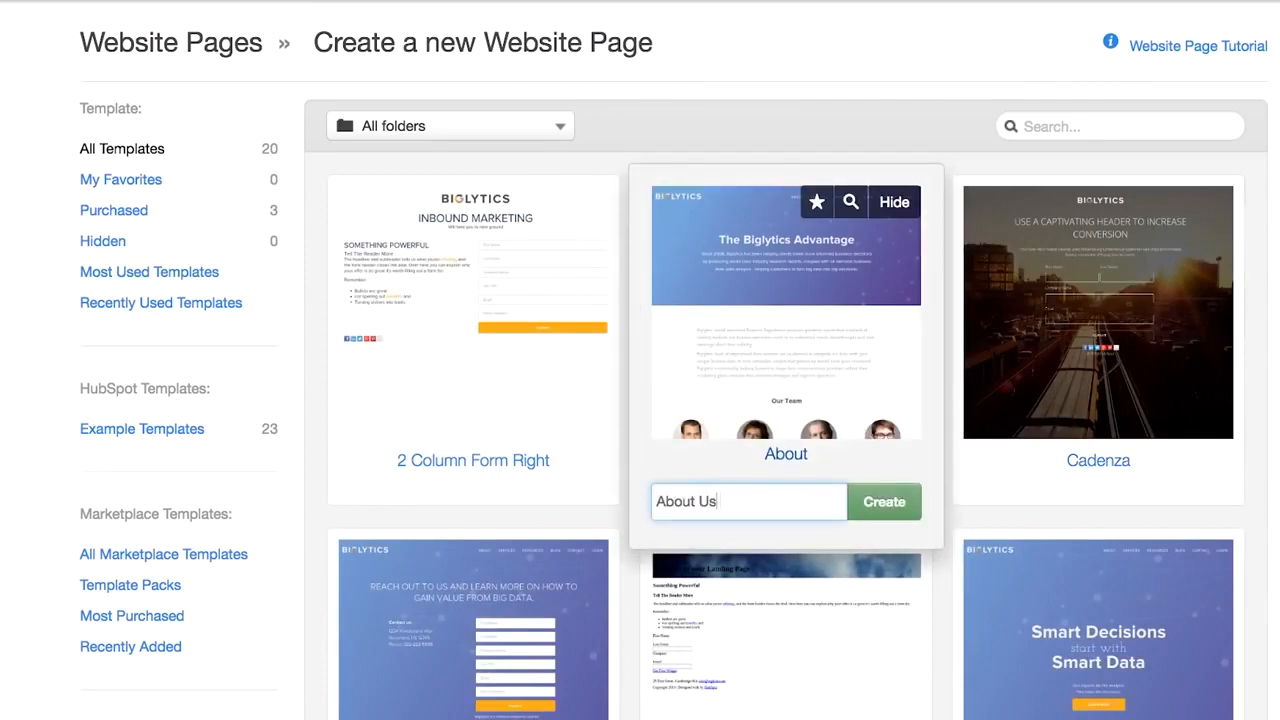
pyautogui.click(884, 502)
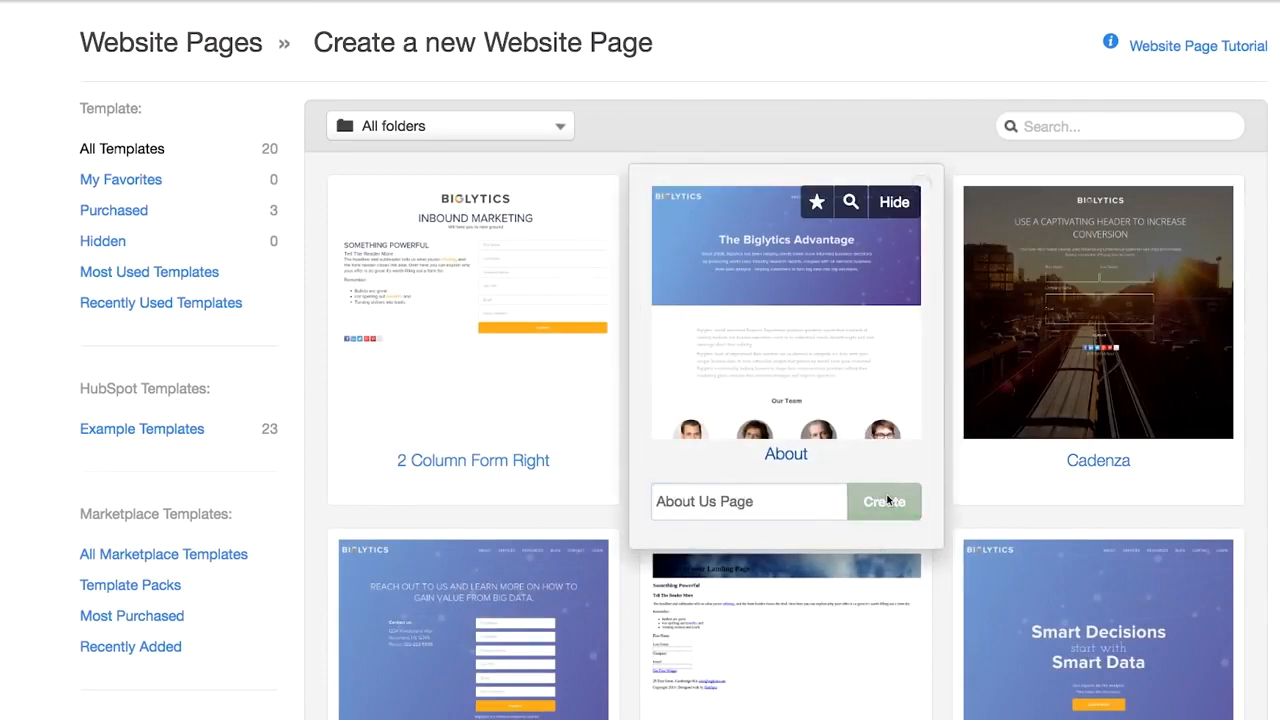
pyautogui.scroll(-2, 916, 436)
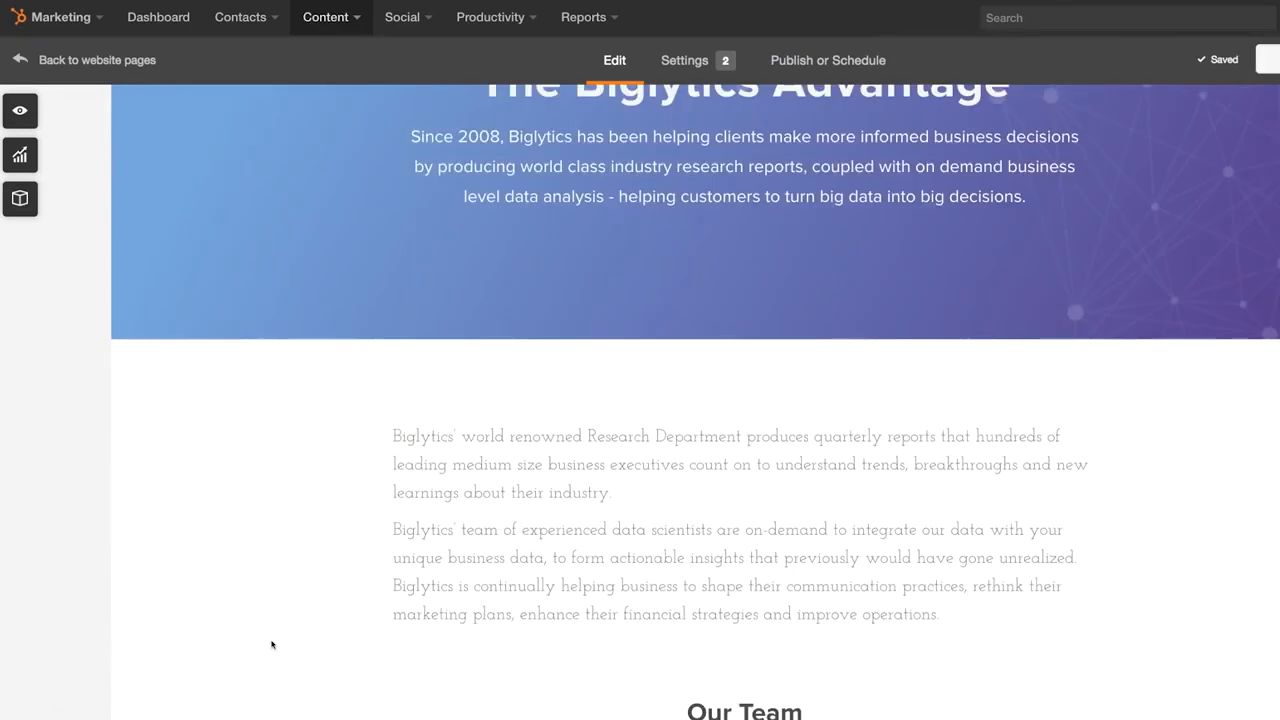
# - Replace the word 'Biglytics' with 'Our' in the team paragraph, then scroll through the page
pyautogui.scroll(-3, 731, 530)
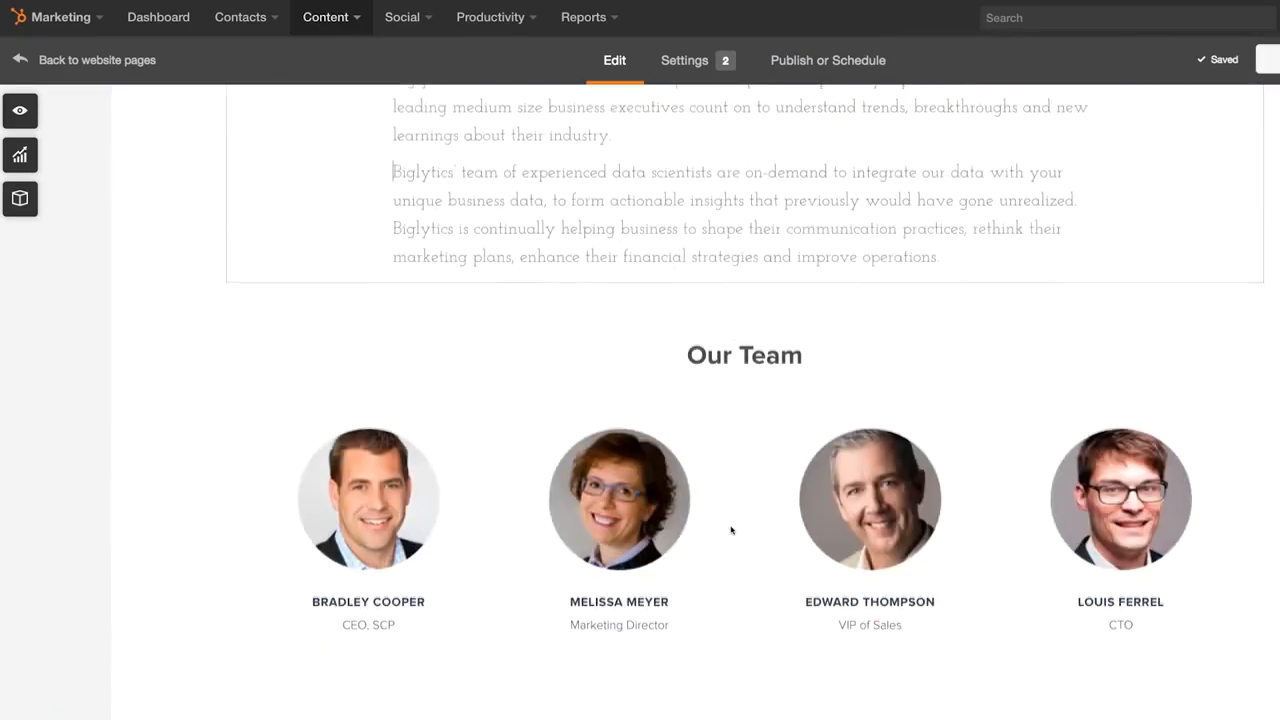
pyautogui.doubleClick(457, 170)
pyautogui.write('Our')
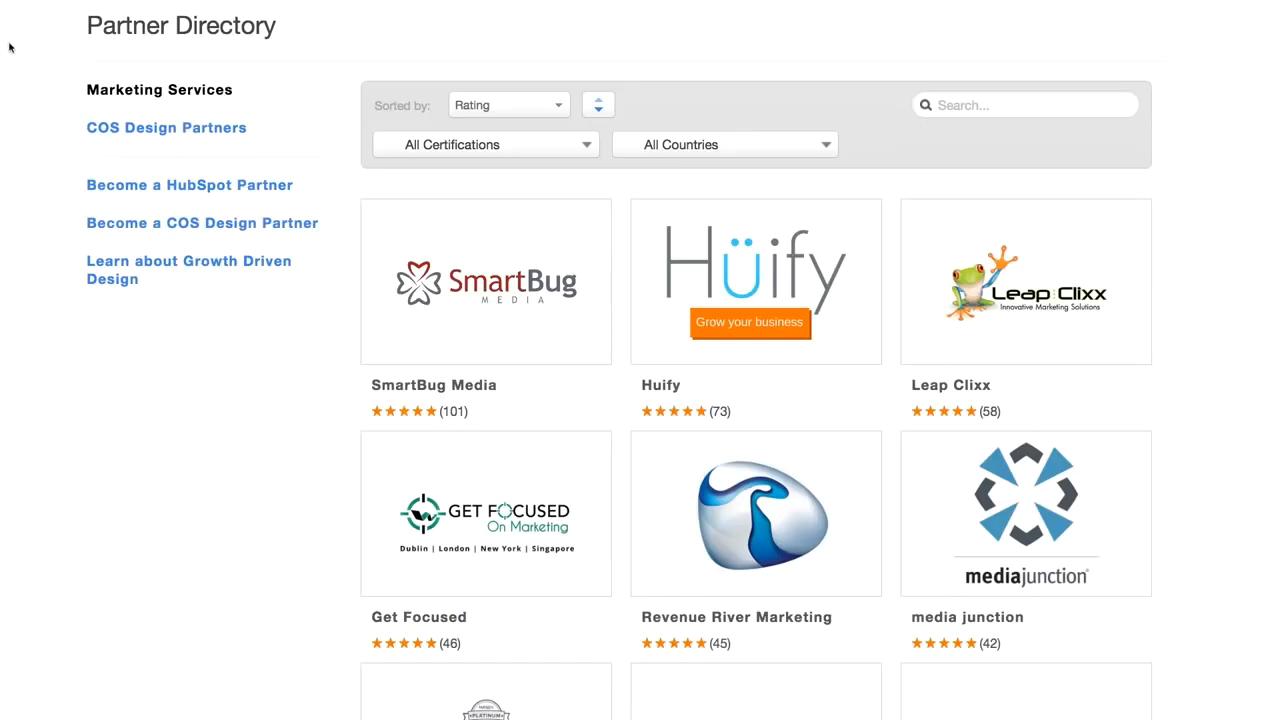
pyautogui.scroll(-1, 9, 47)
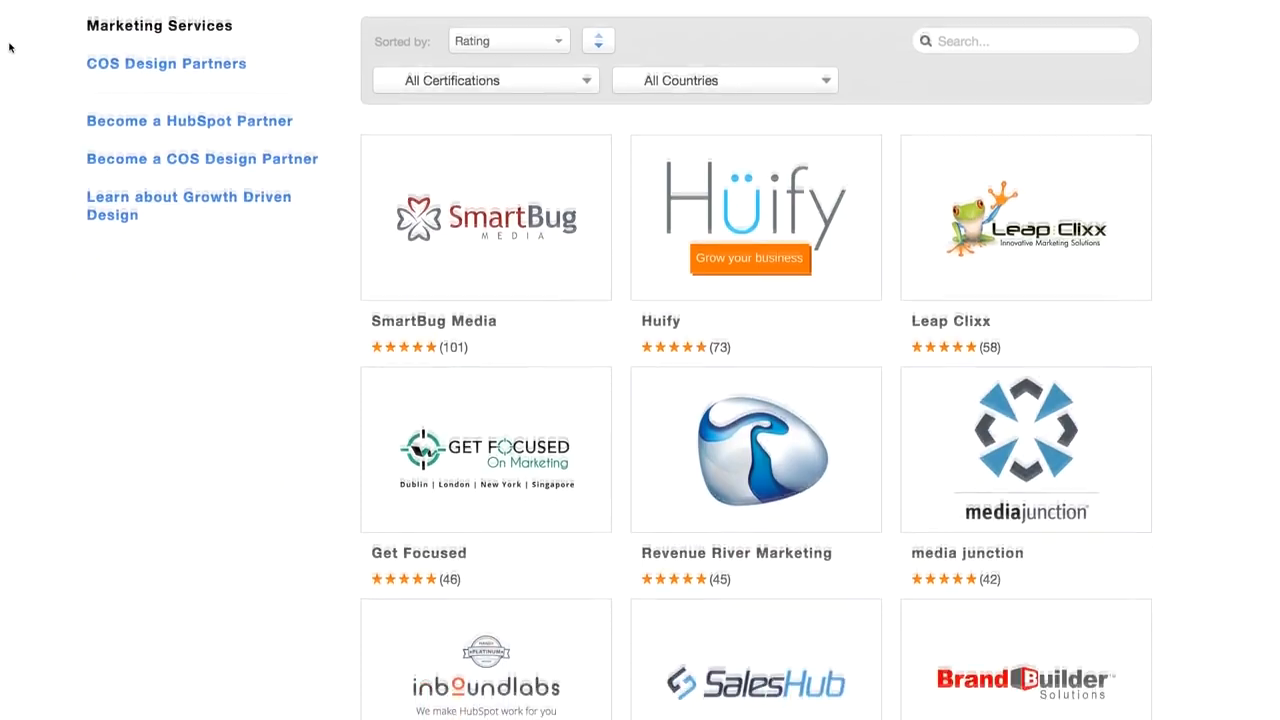
pyautogui.scroll(-2, 9, 47)
pyautogui.scroll(-2, 9, 47)
pyautogui.scroll(-2, 9, 47)
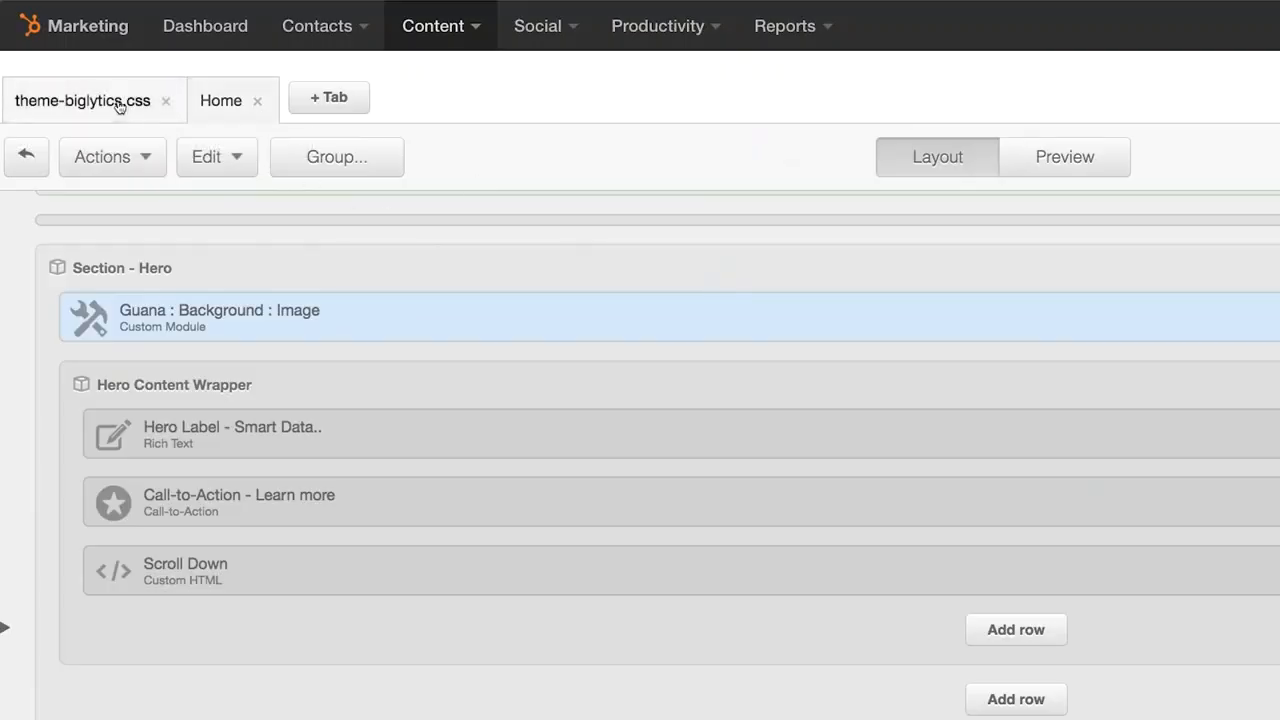
# - Switch to theme-biglytics.css, scroll its code and click into the height value on line 152
pyautogui.click(117, 104)
pyautogui.scroll(-5, 239, 350)
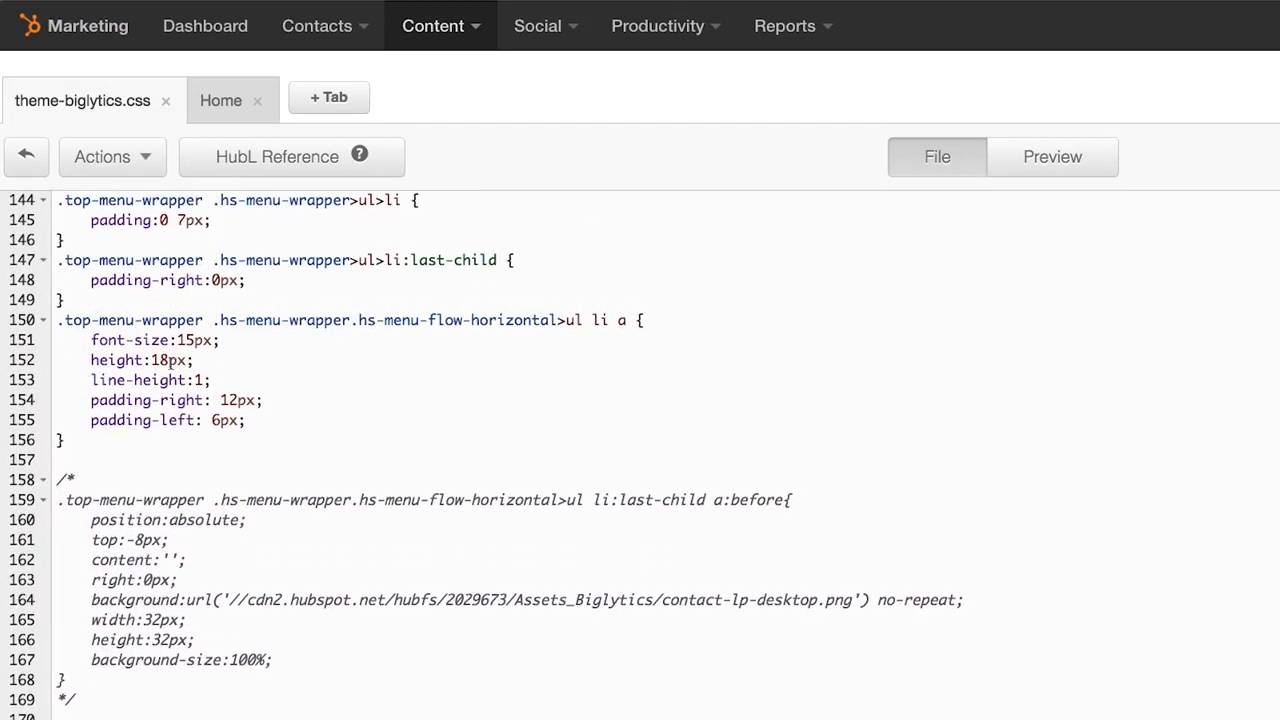
pyautogui.click(168, 361)
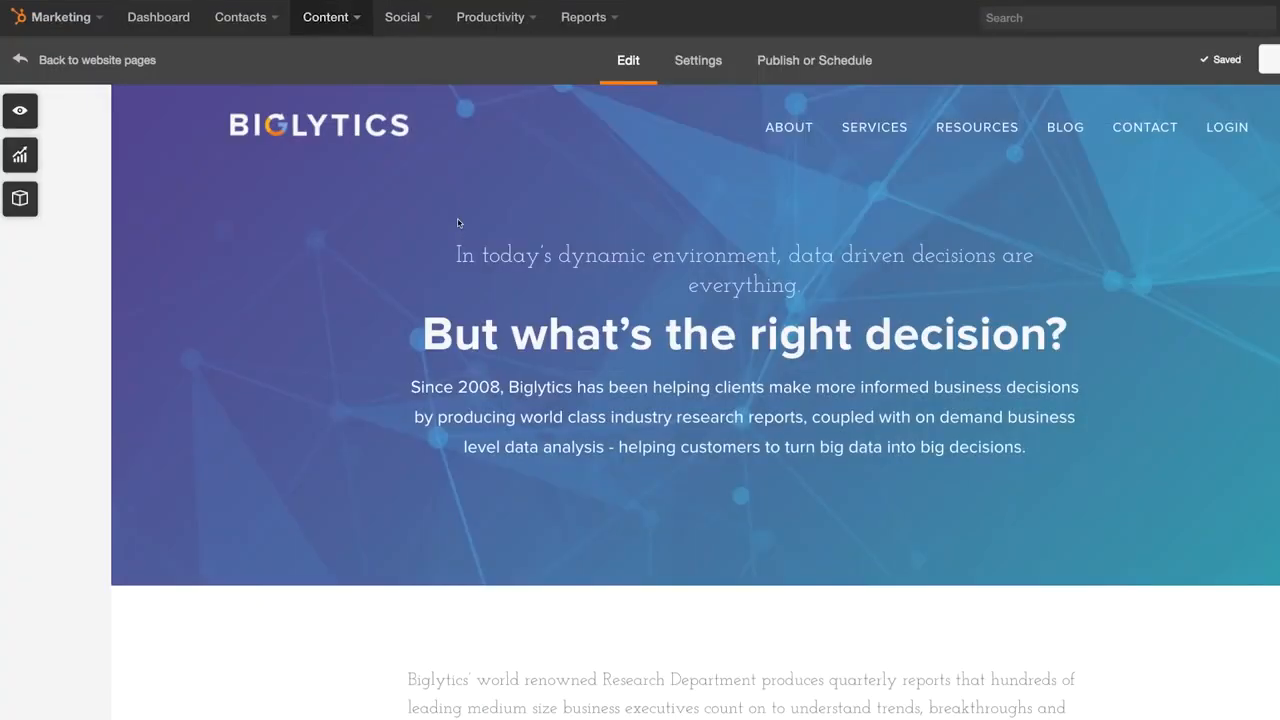
# - Change the hero text to 'companies like' followed by a Company Name personalization token
pyautogui.scroll(-2, 603, 378)
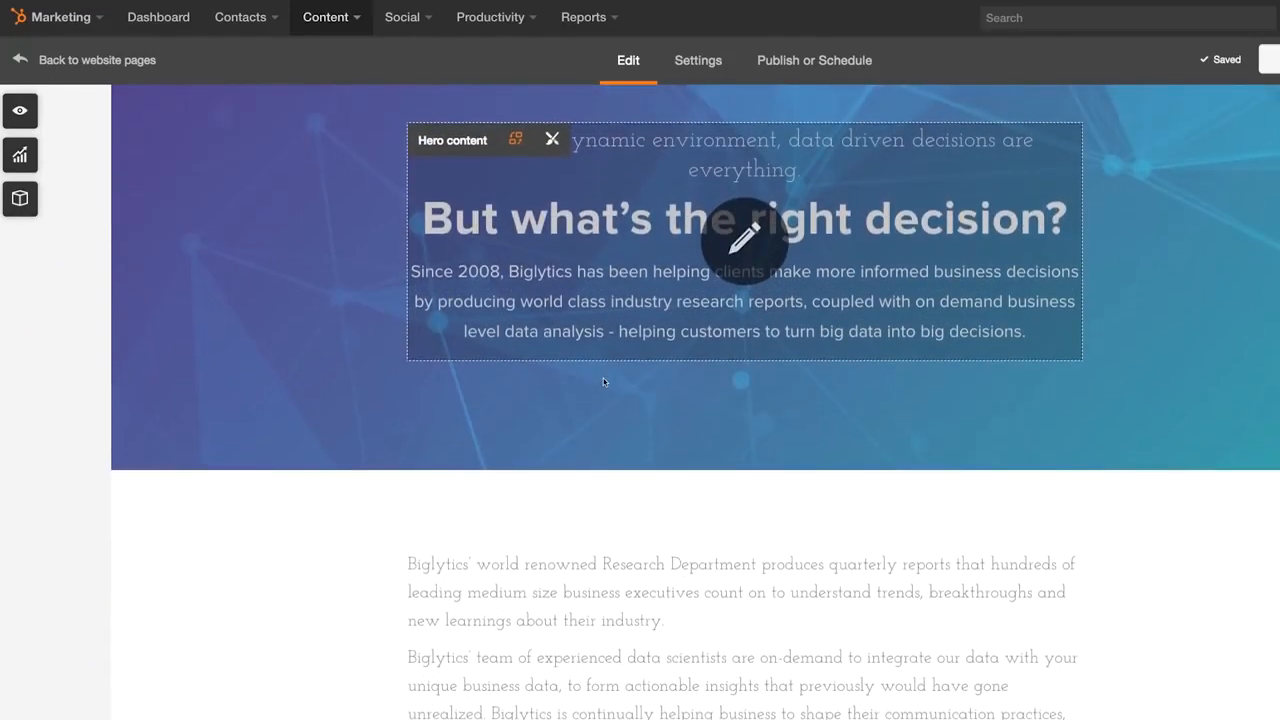
pyautogui.click(603, 378)
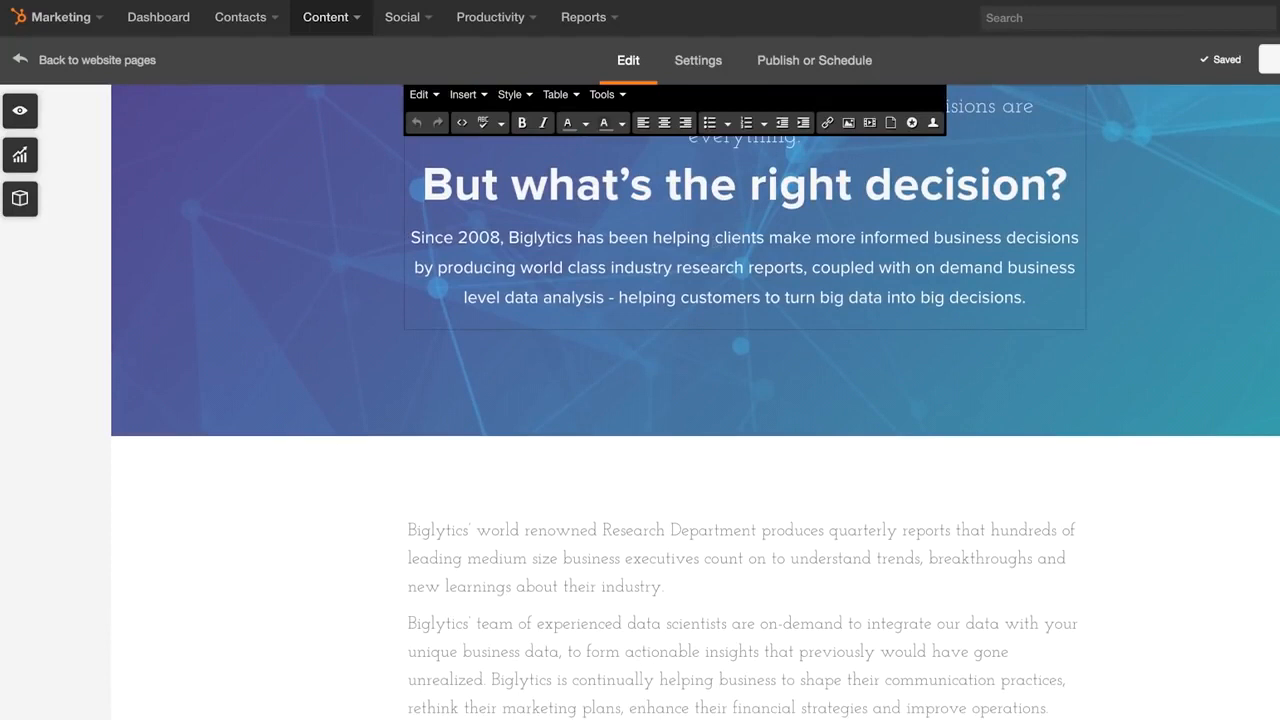
pyautogui.write('companies like')
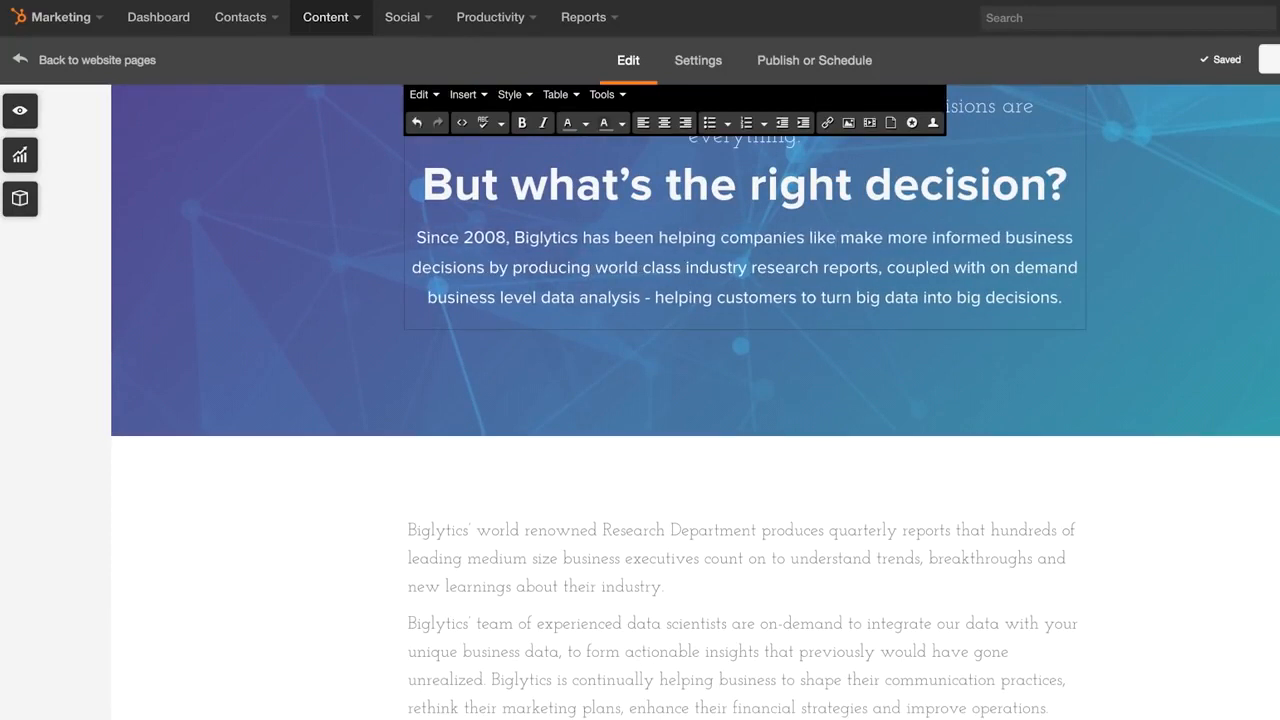
pyautogui.click(933, 122)
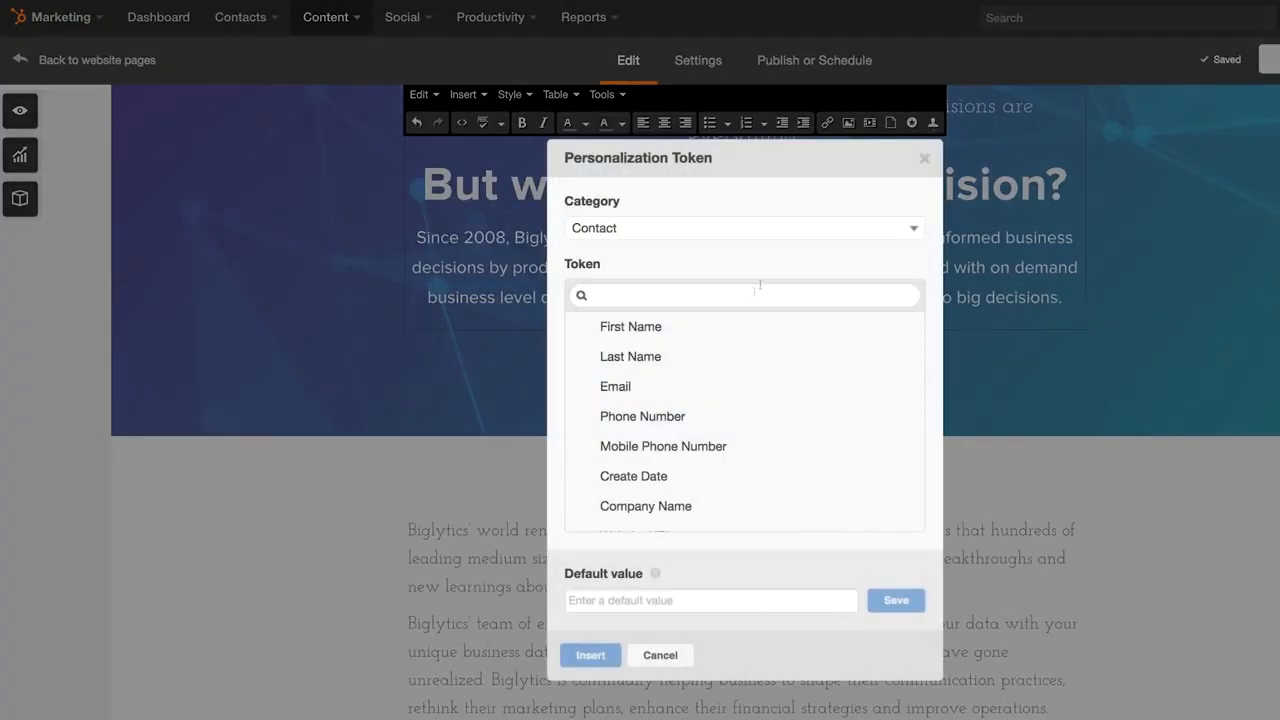
pyautogui.click(711, 505)
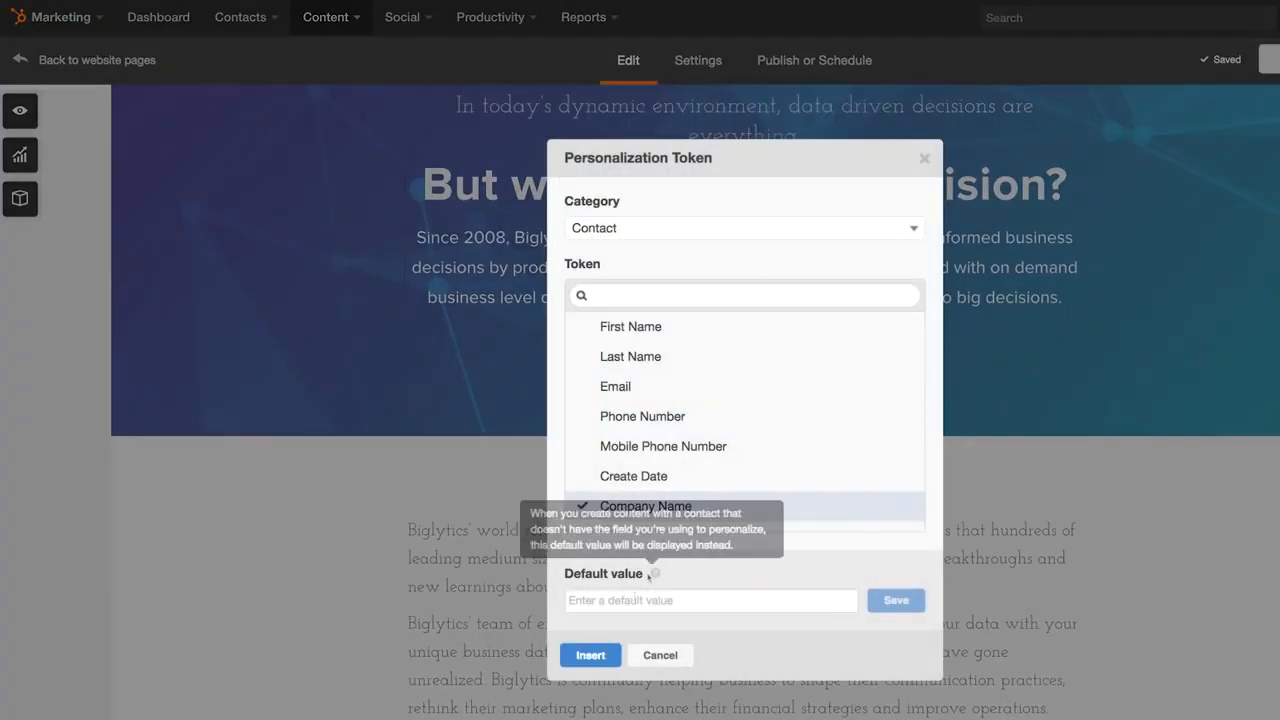
pyautogui.click(592, 655)
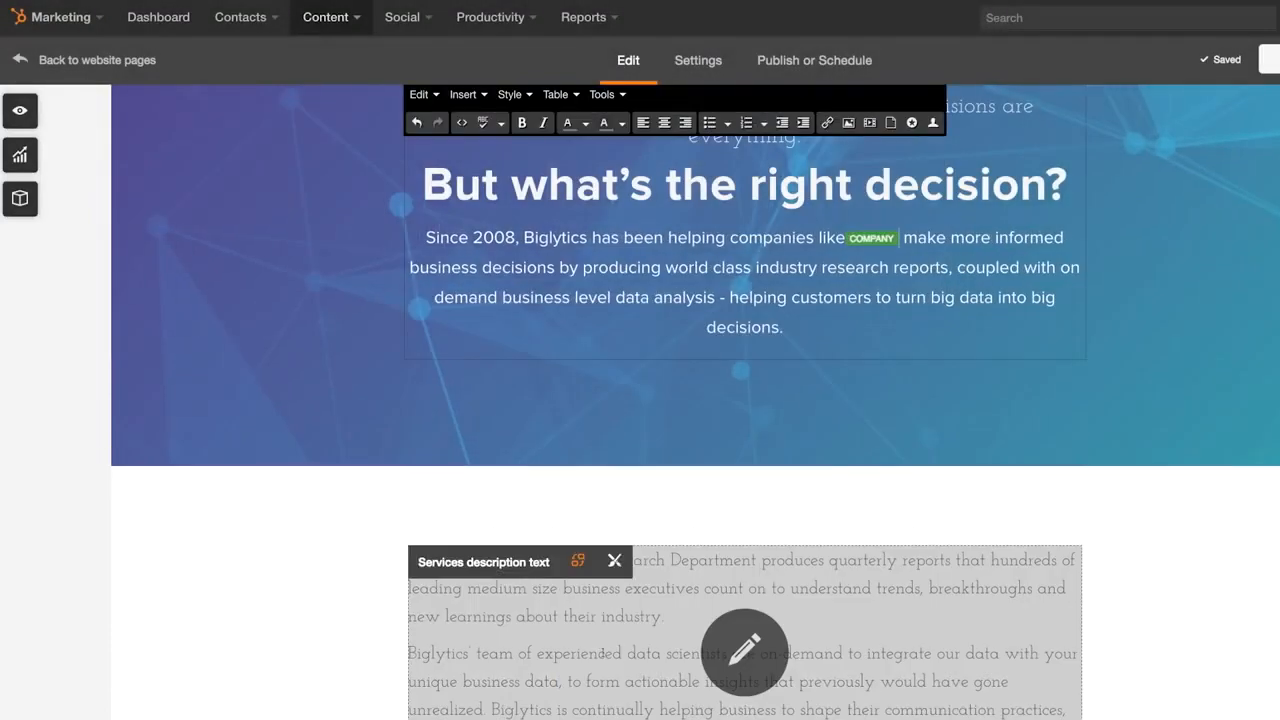
pyautogui.click(723, 520)
pyautogui.scroll(-3, 700, 470)
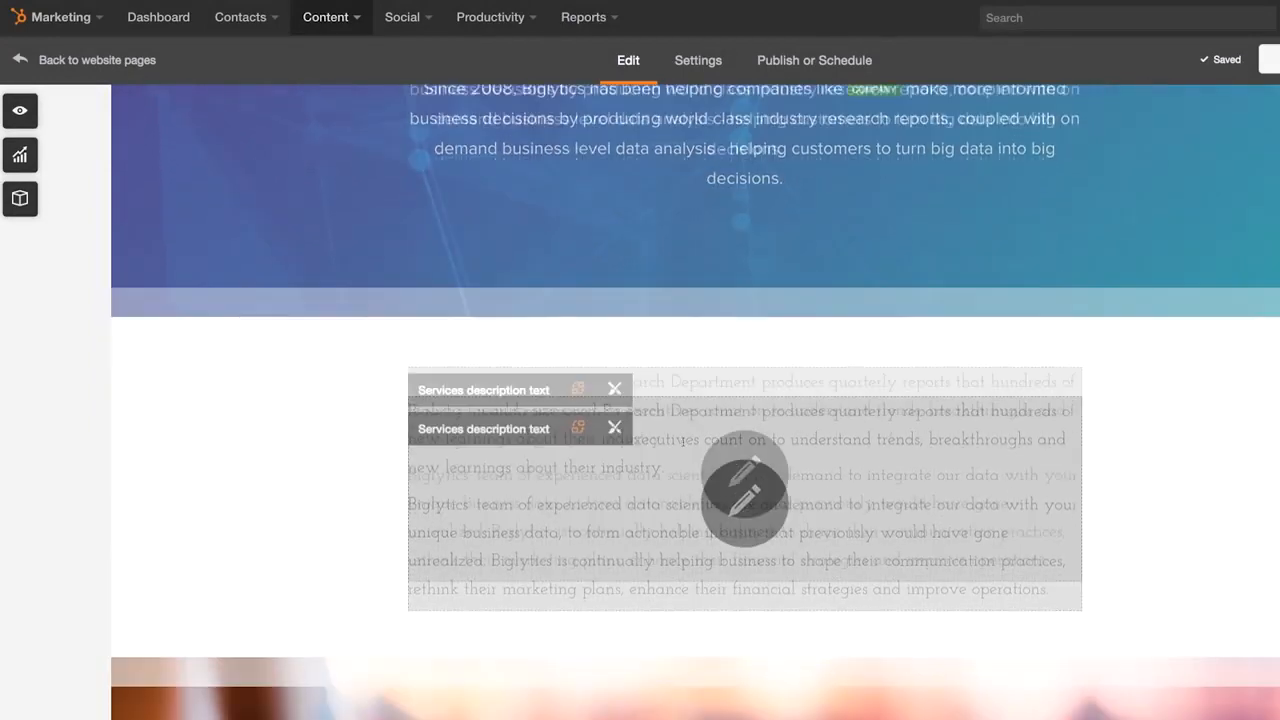
# - Add a smart content rule to the services text targeting visitors from Canada
pyautogui.click(579, 364)
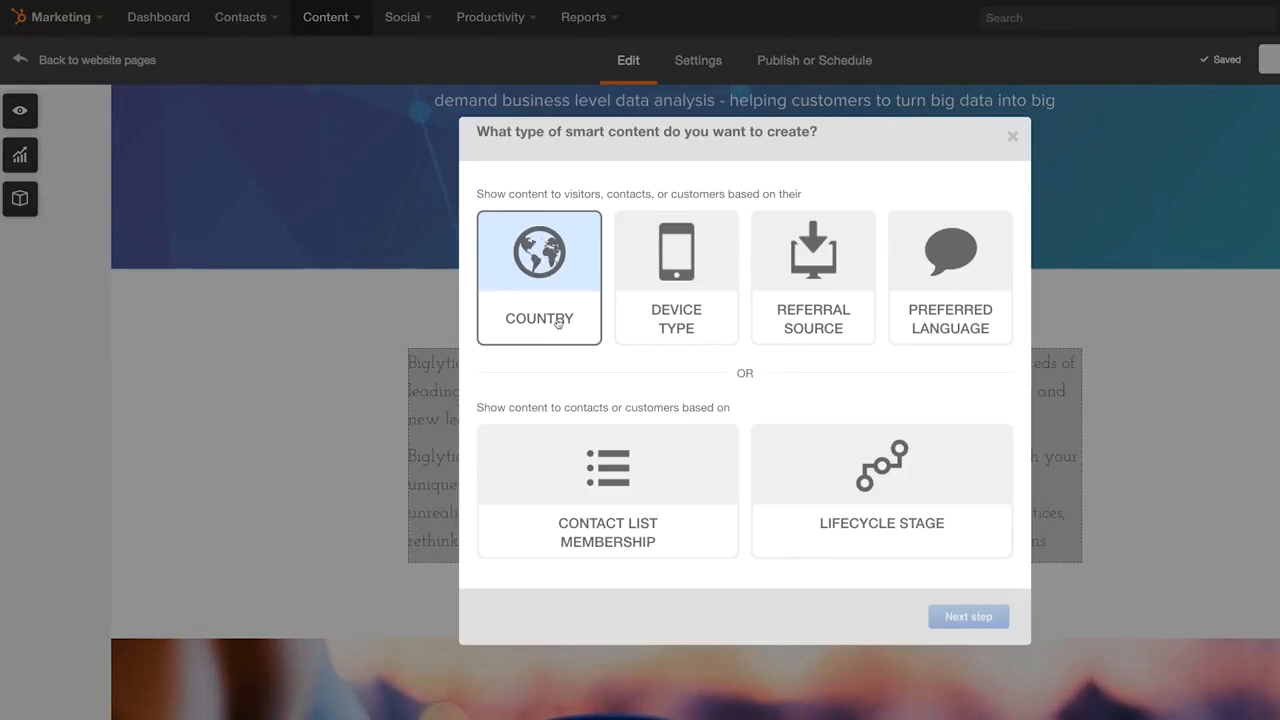
pyautogui.click(966, 616)
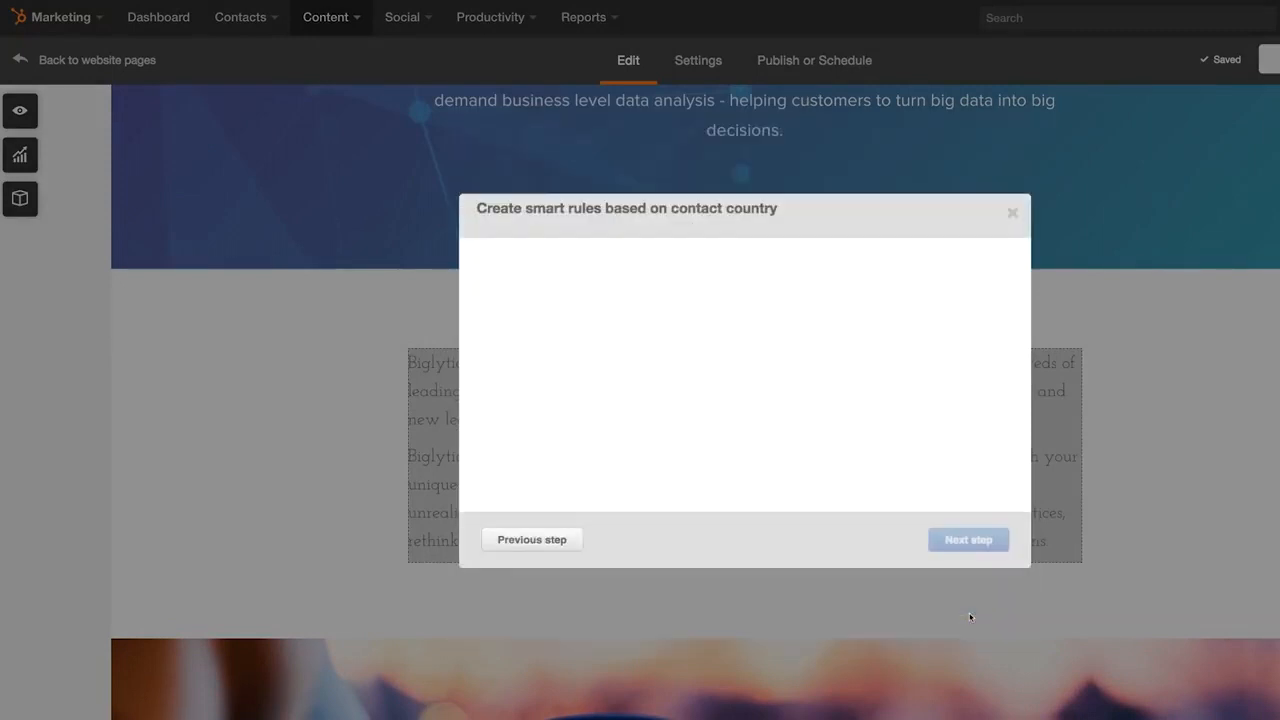
pyautogui.click(766, 297)
pyautogui.write('Canada')
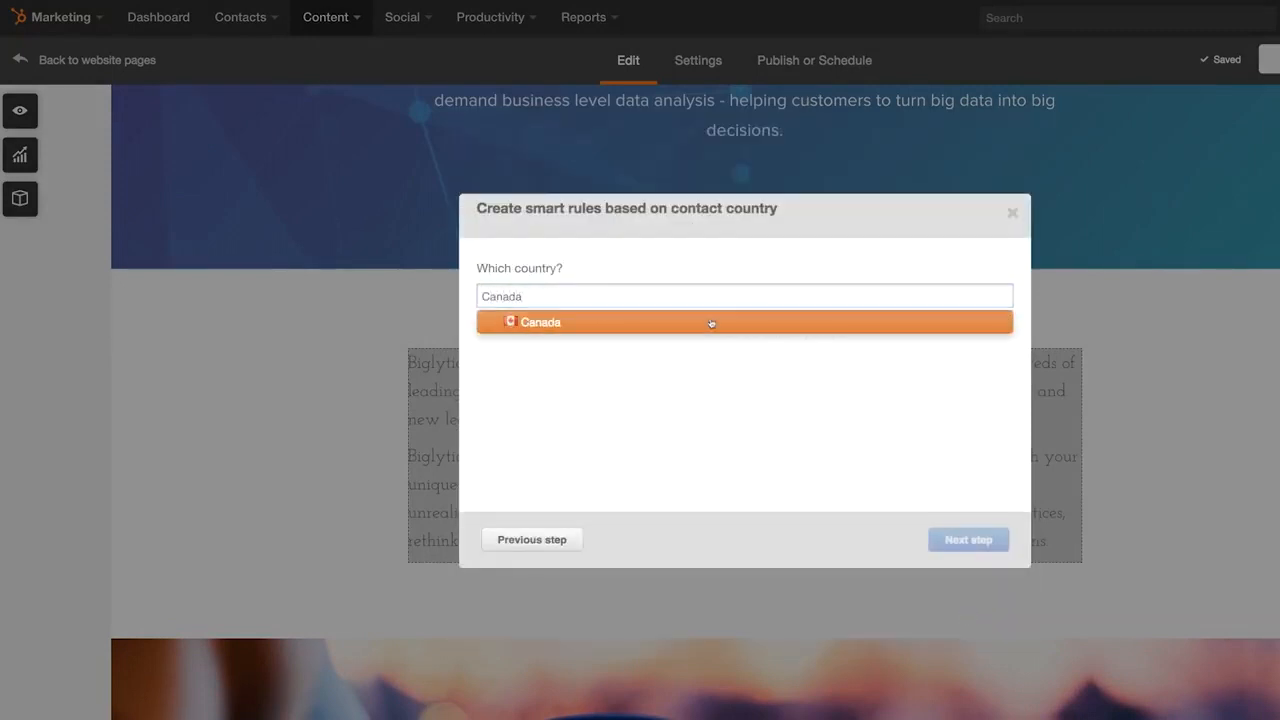
pyautogui.click(709, 323)
pyautogui.click(968, 540)
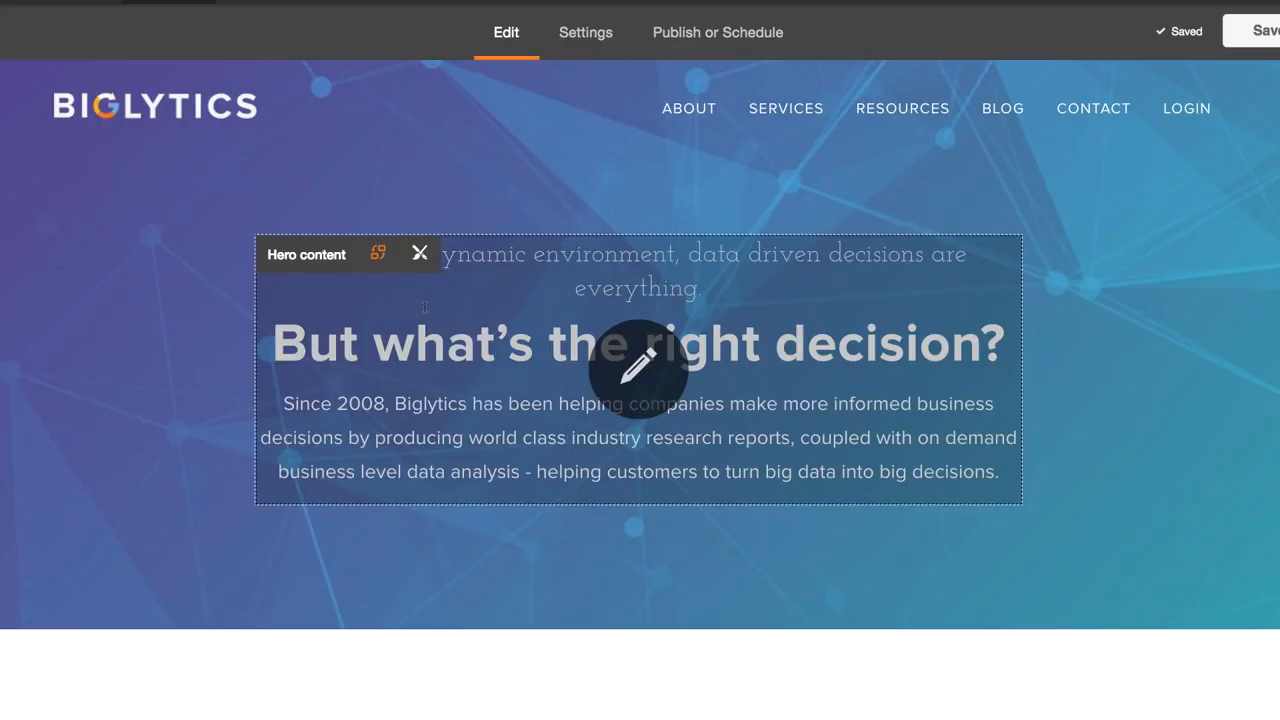
# - Make the hero content smart by contact list membership, using the Developer Dave Persona list
pyautogui.click(380, 252)
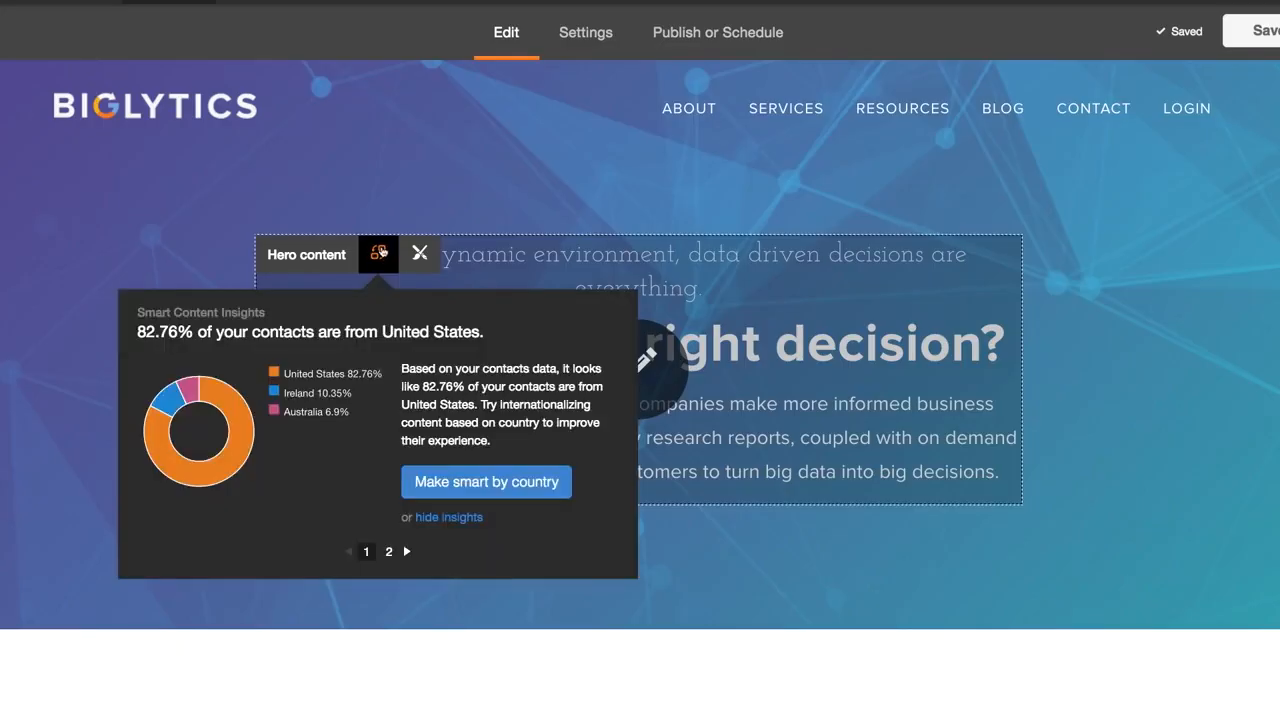
pyautogui.click(380, 252)
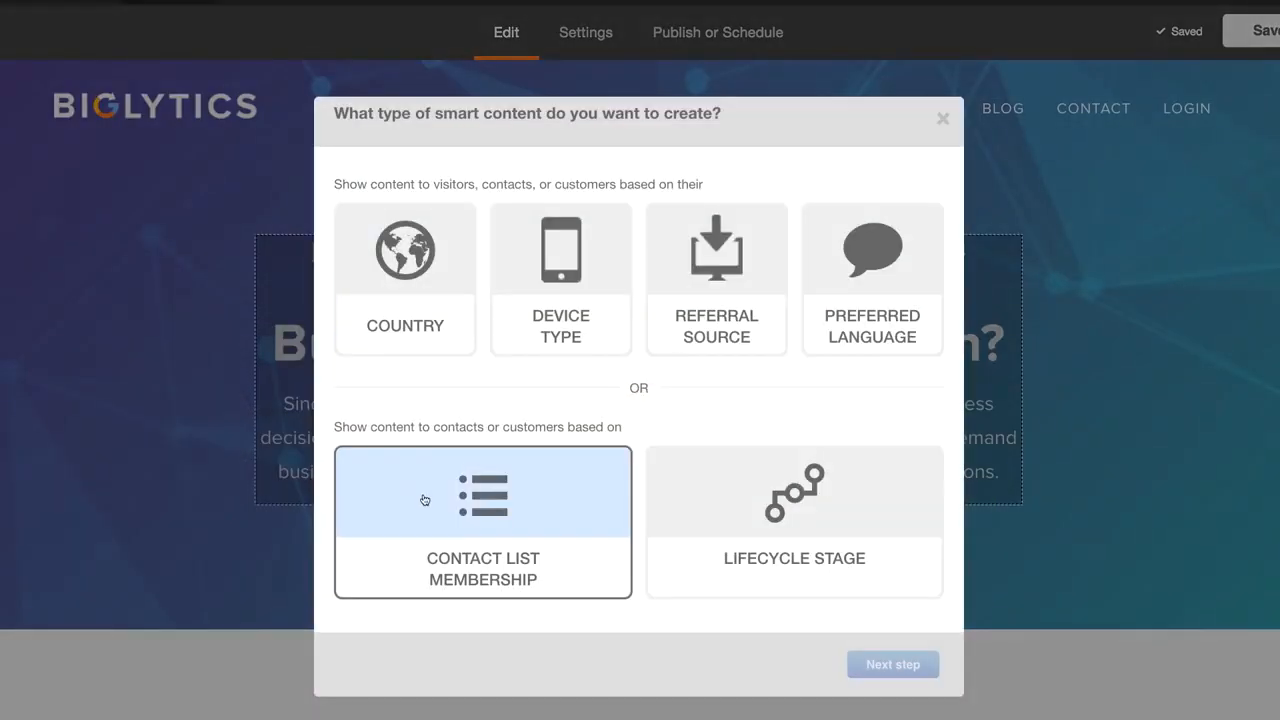
pyautogui.click(424, 500)
pyautogui.click(885, 662)
pyautogui.click(540, 354)
pyautogui.click(880, 576)
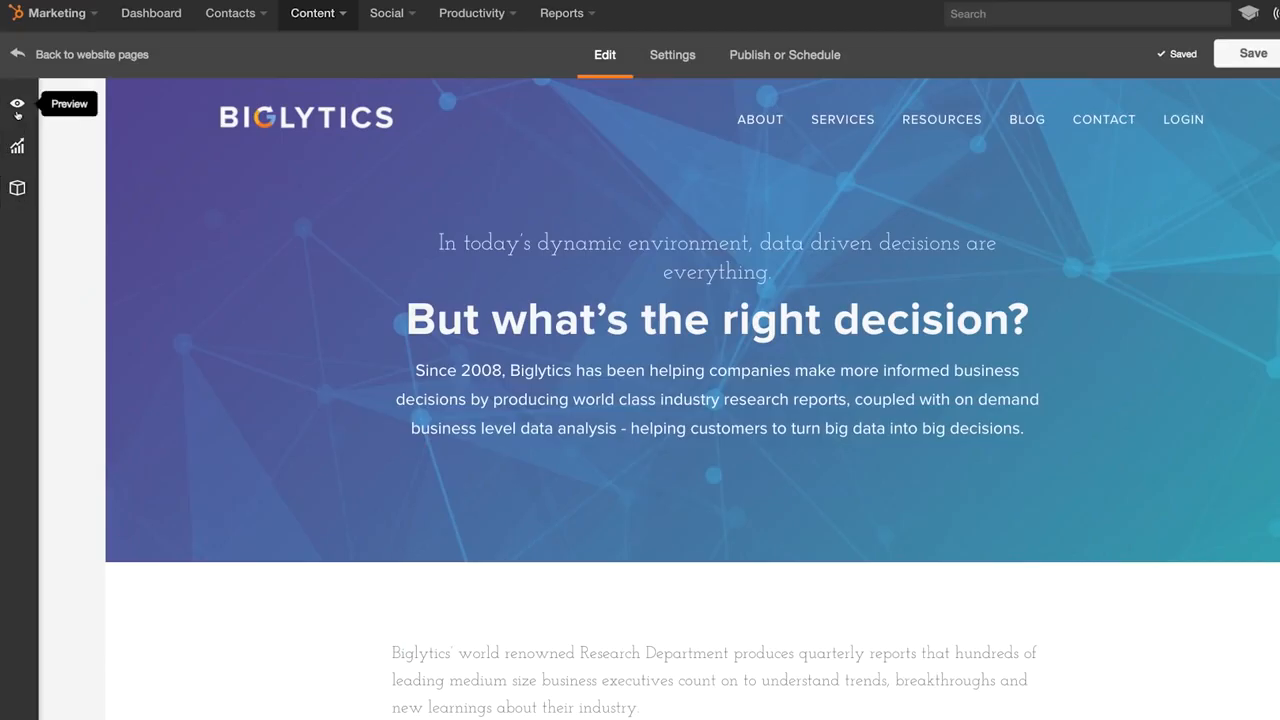
# - Preview the page in tablet, landscape tablet and phone views
pyautogui.click(16, 106)
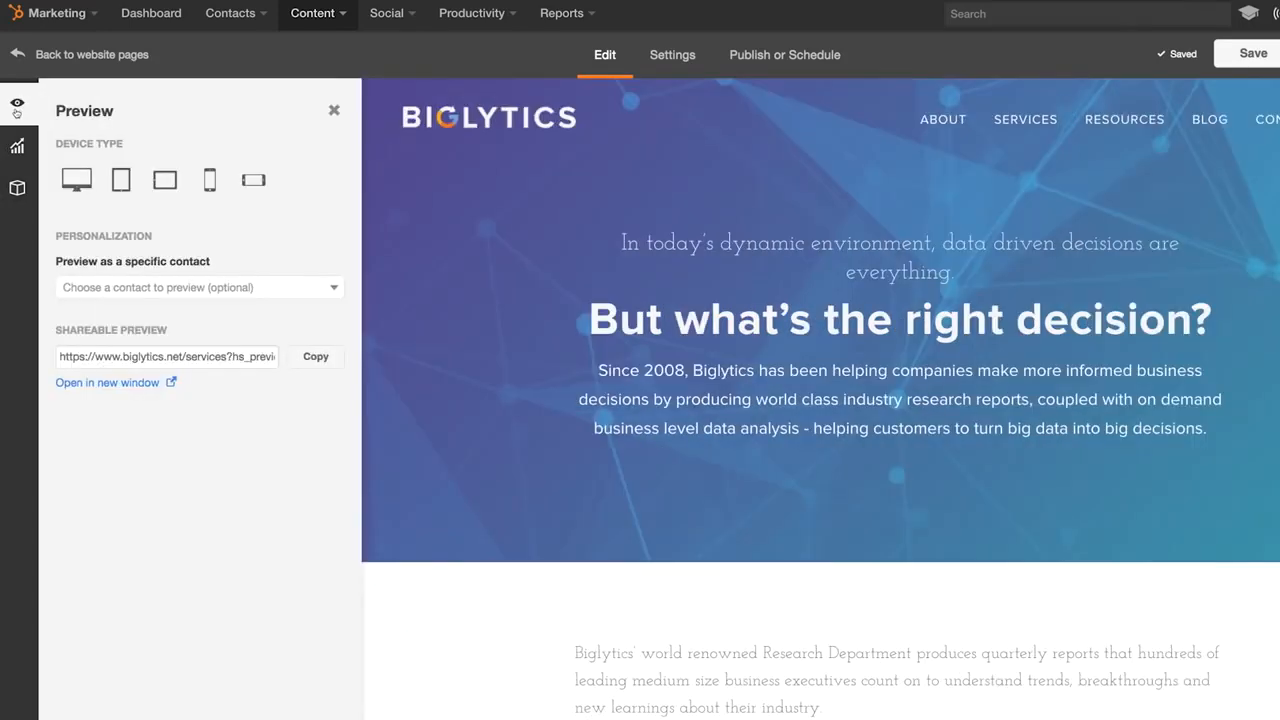
pyautogui.click(116, 183)
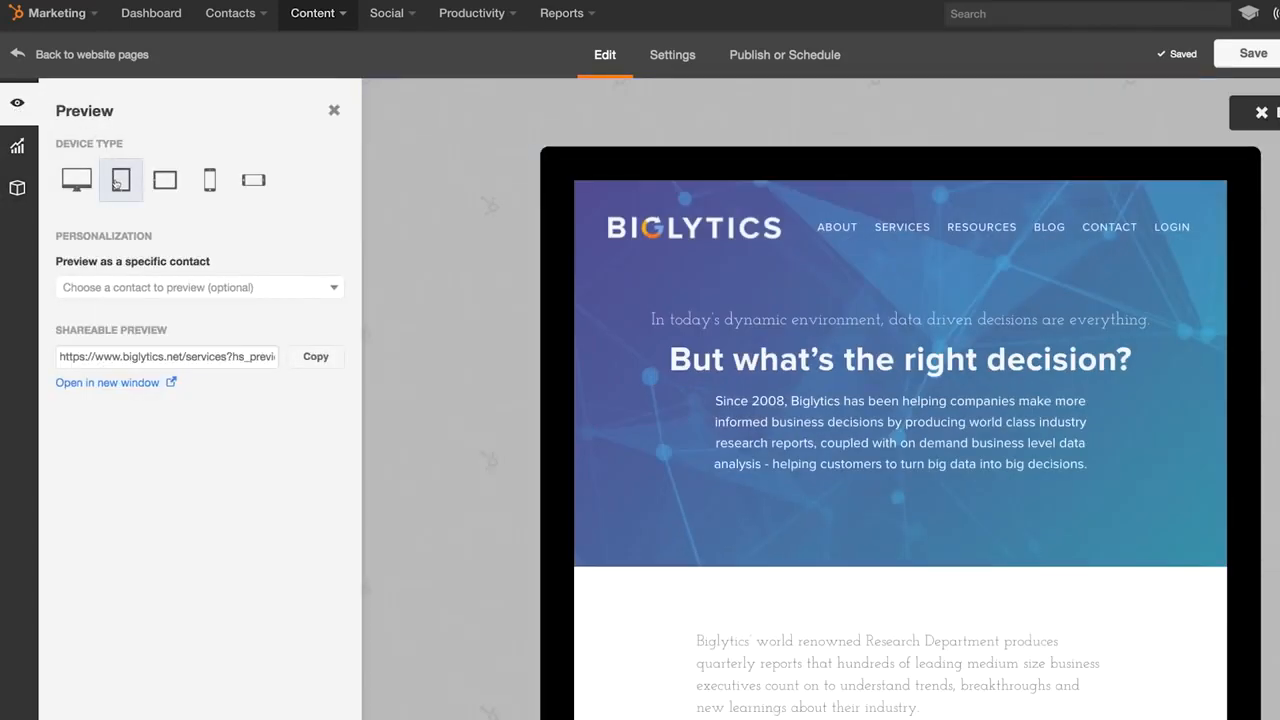
pyautogui.click(166, 181)
pyautogui.click(210, 181)
pyautogui.scroll(-5, 860, 326)
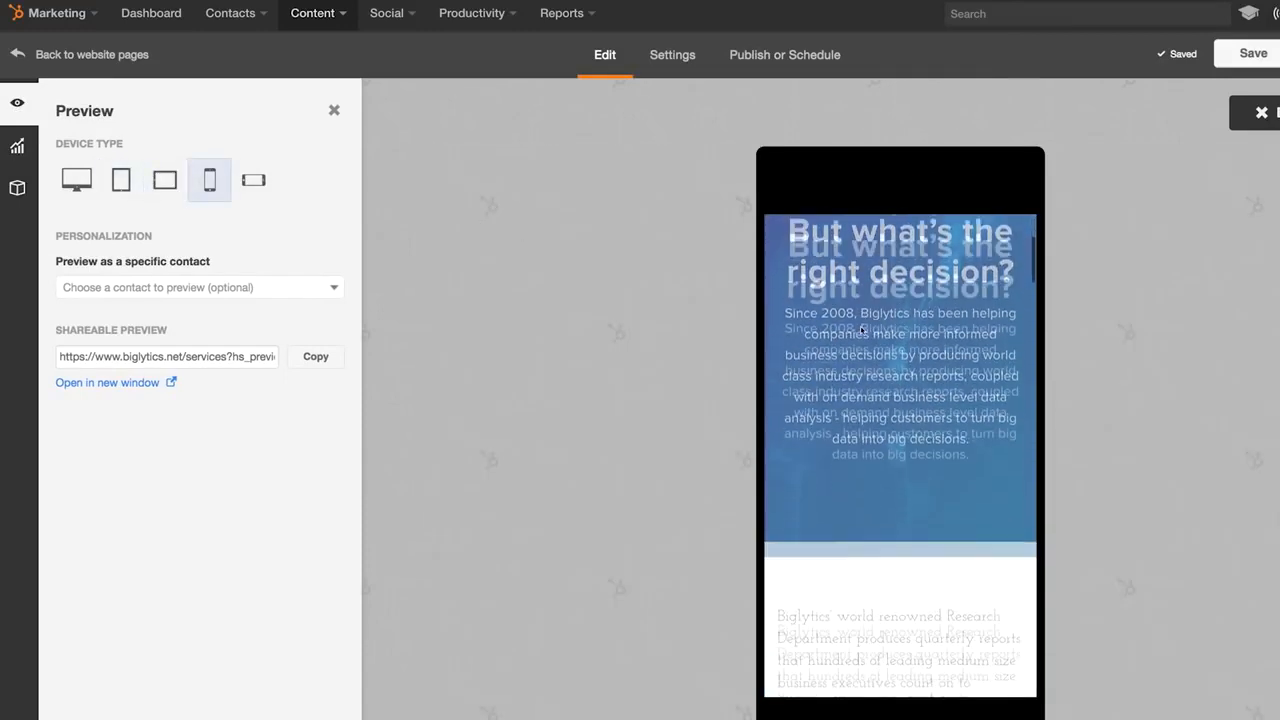
pyautogui.scroll(-6, 860, 330)
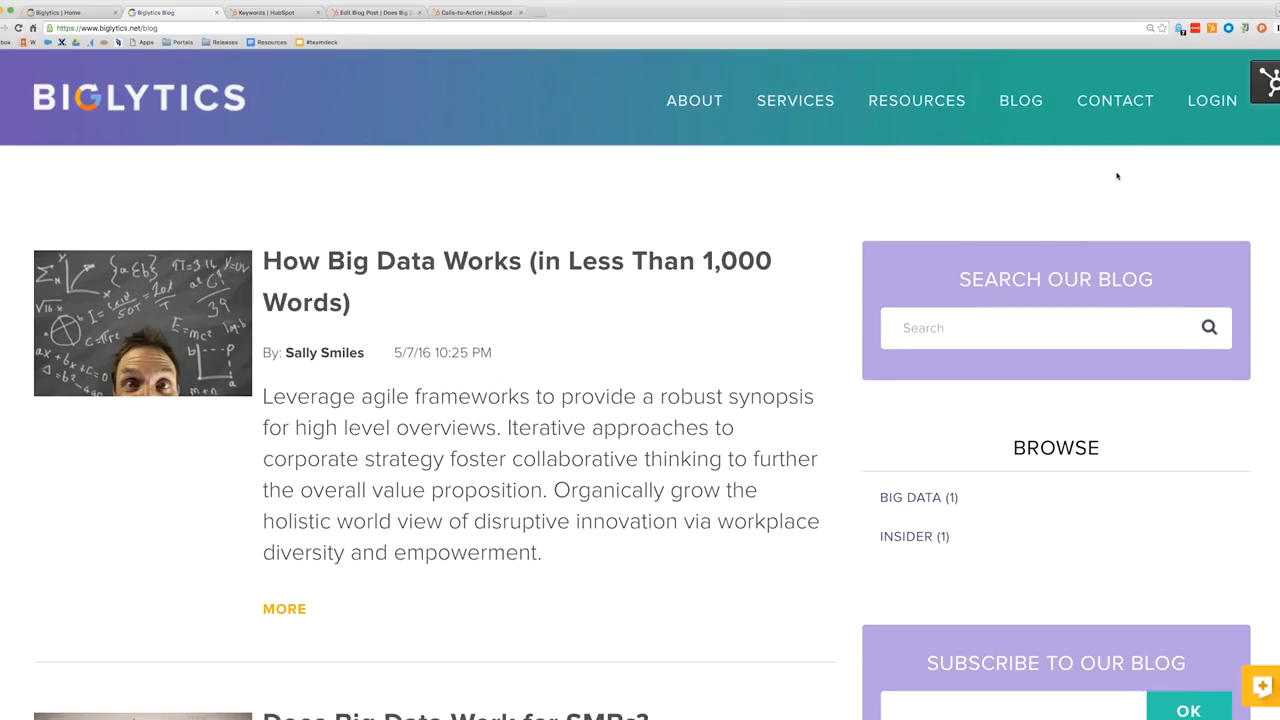
# - From the live blog, use the HubSpot sprocket menu to reach the Blog Dashboard
pyautogui.click(1268, 72)
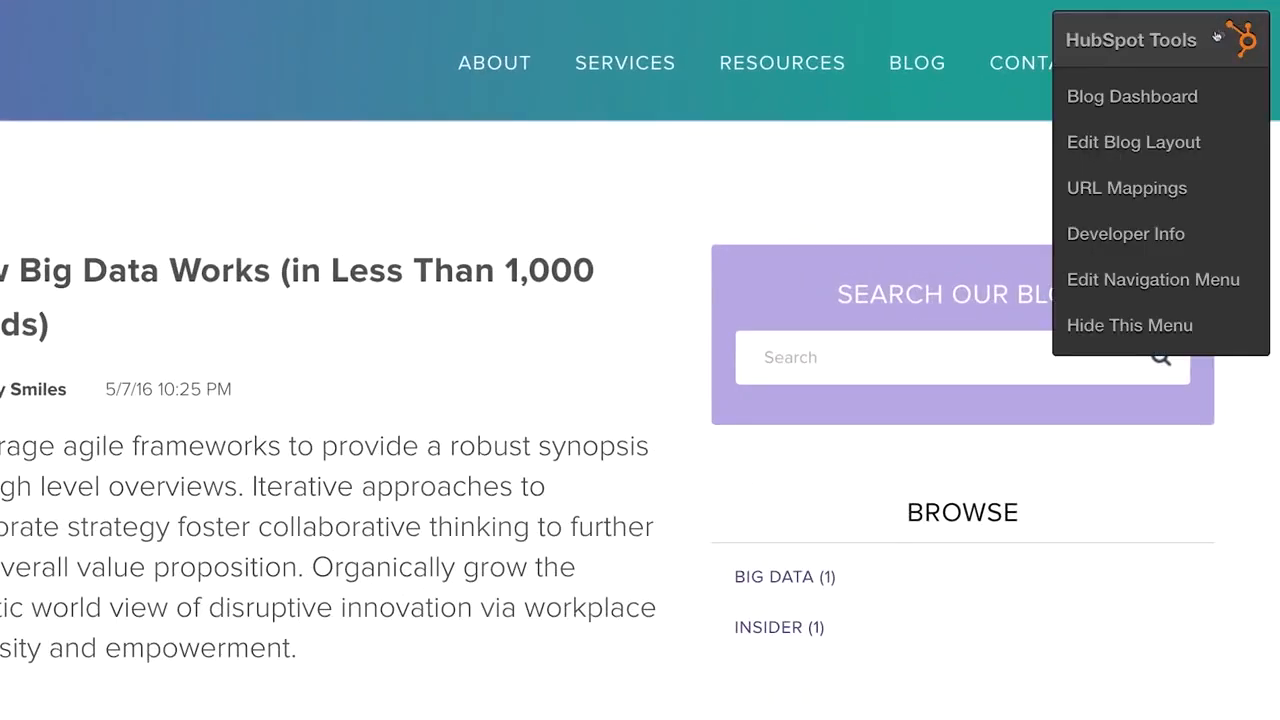
pyautogui.click(1174, 95)
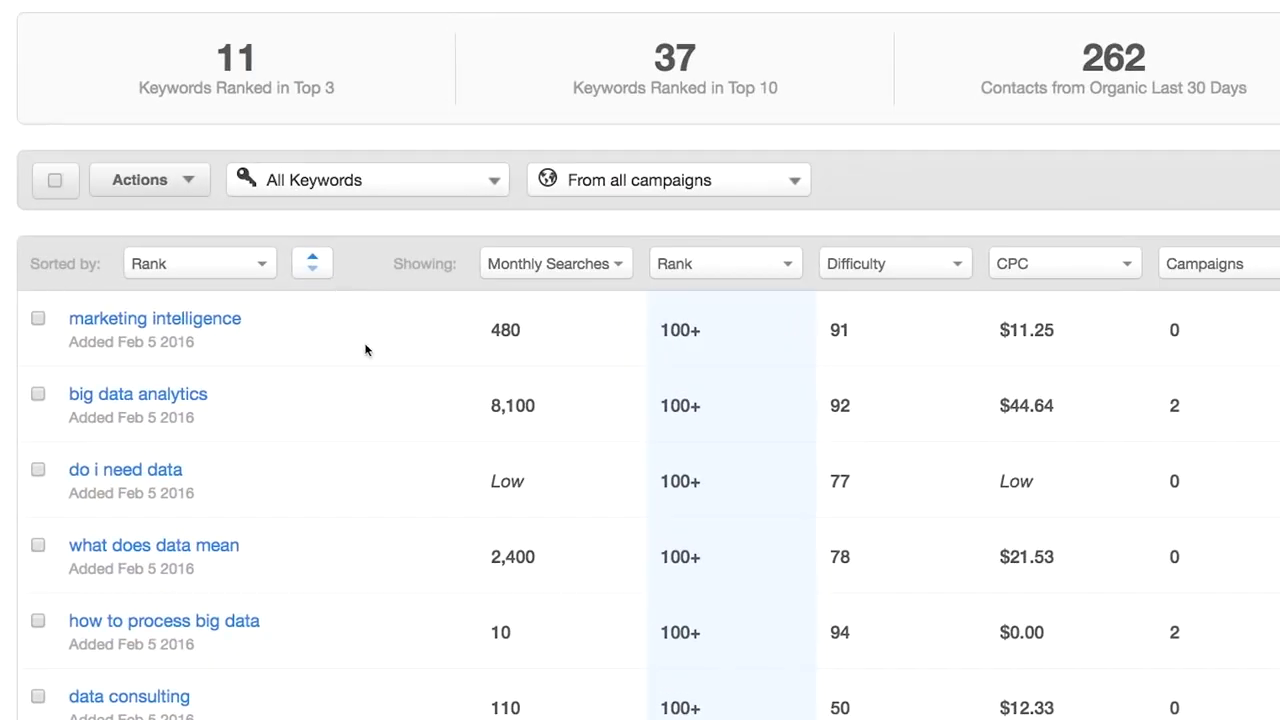
# - Scroll down through the remaining tracked keywords in the rankings table
pyautogui.scroll(-4, 366, 349)
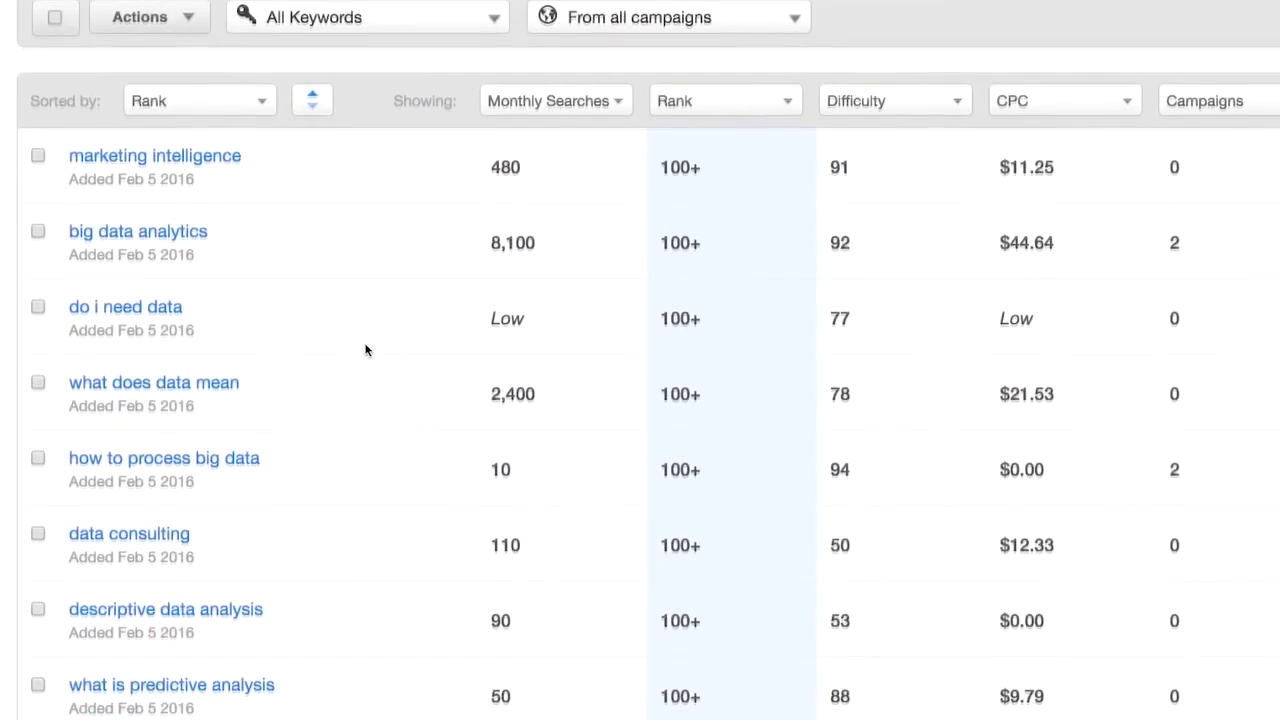
pyautogui.scroll(-5, 366, 349)
pyautogui.scroll(-4, 366, 349)
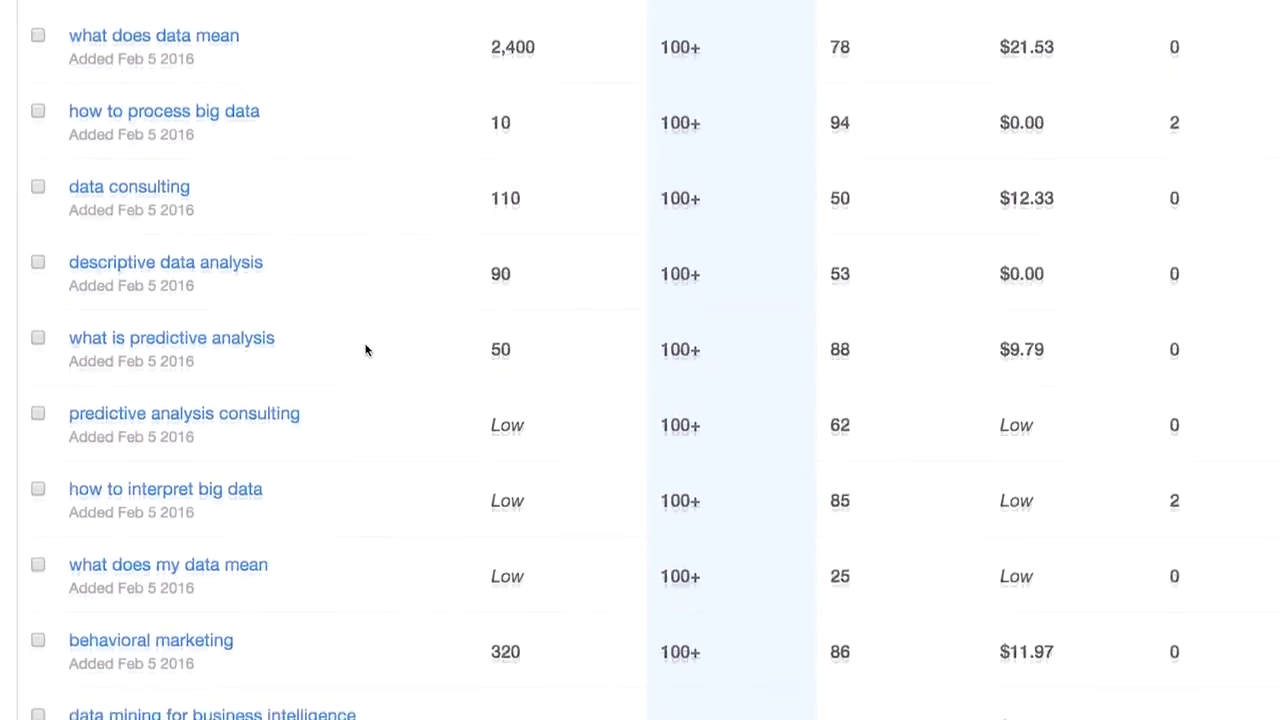
pyautogui.scroll(-1, 366, 349)
pyautogui.scroll(-4, 366, 349)
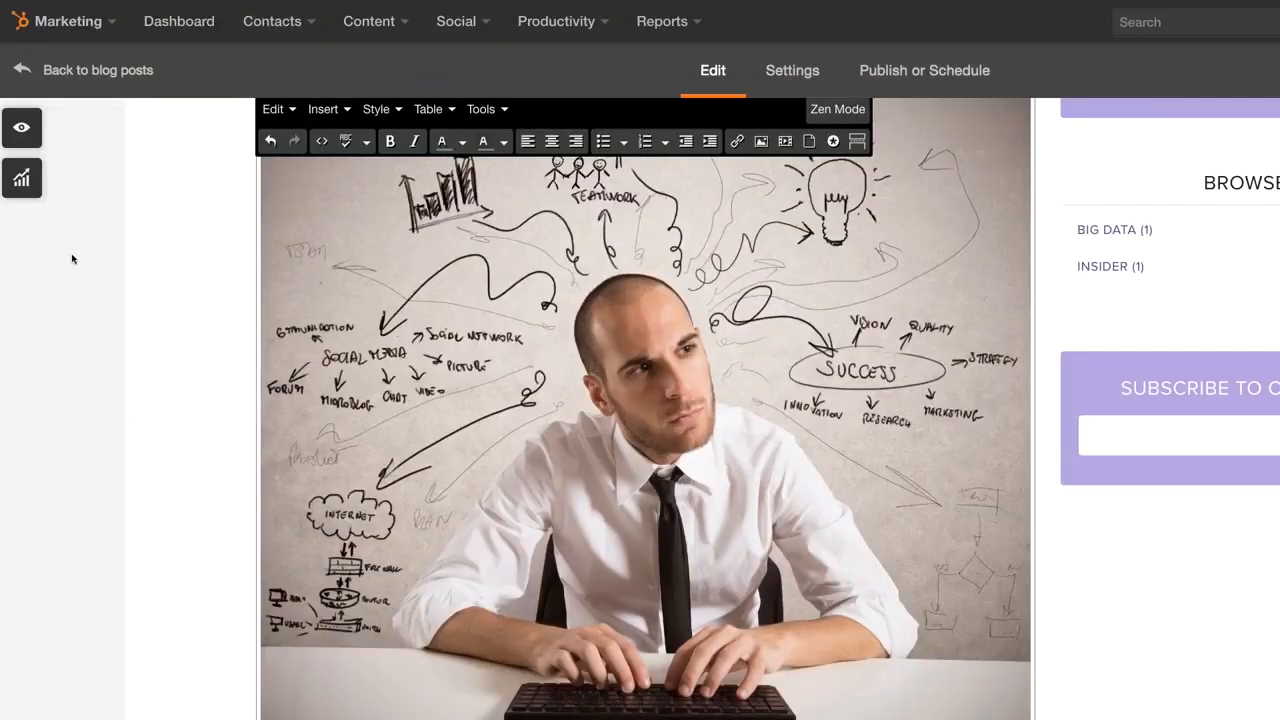
# - Show the blog post's Optimize SEO suggestions and scroll through the to-do list
pyautogui.click(25, 189)
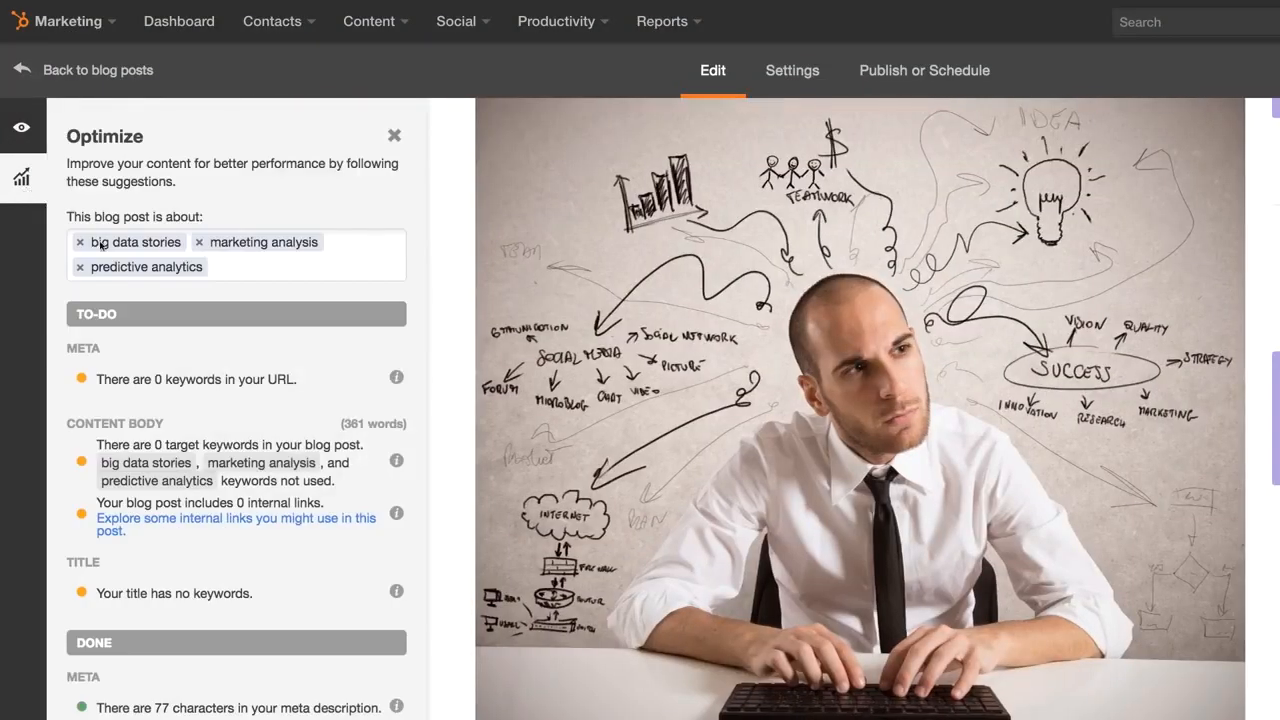
pyautogui.scroll(-3, 59, 321)
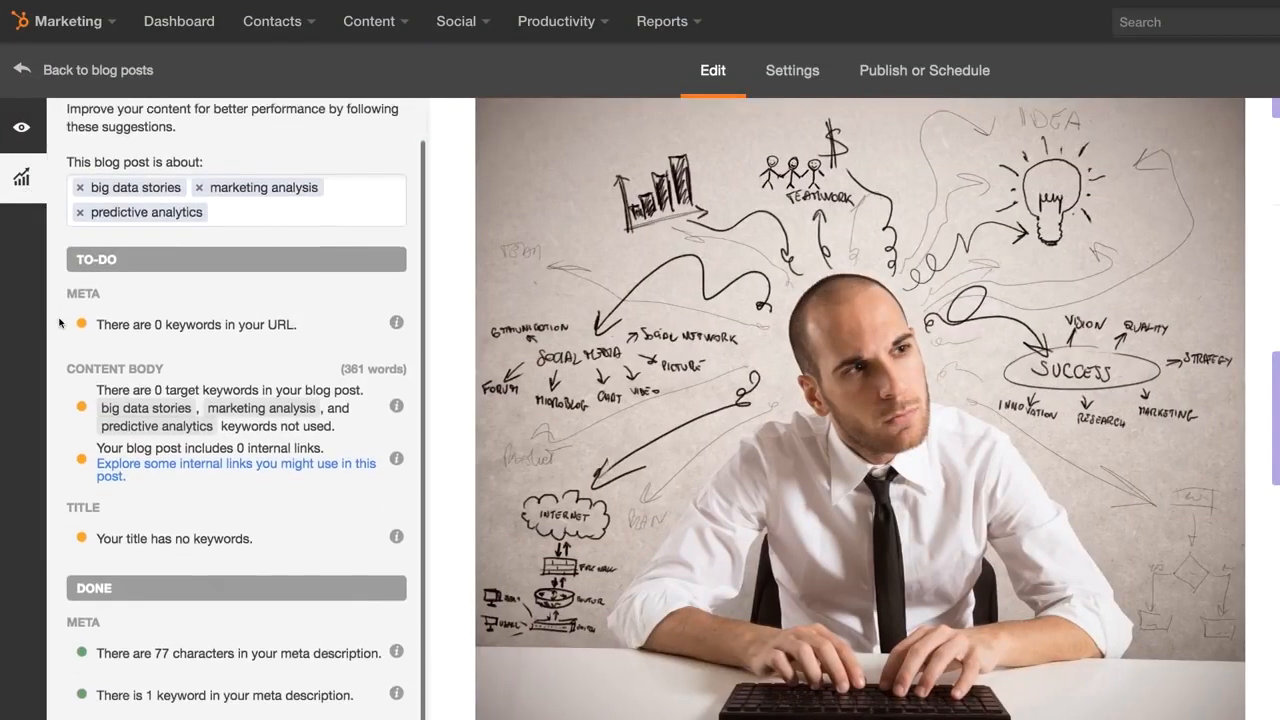
pyautogui.scroll(-2, 59, 321)
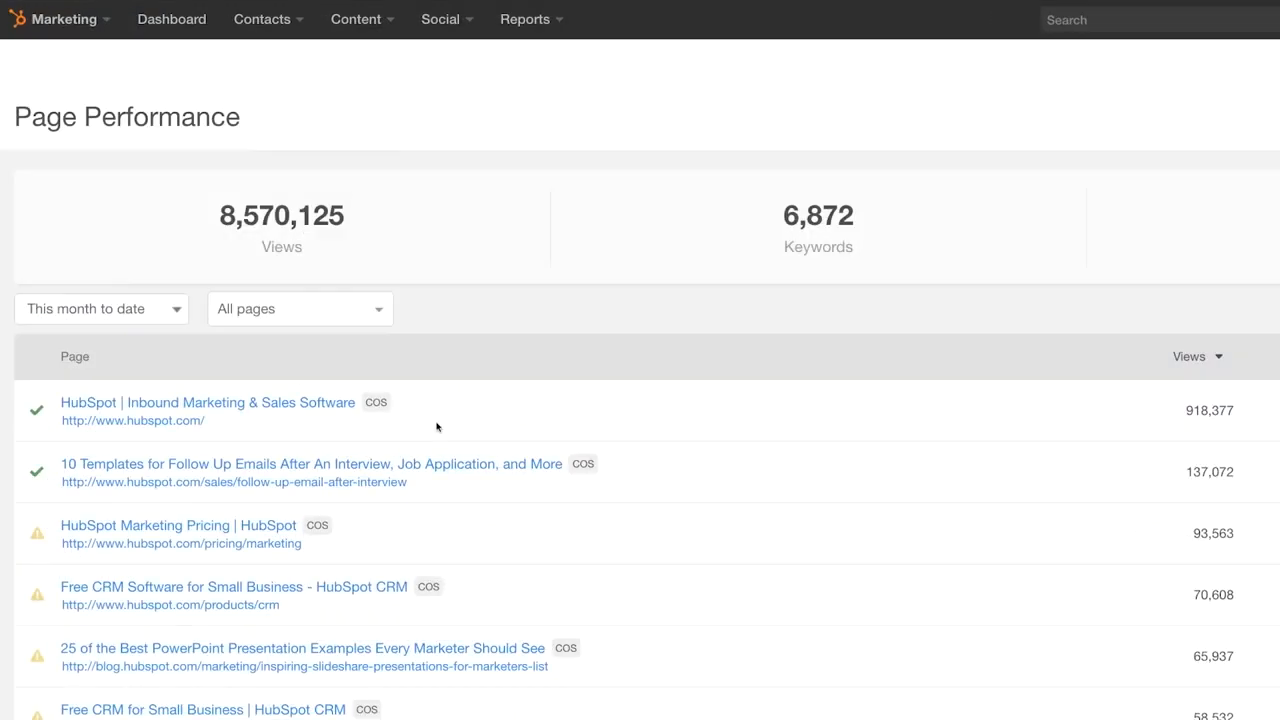
# - Open the PowerPoint examples page's details and scroll through its Optimization SEO results
pyautogui.scroll(-3, 436, 427)
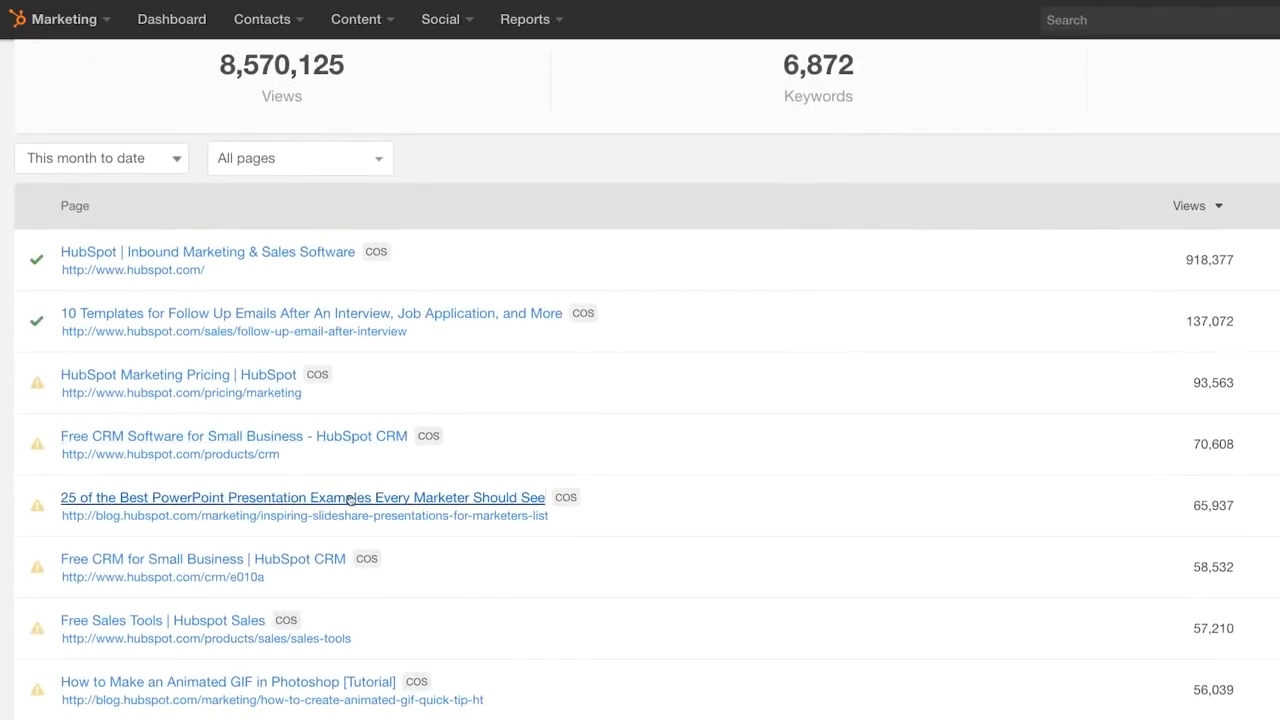
pyautogui.click(348, 498)
pyautogui.click(480, 400)
pyautogui.scroll(-2, 400, 460)
pyautogui.scroll(-2, 447, 466)
pyautogui.scroll(-2, 447, 466)
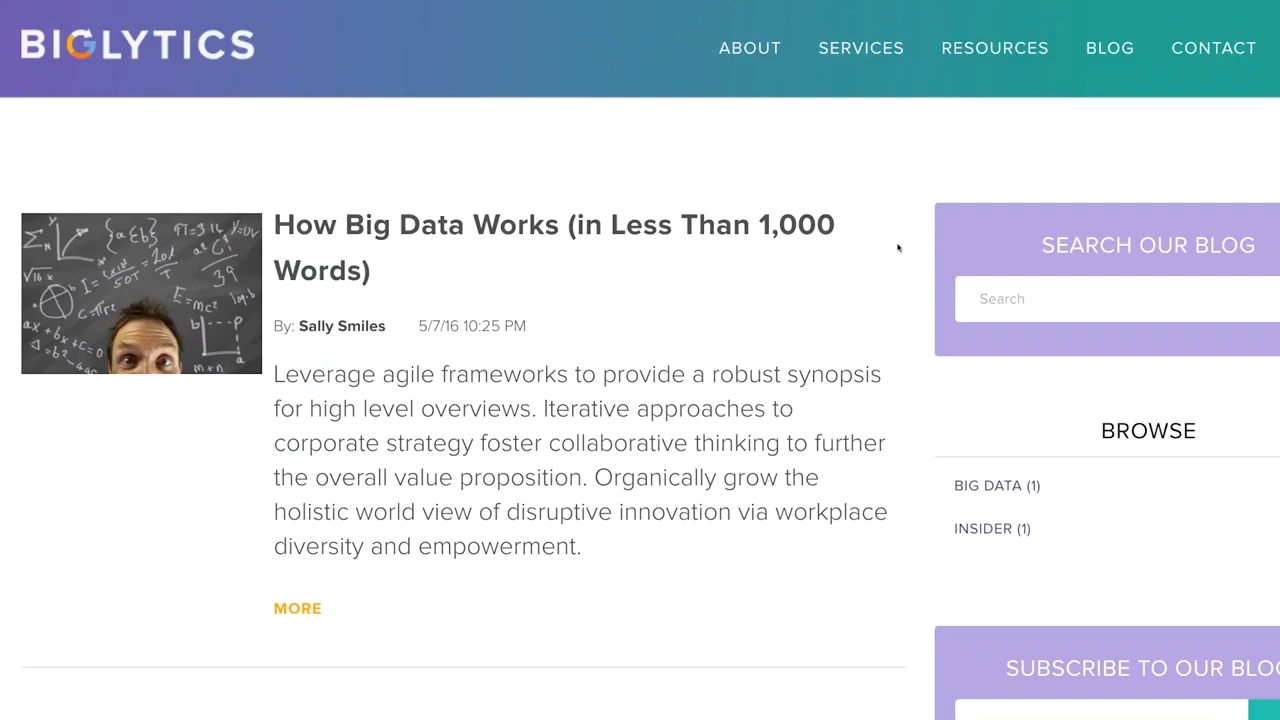
pyautogui.scroll(-3, 898, 248)
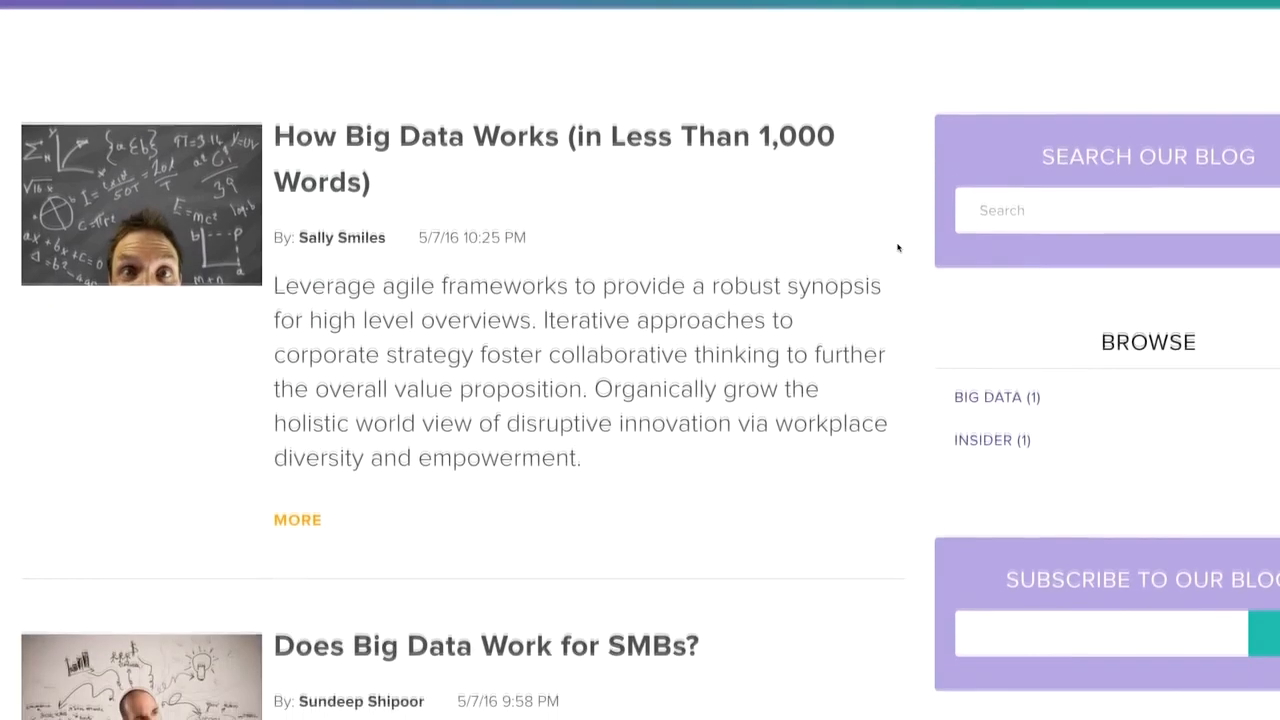
pyautogui.scroll(-2, 898, 248)
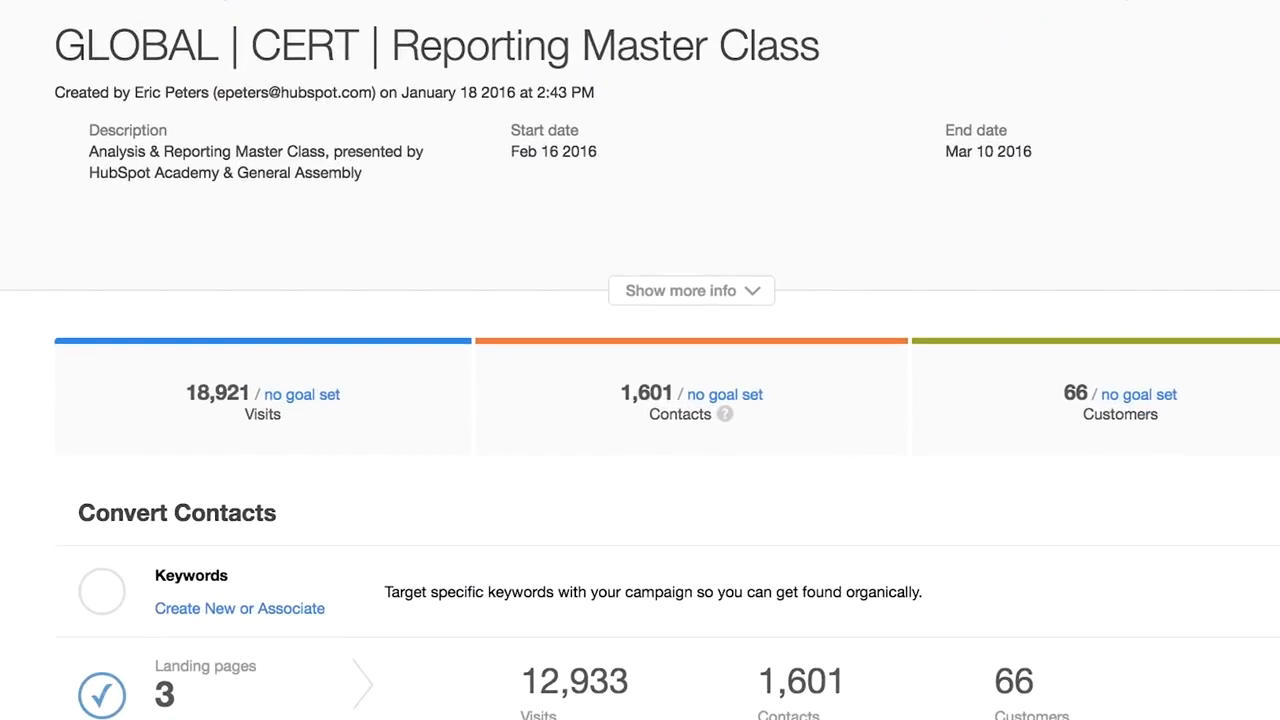
# - Scroll through the campaign's landing pages, emails and social results: 22 emails, 907,829 sent, 327 LinkedIn clicks
pyautogui.scroll(-2, 640, 360)
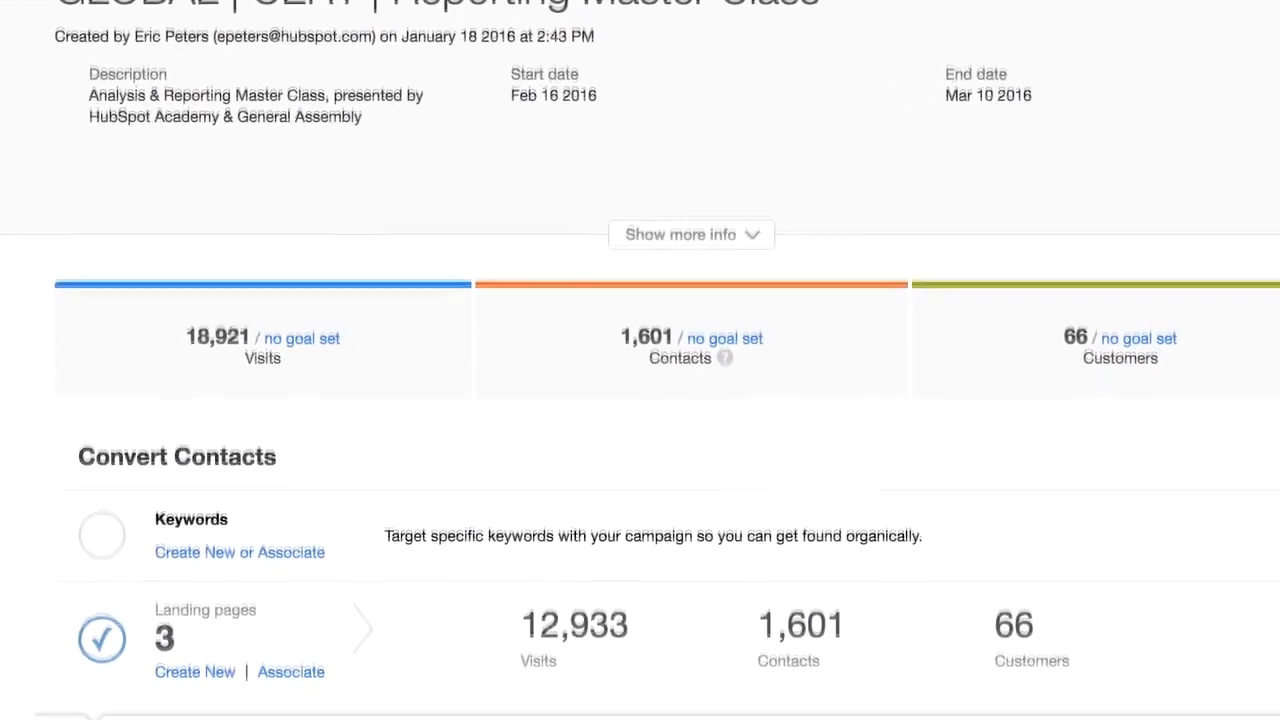
pyautogui.scroll(-2, 640, 360)
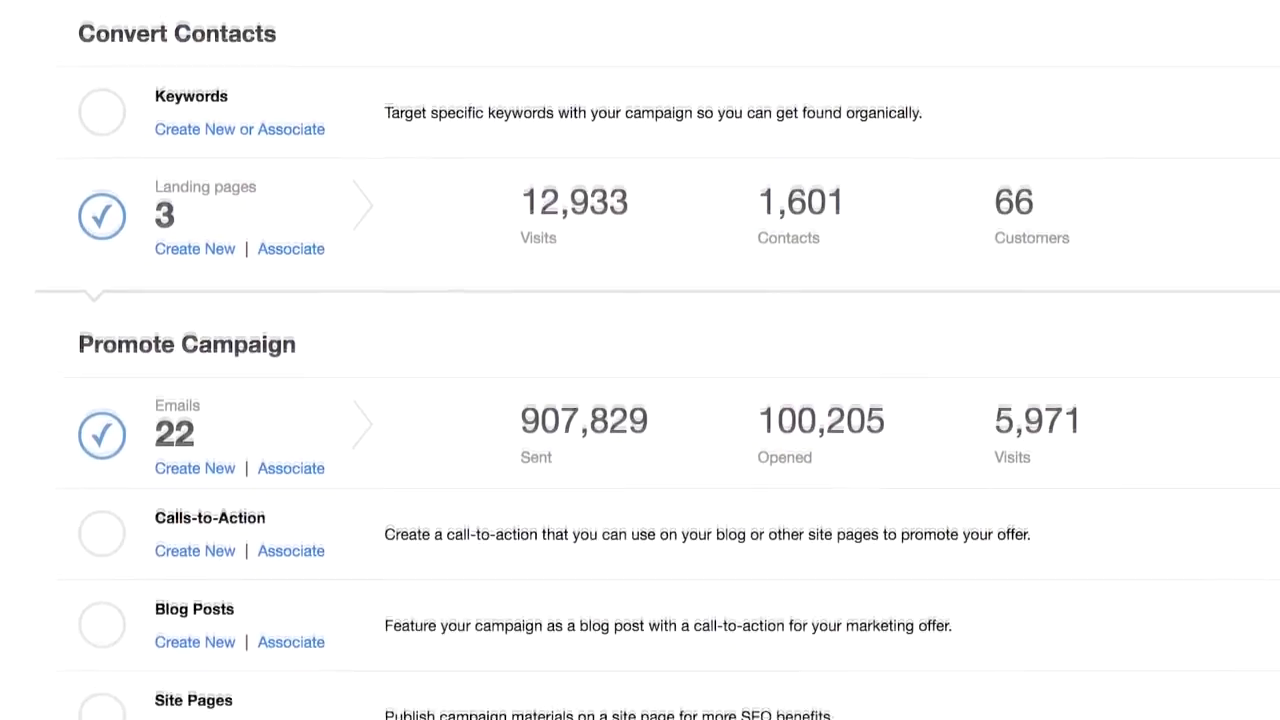
pyautogui.scroll(-1, 640, 360)
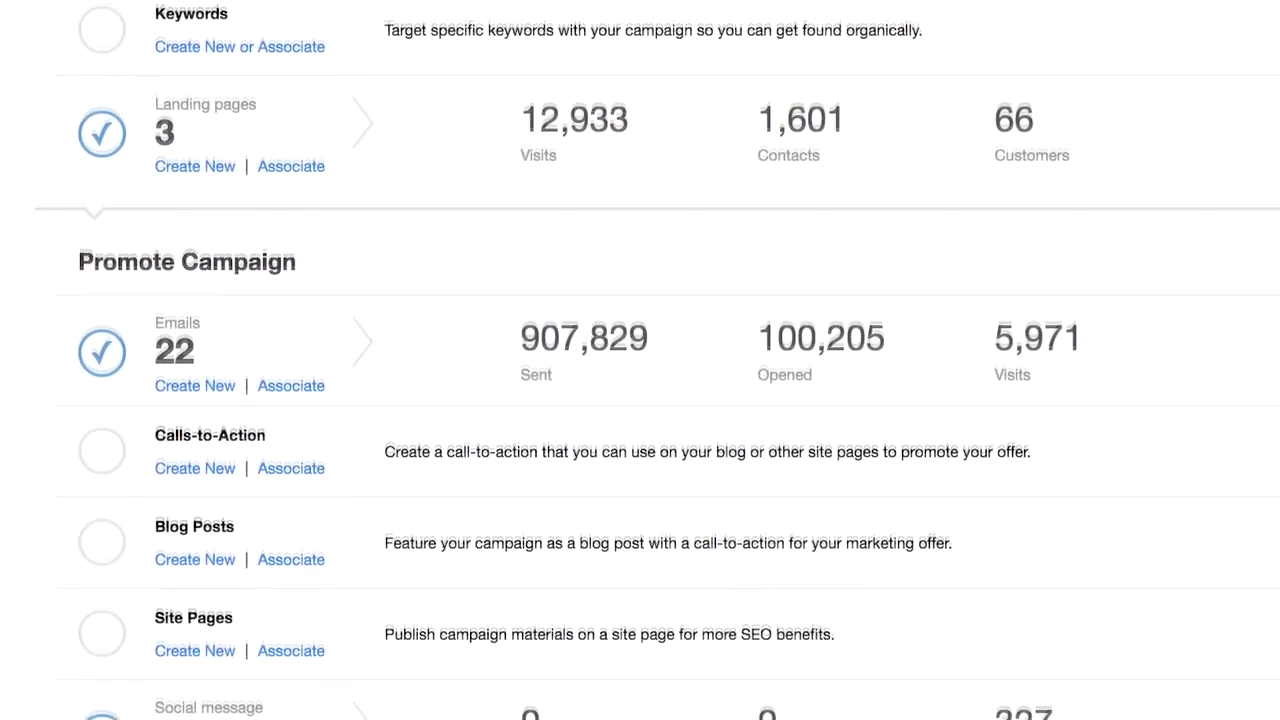
pyautogui.scroll(-2, 640, 360)
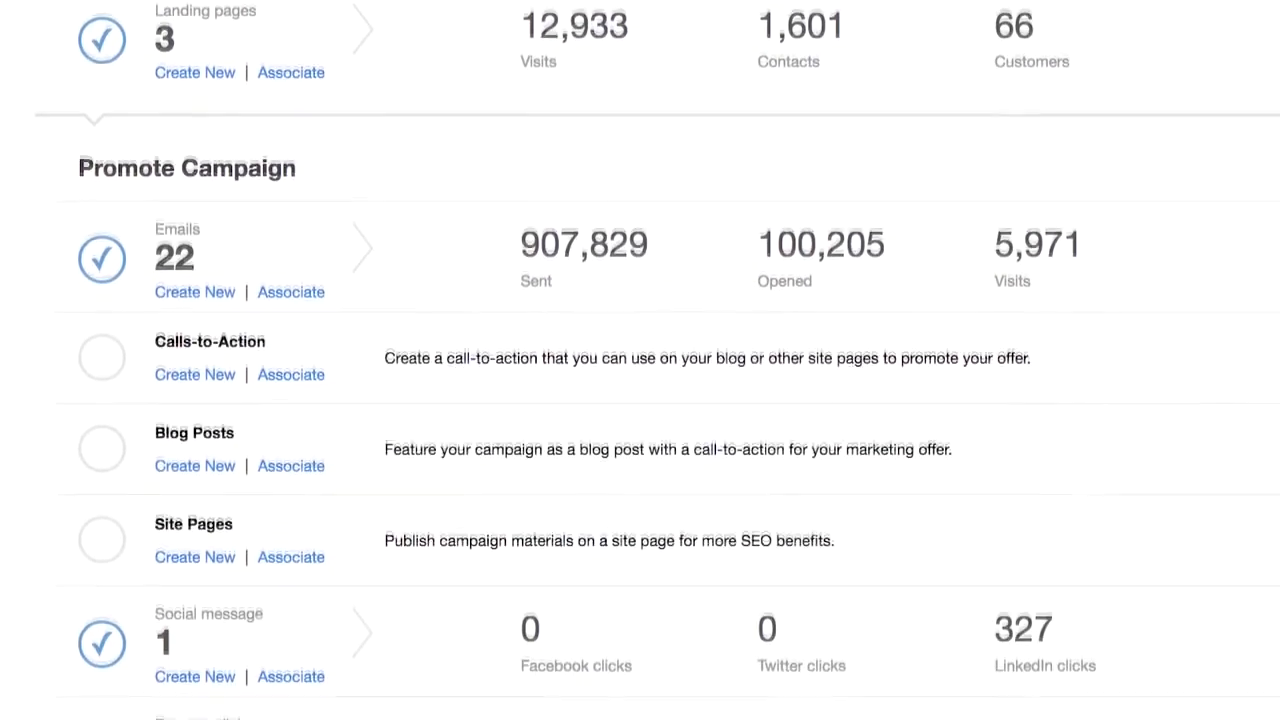
pyautogui.scroll(-1, 640, 360)
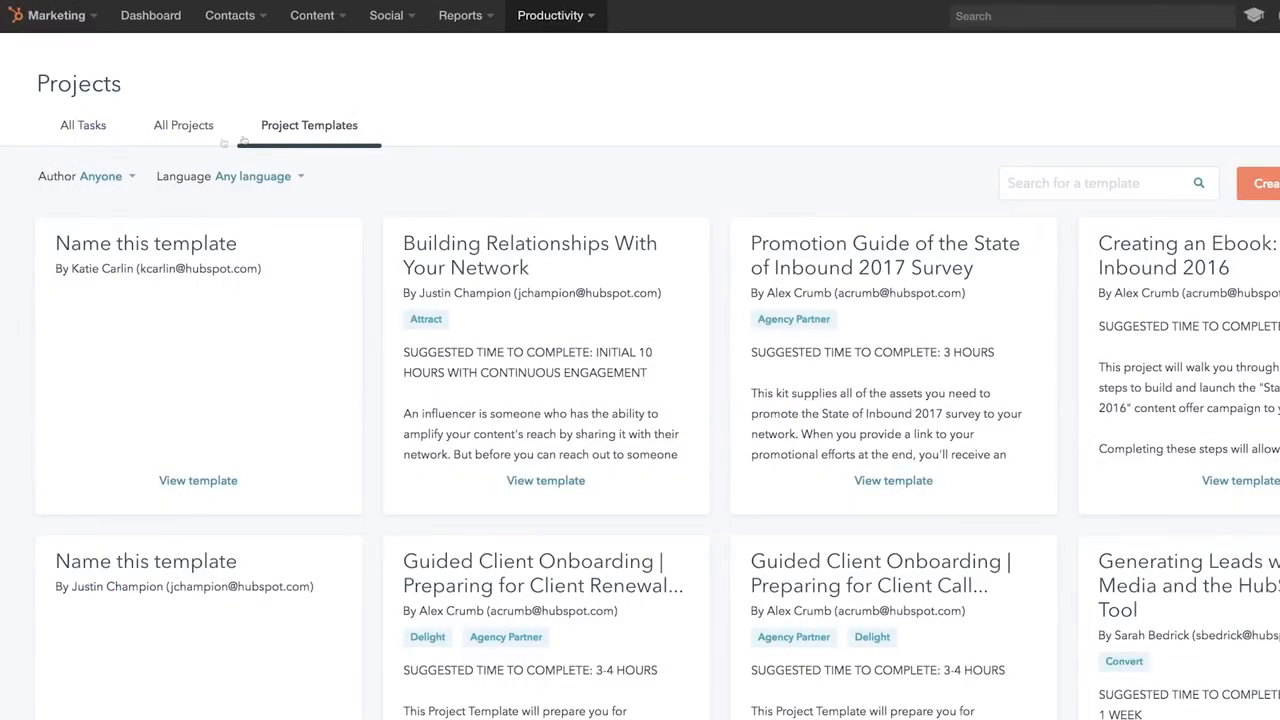
# - Open the Determine point values task in Setting Up Lead Scoring and set its due date to 01/22/2017
pyautogui.click(184, 125)
pyautogui.click(156, 376)
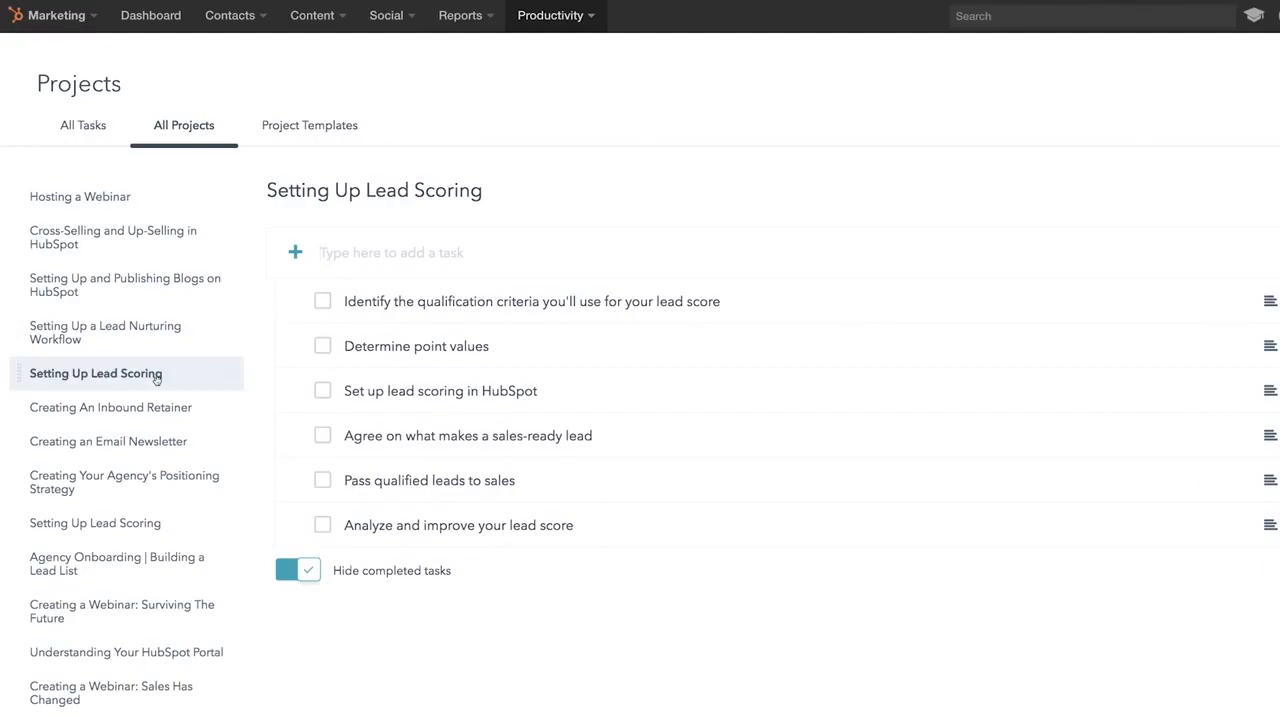
pyautogui.click(463, 355)
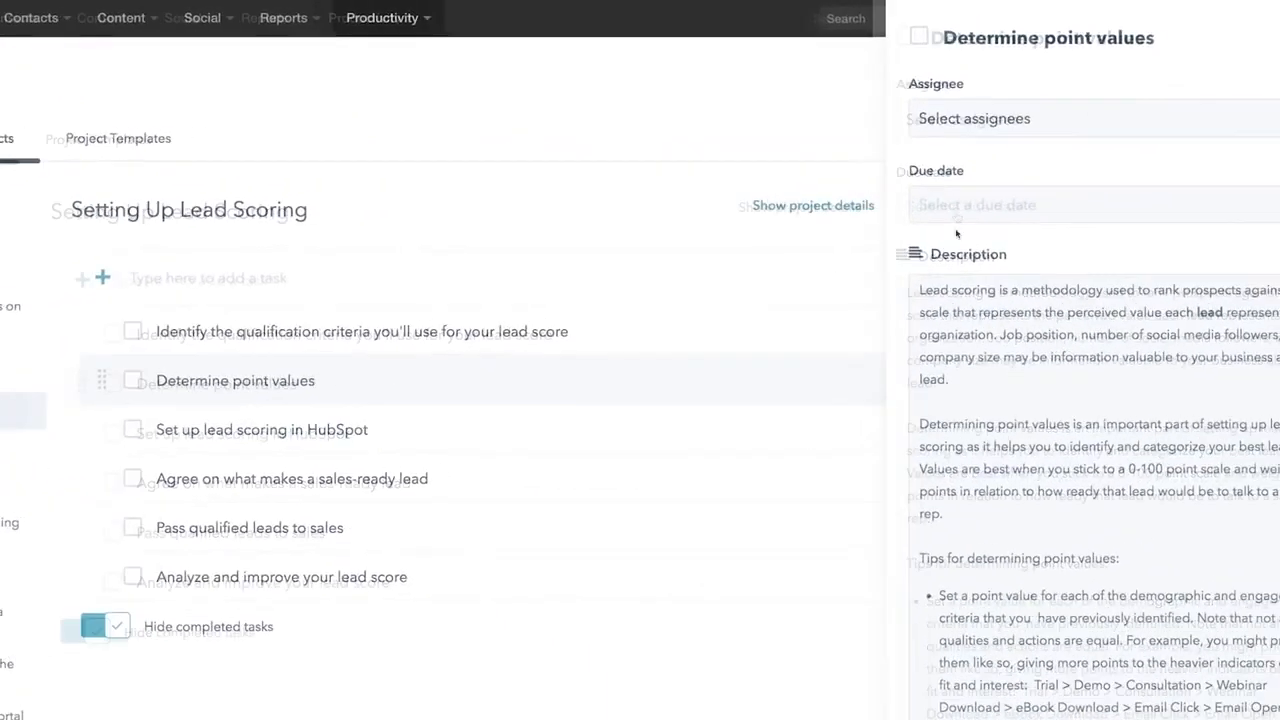
pyautogui.click(876, 216)
pyautogui.click(849, 443)
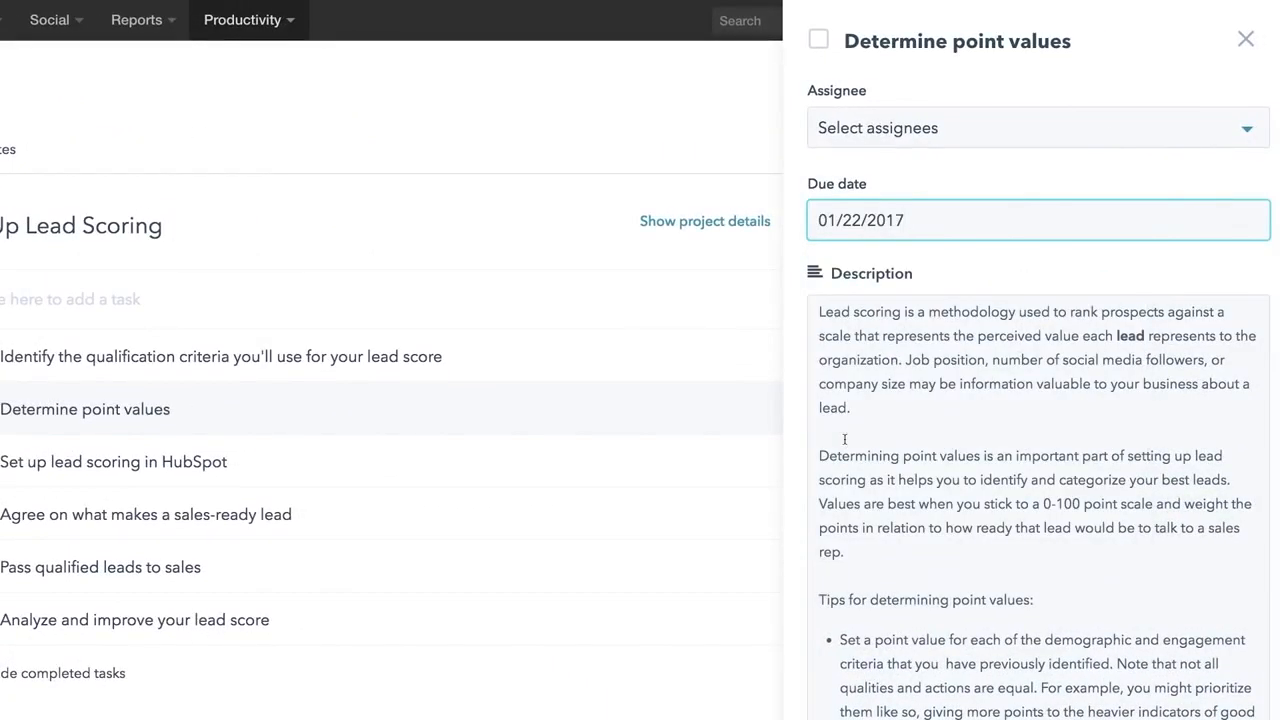
# - Assign the task to a teammate and comment 'Let's try to get this taken care of this week.'
pyautogui.click(1110, 136)
pyautogui.click(1044, 260)
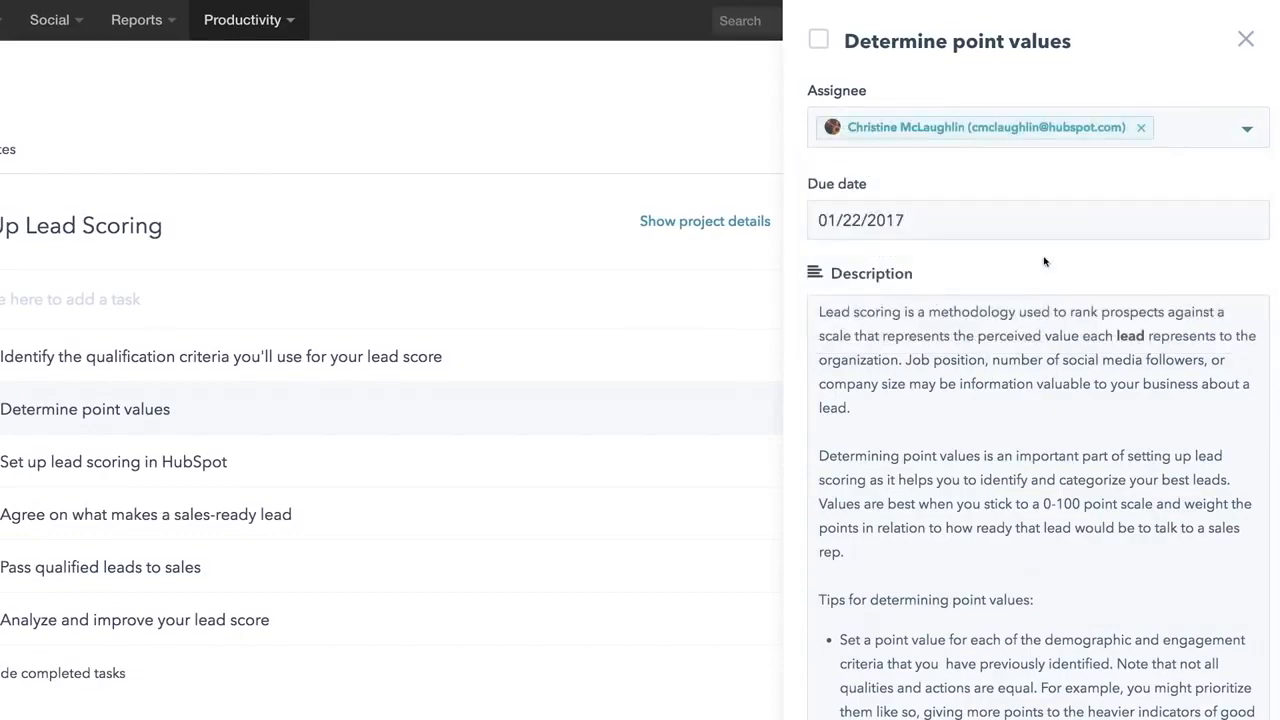
pyautogui.scroll(-10, 1044, 261)
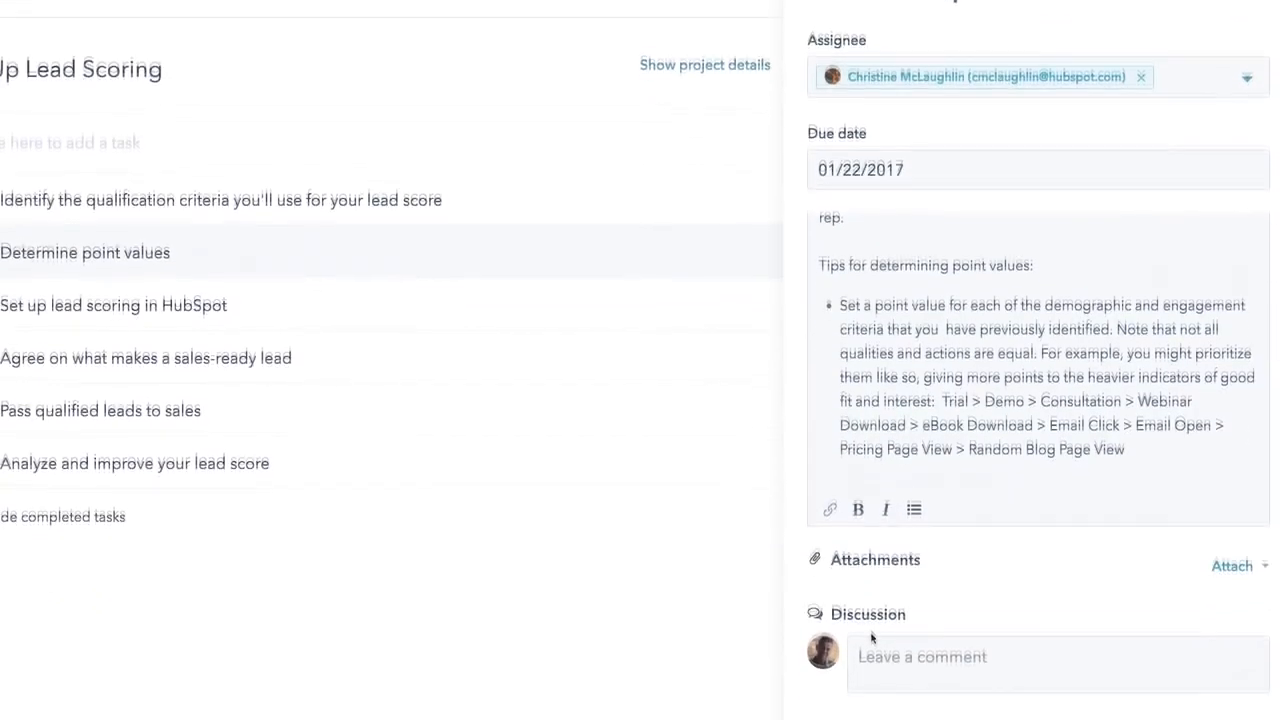
pyautogui.click(873, 566)
pyautogui.write("Let's try to get this taken care of this week.")
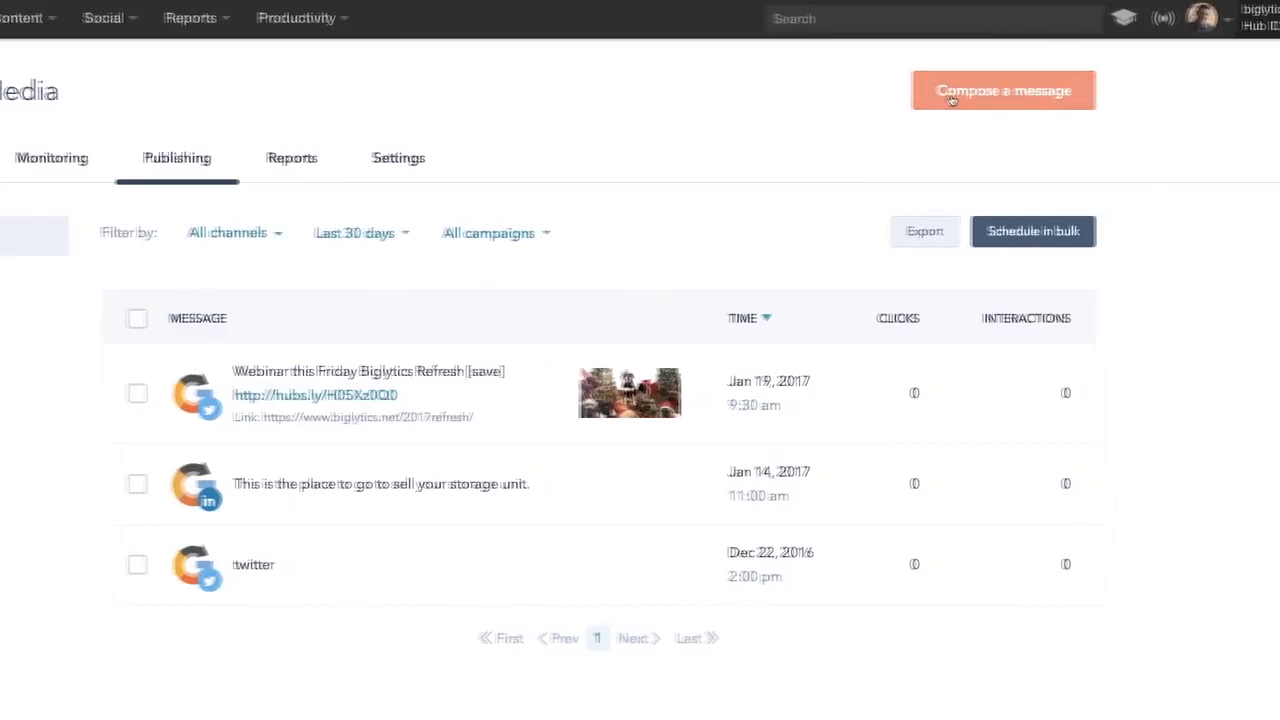
# - Compose a Twitter post 'Join our big data webinar on Tu…' with the Be_different image attached
pyautogui.click(889, 99)
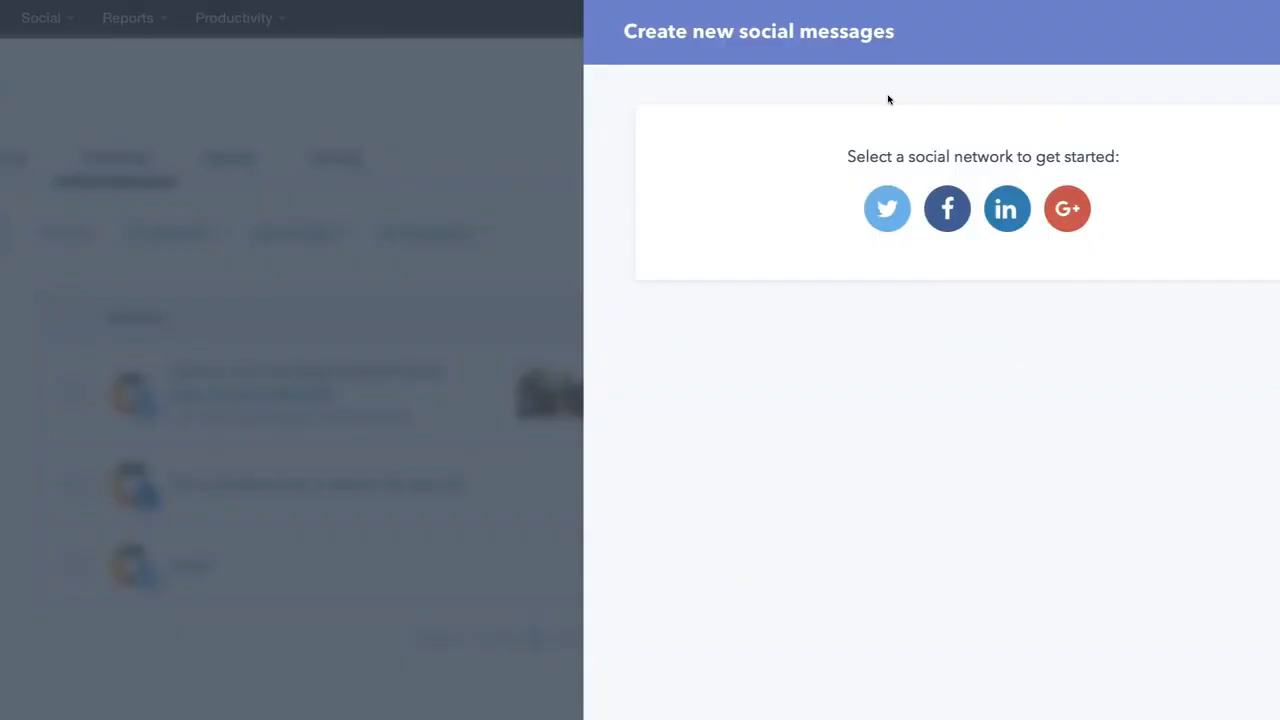
pyautogui.click(790, 208)
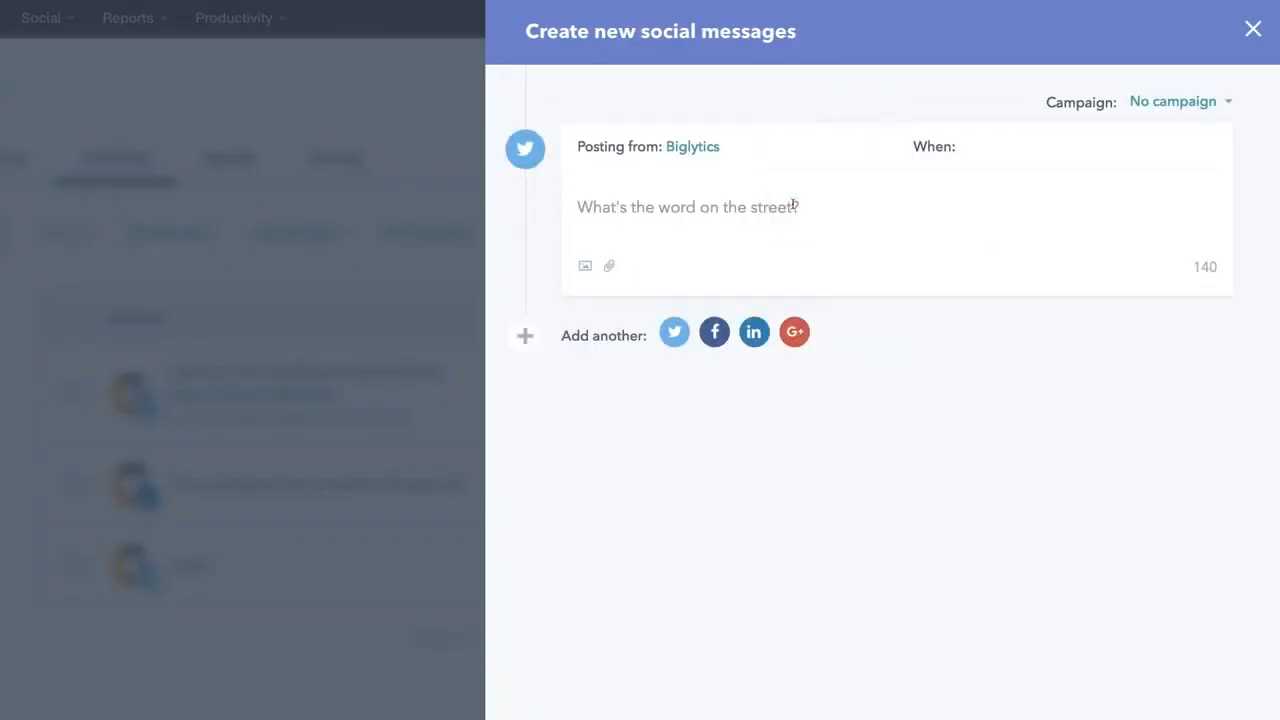
pyautogui.write('Join our big data webinar on Tuesday at 2pm ET!')
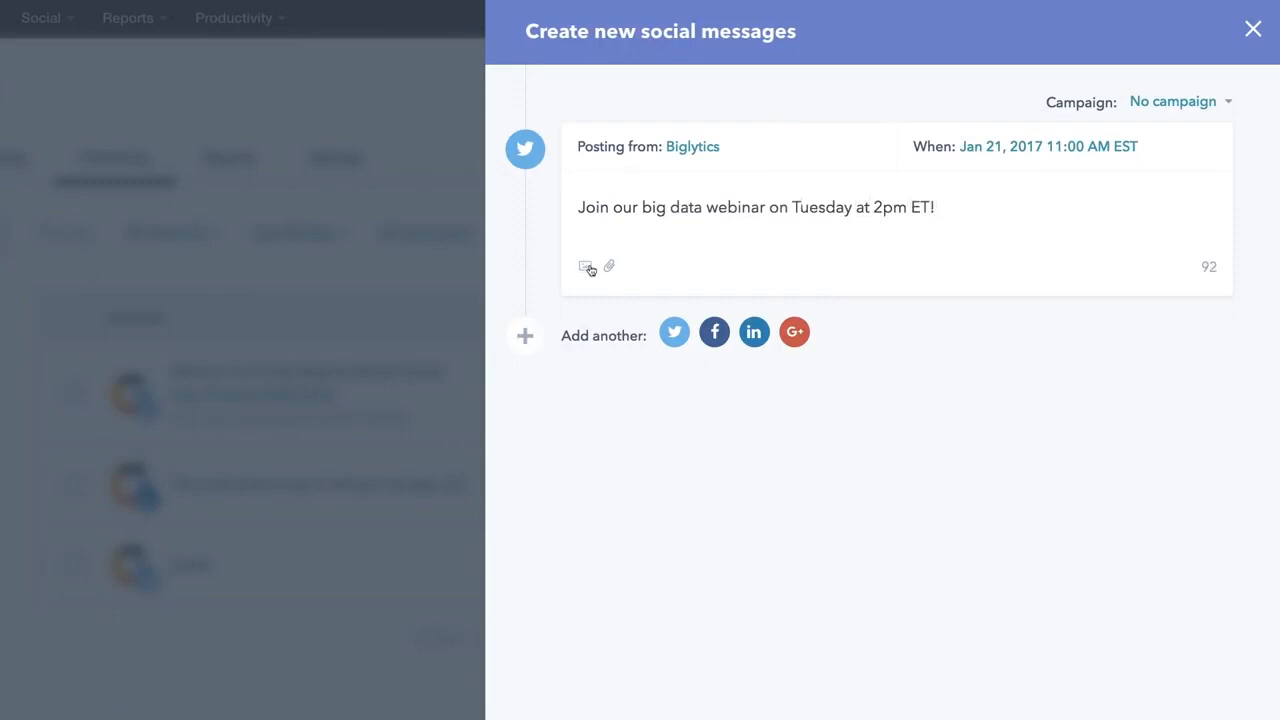
pyautogui.click(587, 267)
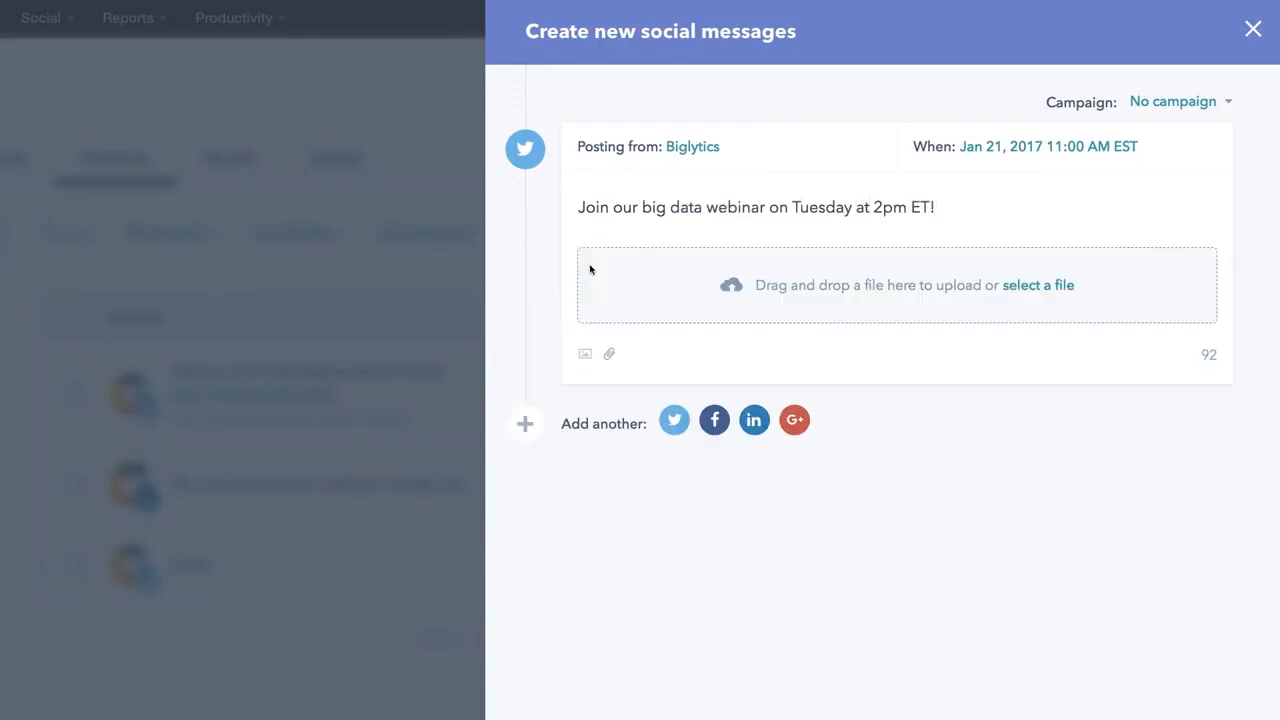
pyautogui.click(1022, 287)
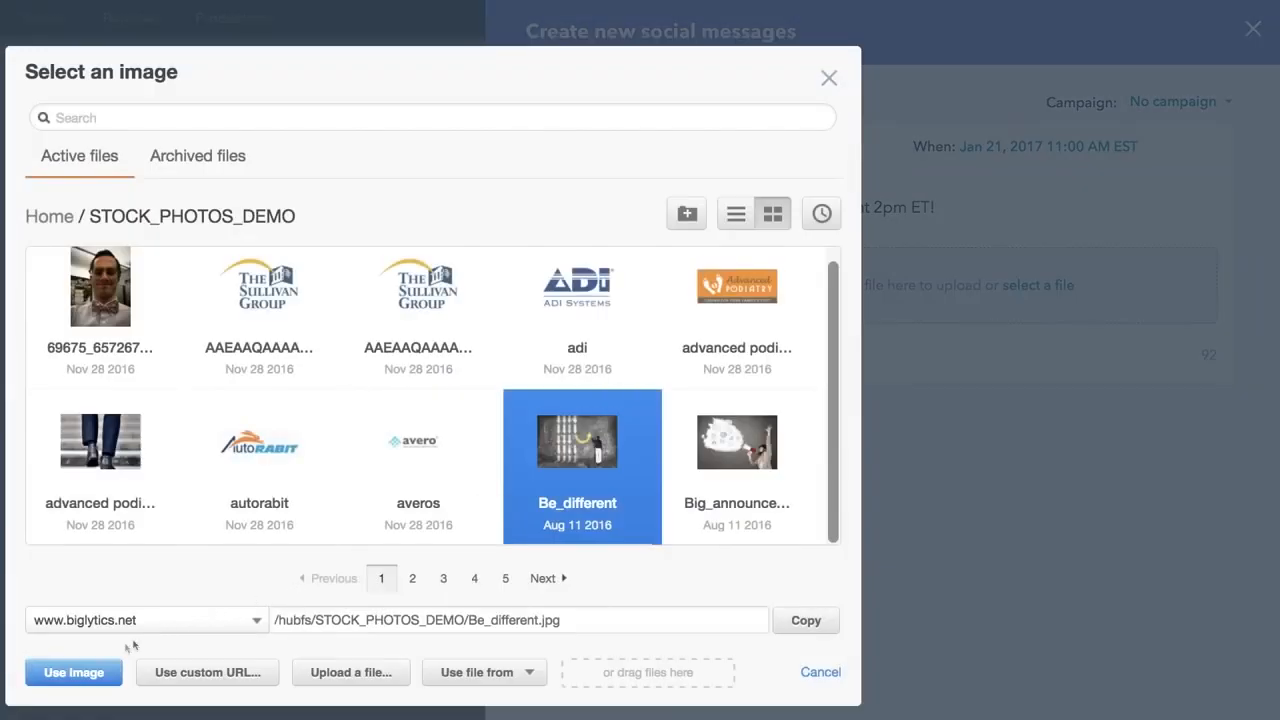
pyautogui.click(95, 673)
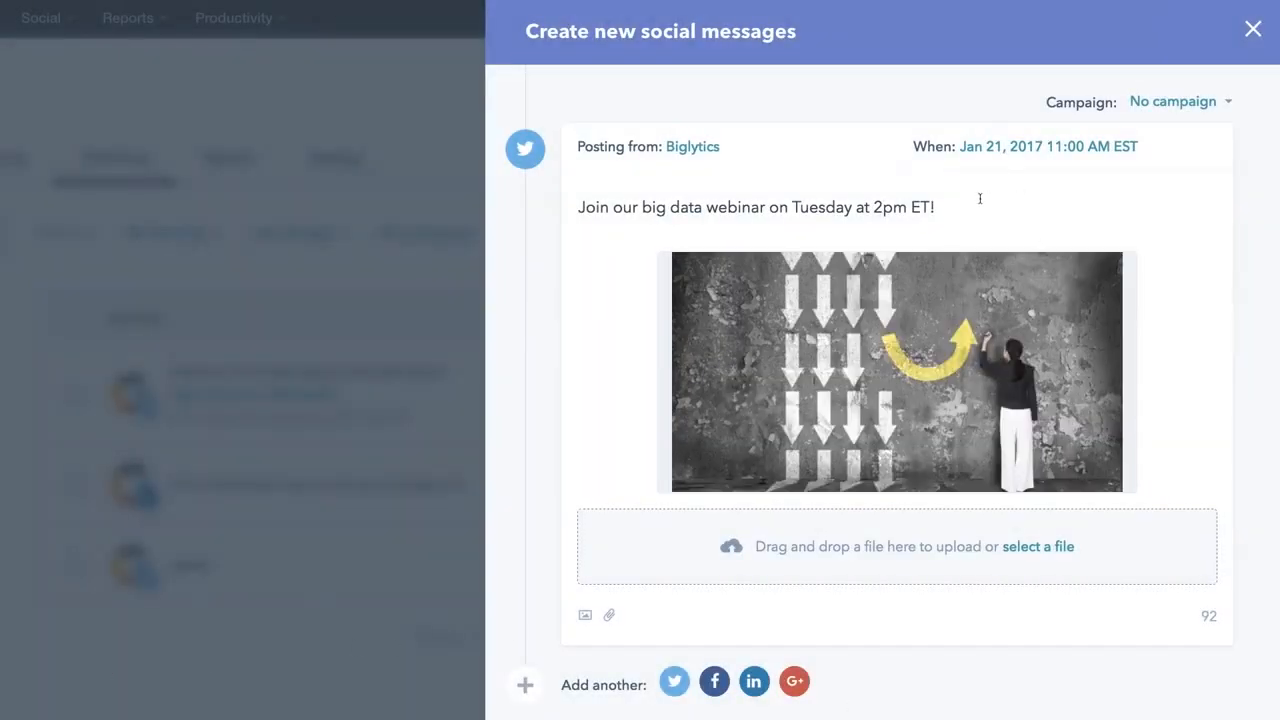
# - Schedule the webinar tweet for January 21, 2017 at 2:00 pm
pyautogui.click(995, 150)
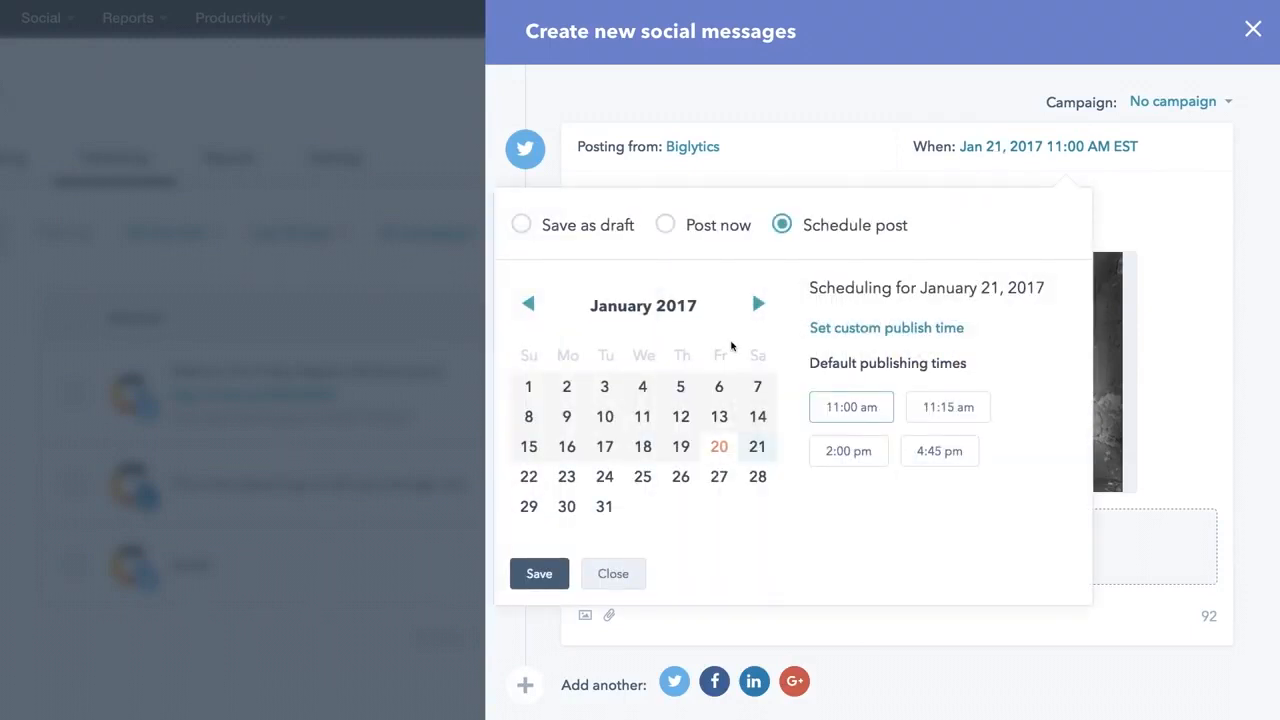
pyautogui.click(857, 451)
pyautogui.click(539, 573)
pyautogui.click(1151, 694)
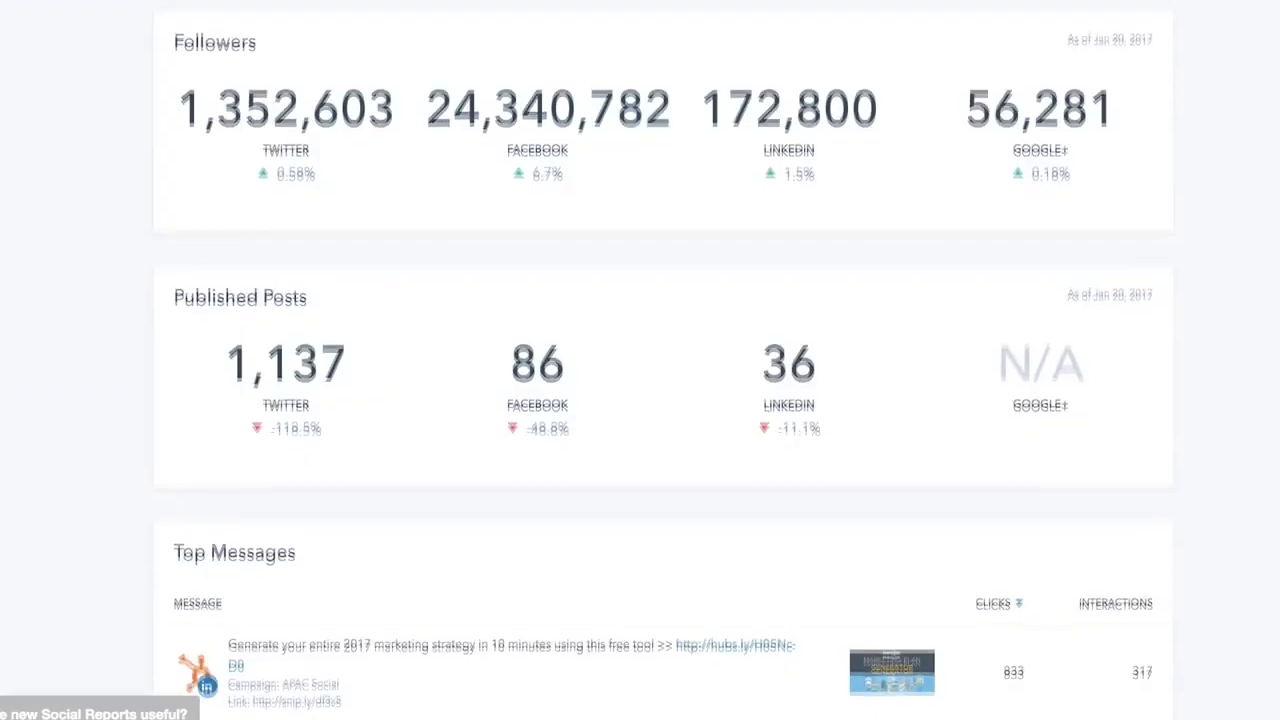
# - Scroll through Social Reports covering followers, published posts and top messages
pyautogui.scroll(-2, 664, 360)
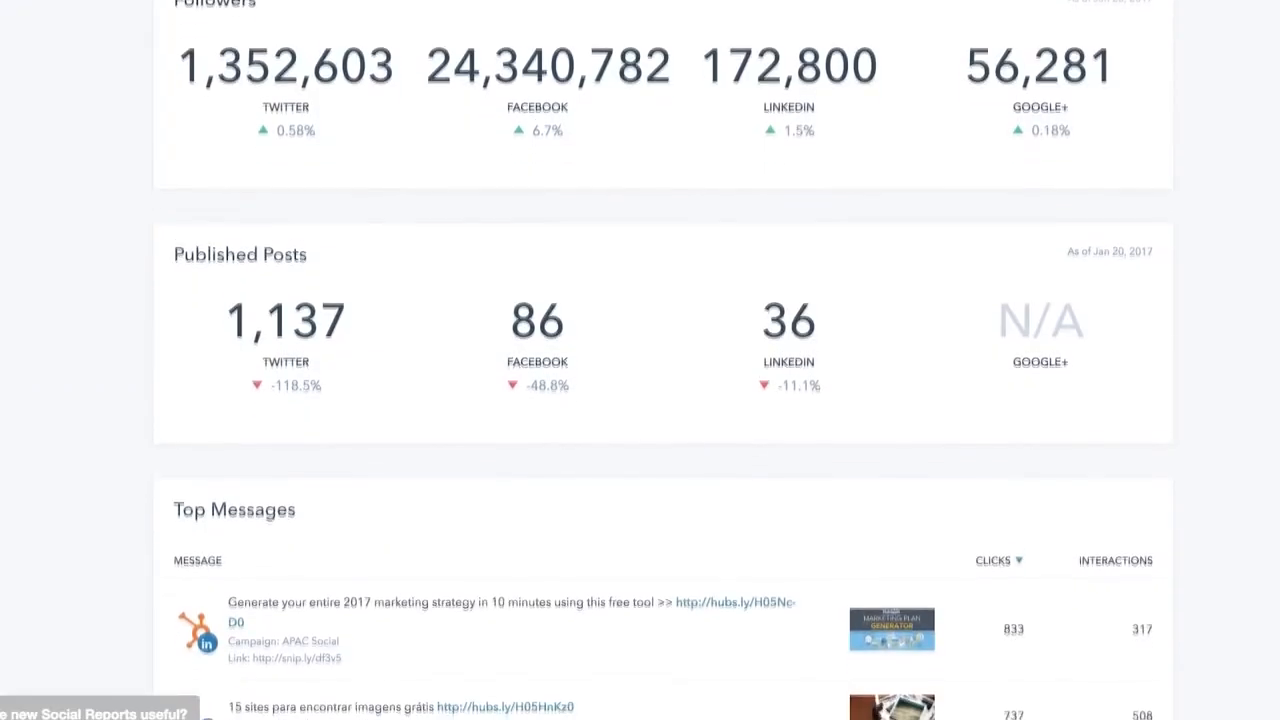
pyautogui.scroll(-2, 664, 360)
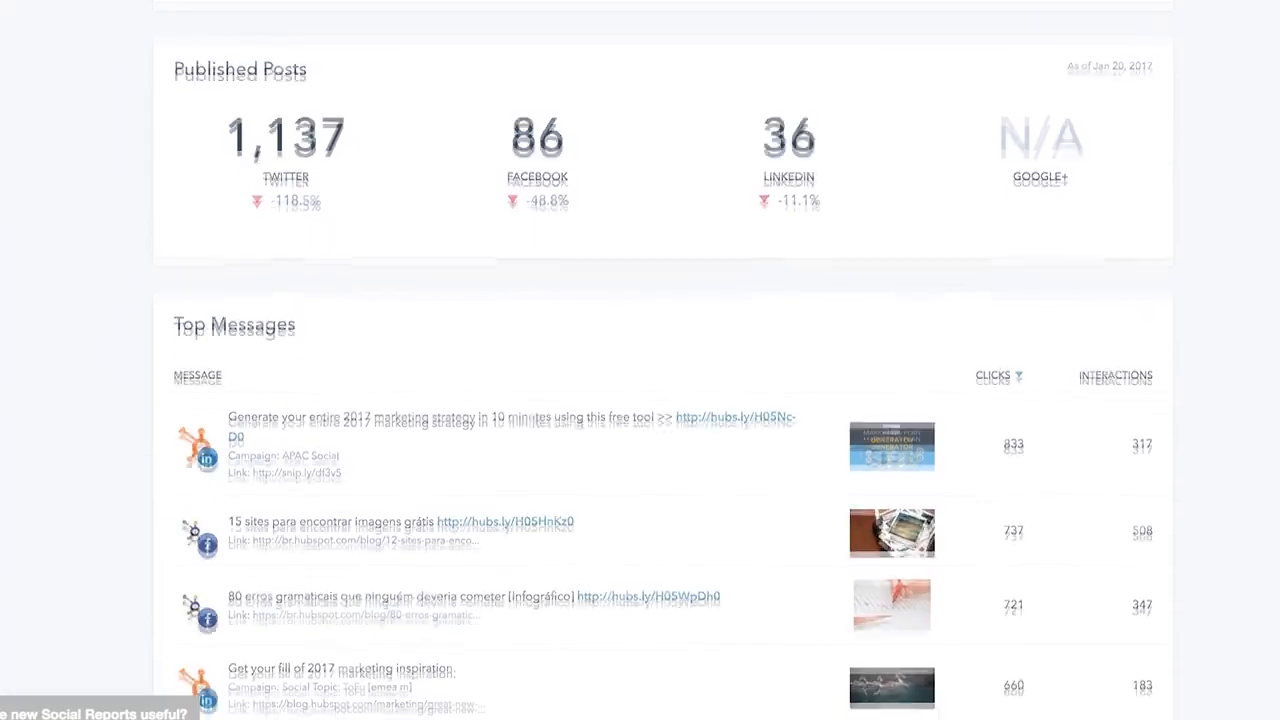
pyautogui.scroll(-1, 664, 360)
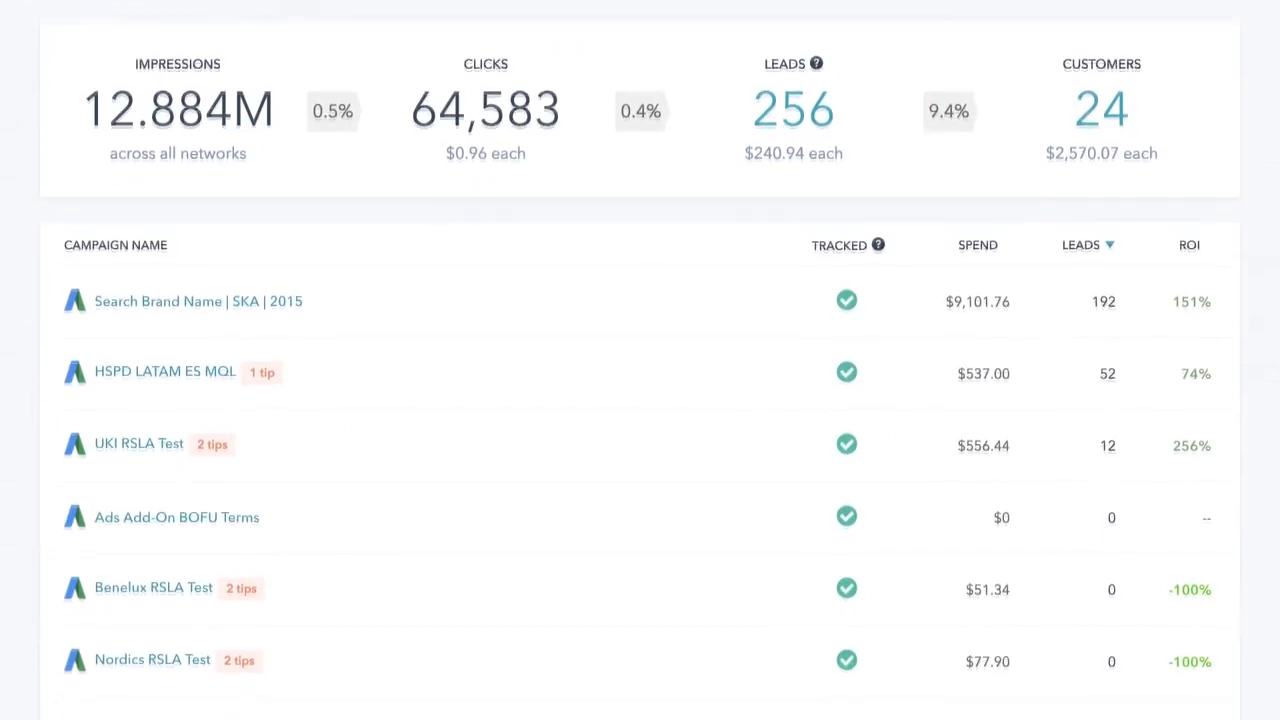
# - Start an AdWords campaign for the Email Marketing Myths landing page under the Social Media campaign
pyautogui.click(1080, 87)
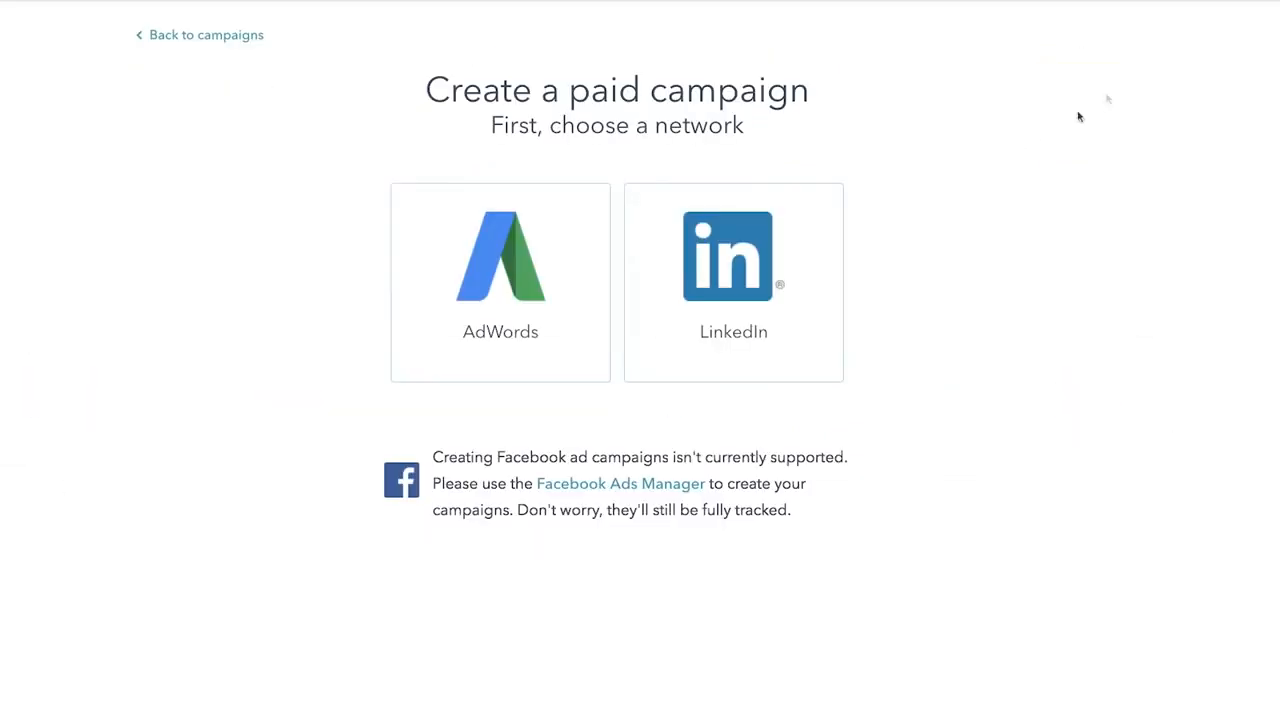
pyautogui.click(514, 357)
pyautogui.click(580, 346)
pyautogui.click(572, 431)
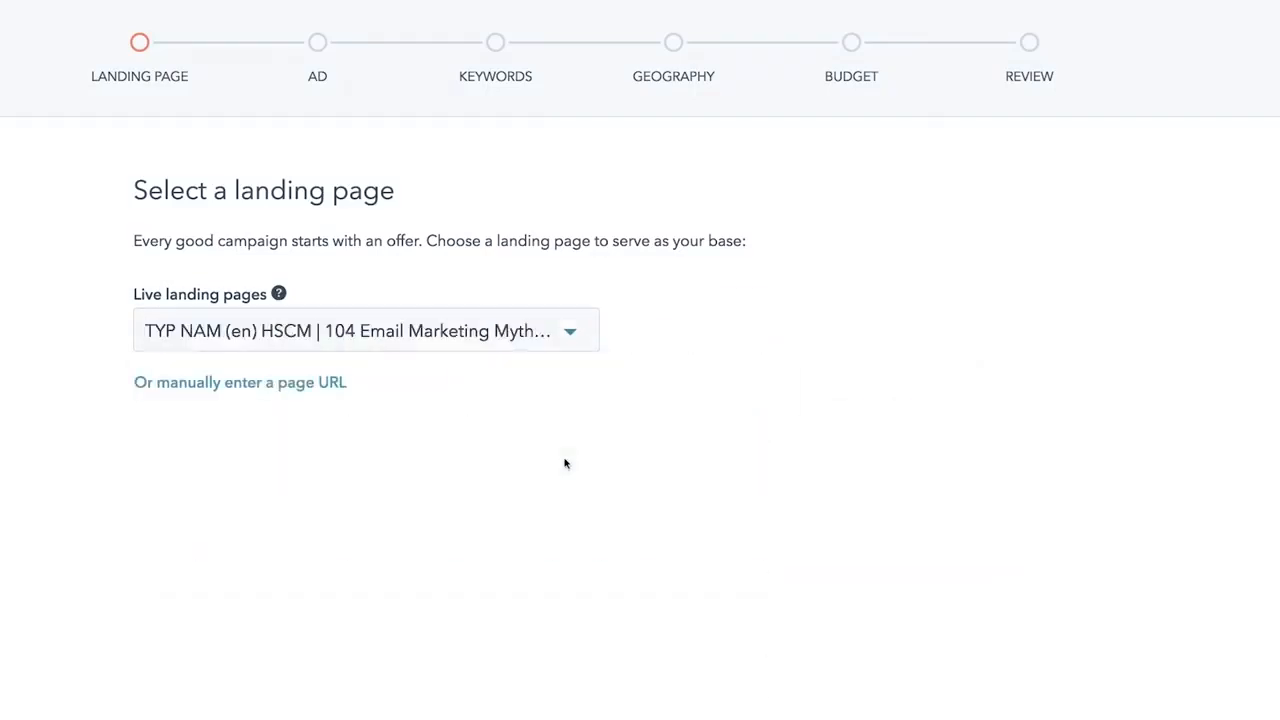
pyautogui.click(568, 460)
pyautogui.click(545, 638)
# - Name it 'Email Marketing Myths - Social Support Campaign' with ad group 'Email Marketing Myths'; view optimization tips
pyautogui.write('Email Marketing Myths - Social Support Campa')
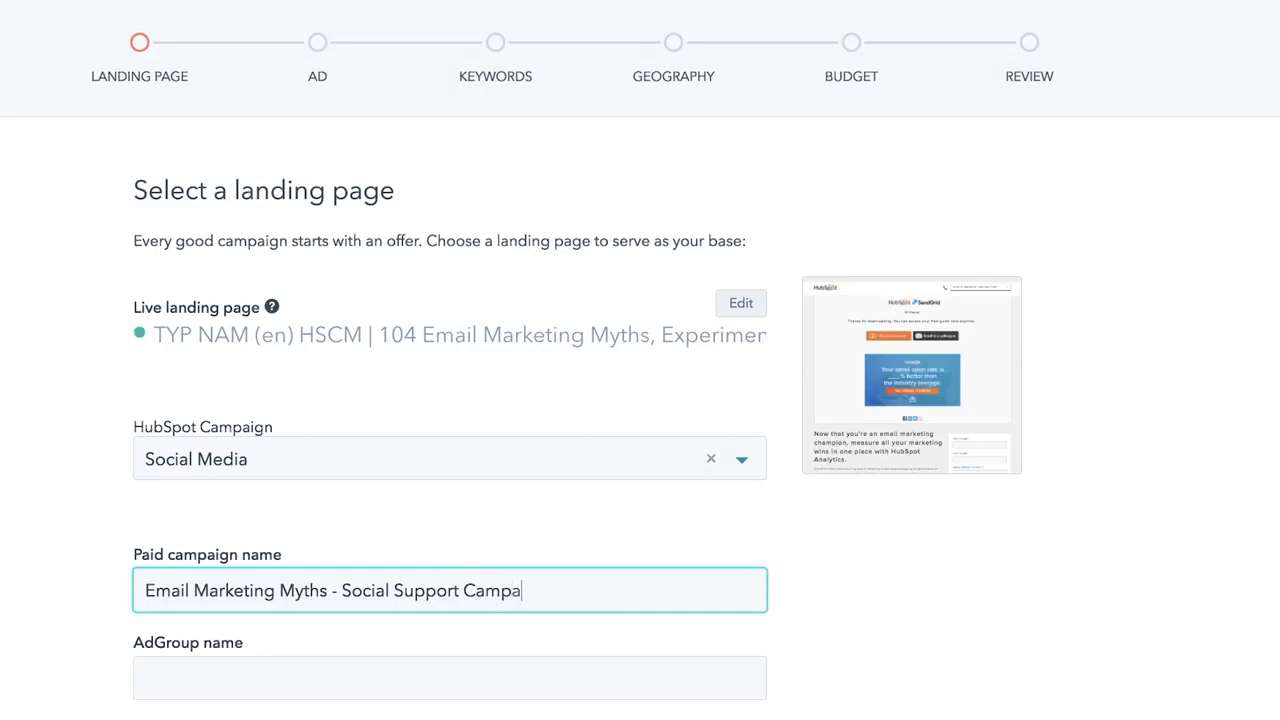
pyautogui.write('ign')
pyautogui.press('Tab')
pyautogui.write('Email Marketing Myths')
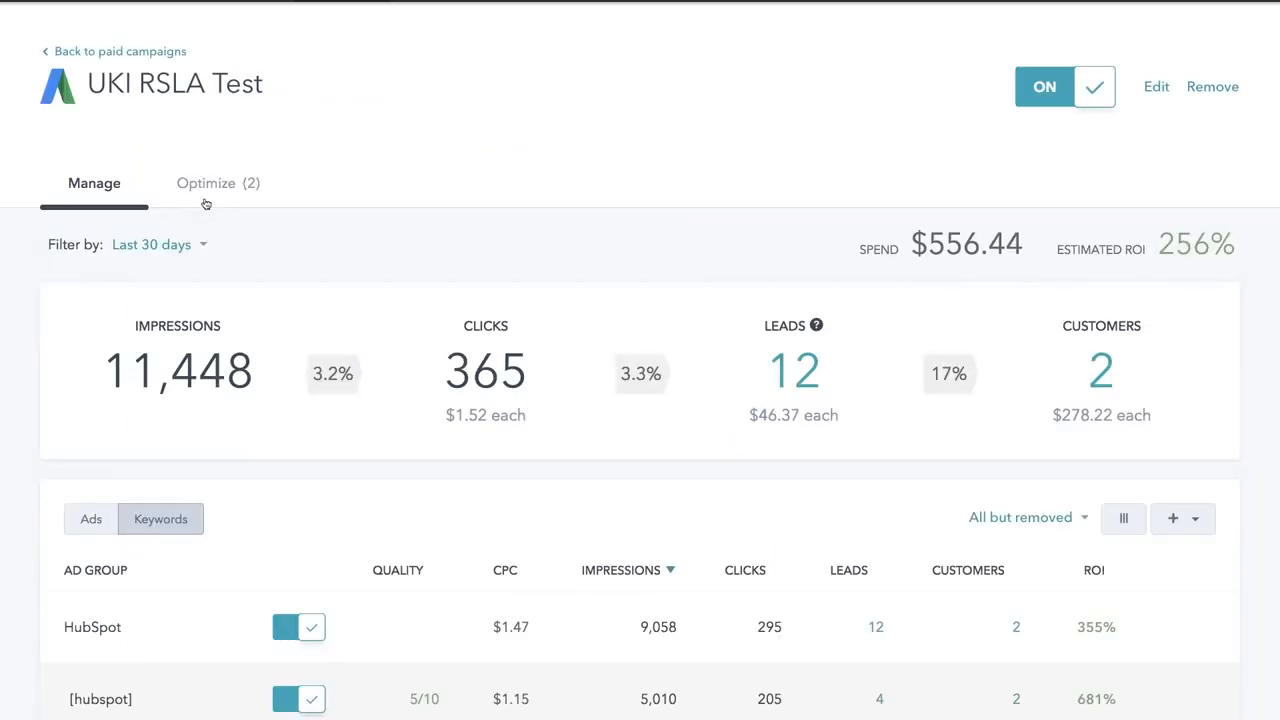
pyautogui.click(205, 185)
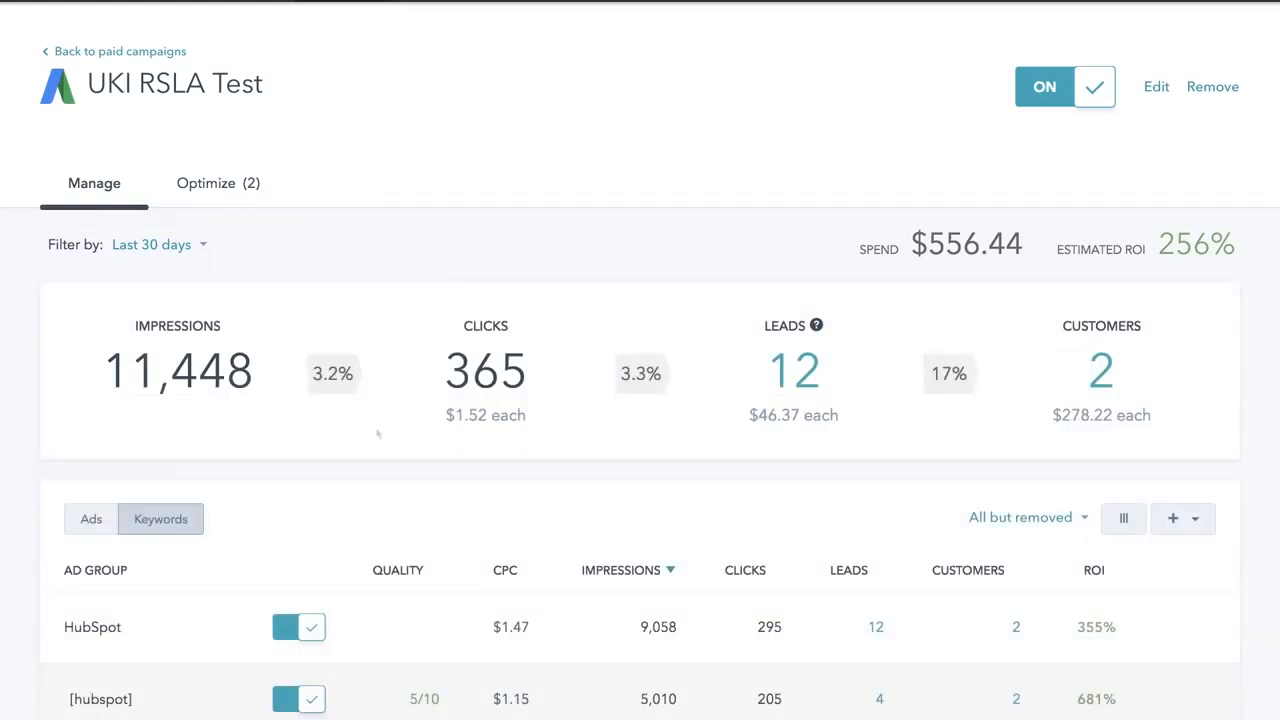
# - Scroll through the UKI RSLA Test campaign's Optimize tab suggestions
pyautogui.scroll(-2, 378, 434)
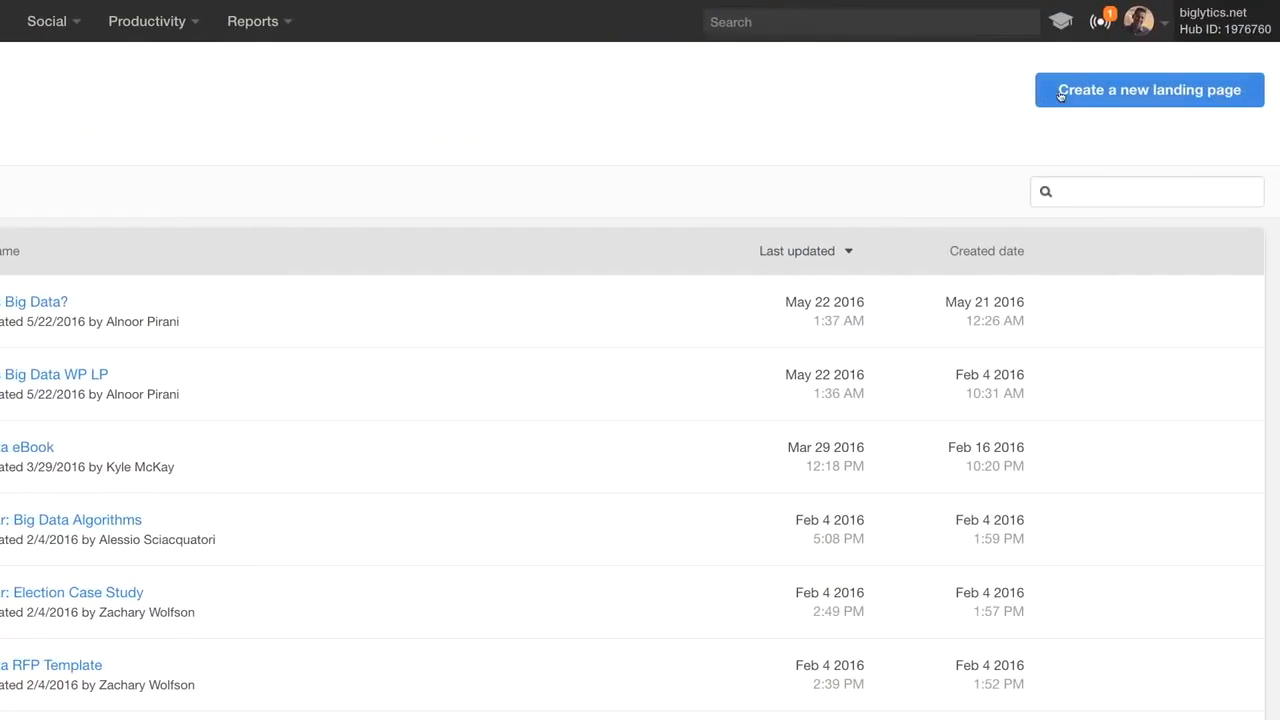
# - Create a landing page named 'Spring Campaign LP' from the Contact template
pyautogui.click(1062, 95)
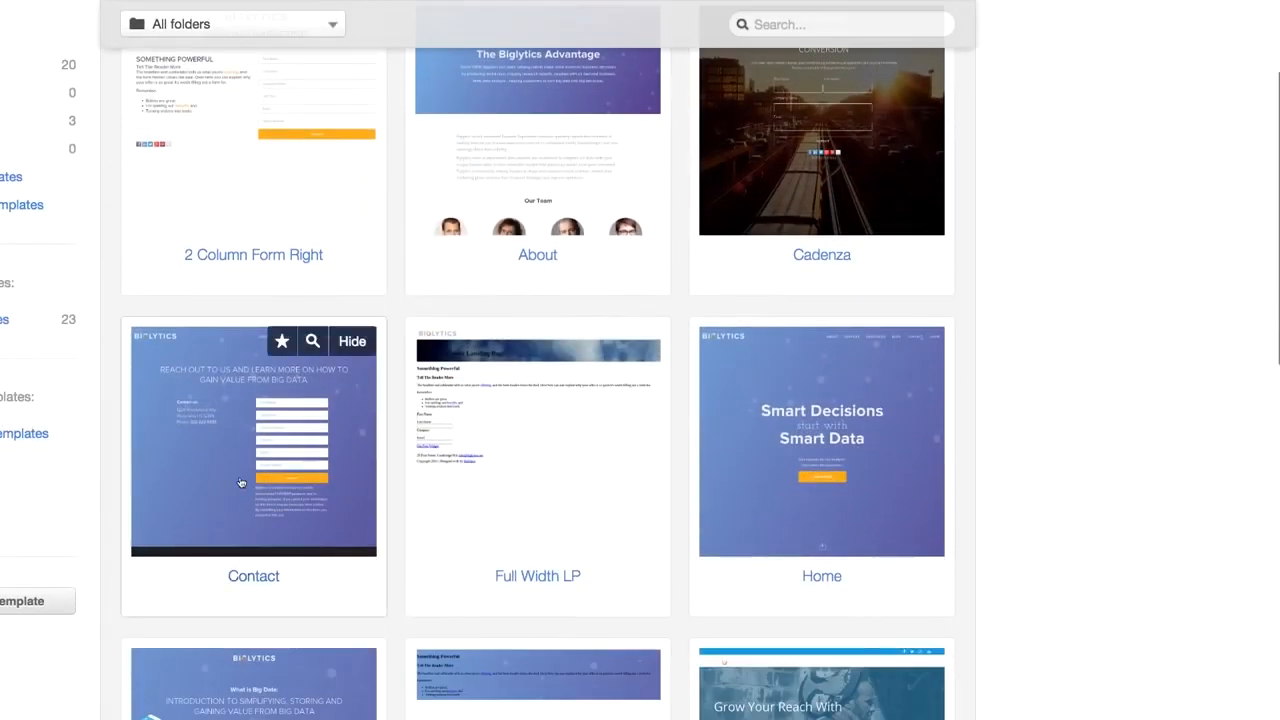
pyautogui.click(197, 585)
pyautogui.write('Spring Campaign LP')
pyautogui.click(338, 614)
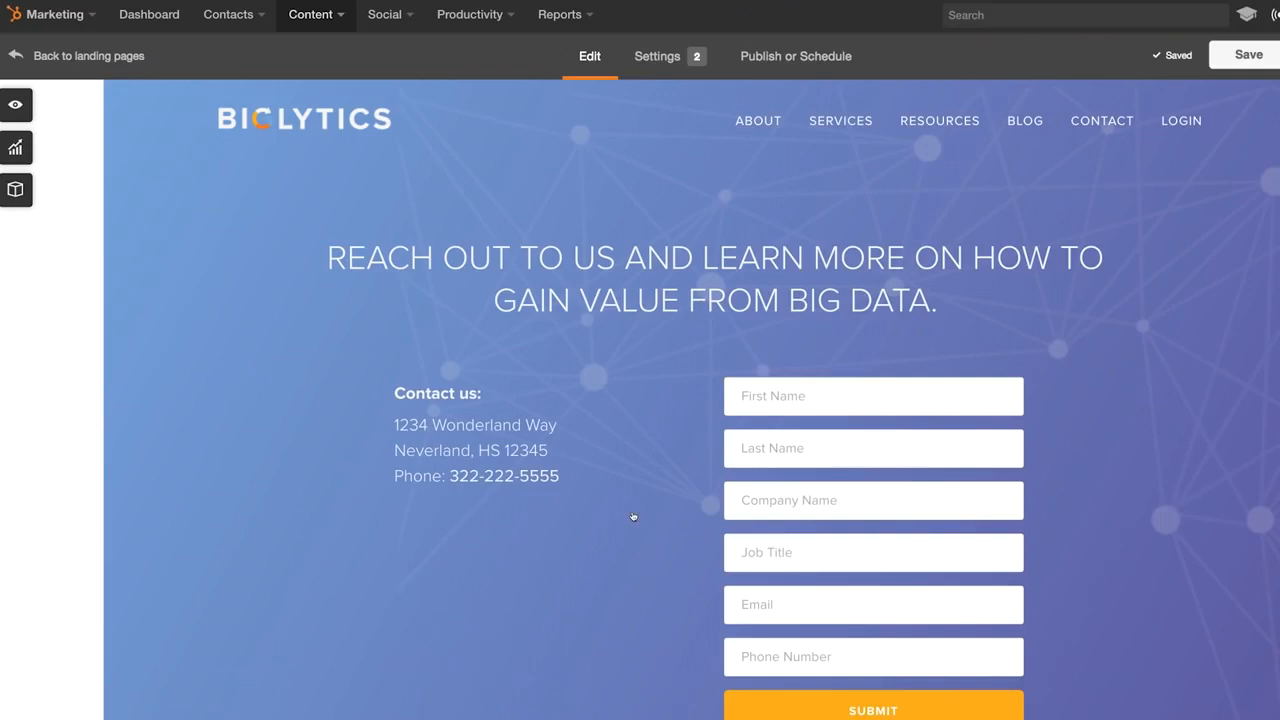
# - Replace the address text with 'Big data doesn't have to be difficult.' plus a healthcare experience paragraph
pyautogui.click(571, 352)
pyautogui.hotkey('ctrl', 'a')
pyautogui.write("Big data doesn't have to be difficult.")
pyautogui.press('Return')
pyautogui.write('Our team has years of experience working with teams like yours in the healthcare ')
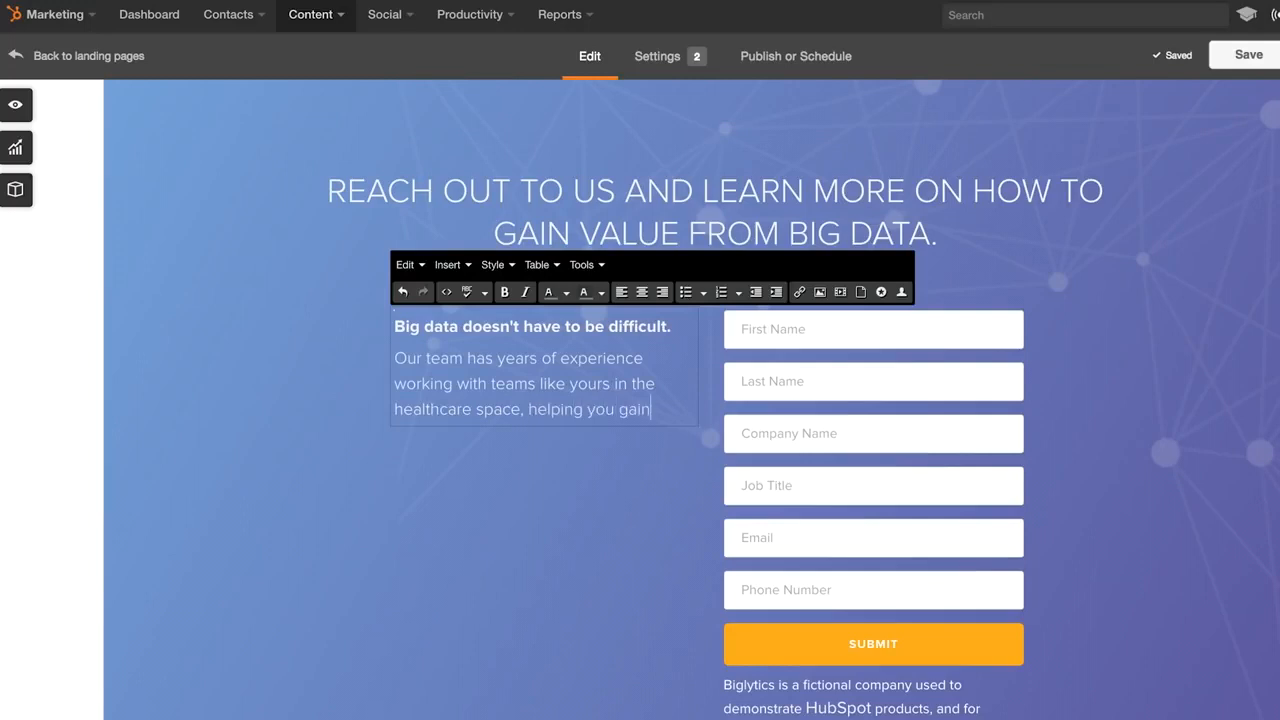
pyautogui.write('space, helping you gain the insights you need to create better experiences for your patients.')
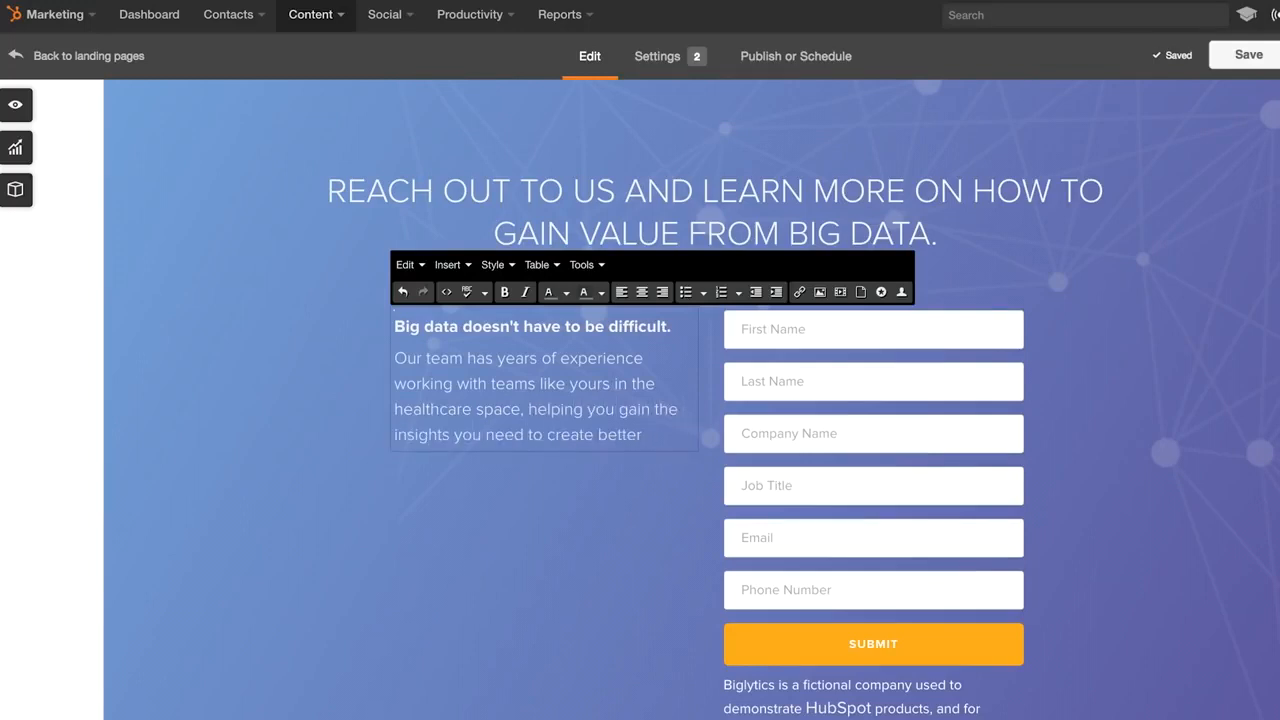
pyautogui.click(344, 505)
pyautogui.click(936, 447)
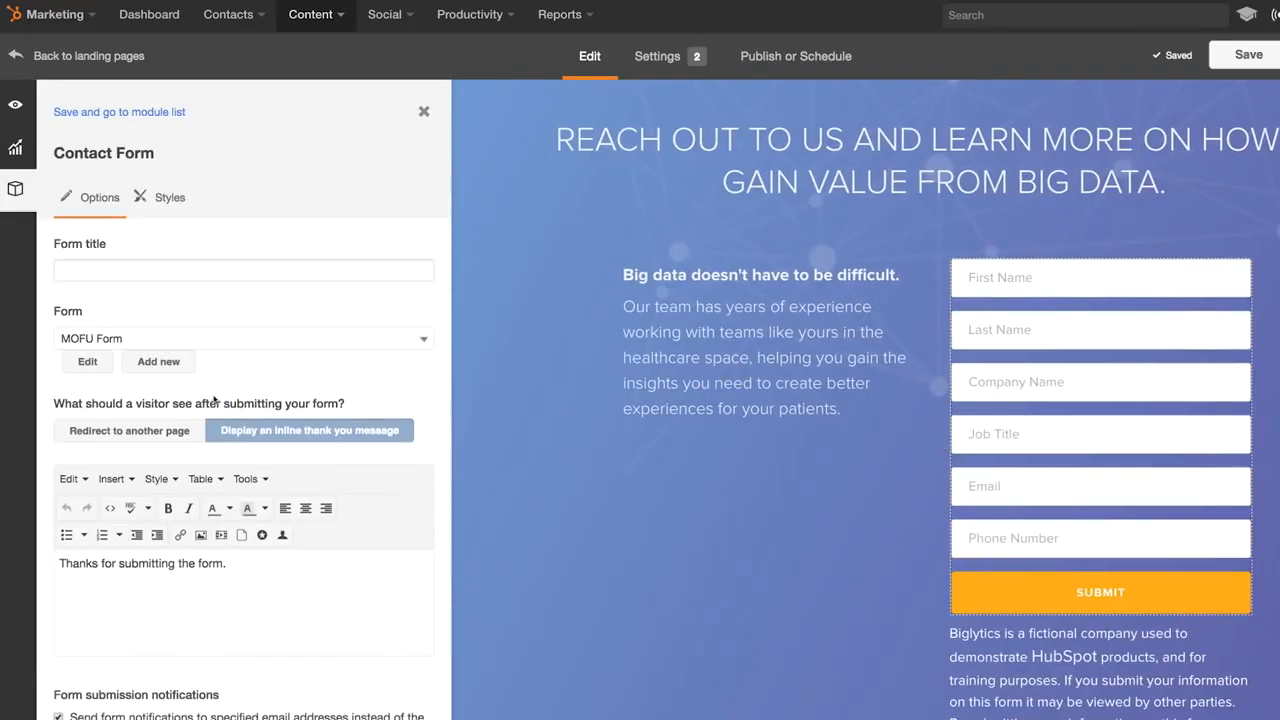
# - Create the Spring Campaign Form and add Company Name to its default questions
pyautogui.click(160, 363)
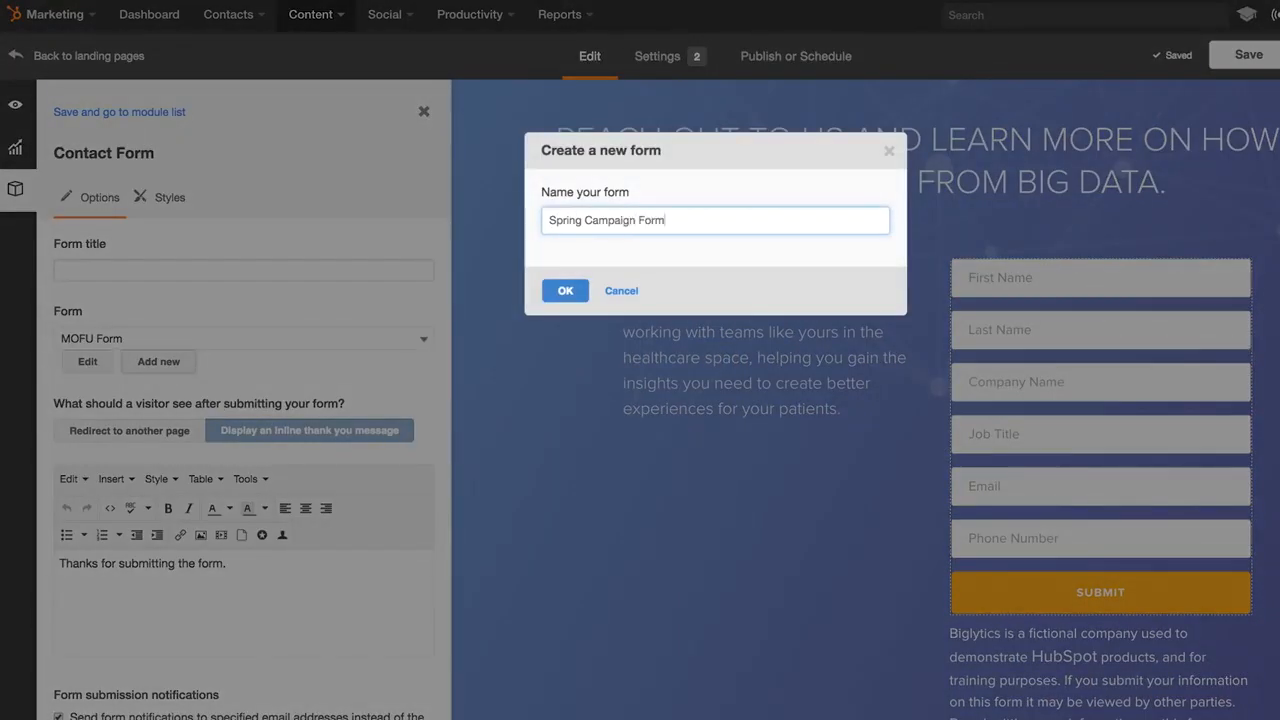
pyautogui.click(572, 296)
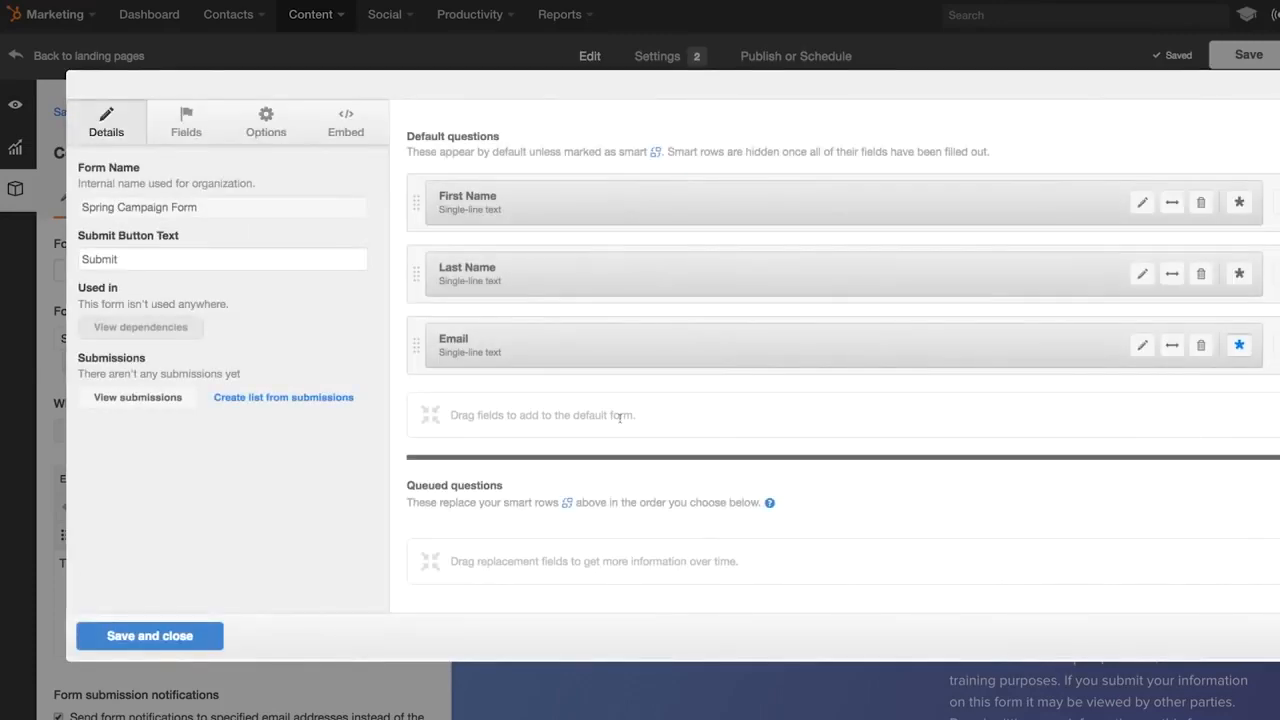
pyautogui.click(175, 130)
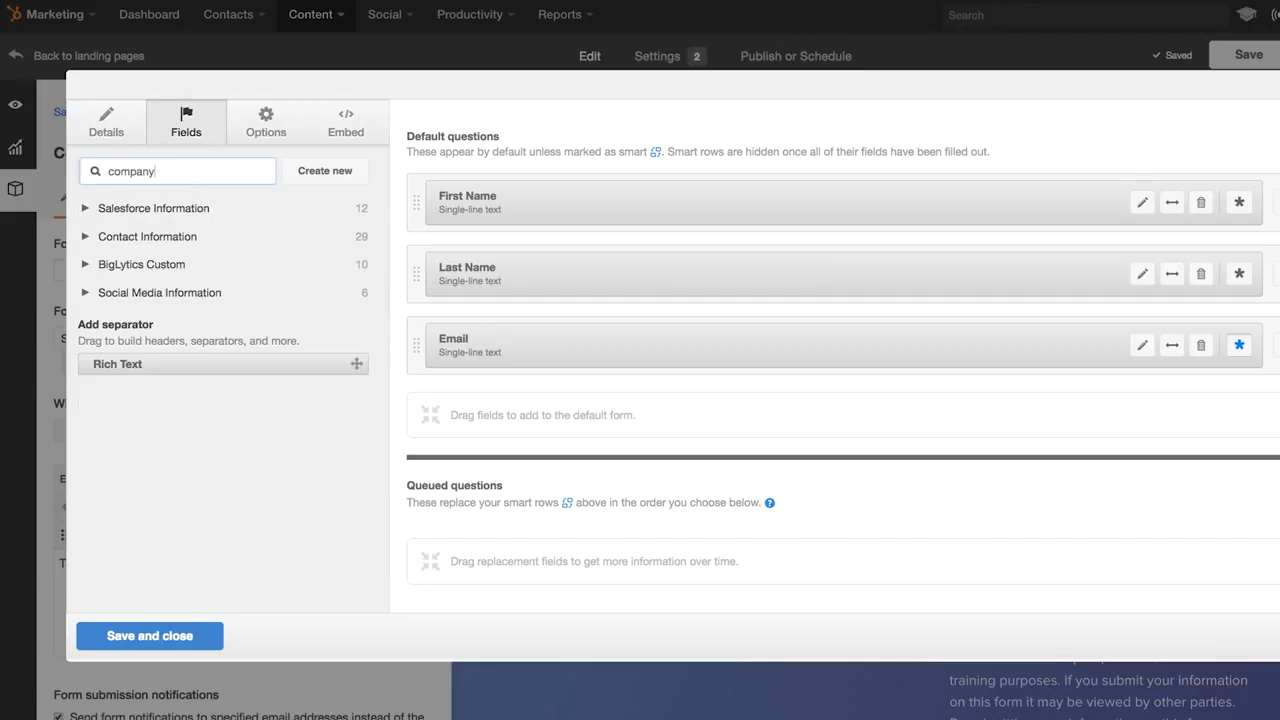
pyautogui.moveTo(136, 262); pyautogui.dragTo(502, 399)
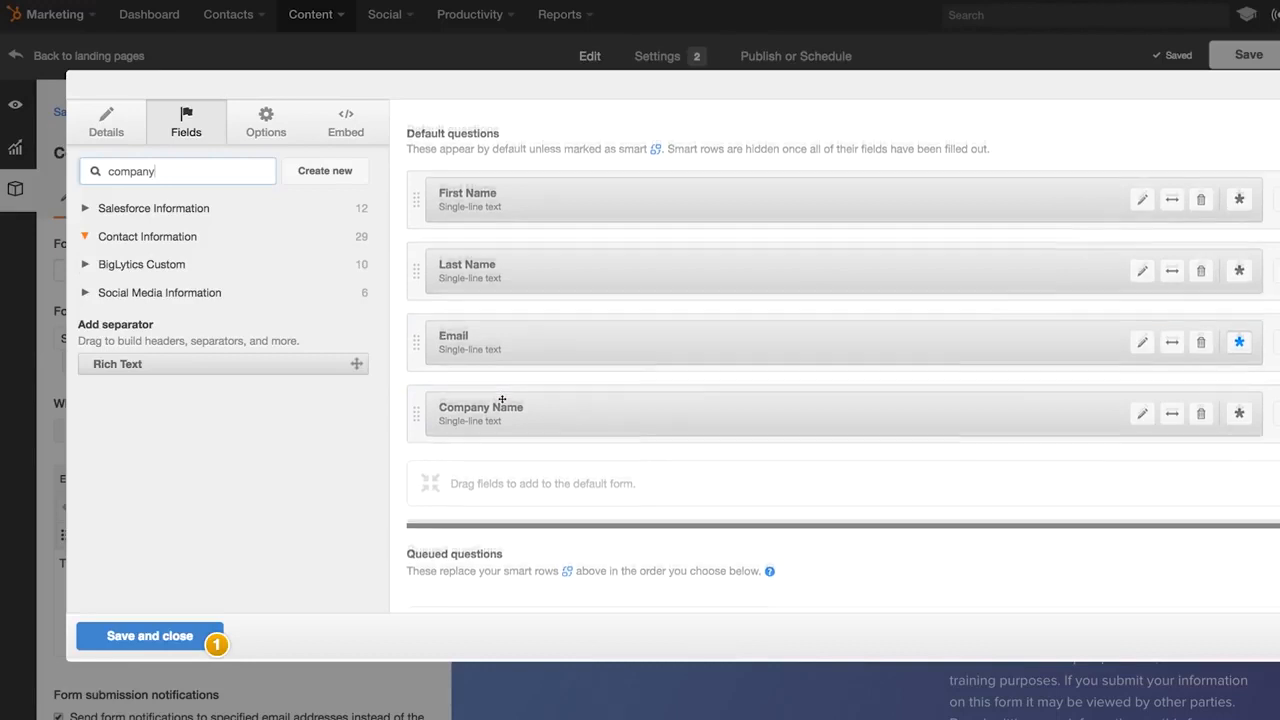
# - Queue Annual Revenue, Industry, Number of Employees and Phone Number as follow-up questions
pyautogui.scroll(-1, 502, 399)
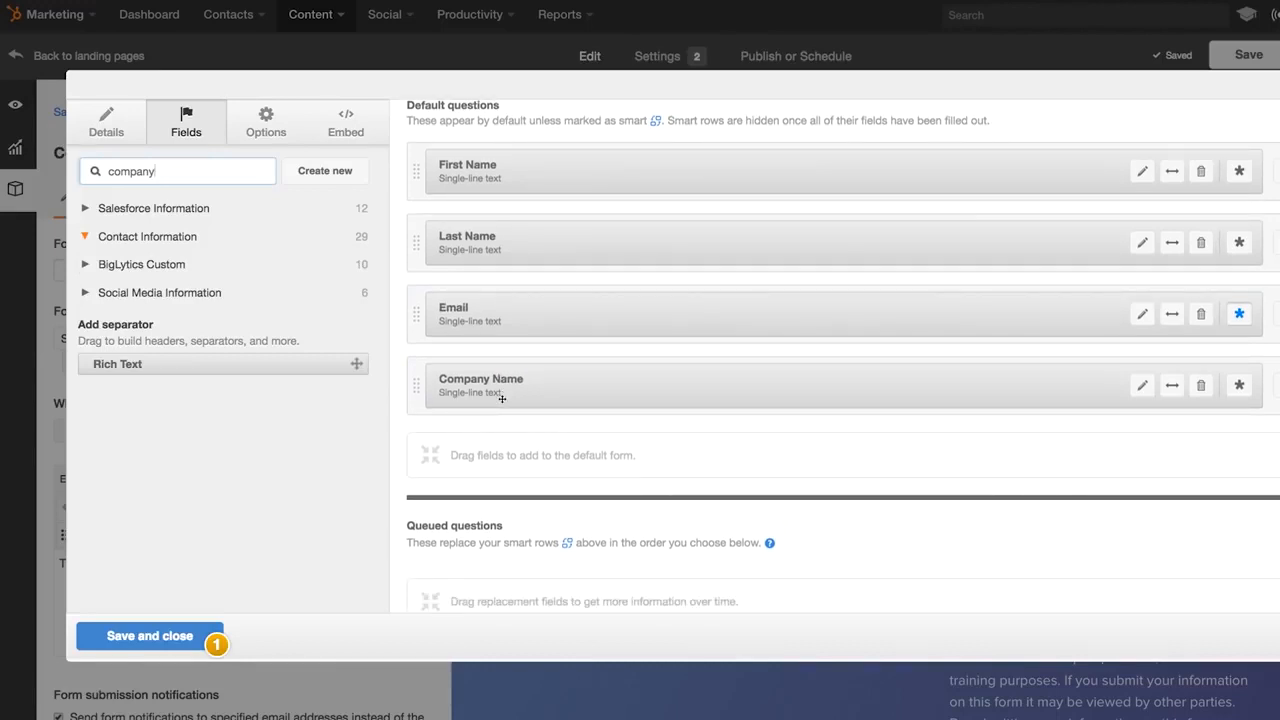
pyautogui.doubleClick(209, 167)
pyautogui.press('BackSpace')
pyautogui.click(160, 236)
pyautogui.moveTo(160, 270); pyautogui.dragTo(457, 550)
pyautogui.moveTo(310, 507); pyautogui.dragTo(543, 571)
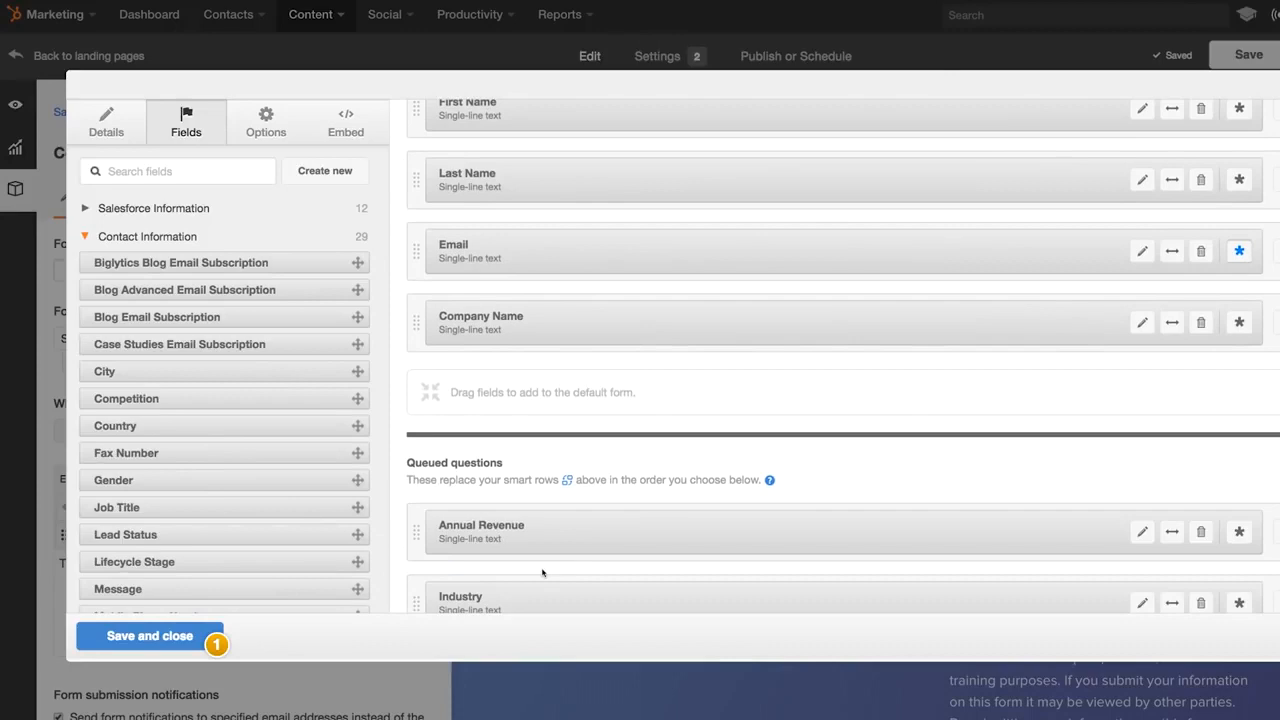
pyautogui.scroll(-3, 273, 440)
pyautogui.scroll(-1, 273, 440)
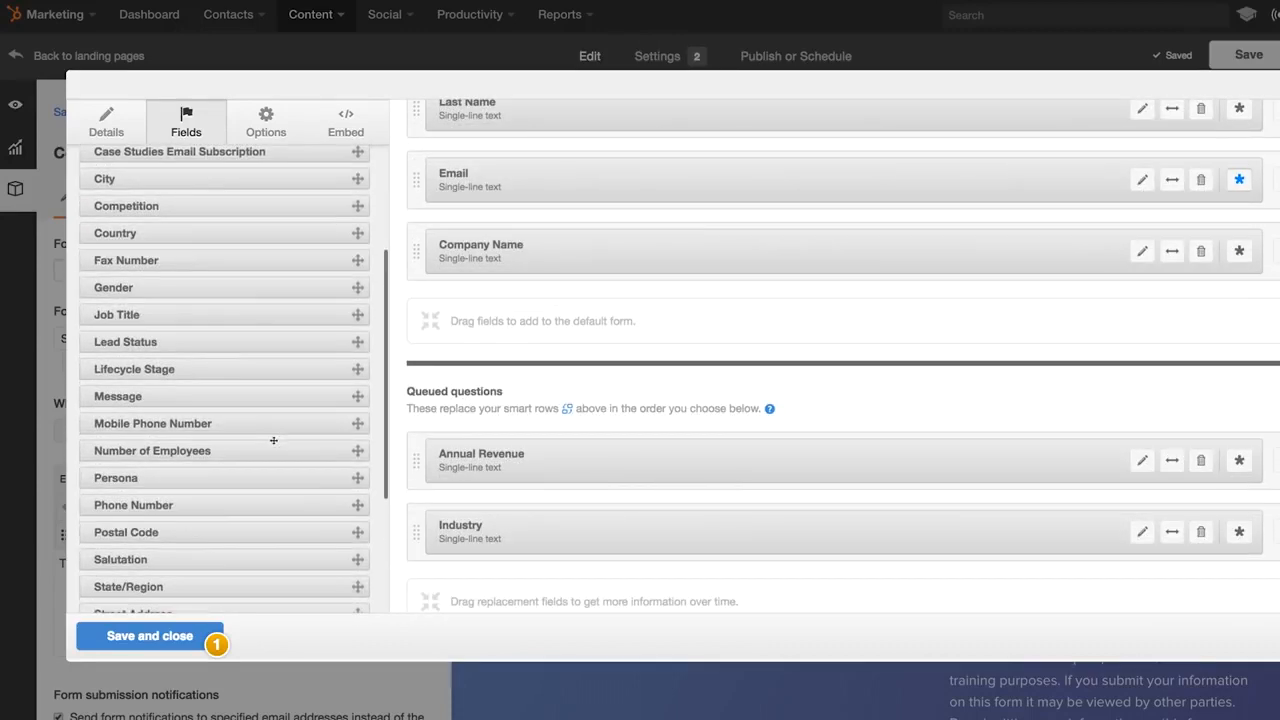
pyautogui.moveTo(221, 452); pyautogui.dragTo(519, 574)
pyautogui.scroll(-1, 560, 500)
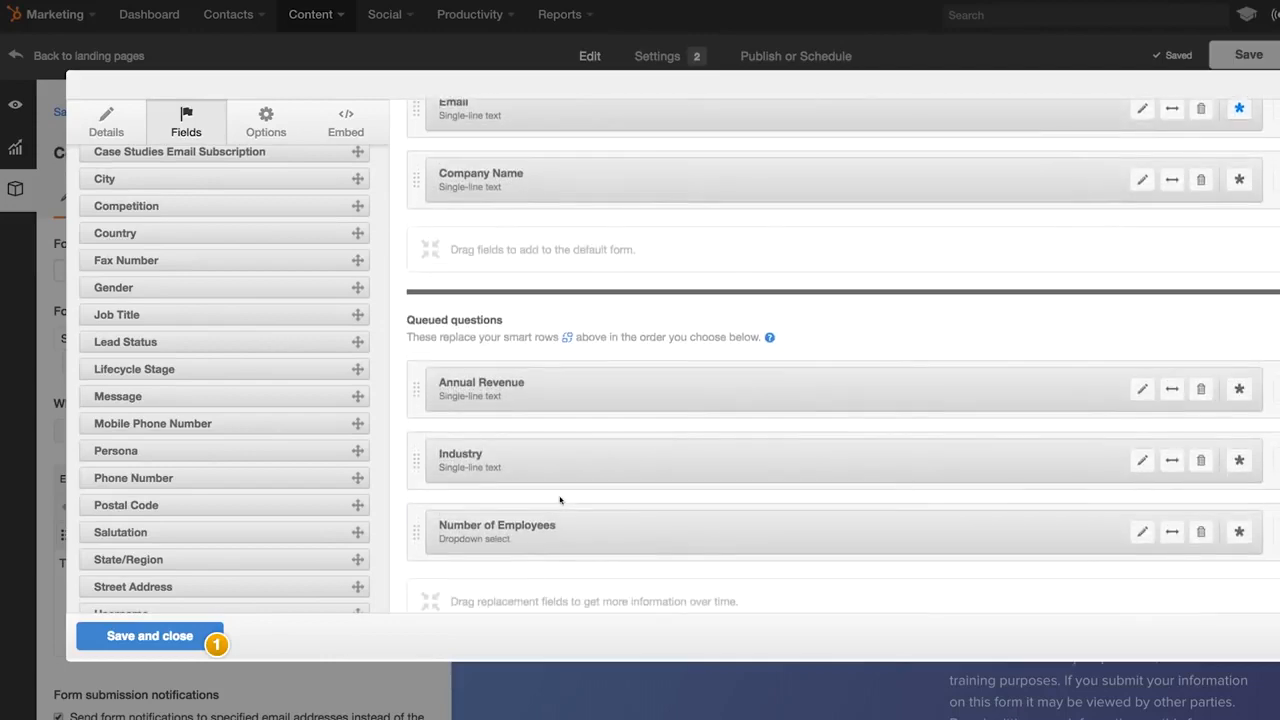
pyautogui.moveTo(232, 477); pyautogui.dragTo(483, 435)
pyautogui.scroll(-1, 483, 435)
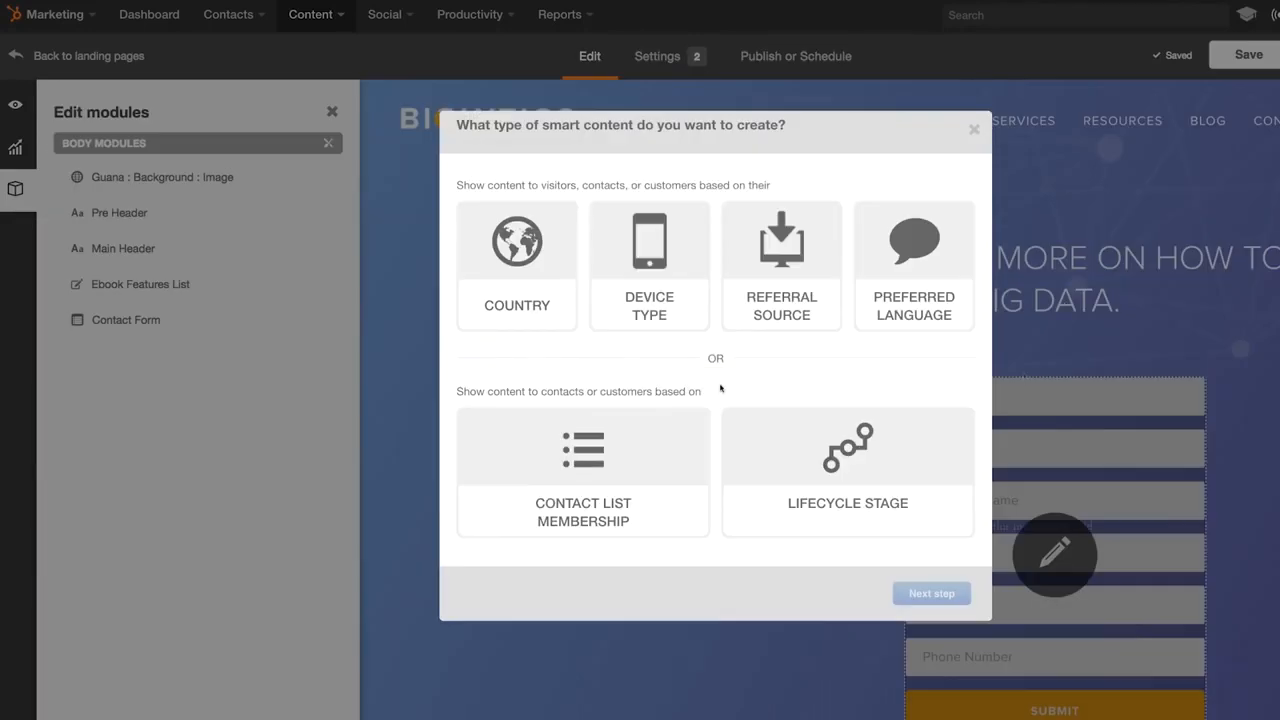
# - Base the smart content on Device Type, targeting Mobile and Tablet visitors
pyautogui.click(657, 308)
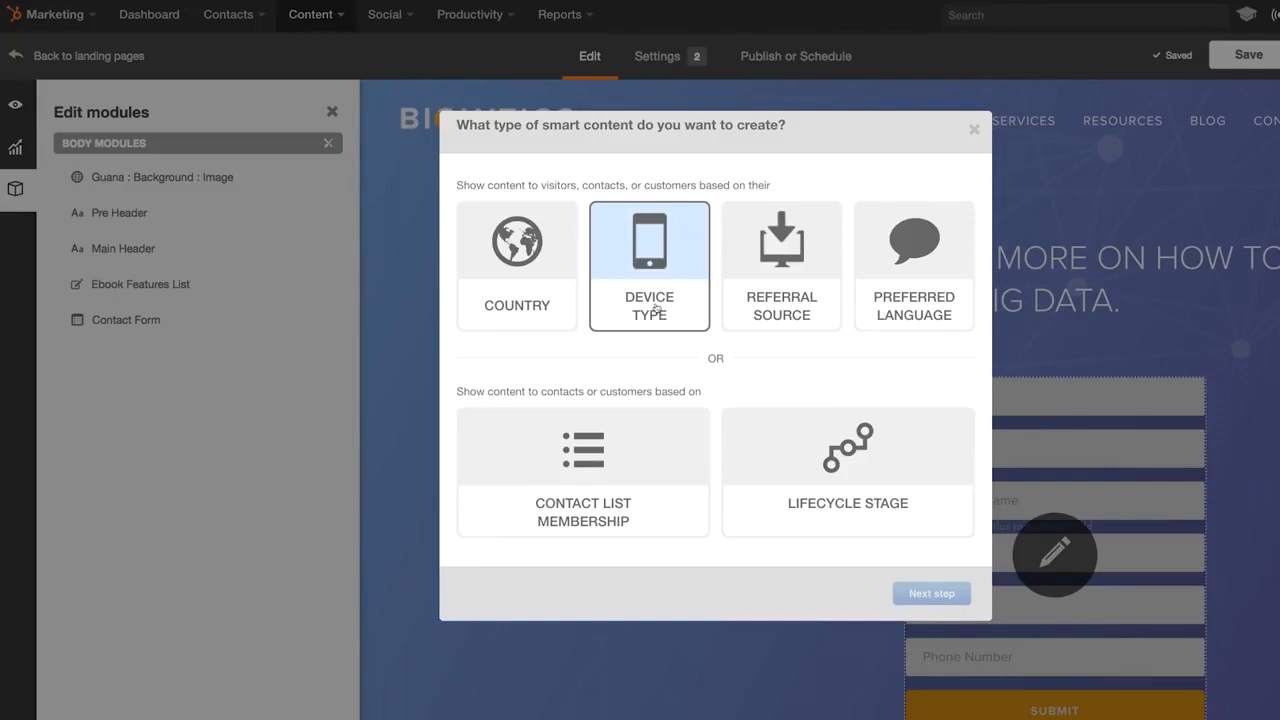
pyautogui.click(857, 520)
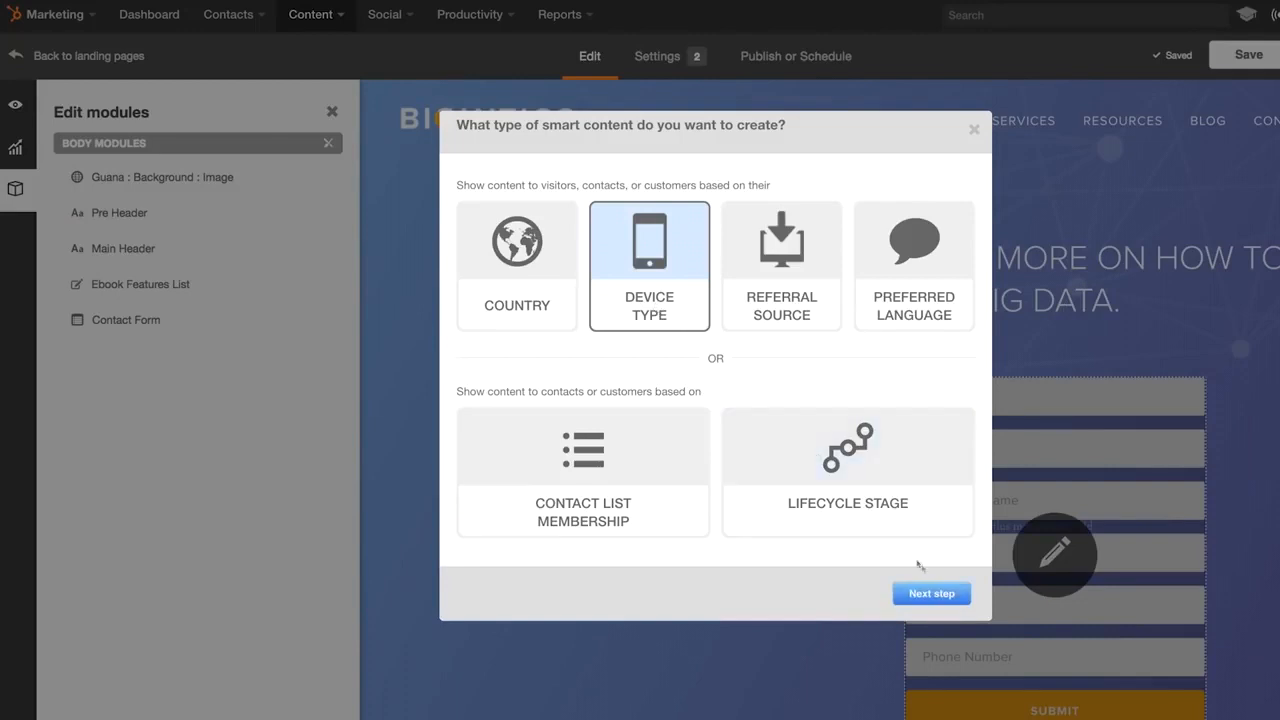
pyautogui.click(932, 593)
pyautogui.click(583, 374)
pyautogui.click(714, 400)
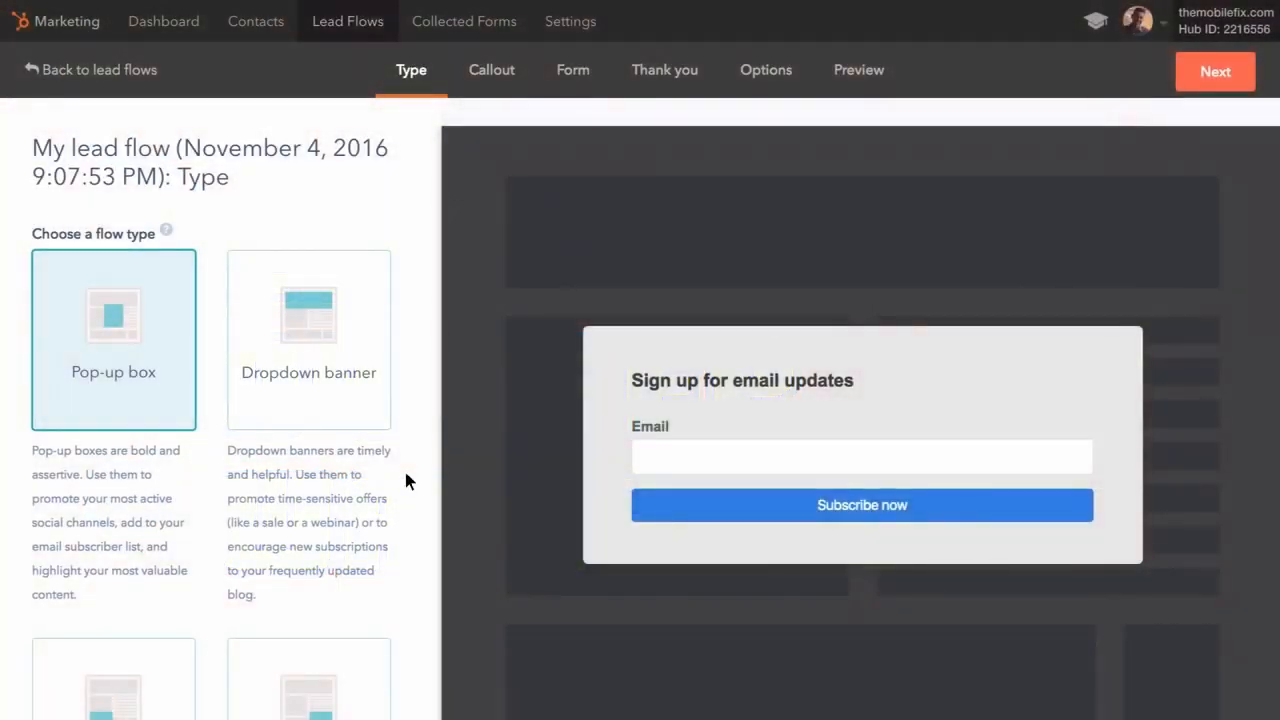
# - Try the dropdown banner and right slide-in layouts, then settle on a left slide-in box
pyautogui.click(349, 408)
pyautogui.scroll(-2, 349, 408)
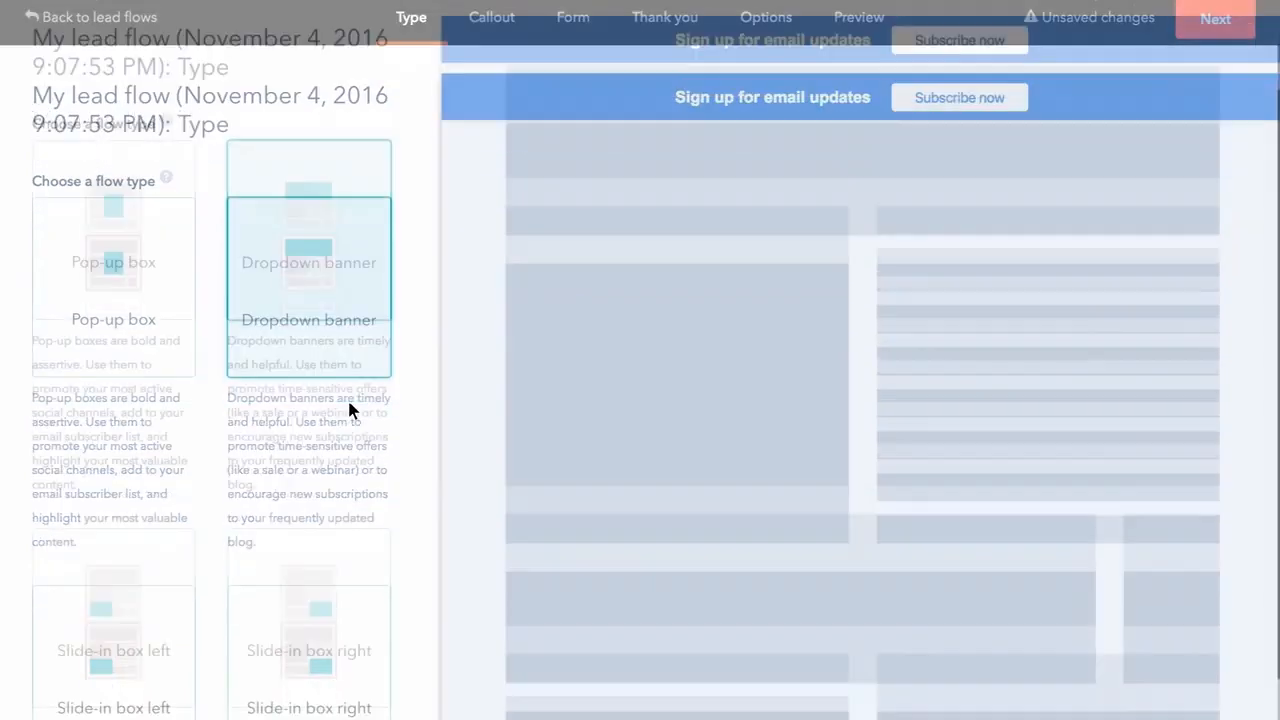
pyautogui.click(348, 450)
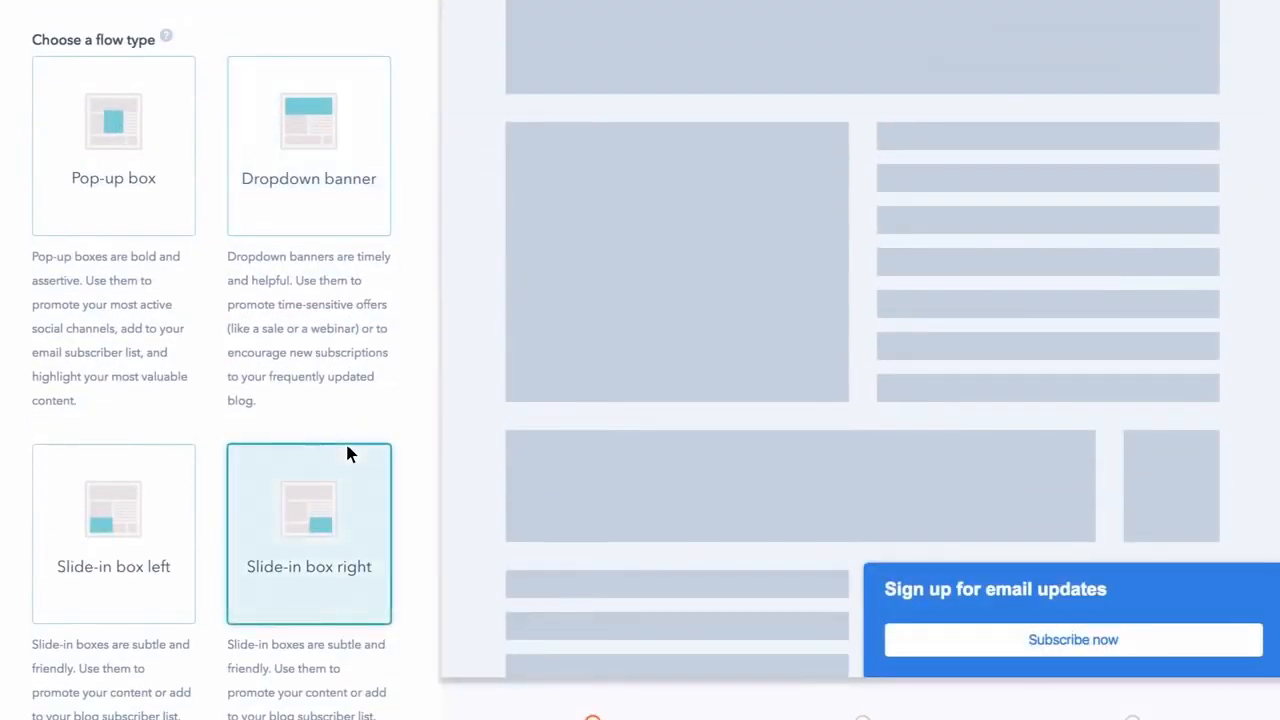
pyautogui.click(145, 457)
pyautogui.scroll(3, 145, 452)
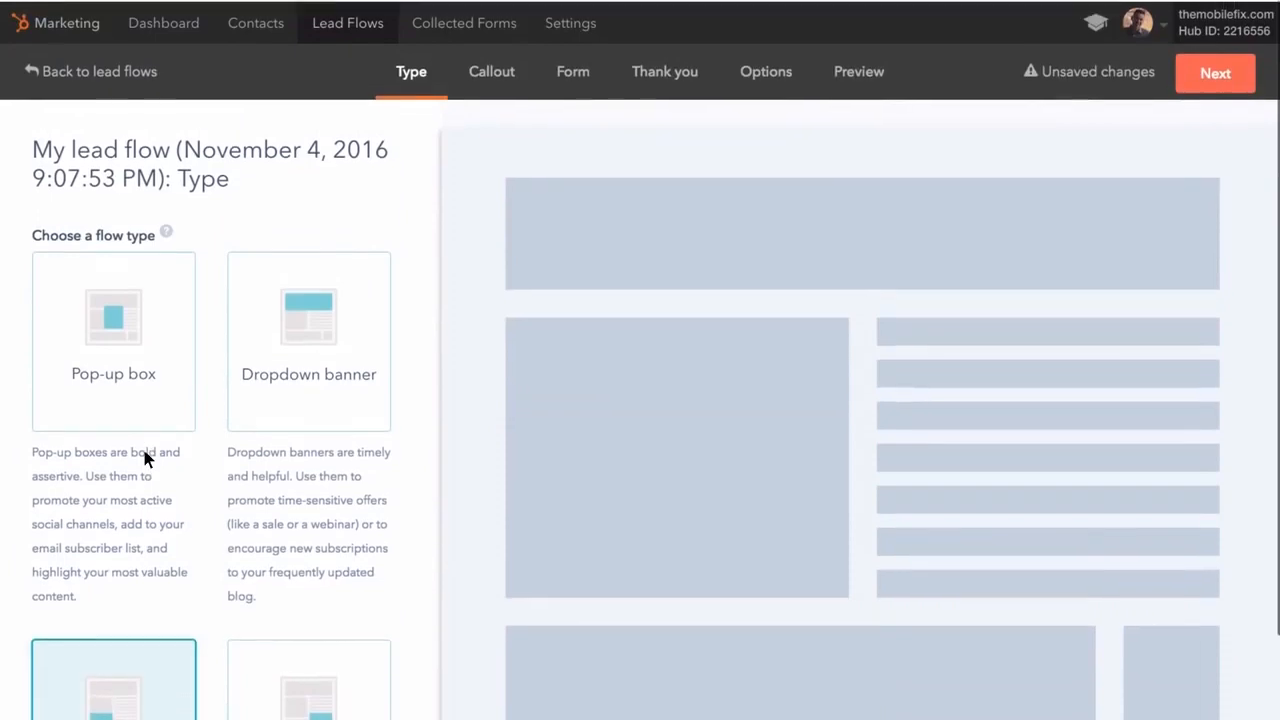
# - Advance the lead flow to its Callout step and look over its settings
pyautogui.click(1187, 66)
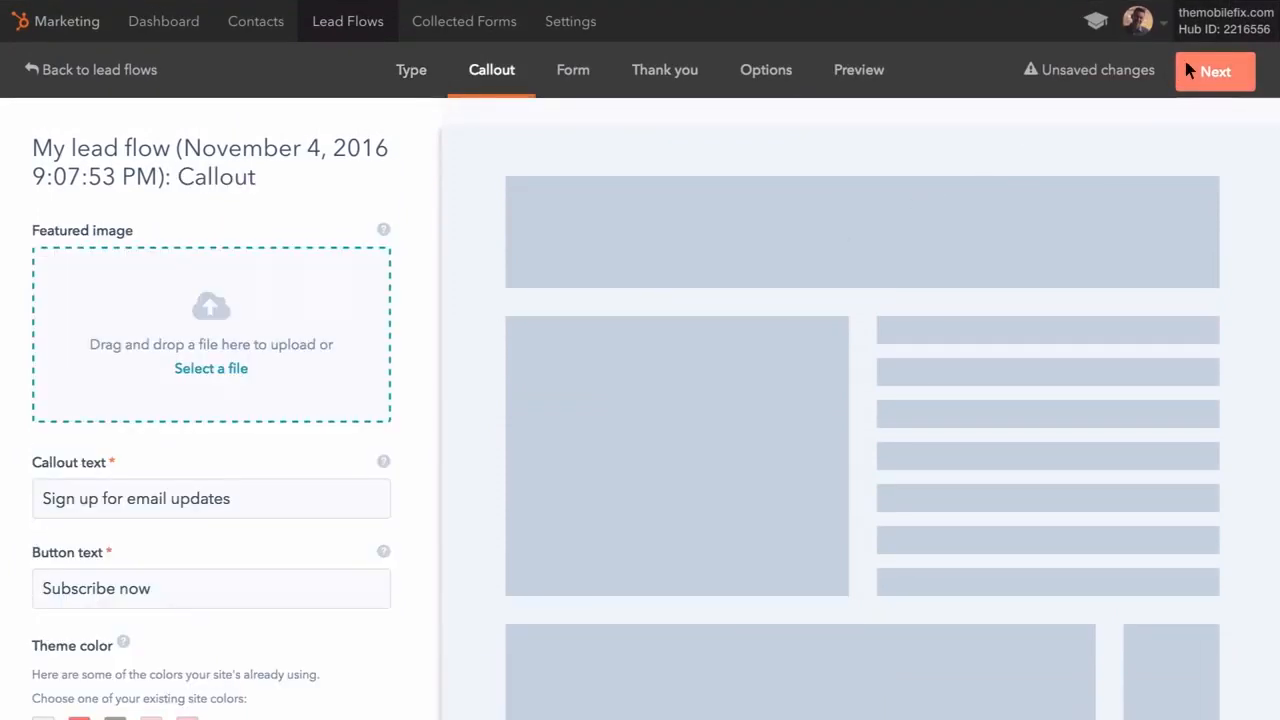
pyautogui.scroll(-1, 423, 290)
pyautogui.scroll(1, 423, 287)
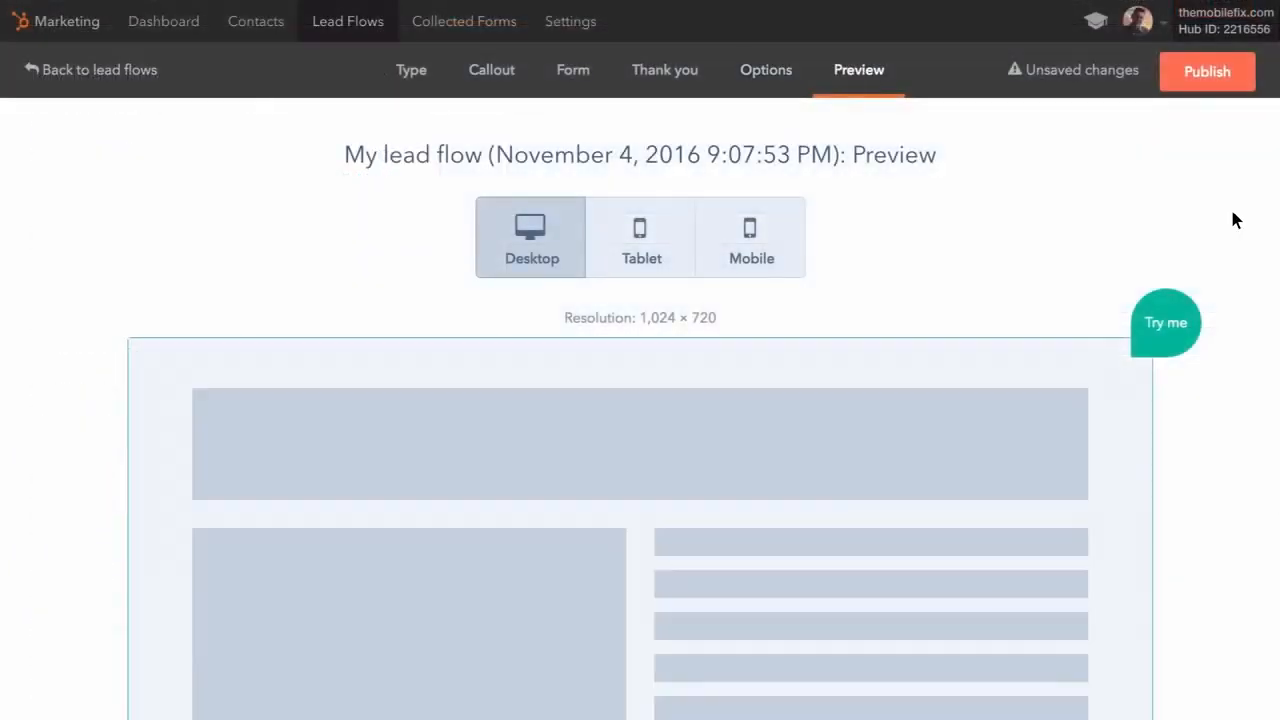
pyautogui.scroll(-2, 1234, 214)
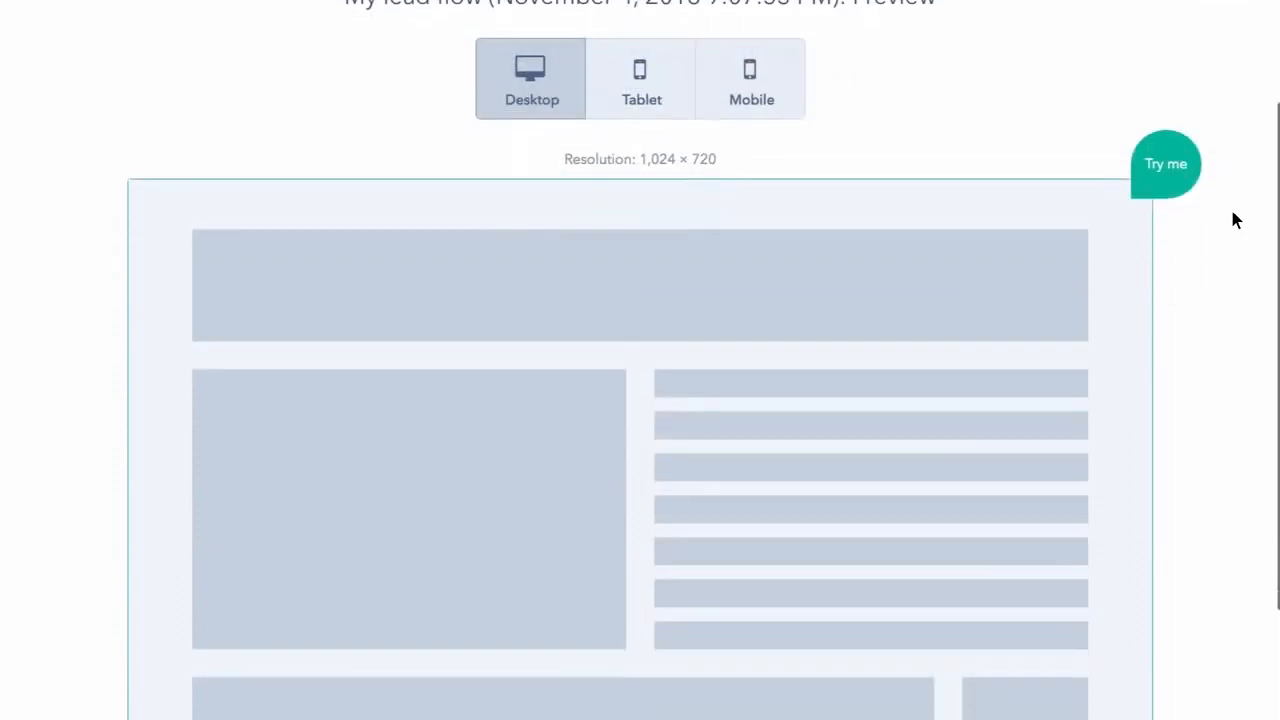
pyautogui.scroll(-3, 1234, 218)
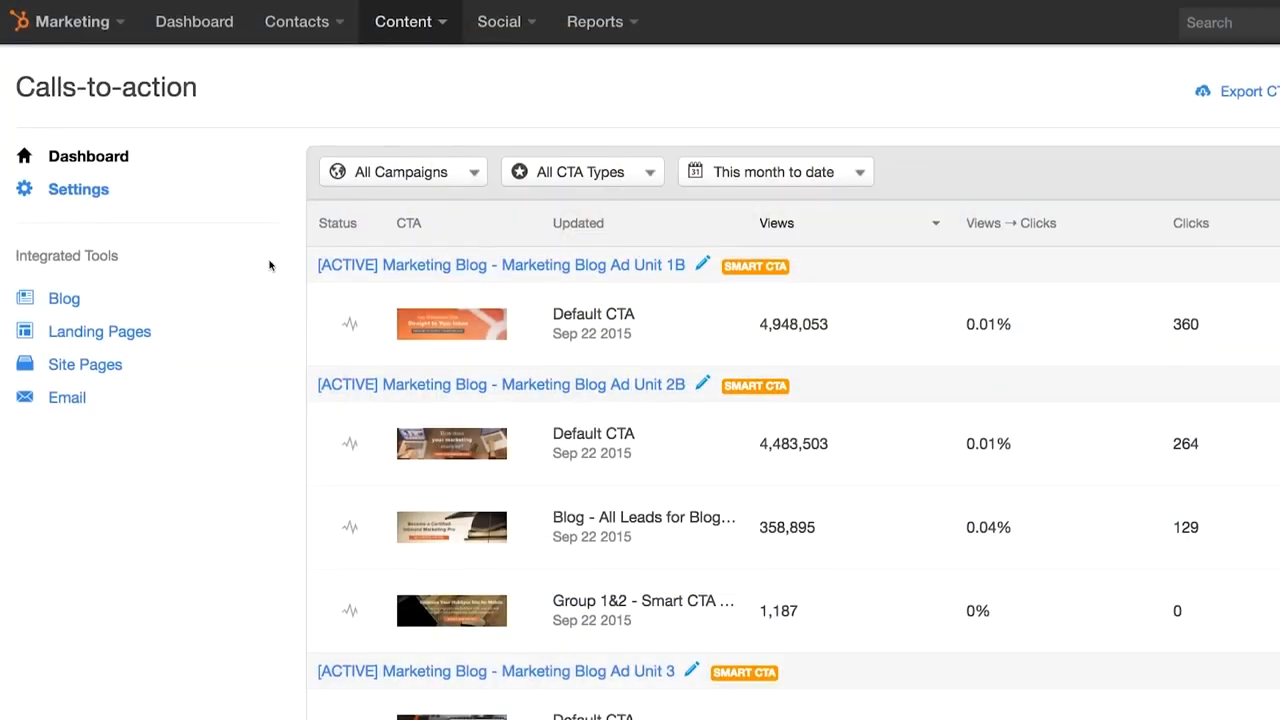
pyautogui.scroll(-2, 269, 265)
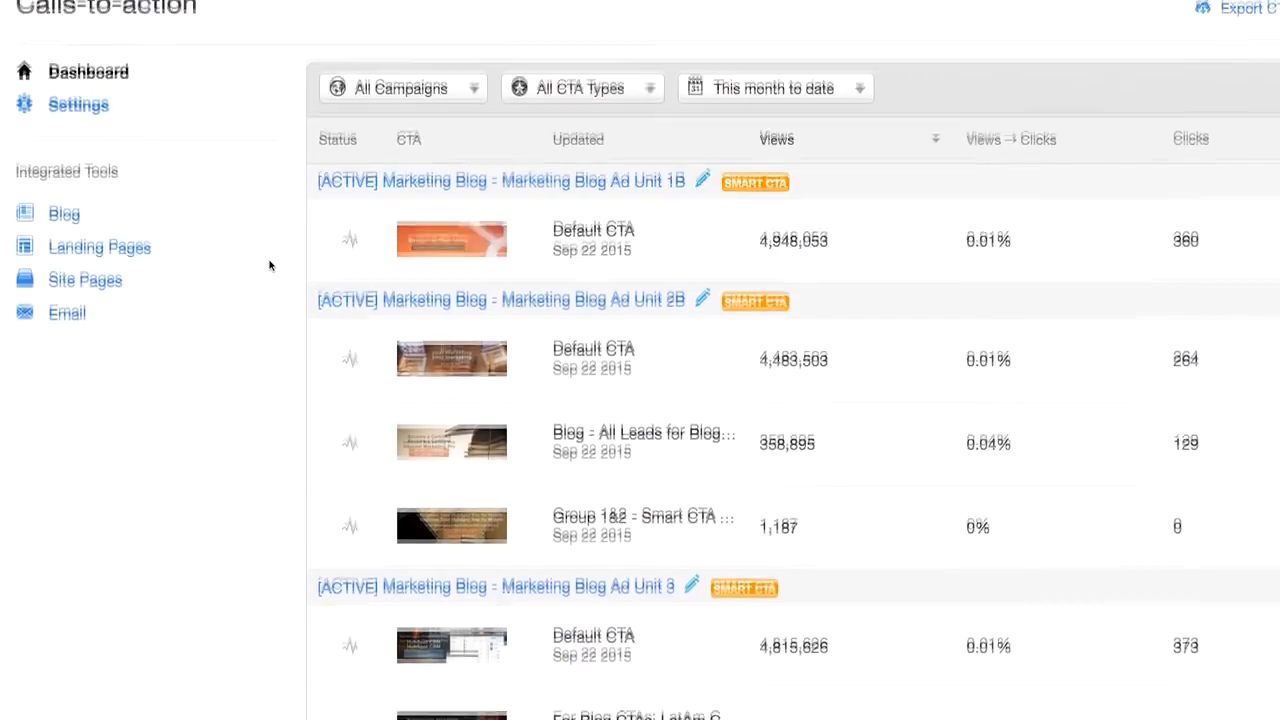
pyautogui.scroll(-2, 269, 265)
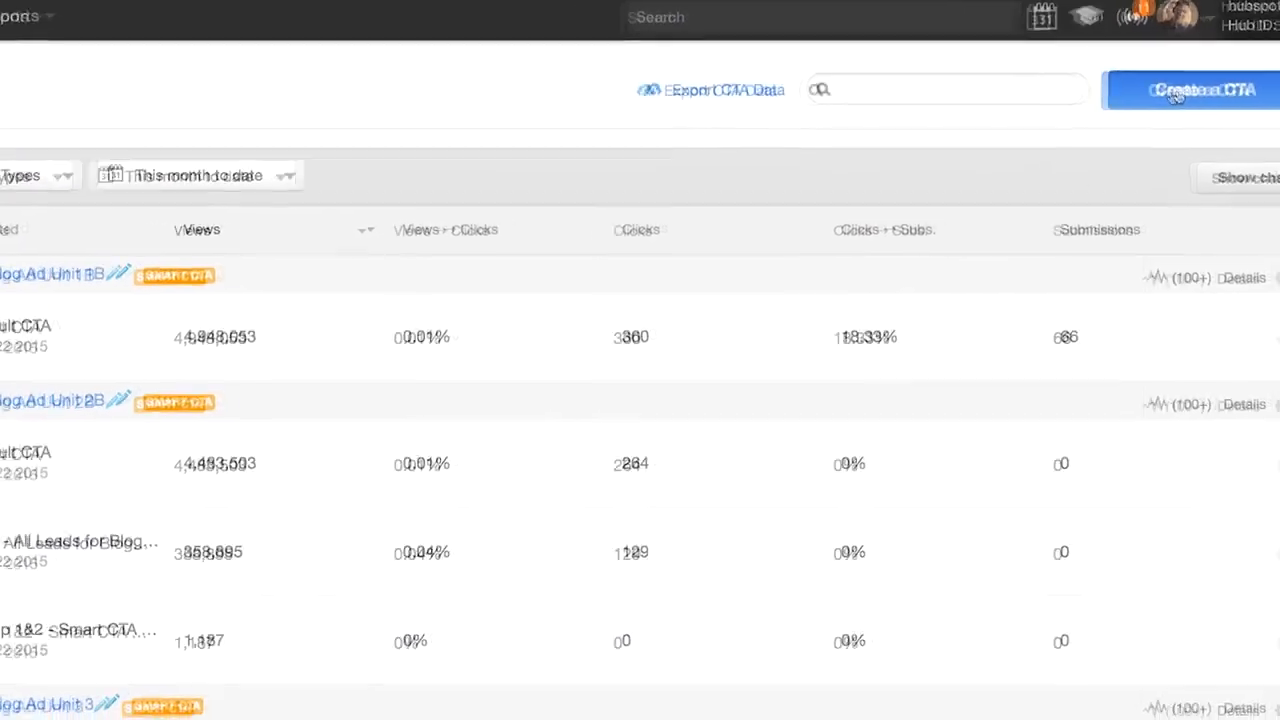
pyautogui.click(1258, 80)
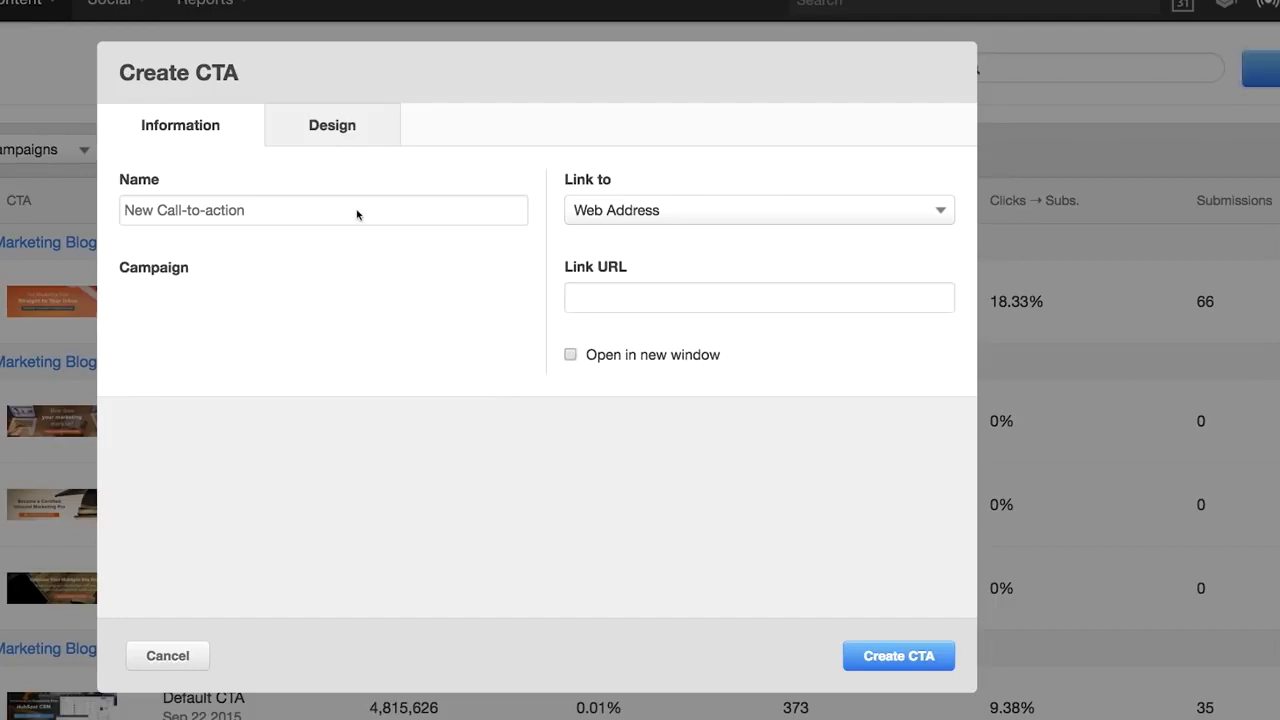
pyautogui.doubleClick(333, 218)
pyautogui.write('Spring Campaign Blog CTA')
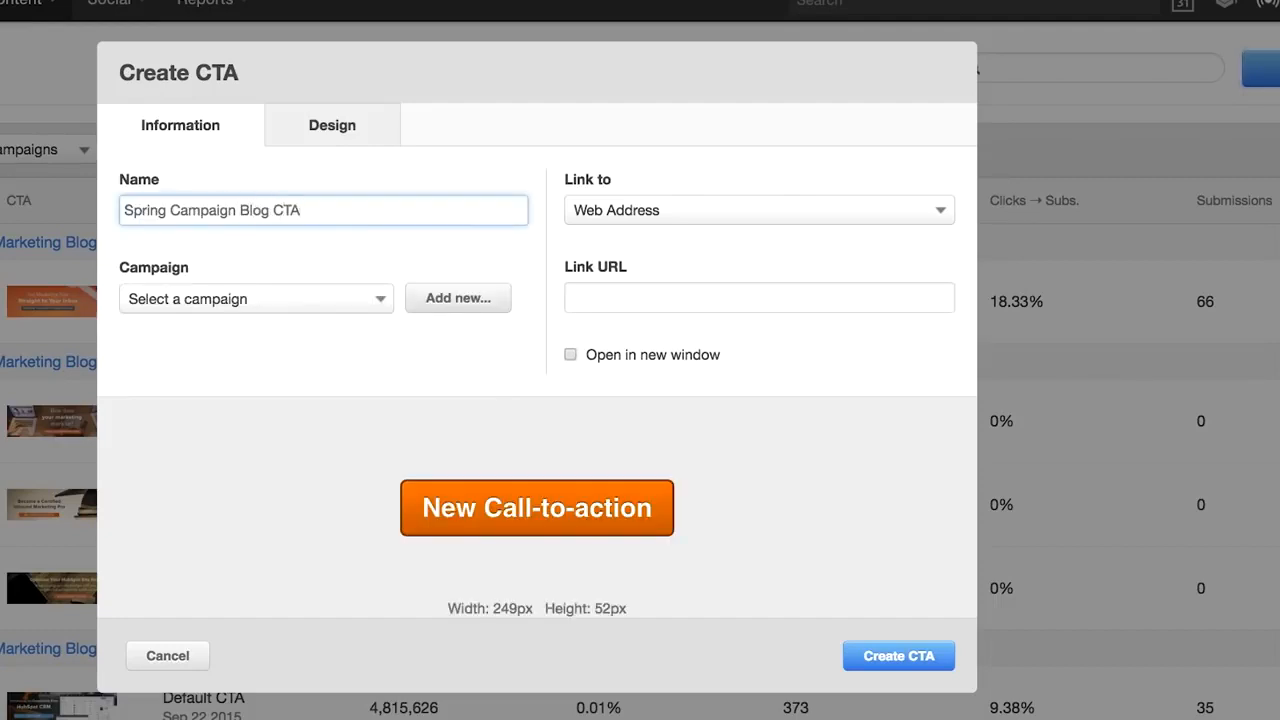
pyautogui.click(607, 290)
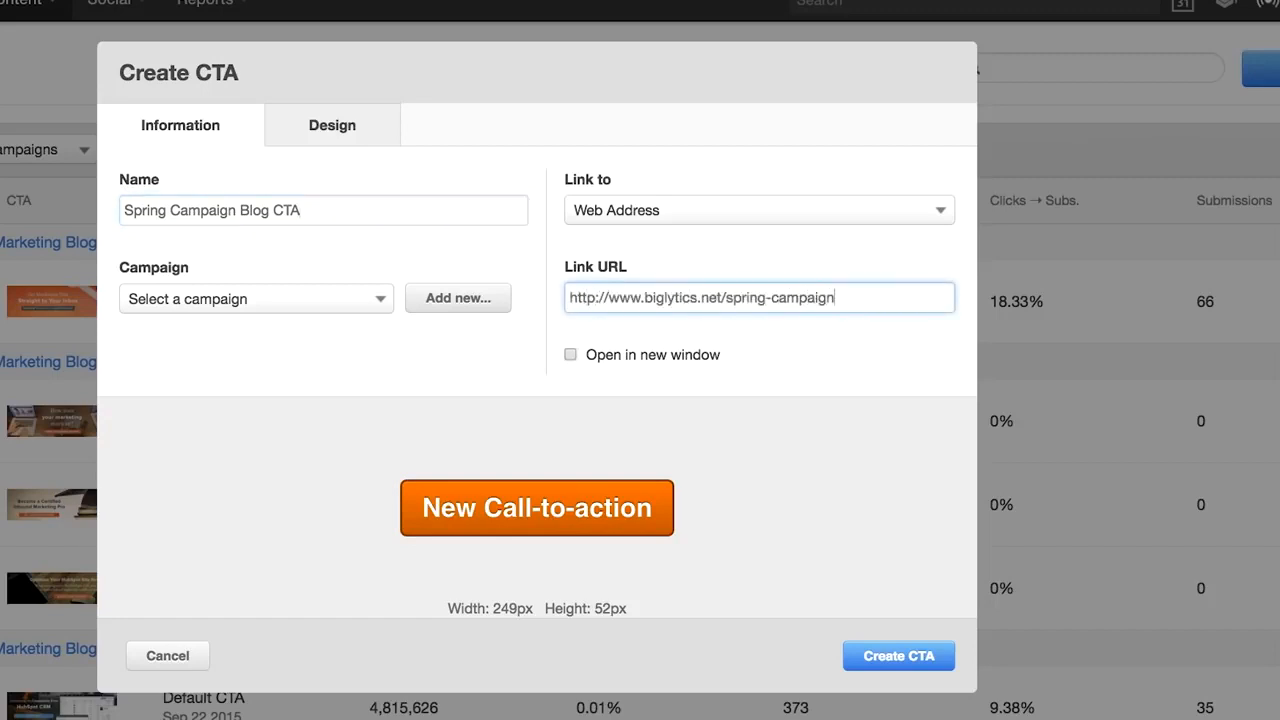
# - Review the available button styles in the CTA's design settings
pyautogui.click(395, 136)
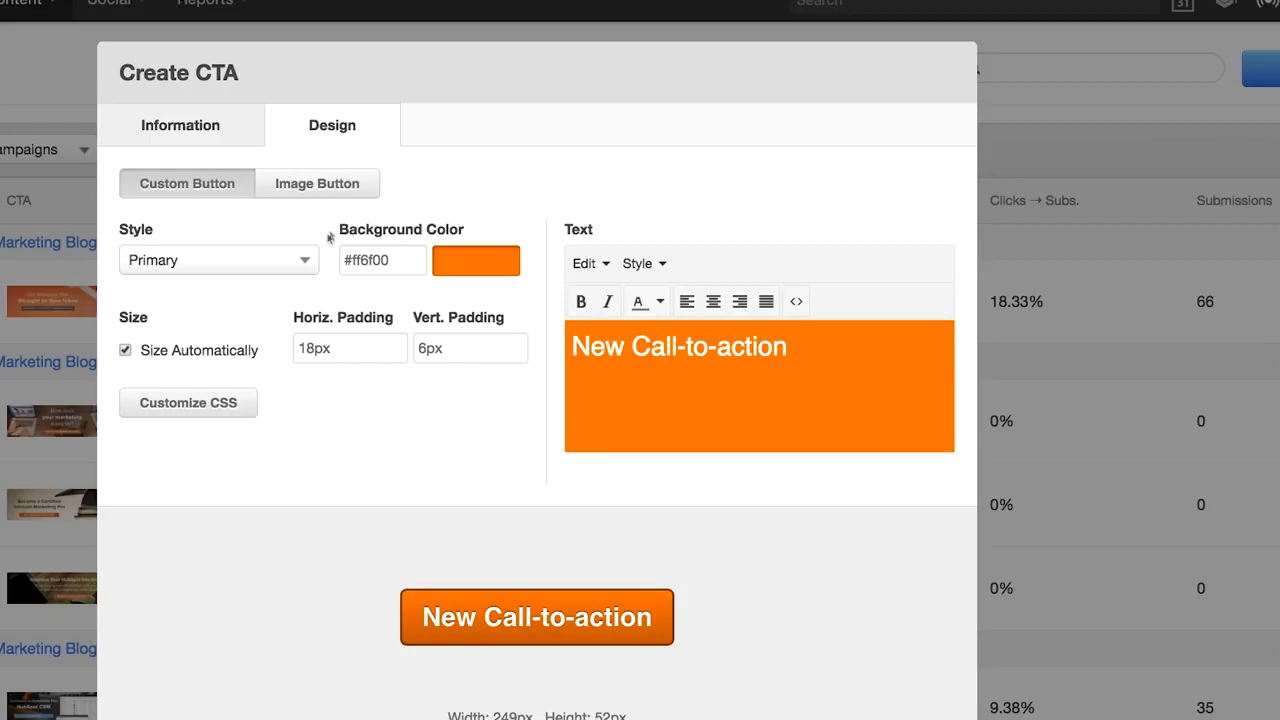
pyautogui.click(308, 260)
pyautogui.click(777, 380)
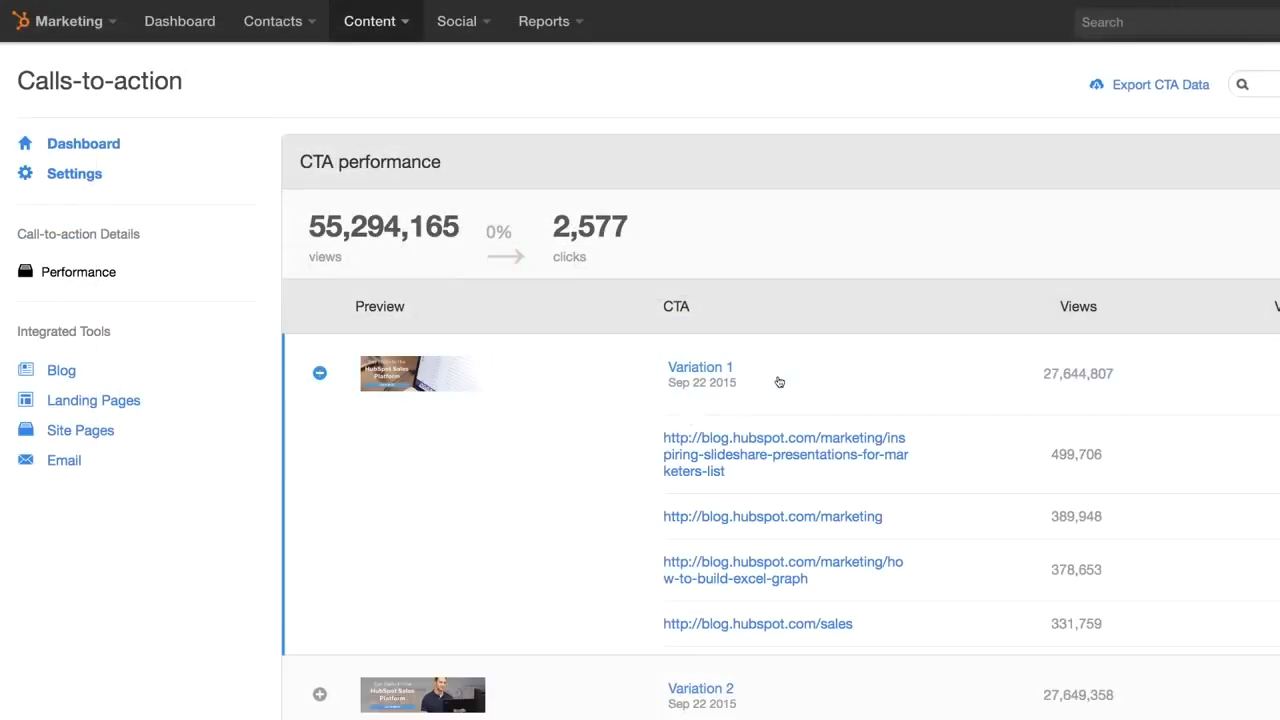
# - Compare Variation 1 and Variation 2 URL breakdowns, then scroll through the Lifecycle Stage smart rules
pyautogui.click(779, 384)
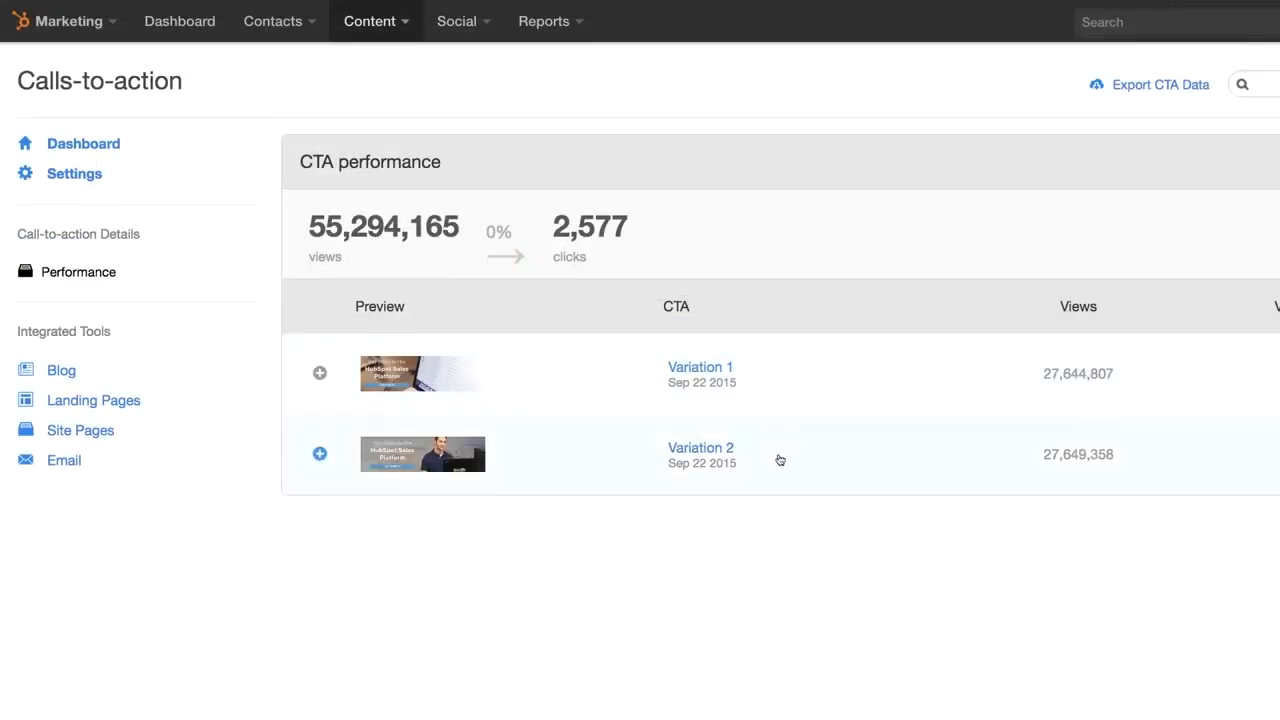
pyautogui.click(780, 460)
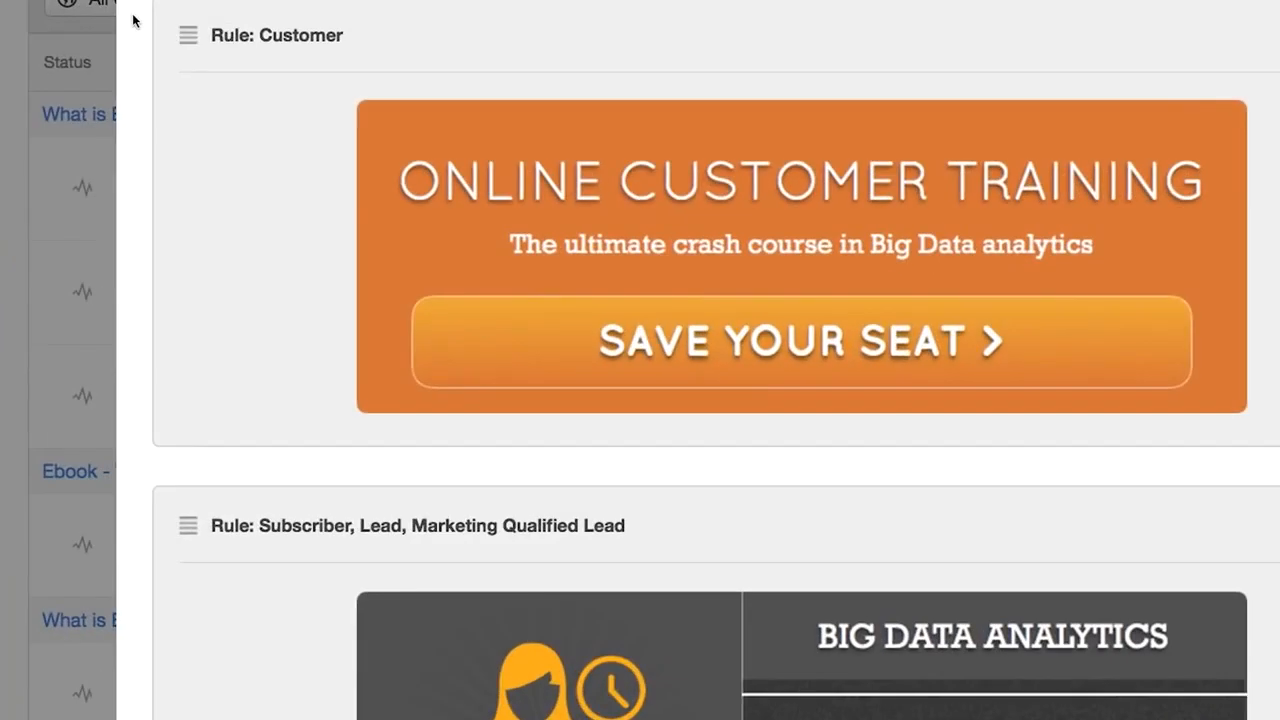
pyautogui.scroll(-1, 339, 163)
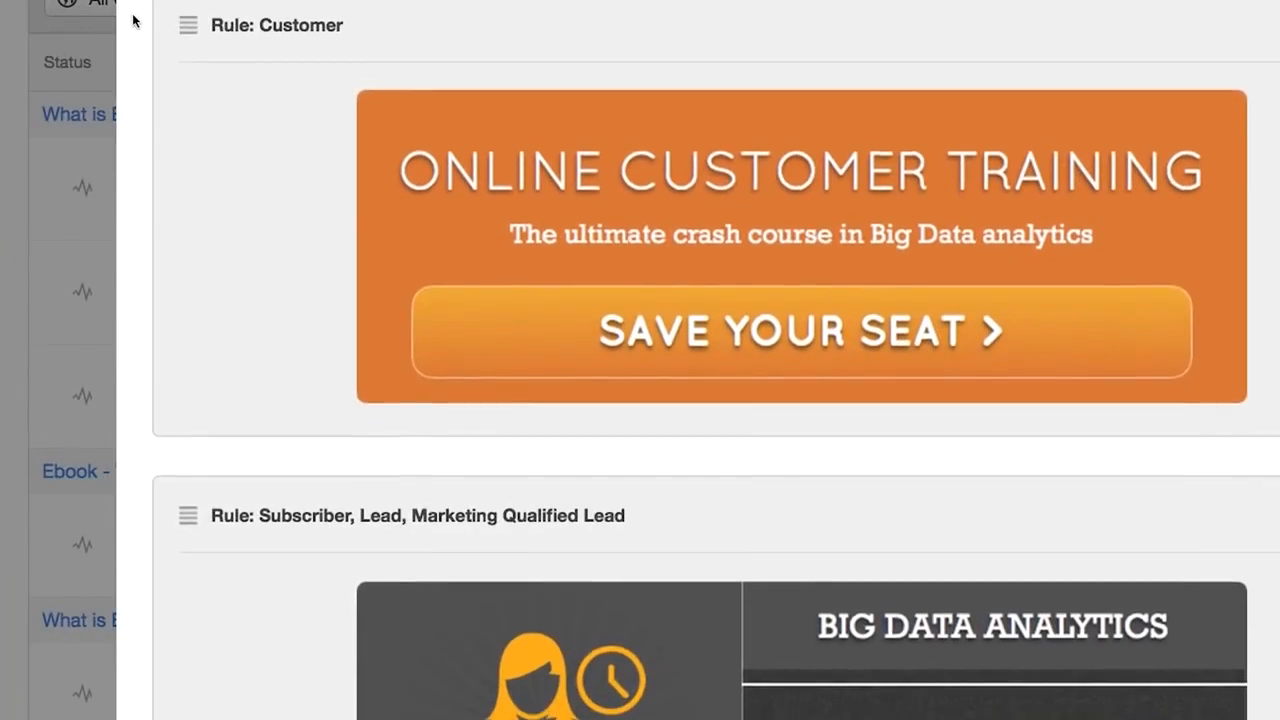
pyautogui.scroll(-3, 133, 20)
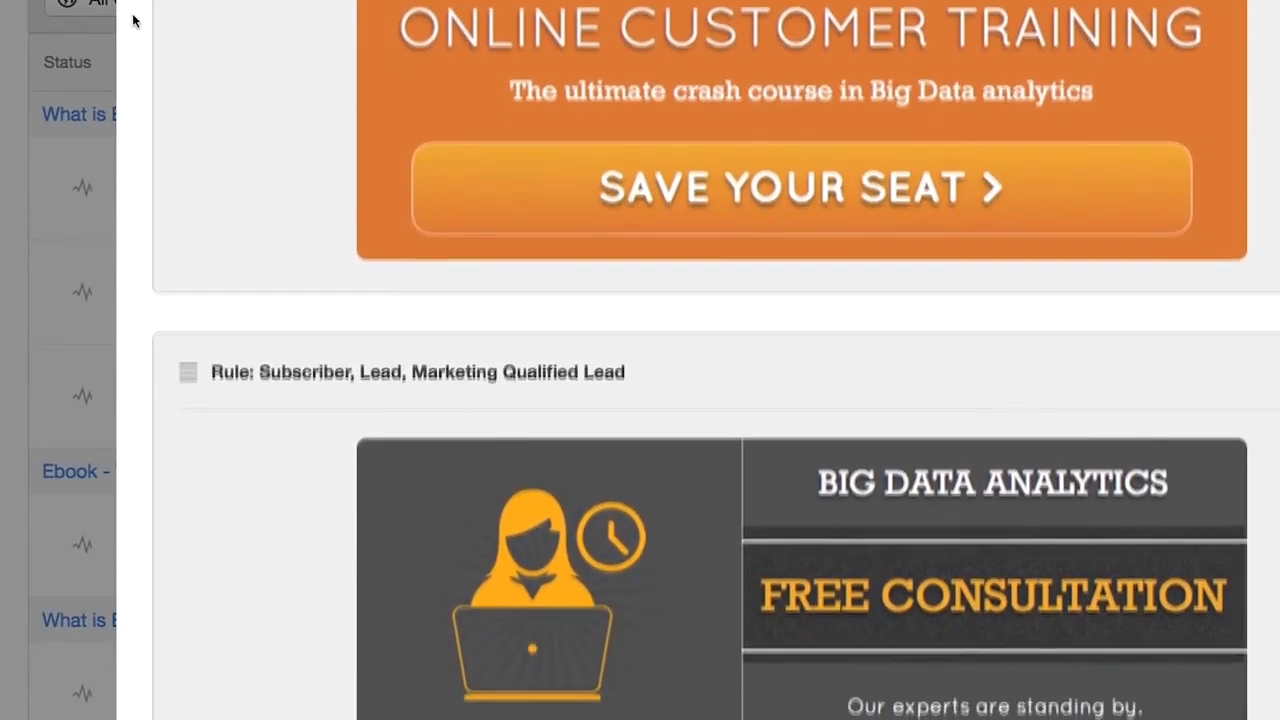
pyautogui.scroll(-3, 133, 20)
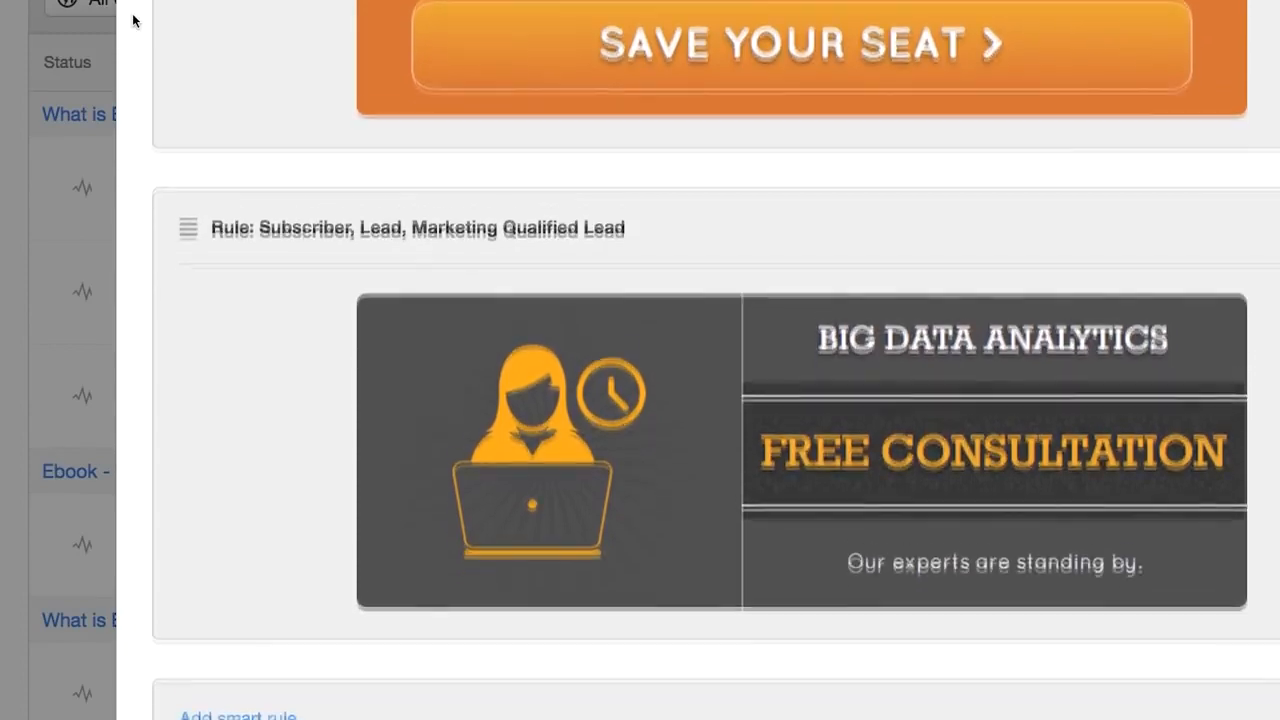
pyautogui.scroll(-3, 133, 20)
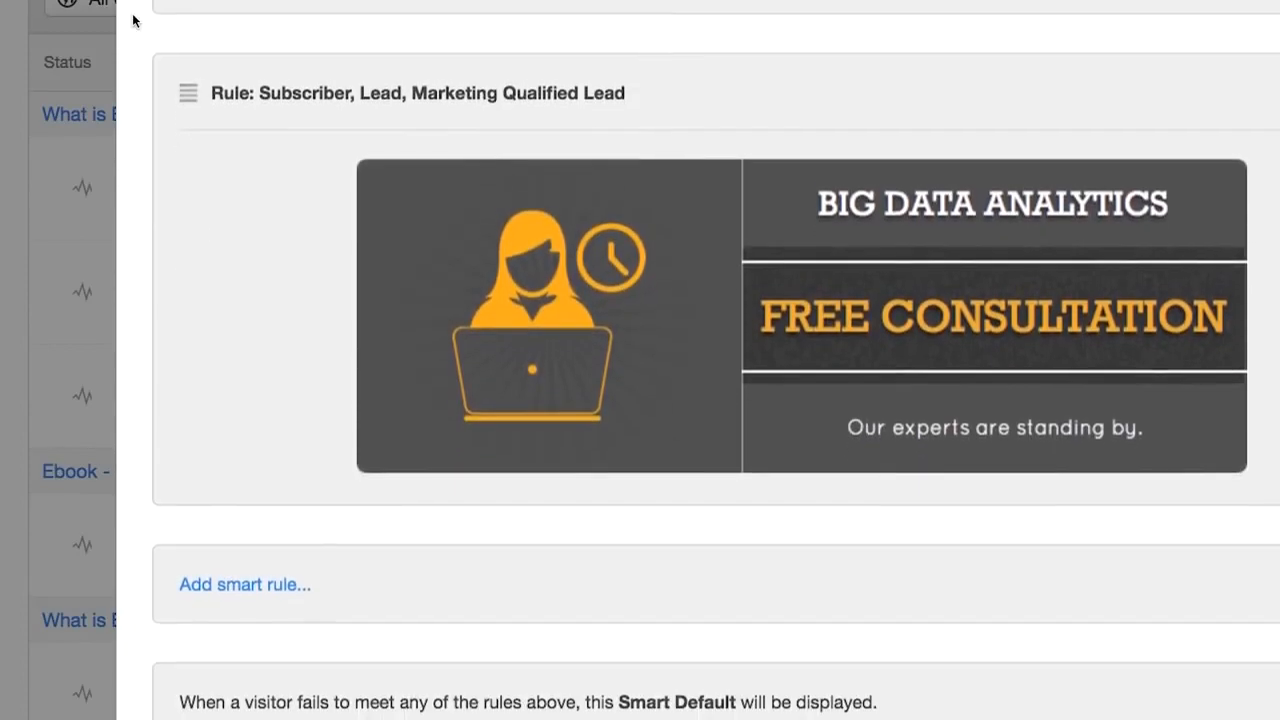
pyautogui.scroll(-2, 133, 20)
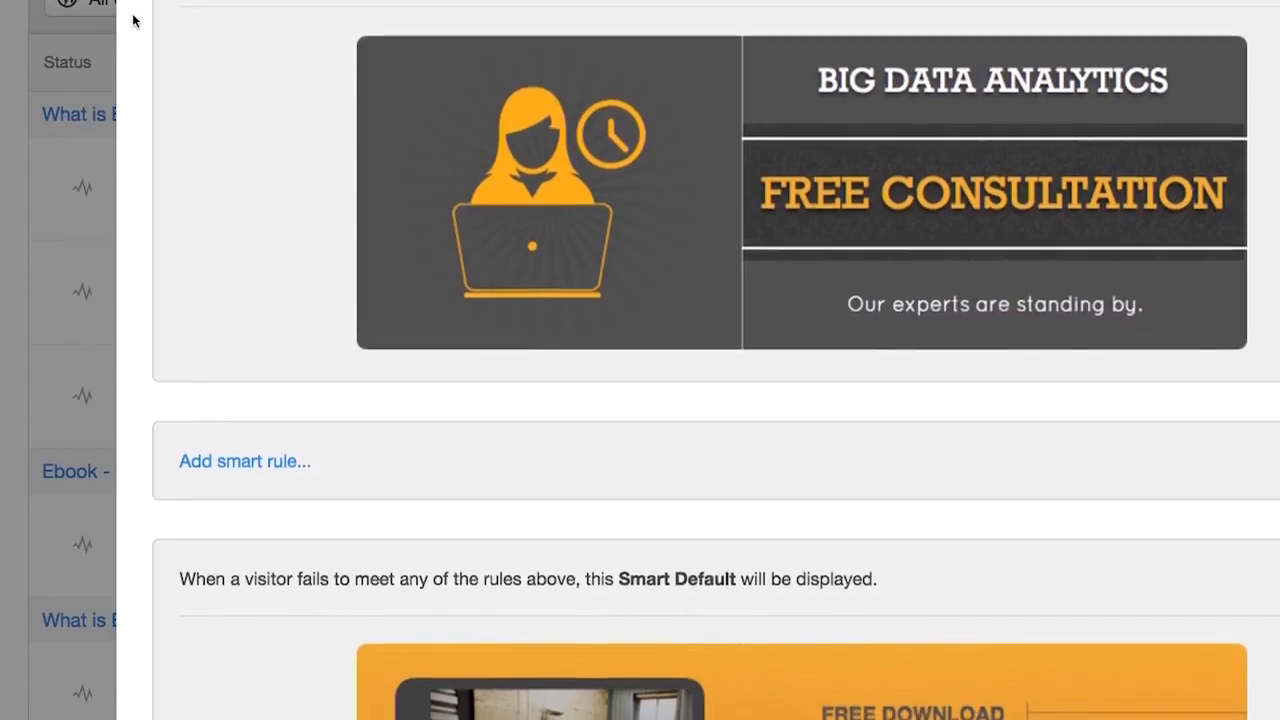
pyautogui.scroll(-2, 133, 20)
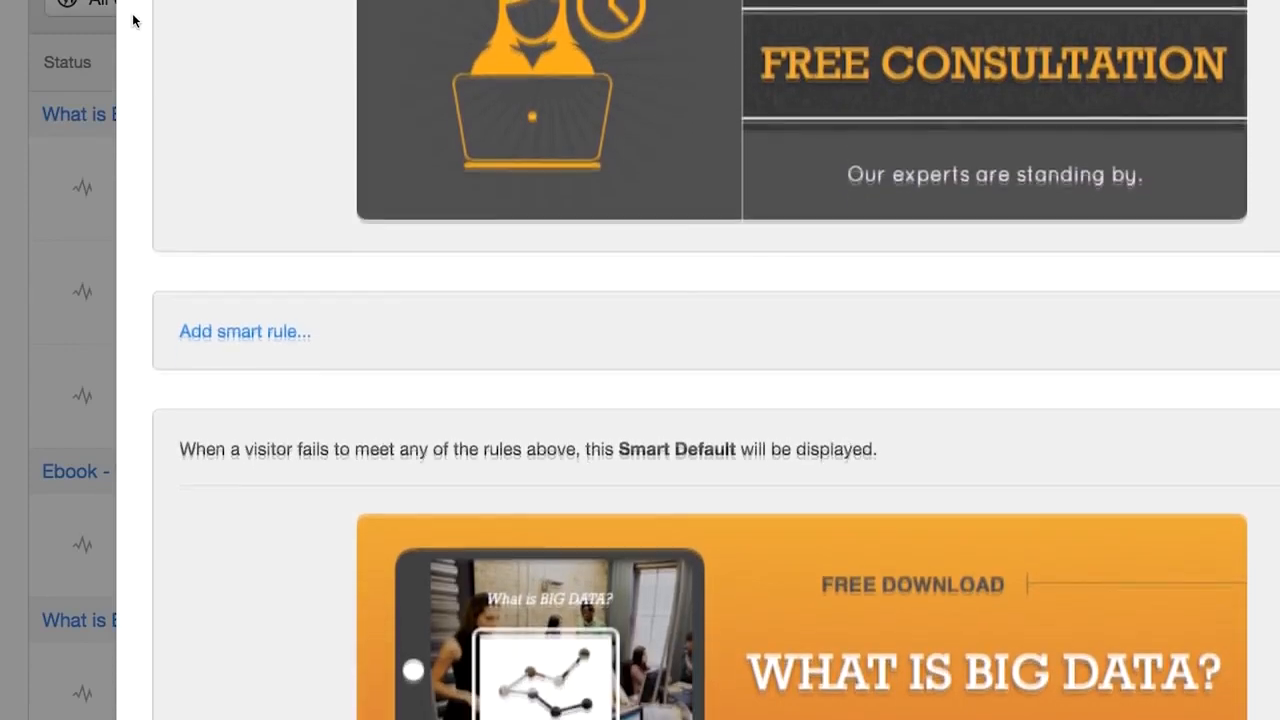
pyautogui.scroll(-1, 133, 20)
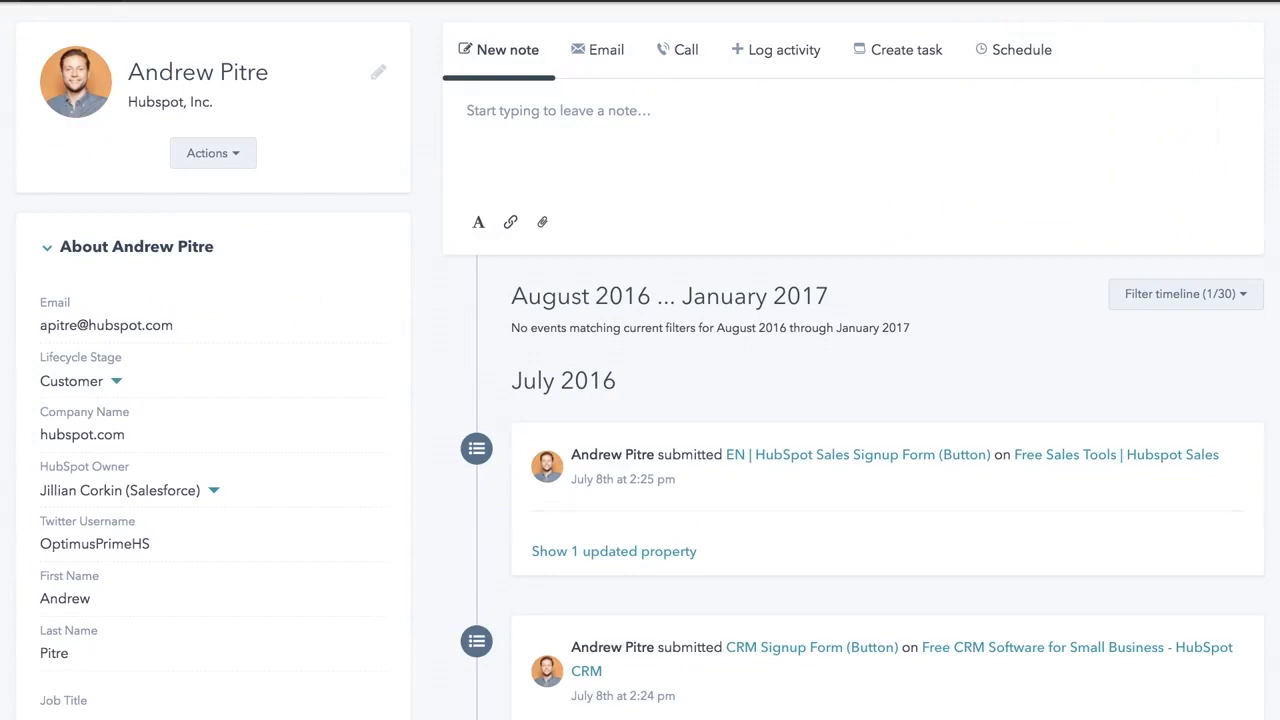
# - Scroll through the predictive scoring model's status and findings pie chart
pyautogui.scroll(-1, 640, 360)
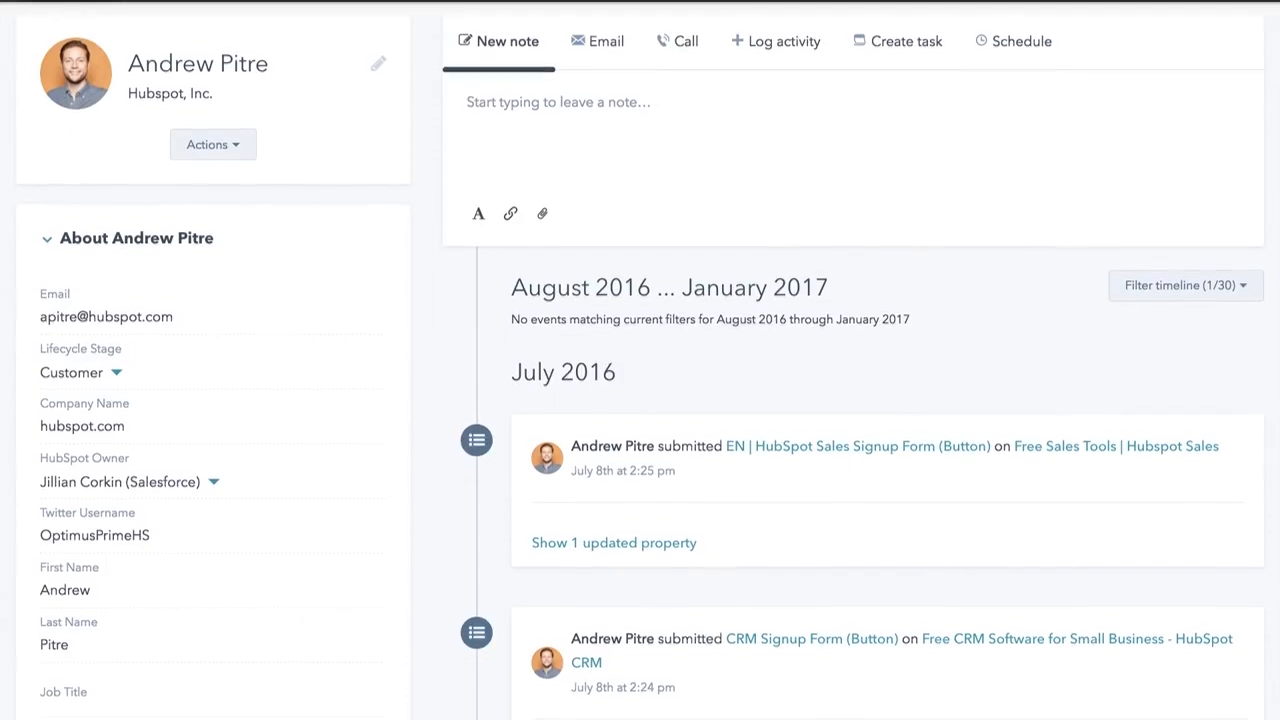
pyautogui.scroll(-1, 640, 360)
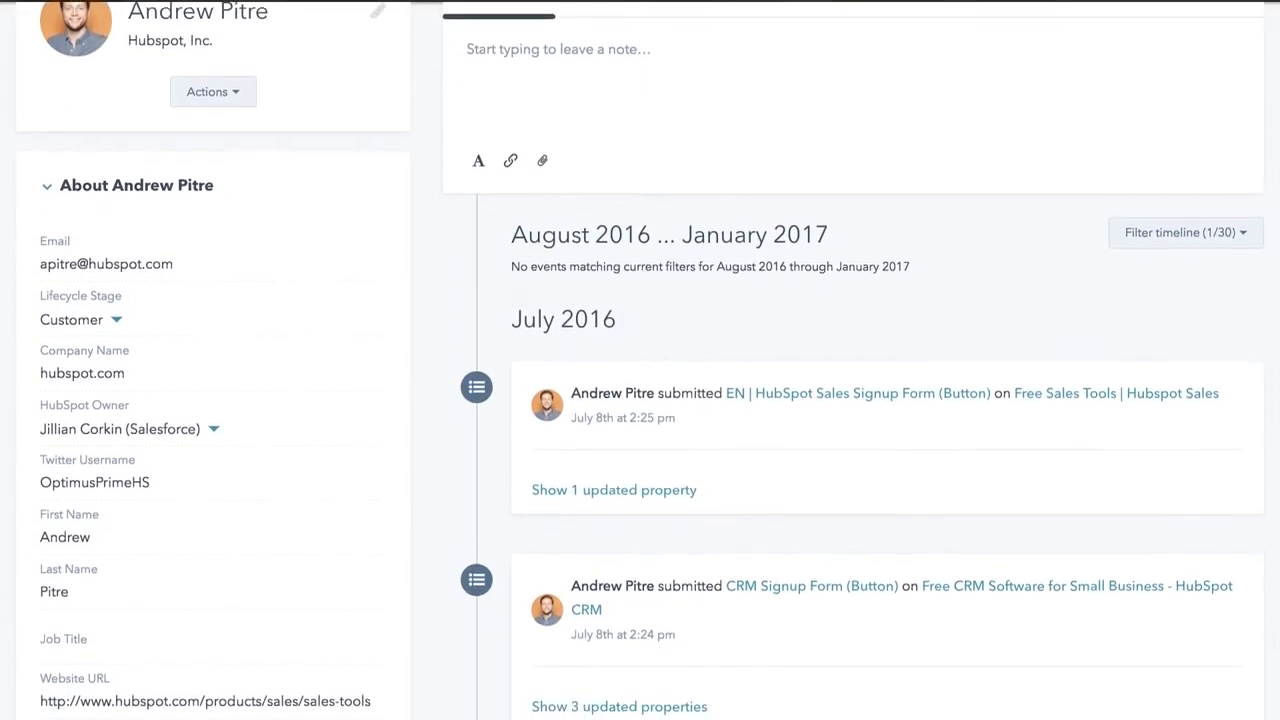
pyautogui.scroll(-1, 640, 360)
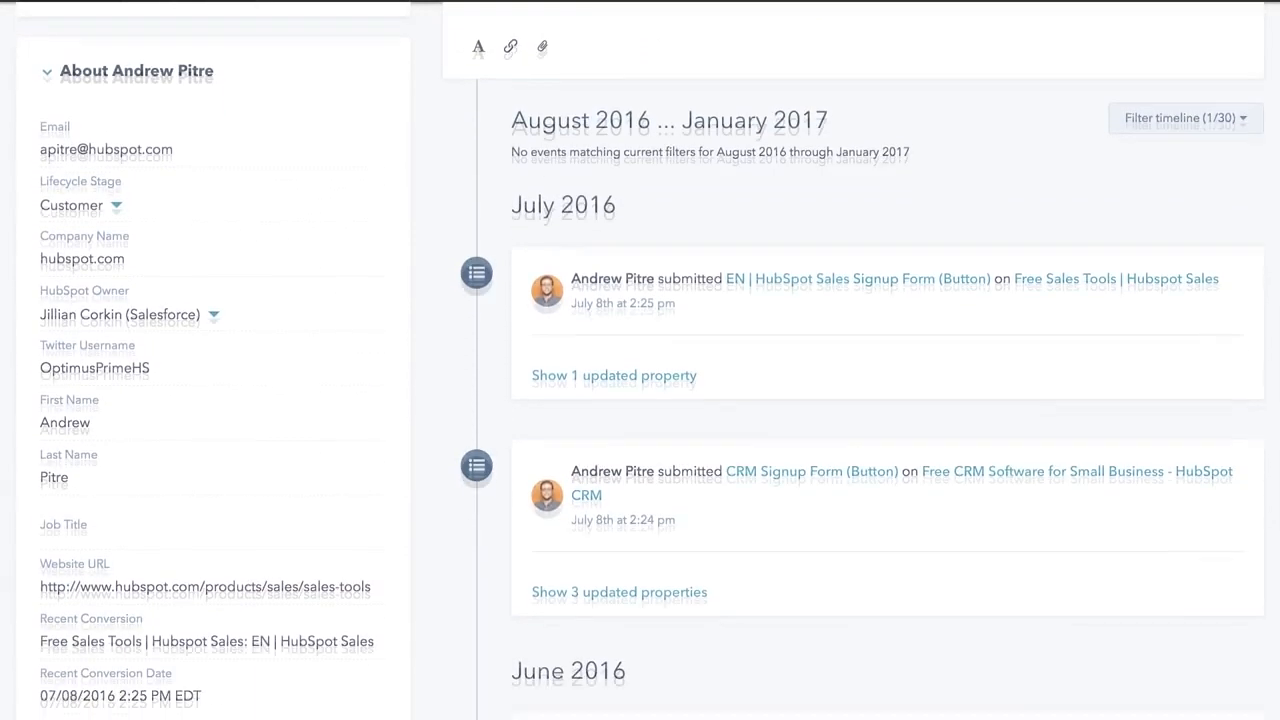
pyautogui.scroll(-1, 640, 360)
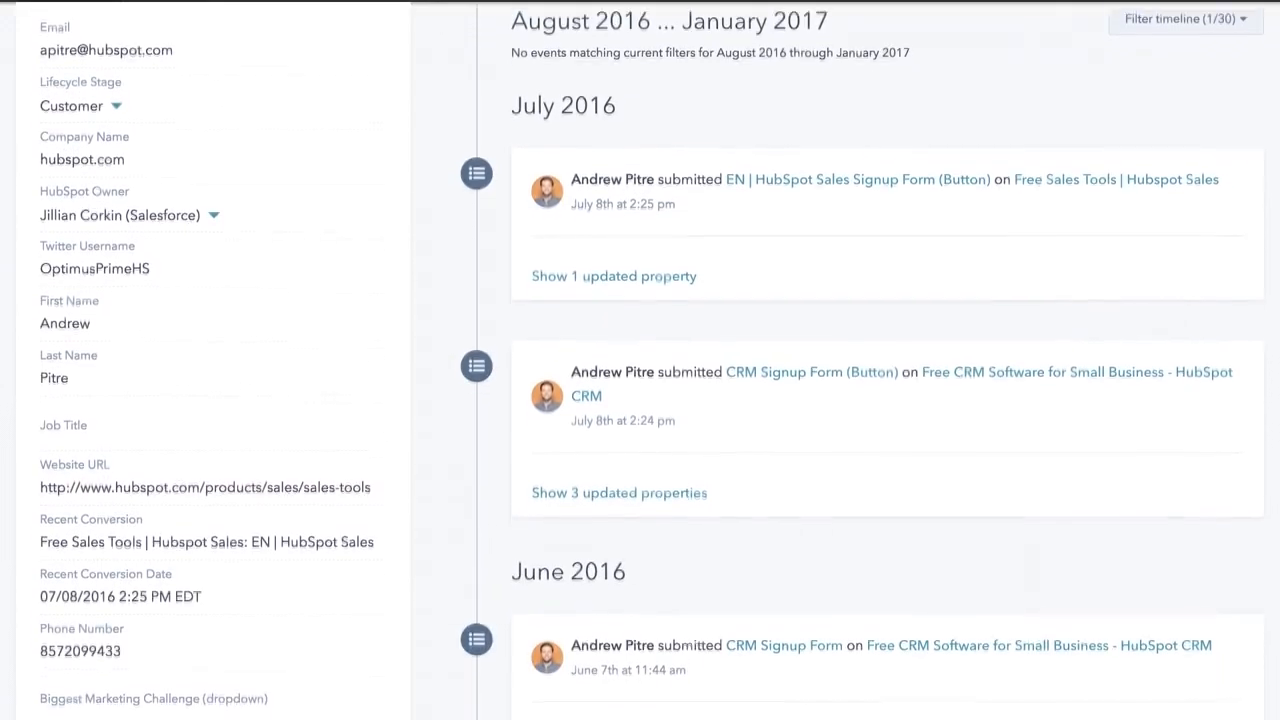
pyautogui.scroll(-1, 640, 360)
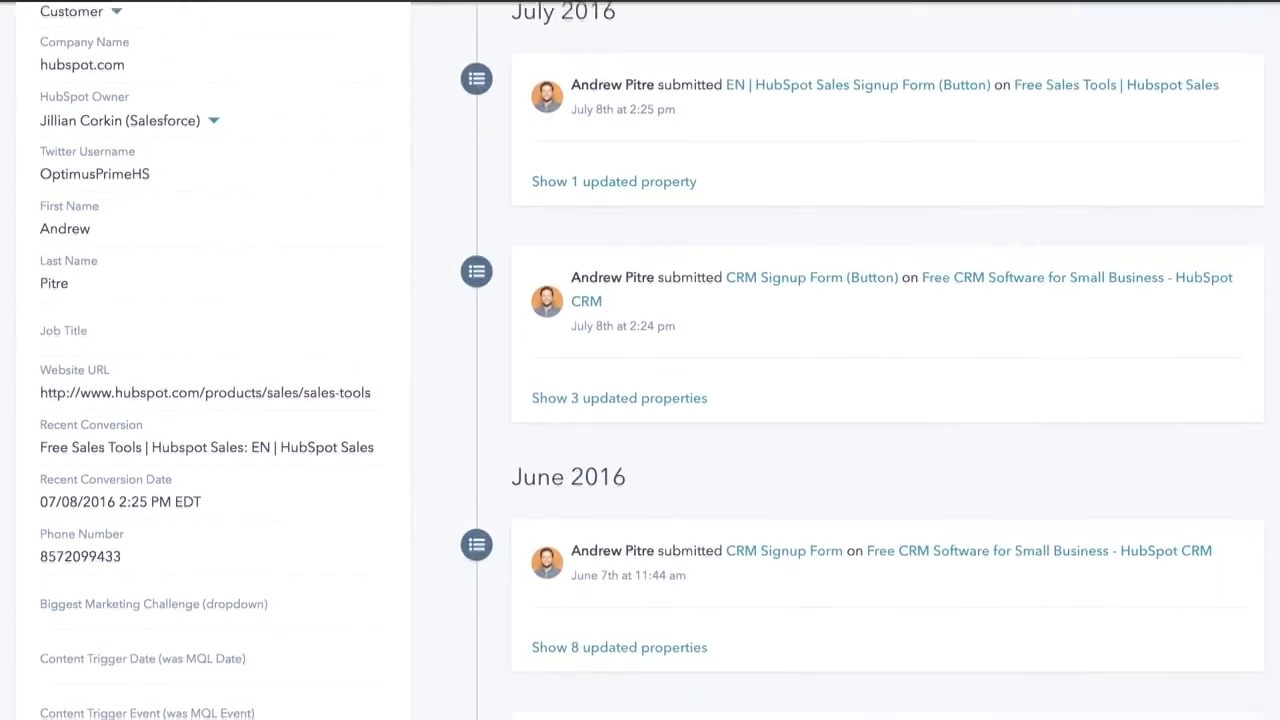
pyautogui.scroll(-1, 640, 360)
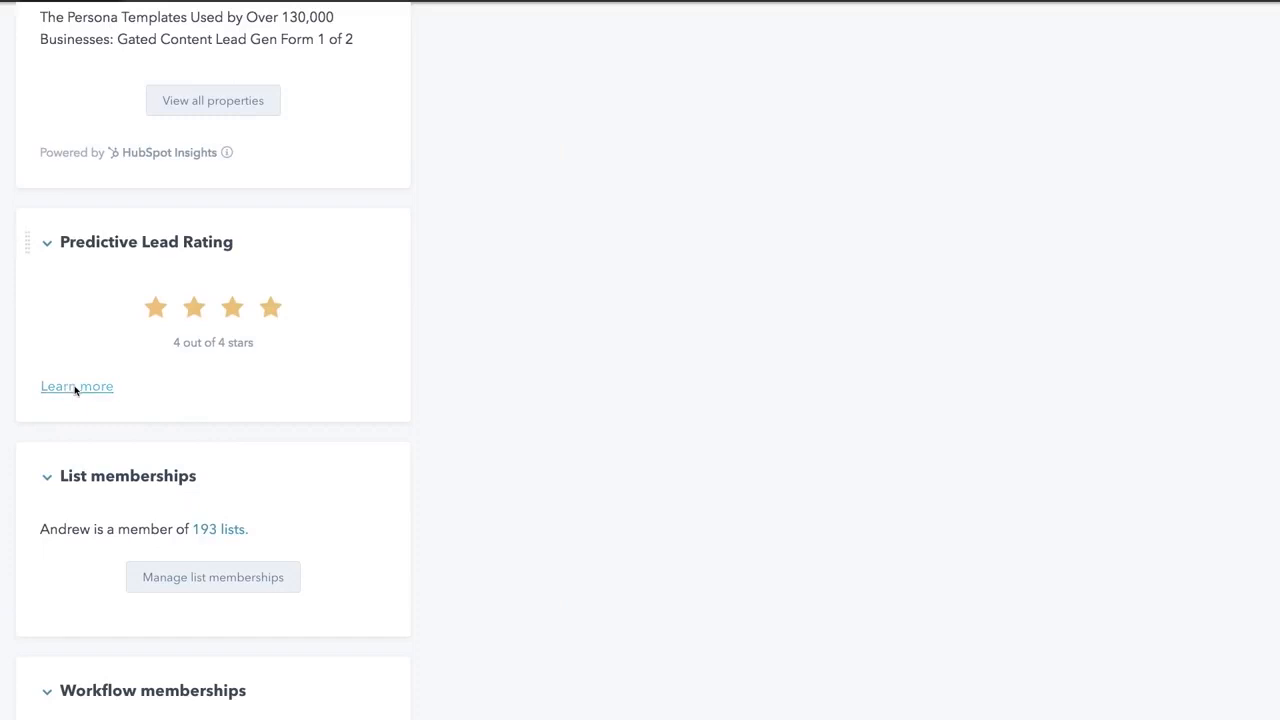
# - Reveal the contact's lead score of 85 and read the predictive model explanation
pyautogui.click(75, 387)
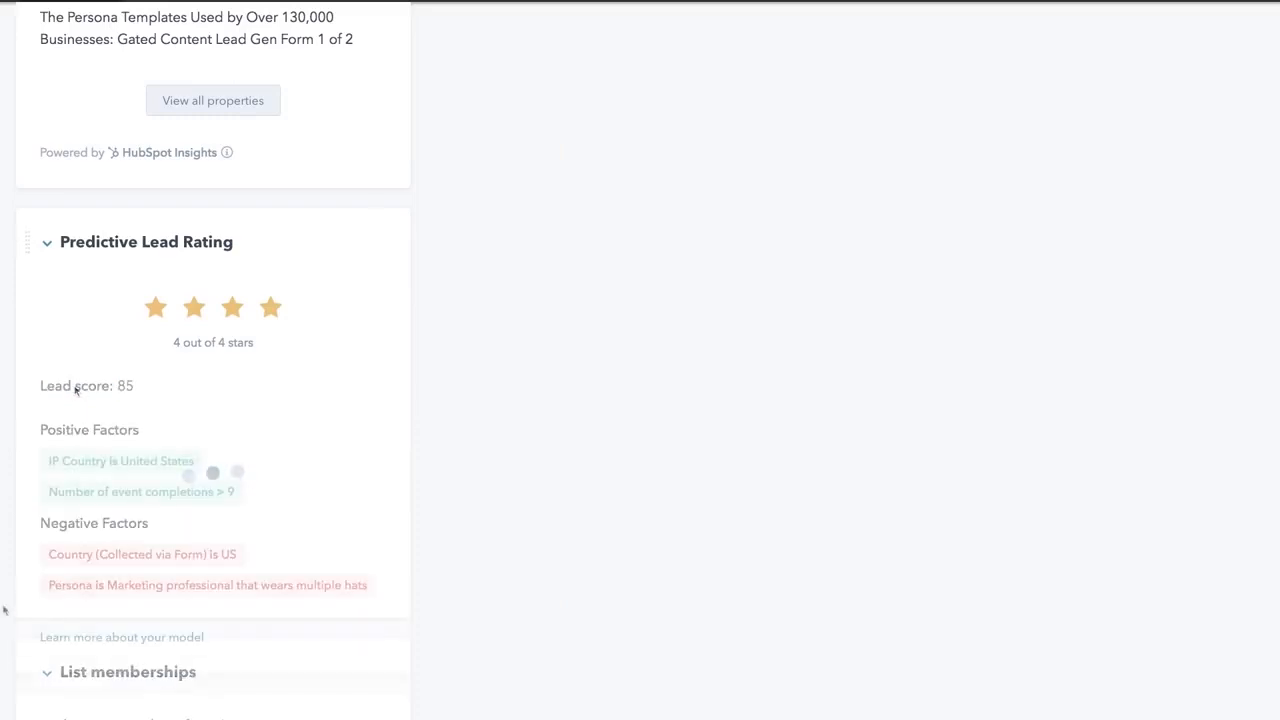
pyautogui.click(69, 637)
pyautogui.scroll(-5, 1008, 334)
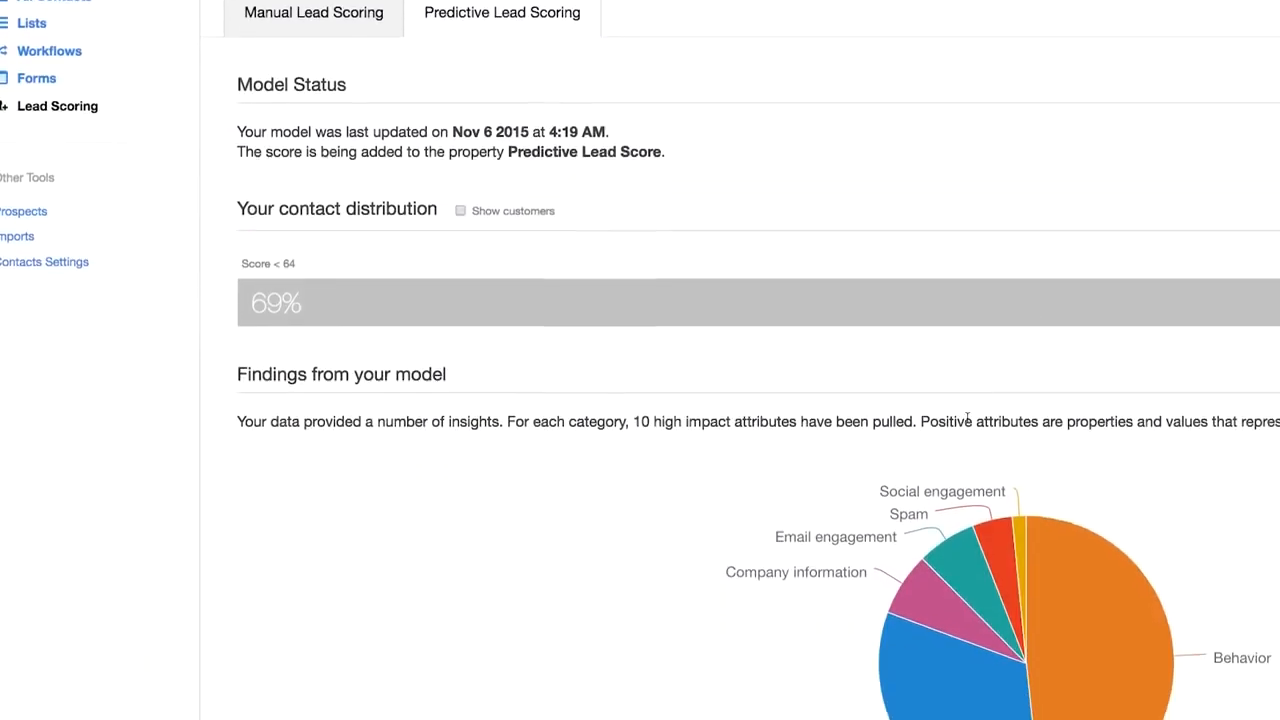
pyautogui.scroll(-3, 967, 385)
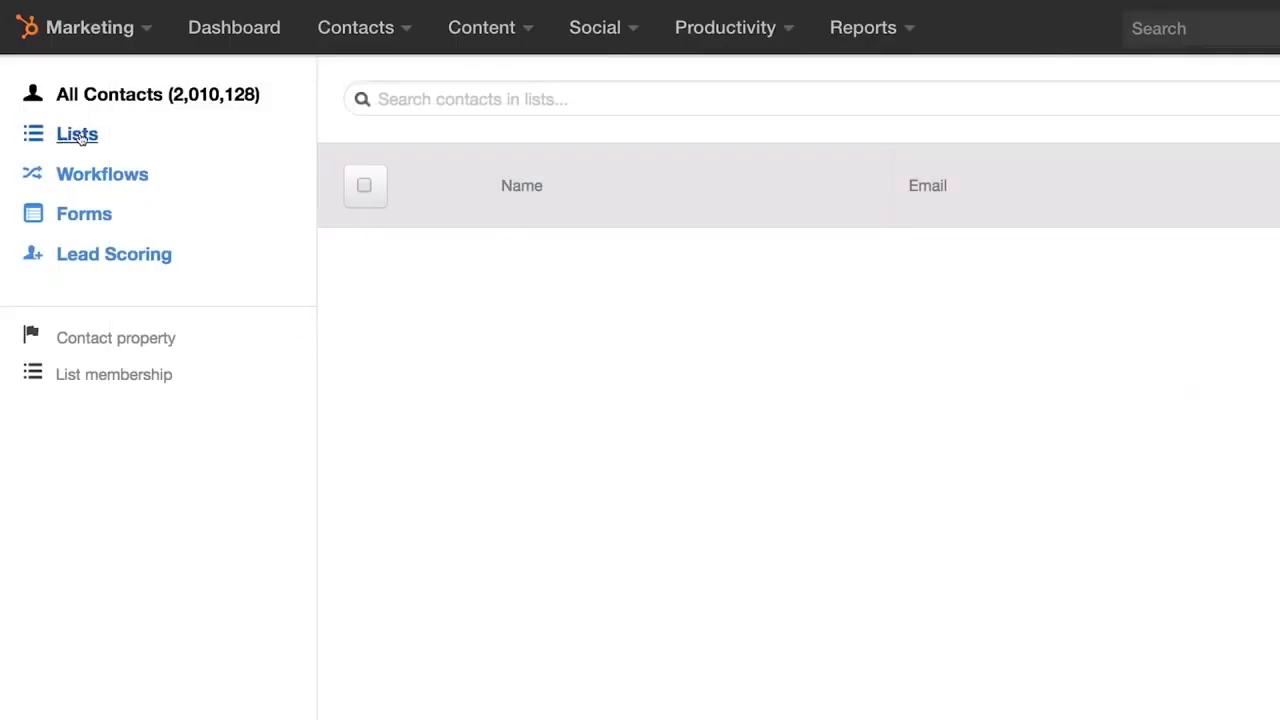
# - Browse contact lists, import history, a new CSV contact import and the Salesforce integration settings
pyautogui.click(78, 135)
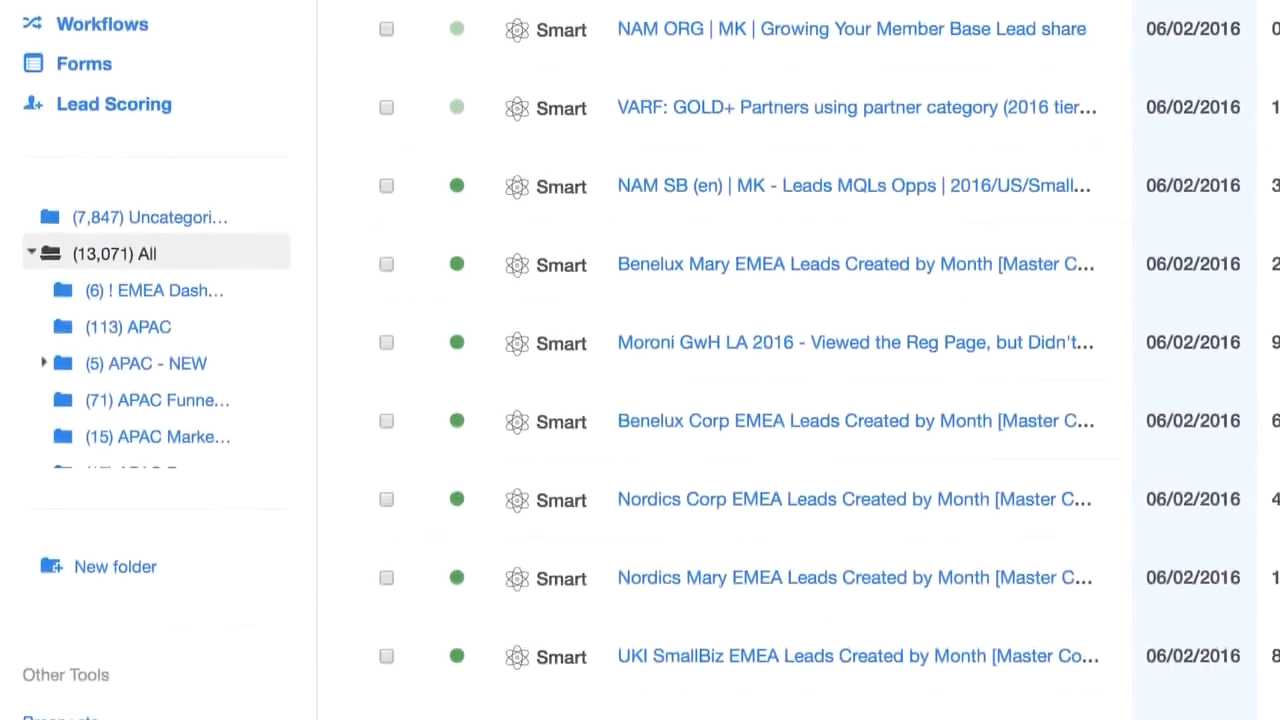
pyautogui.click(1082, 94)
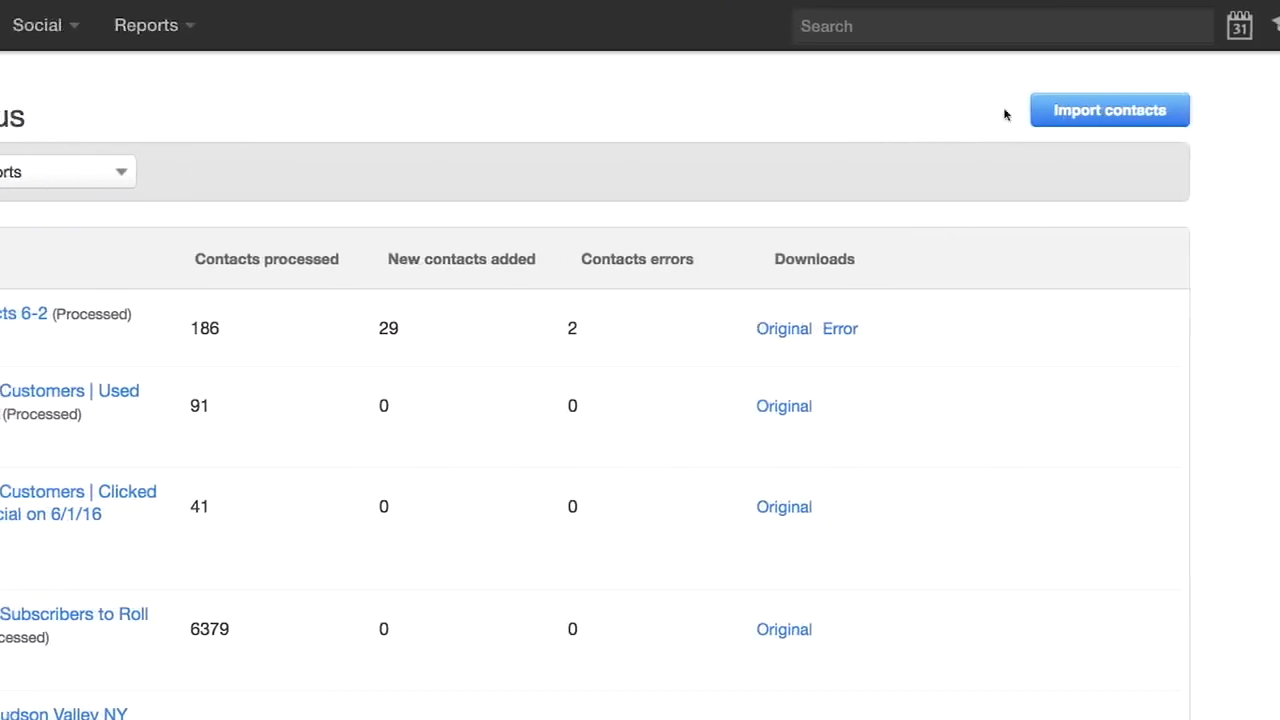
pyautogui.click(1064, 116)
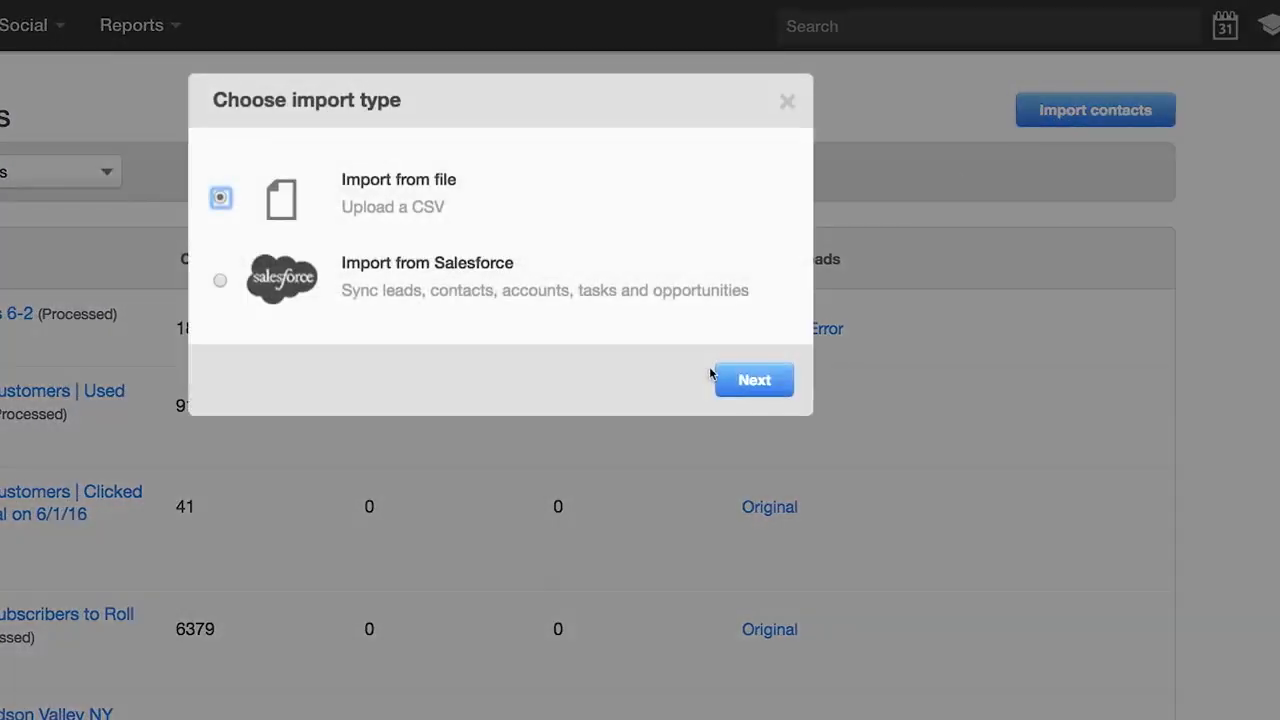
pyautogui.click(736, 381)
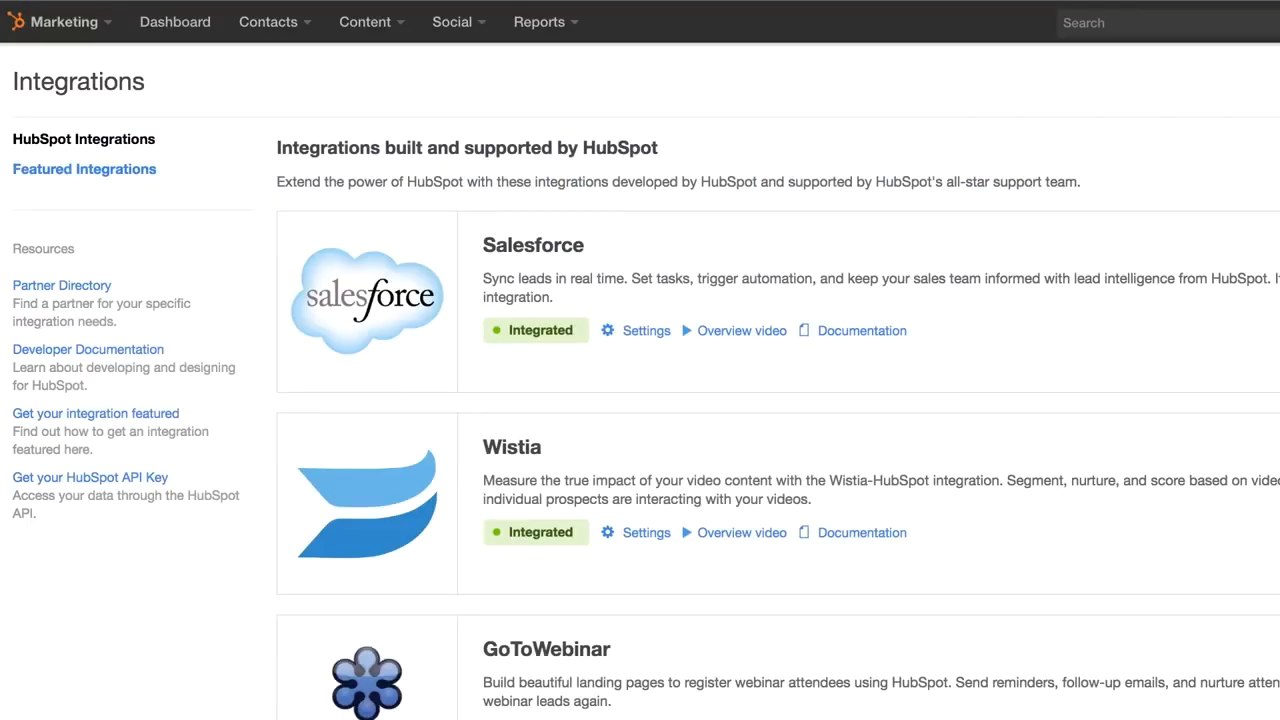
pyautogui.click(644, 330)
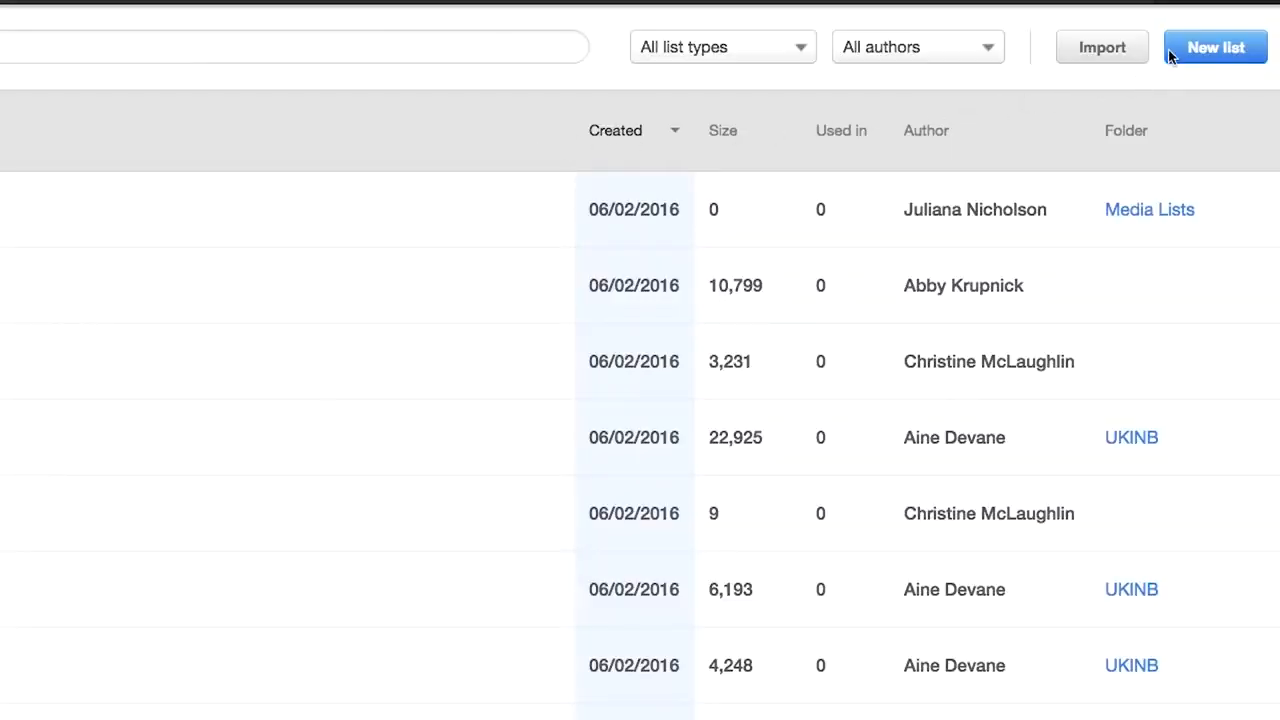
# - Start a new contact list named 'PM - June Prospects'
pyautogui.click(1168, 47)
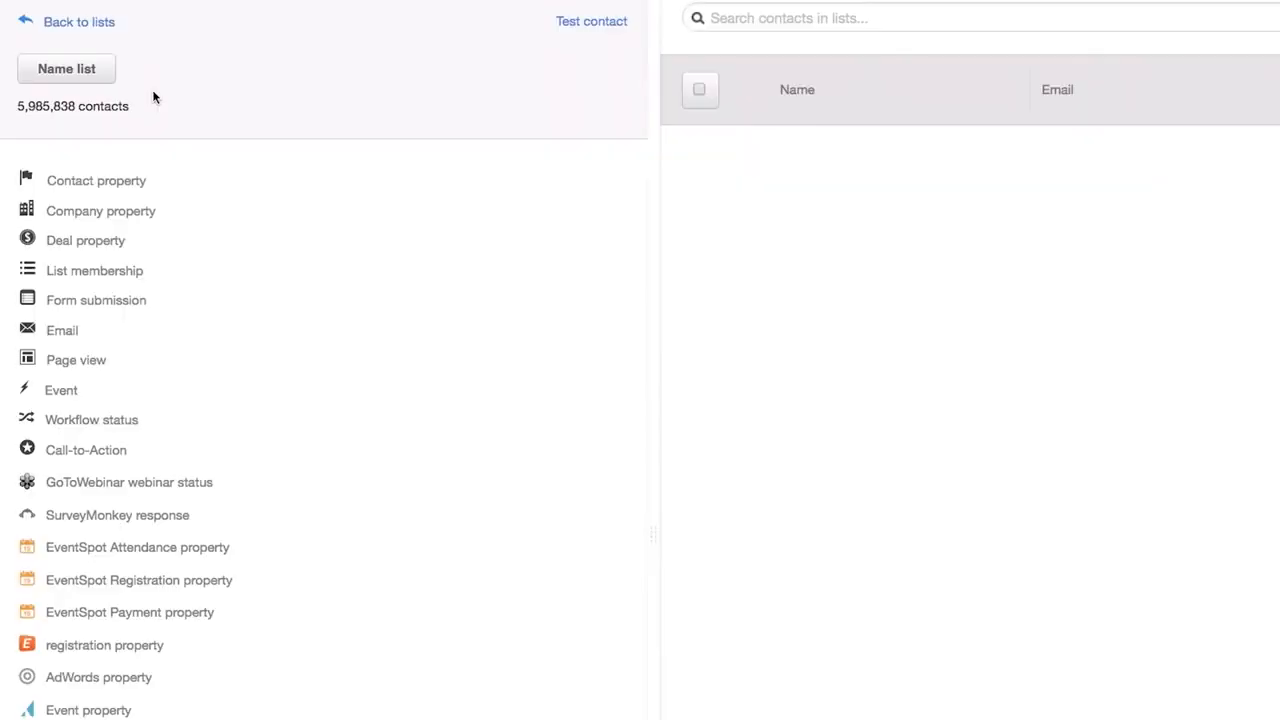
pyautogui.click(82, 72)
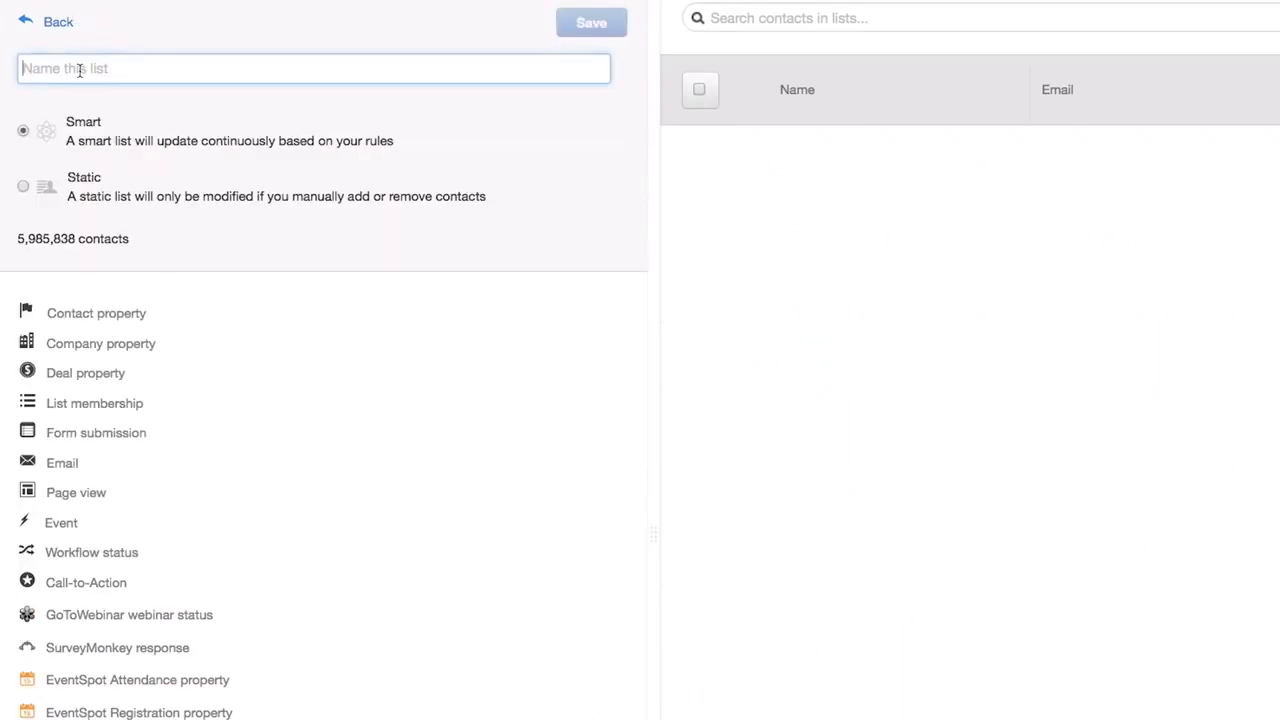
pyautogui.write('PM - June Prospects')
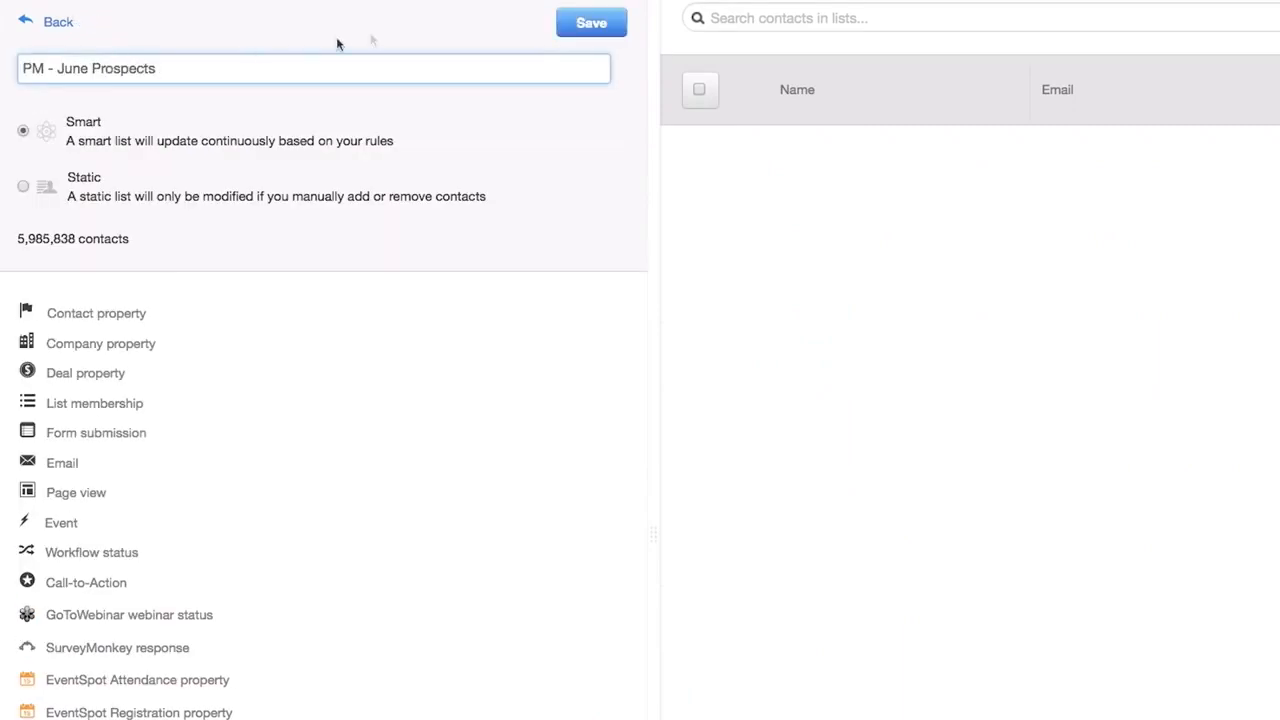
pyautogui.click(598, 22)
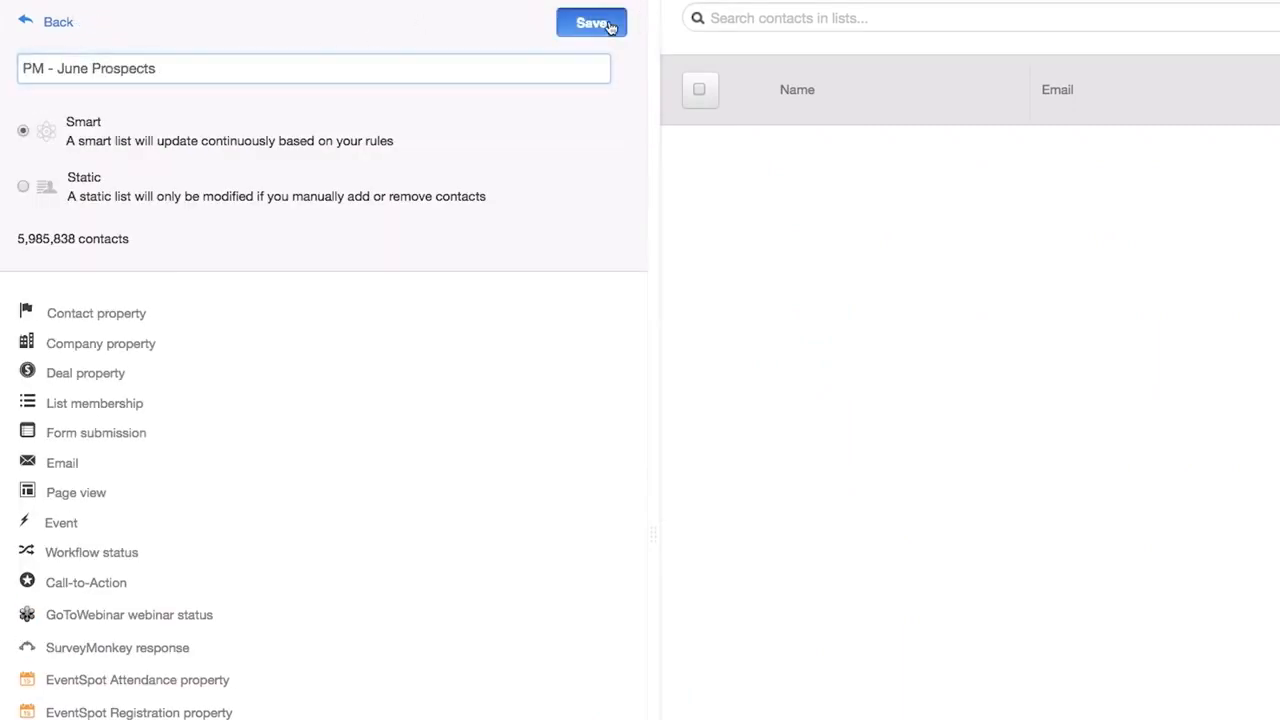
# - Filter on company property Number of Employees greater than 500
pyautogui.click(137, 352)
pyautogui.click(143, 402)
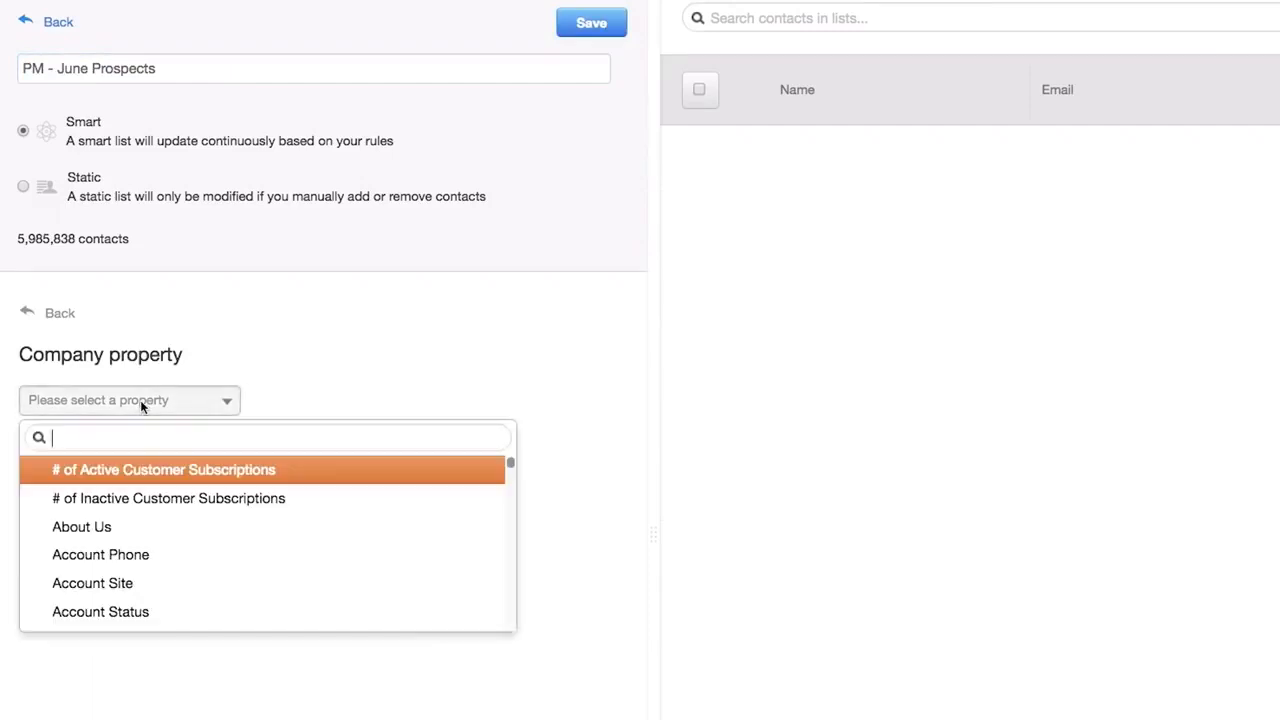
pyautogui.click(80, 537)
pyautogui.click(78, 597)
pyautogui.write('500')
pyautogui.press('Return')
# - Require a Contact Sales - Demo TYP - Contact ASAP form submission
pyautogui.click(65, 431)
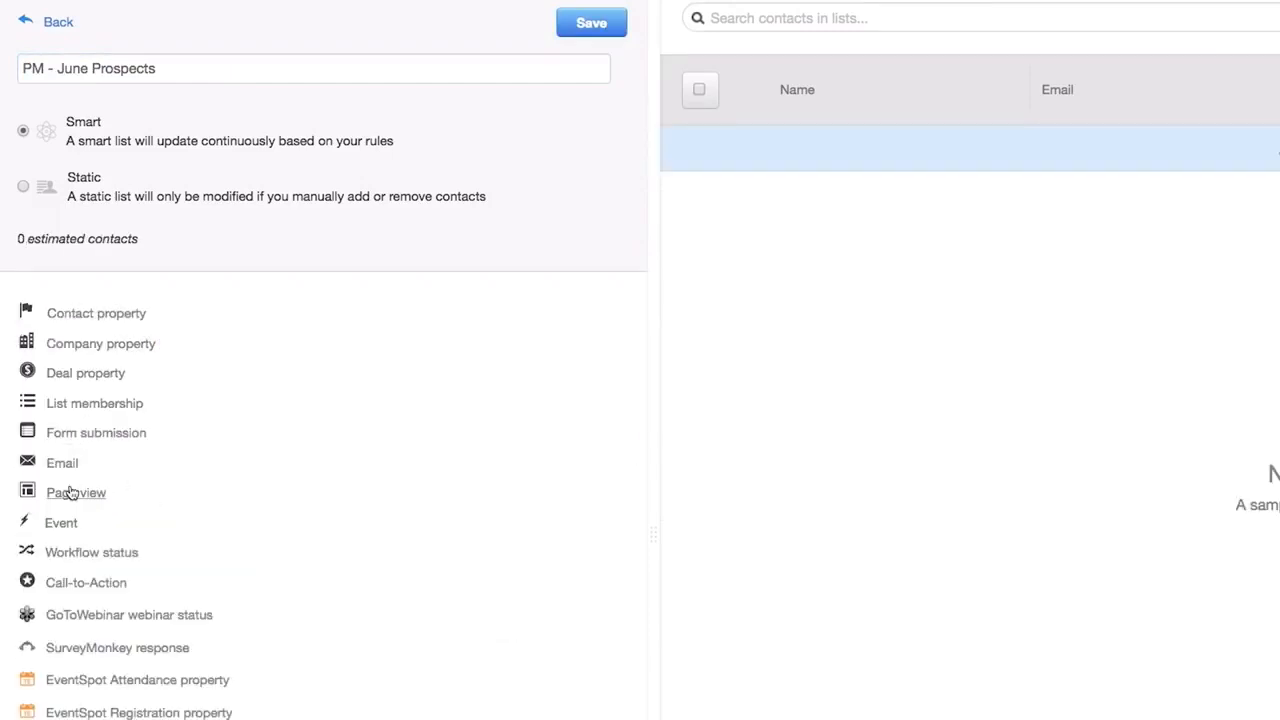
pyautogui.click(70, 437)
pyautogui.write('demo')
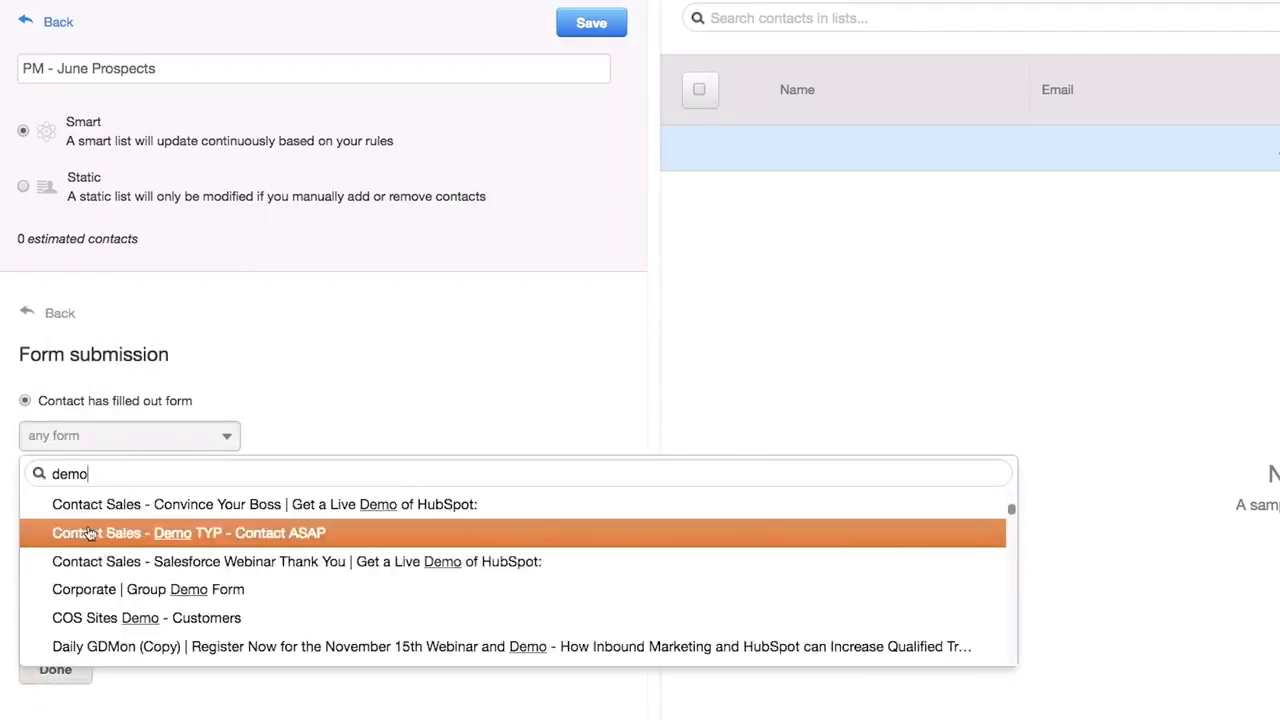
pyautogui.click(88, 531)
pyautogui.click(56, 675)
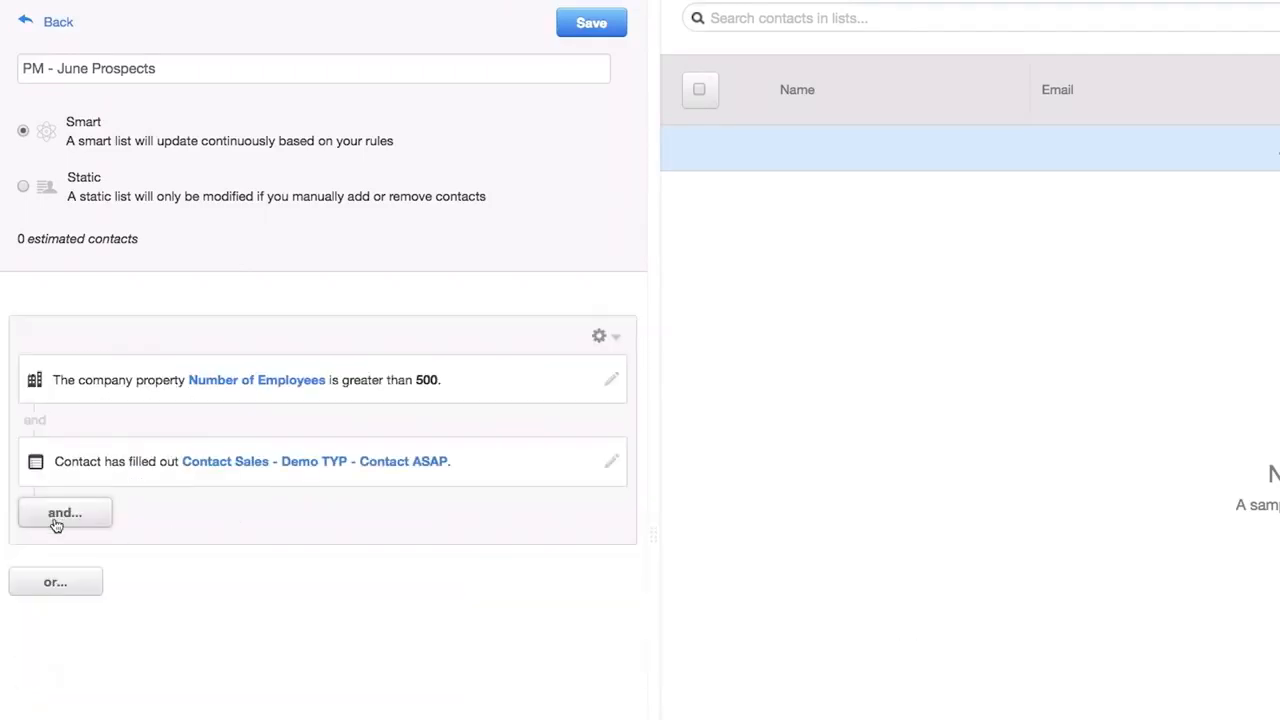
# - Require a page view of the exact URL hubspot.com/pricing
pyautogui.click(60, 514)
pyautogui.click(65, 496)
pyautogui.write('hubspot.com/pricing')
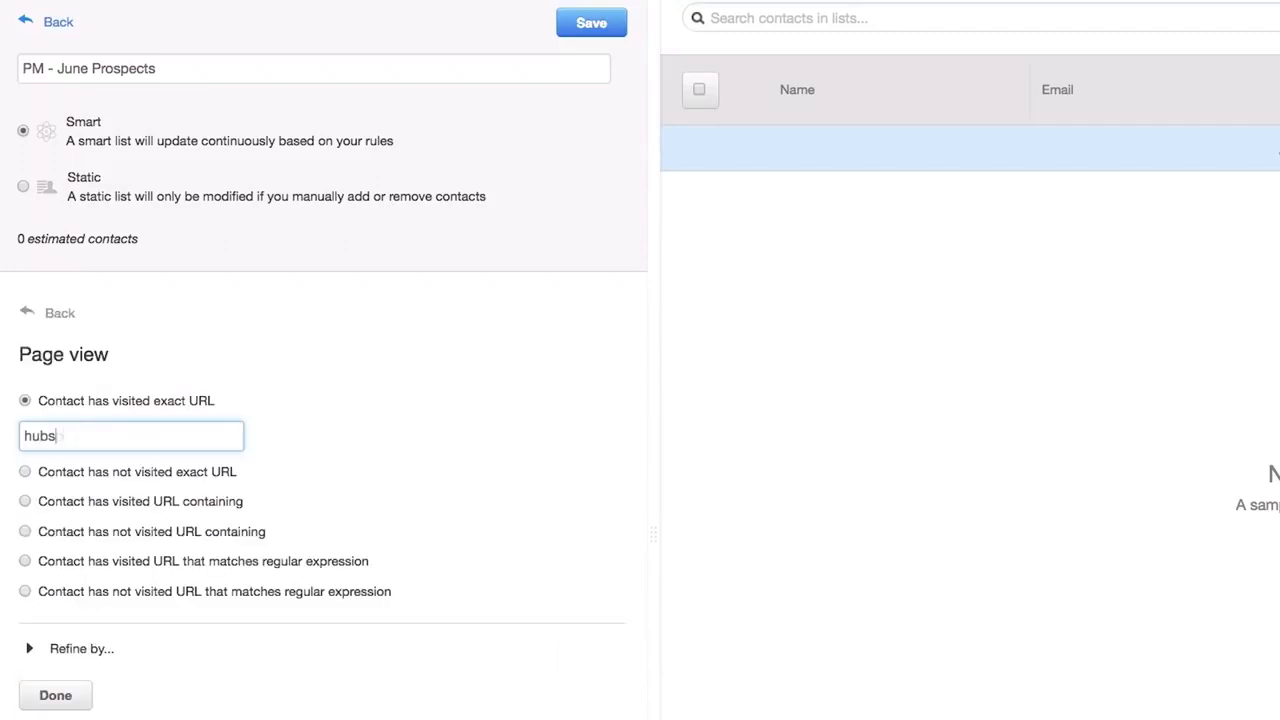
pyautogui.click(46, 690)
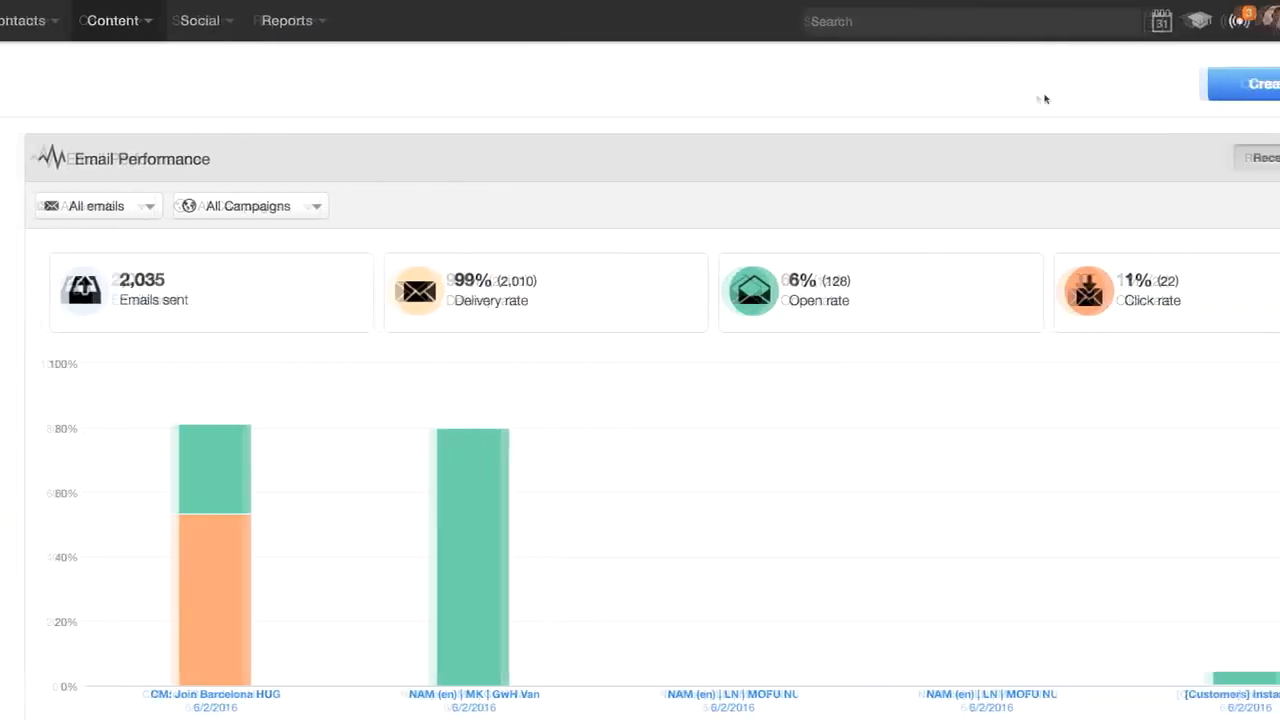
# - Create a new email from the 1 Column Above Body template
pyautogui.click(1195, 84)
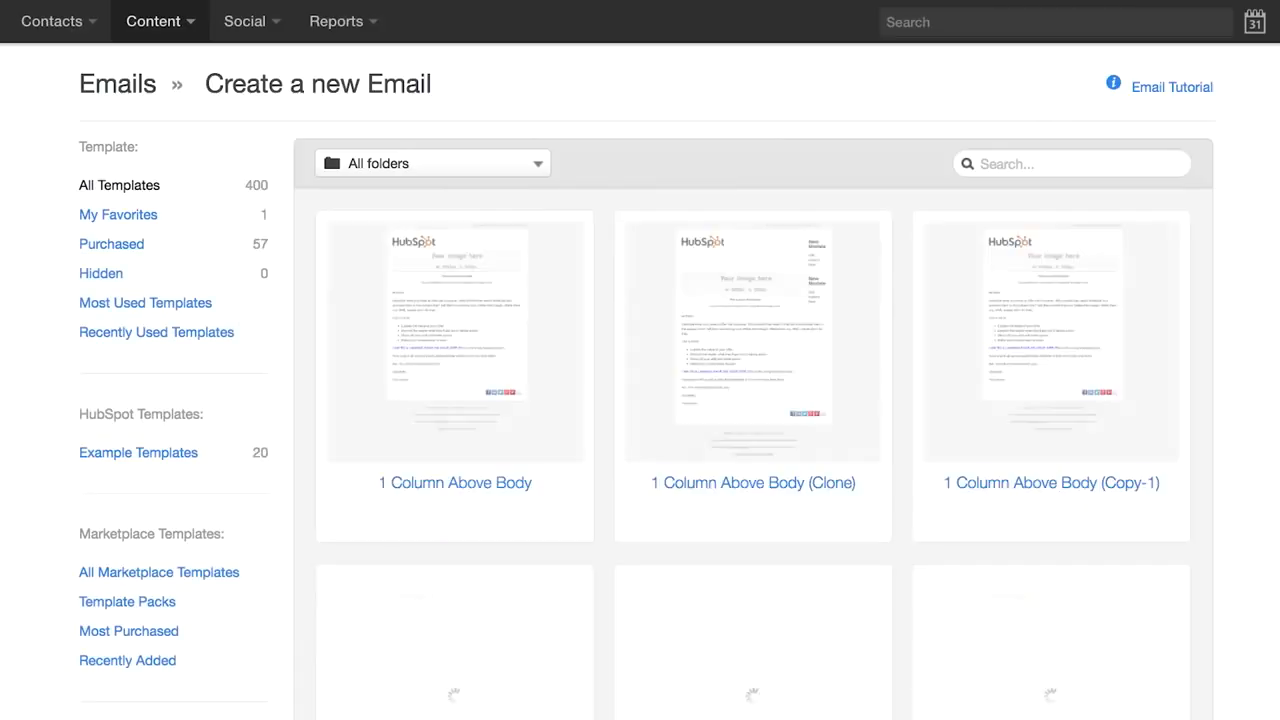
pyautogui.click(537, 476)
pyautogui.click(469, 524)
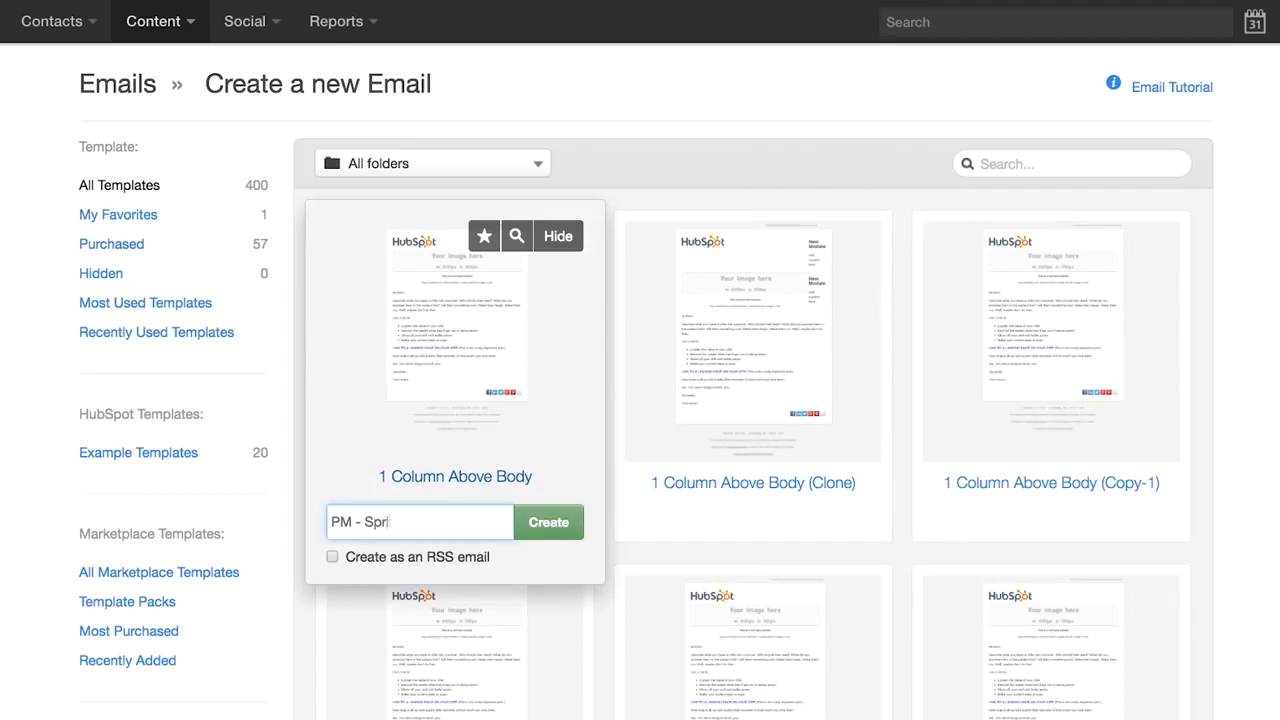
pyautogui.click(545, 534)
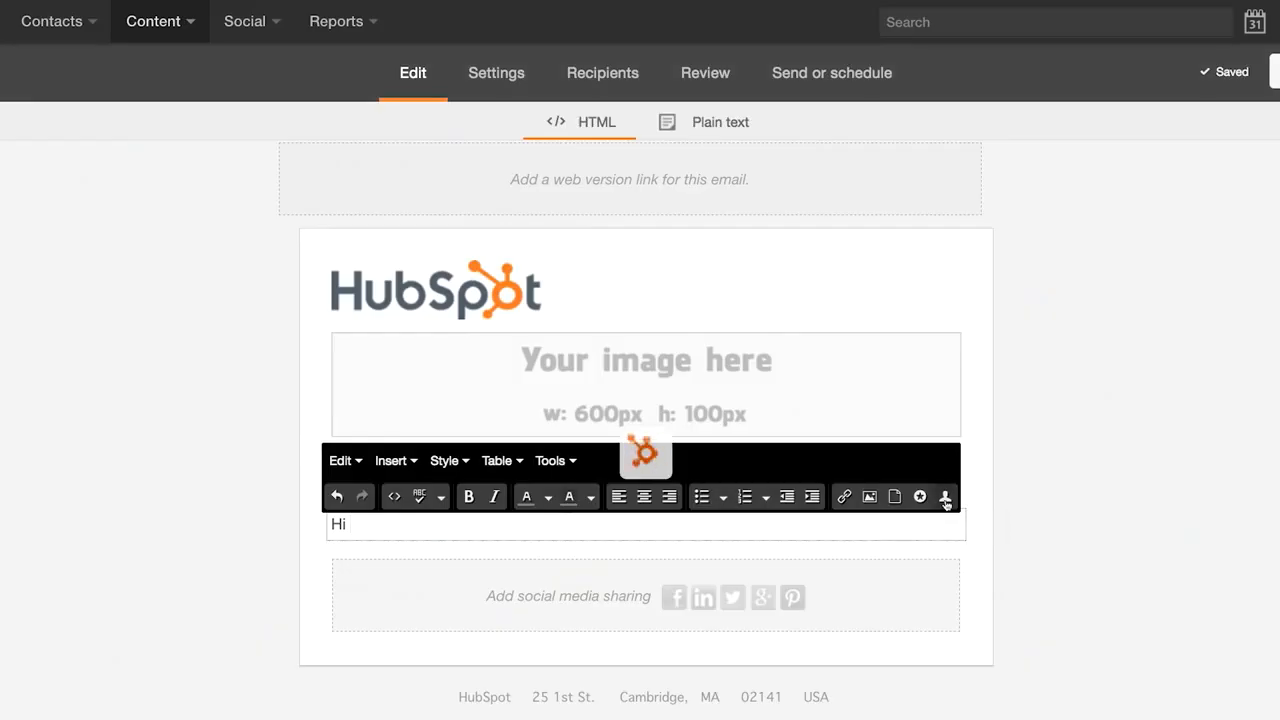
# - Greet with a First Name token and write the content-library request paragraph
pyautogui.click(945, 498)
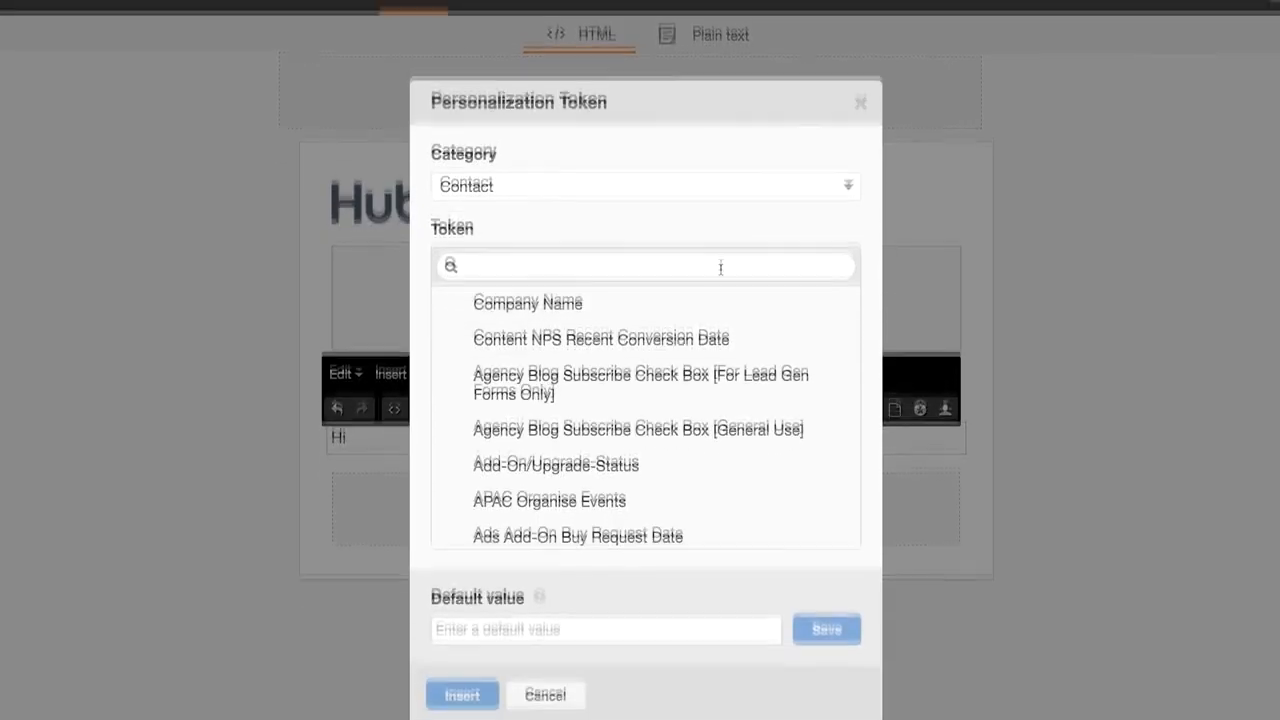
pyautogui.write('first nam')
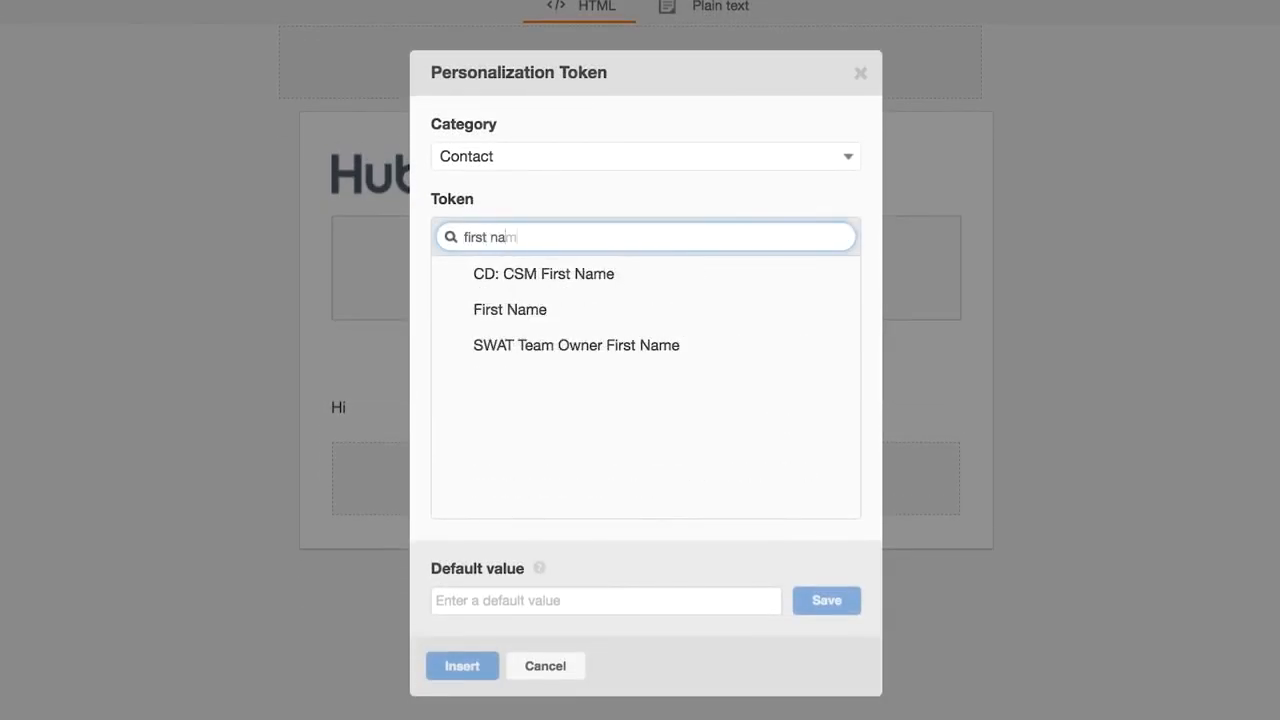
pyautogui.click(648, 309)
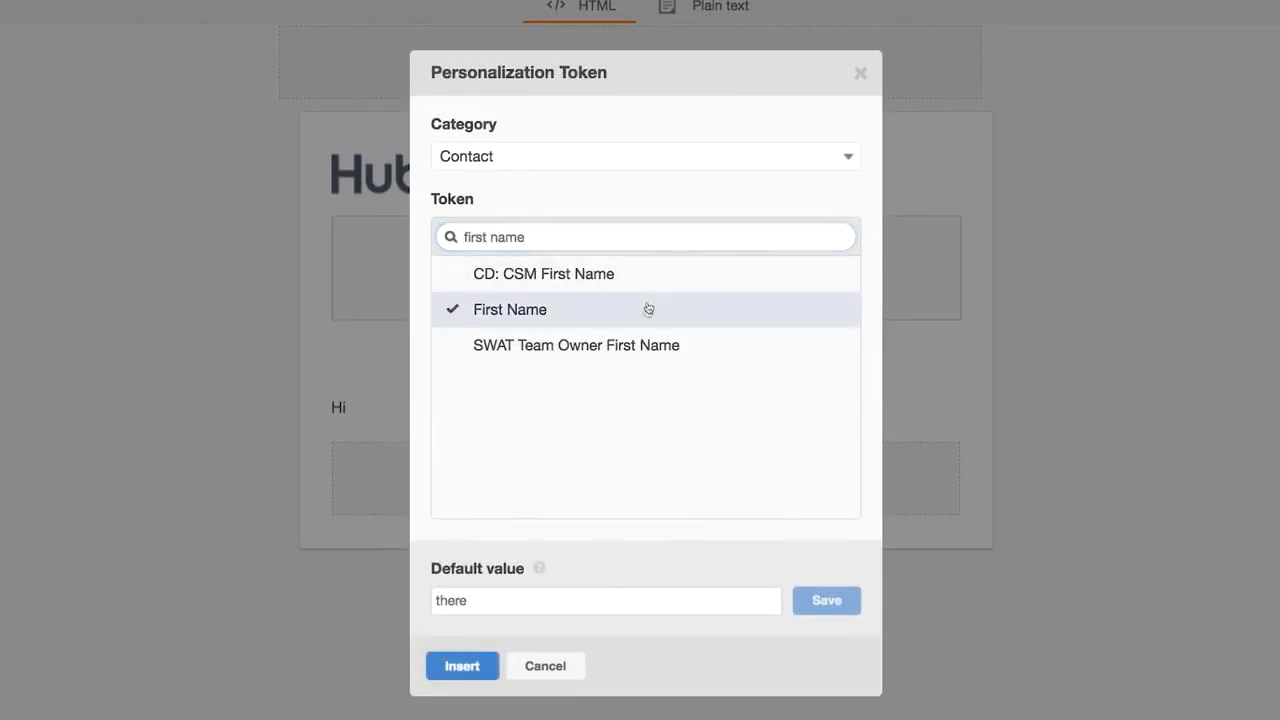
pyautogui.click(440, 667)
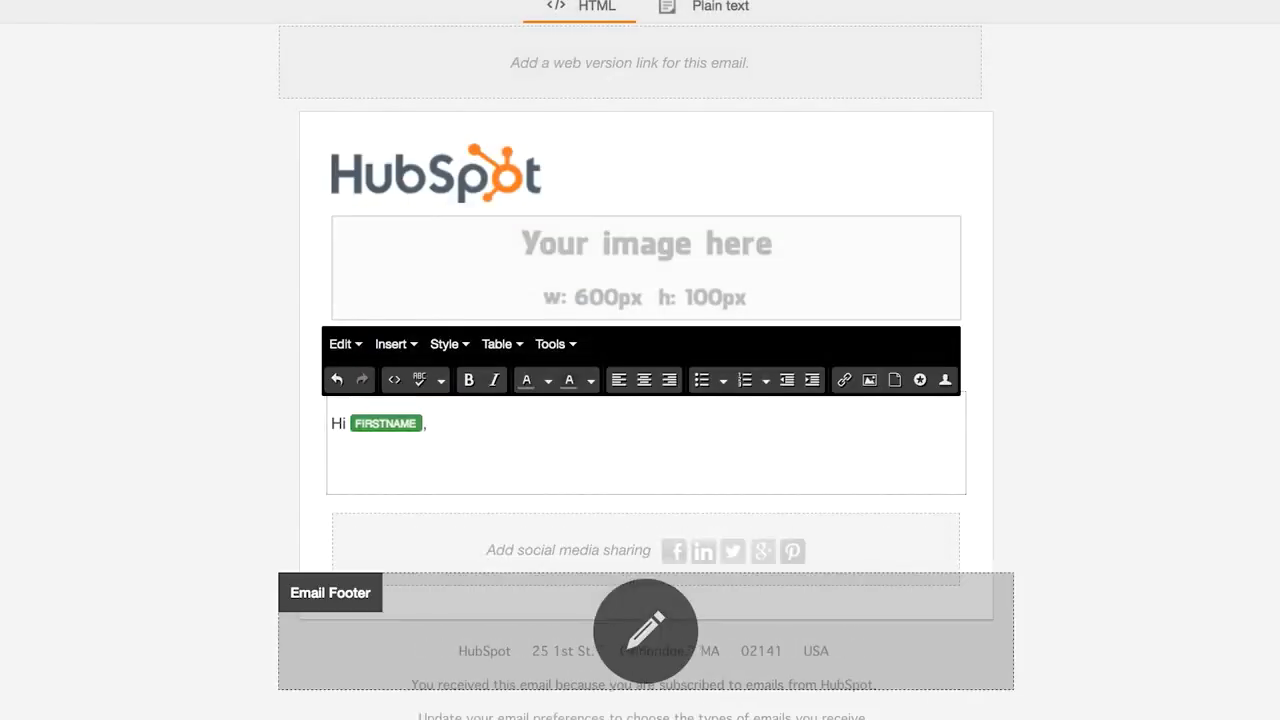
pyautogui.write('oticed you recently requested some content from a member of our team. Did you know that we have thousands of other pieces of content in our free content library? Check it ou')
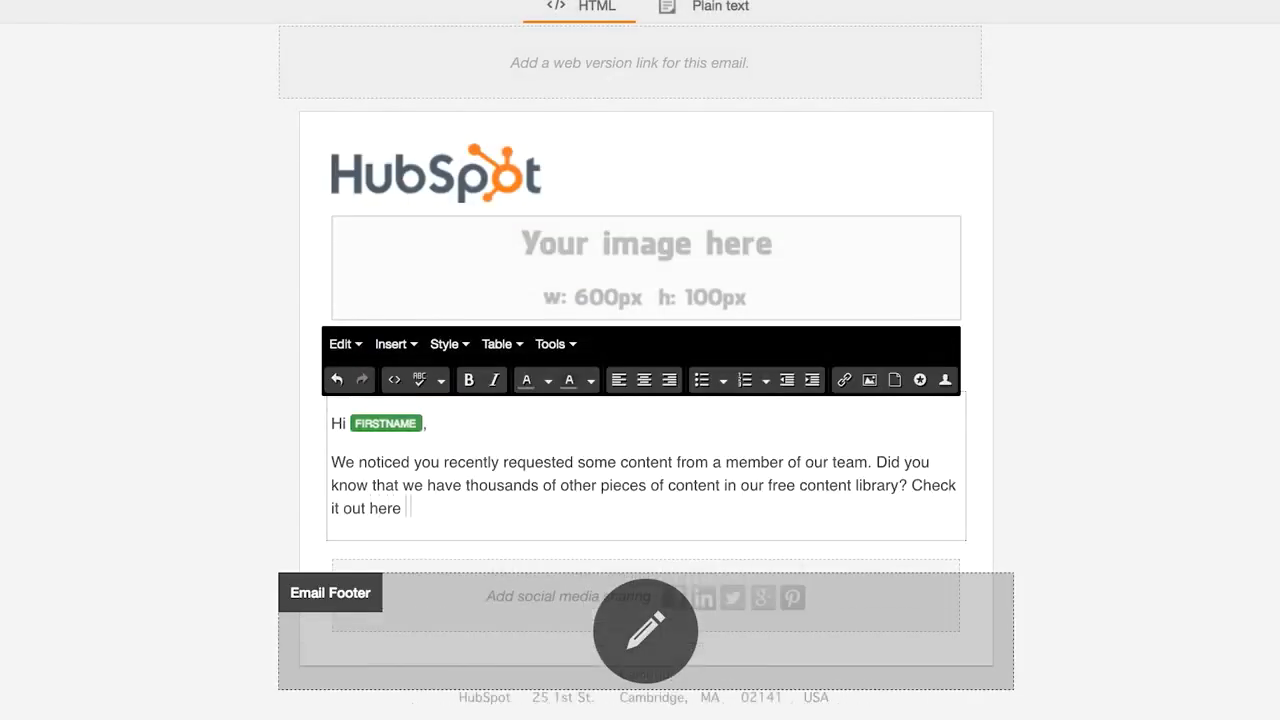
pyautogui.write('t here -')
pyautogui.press('Return')
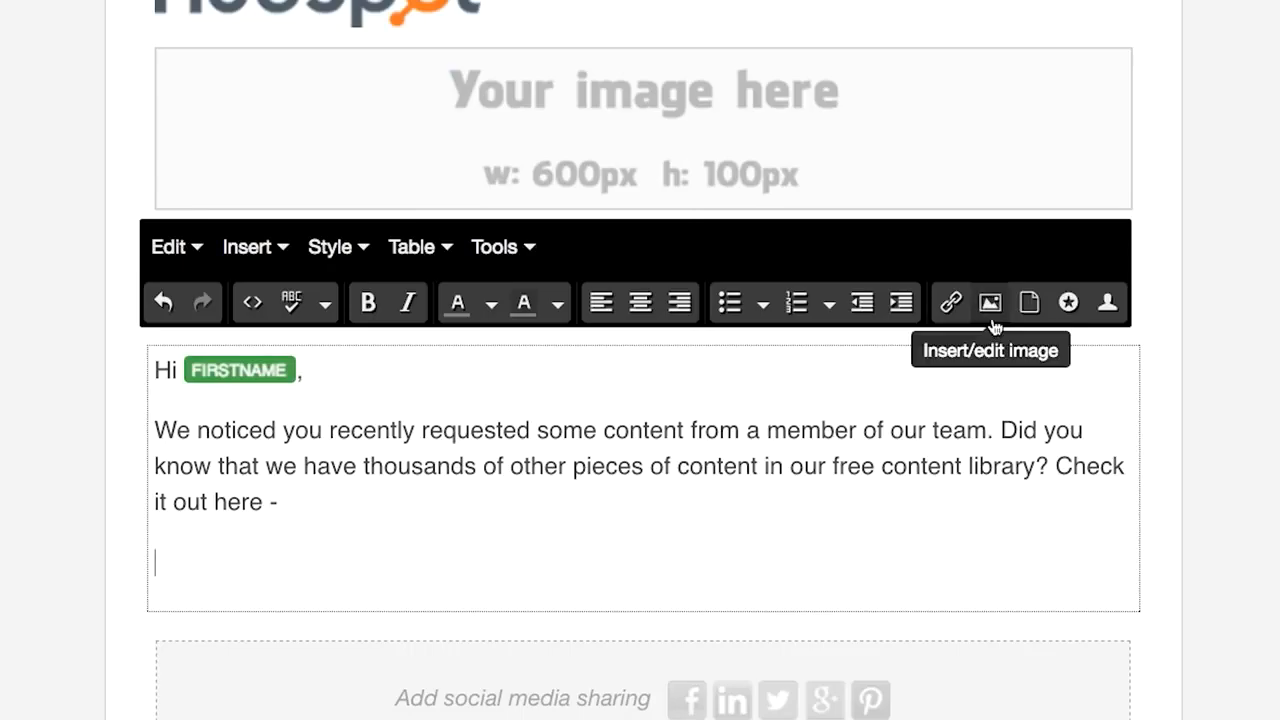
# - Insert the inboundcert-6 image into the email body
pyautogui.click(869, 382)
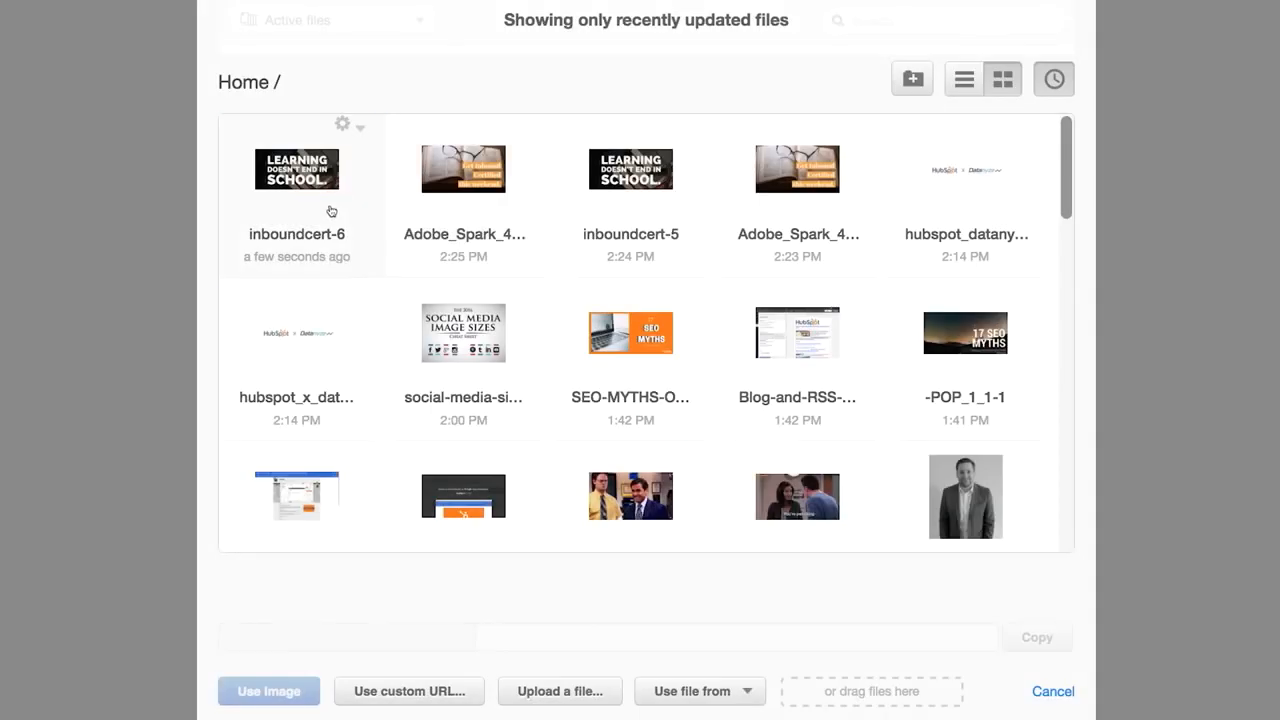
pyautogui.click(331, 211)
pyautogui.click(268, 690)
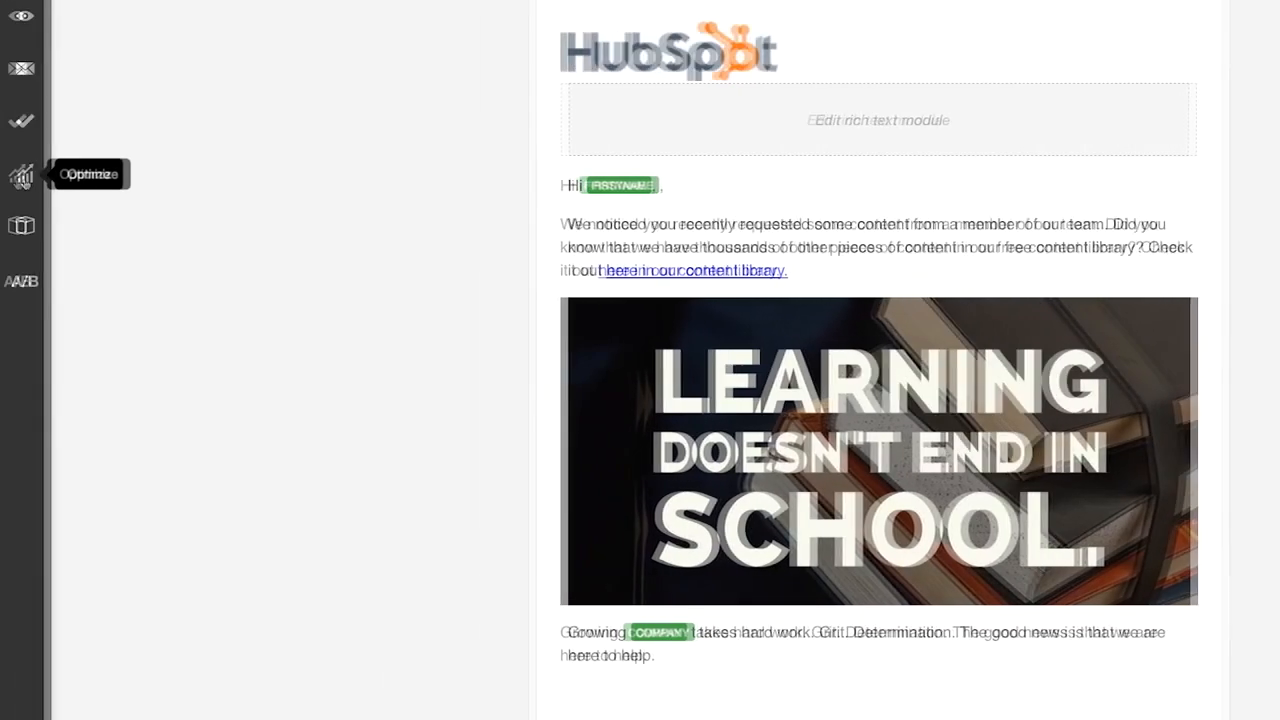
# - Review the recommendations for improving the email
pyautogui.click(25, 181)
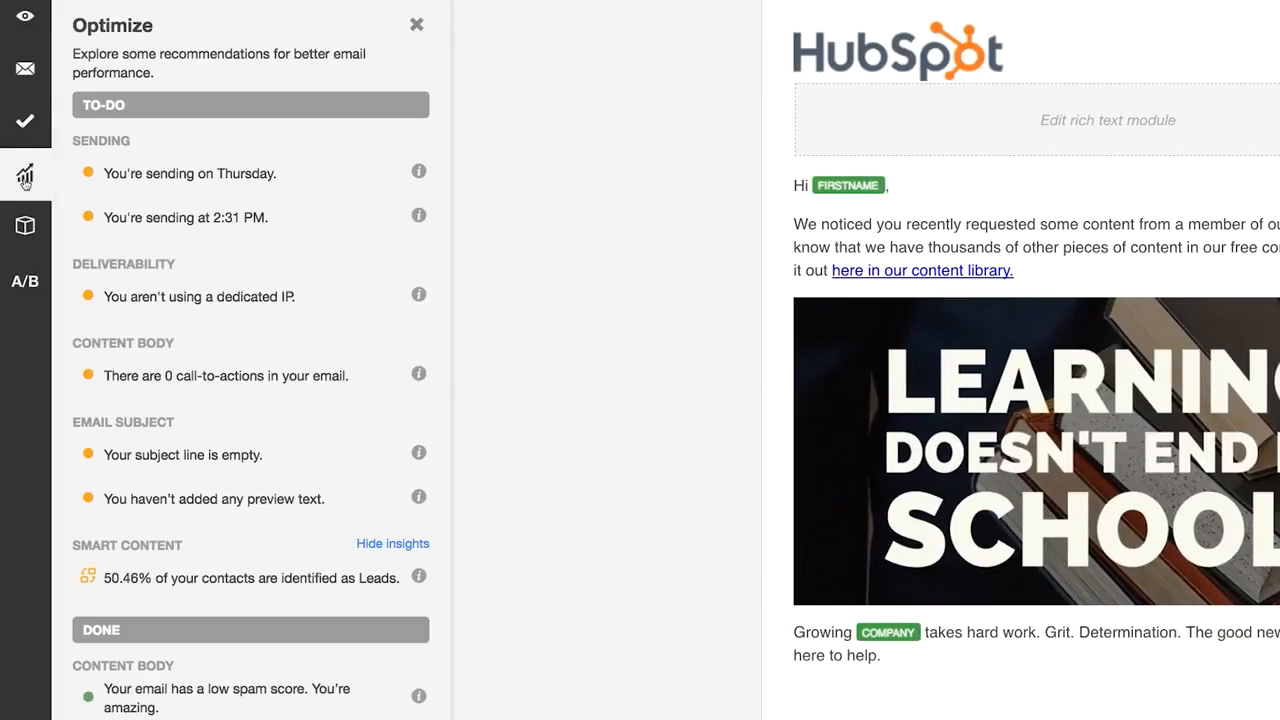
pyautogui.scroll(-5, 68, 180)
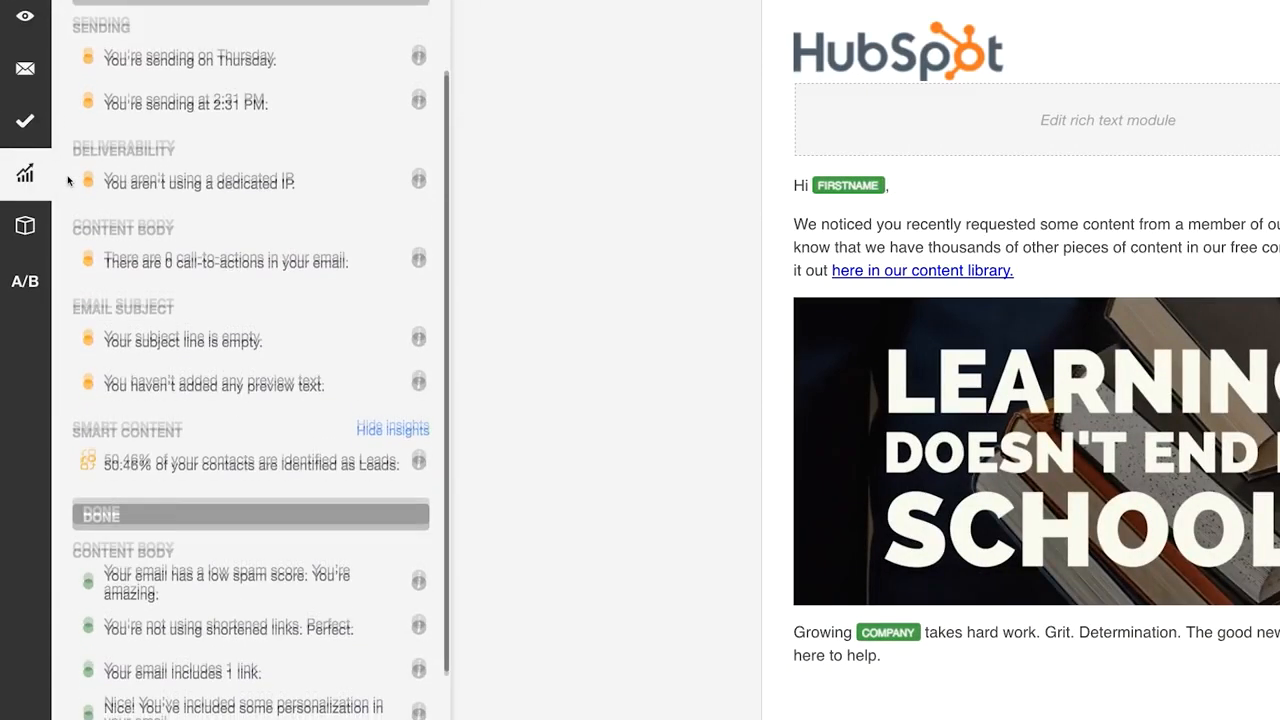
pyautogui.moveTo(418, 200)
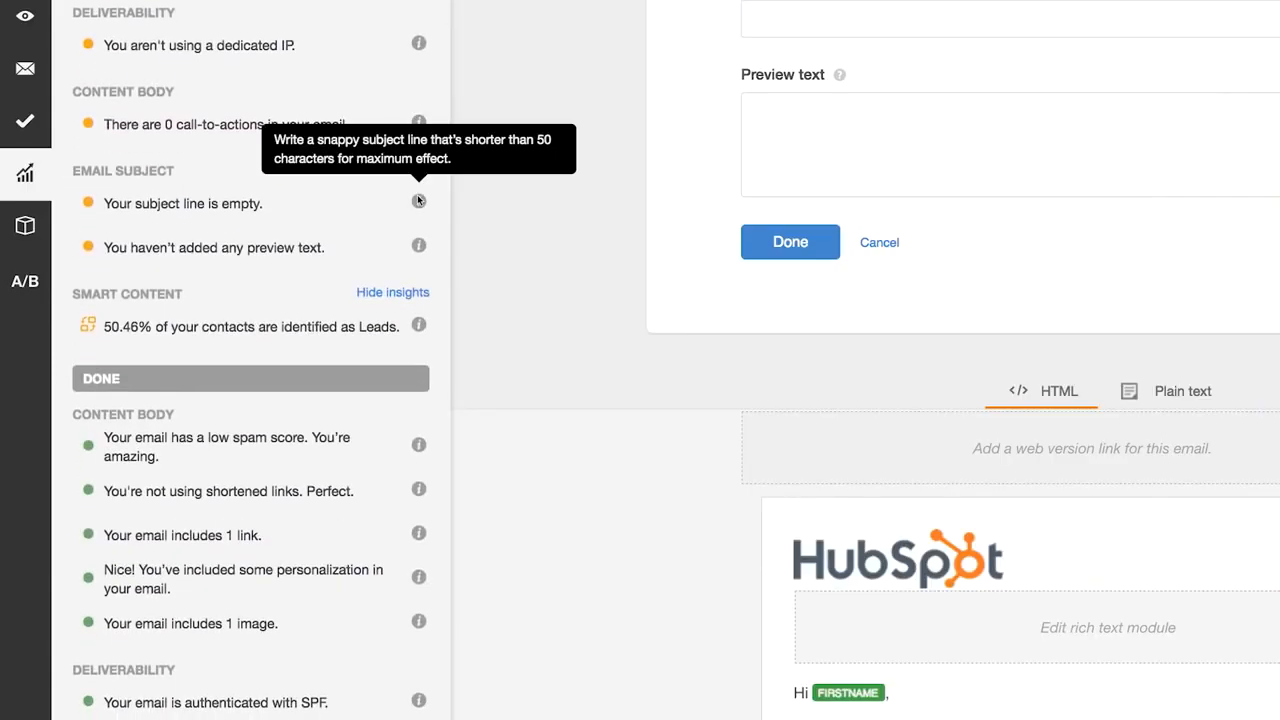
pyautogui.moveTo(420, 246)
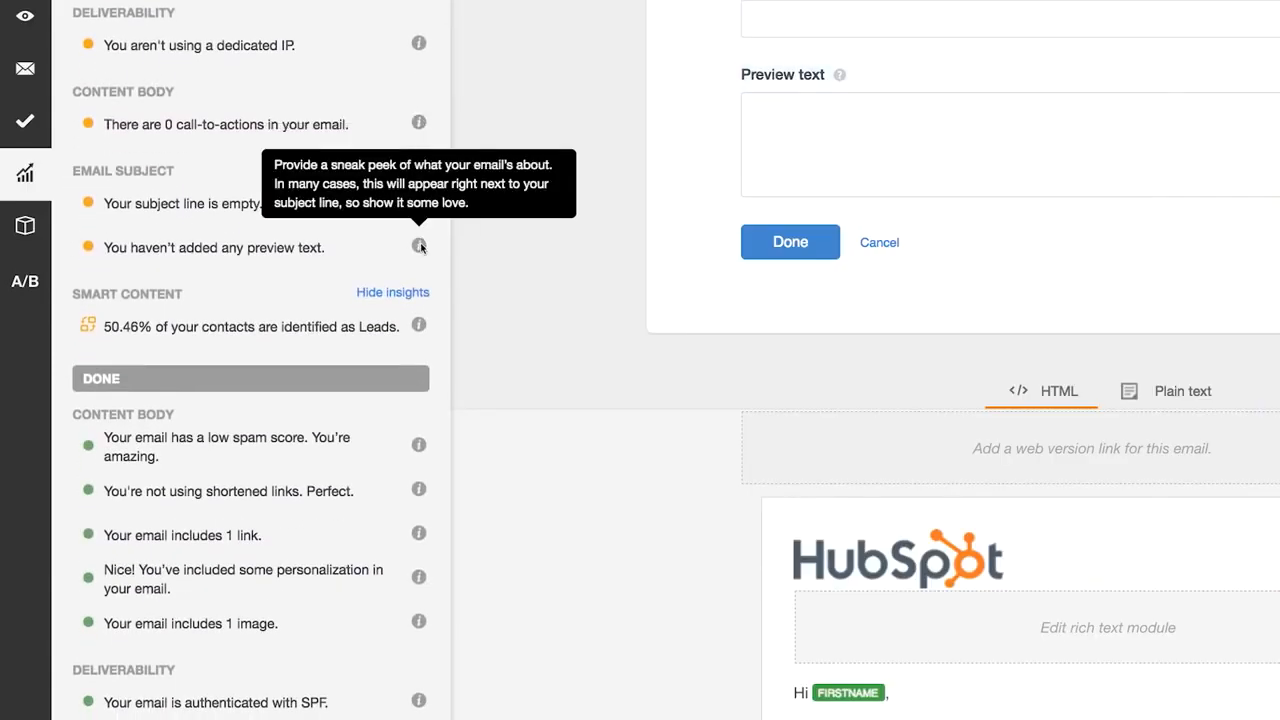
pyautogui.moveTo(421, 446)
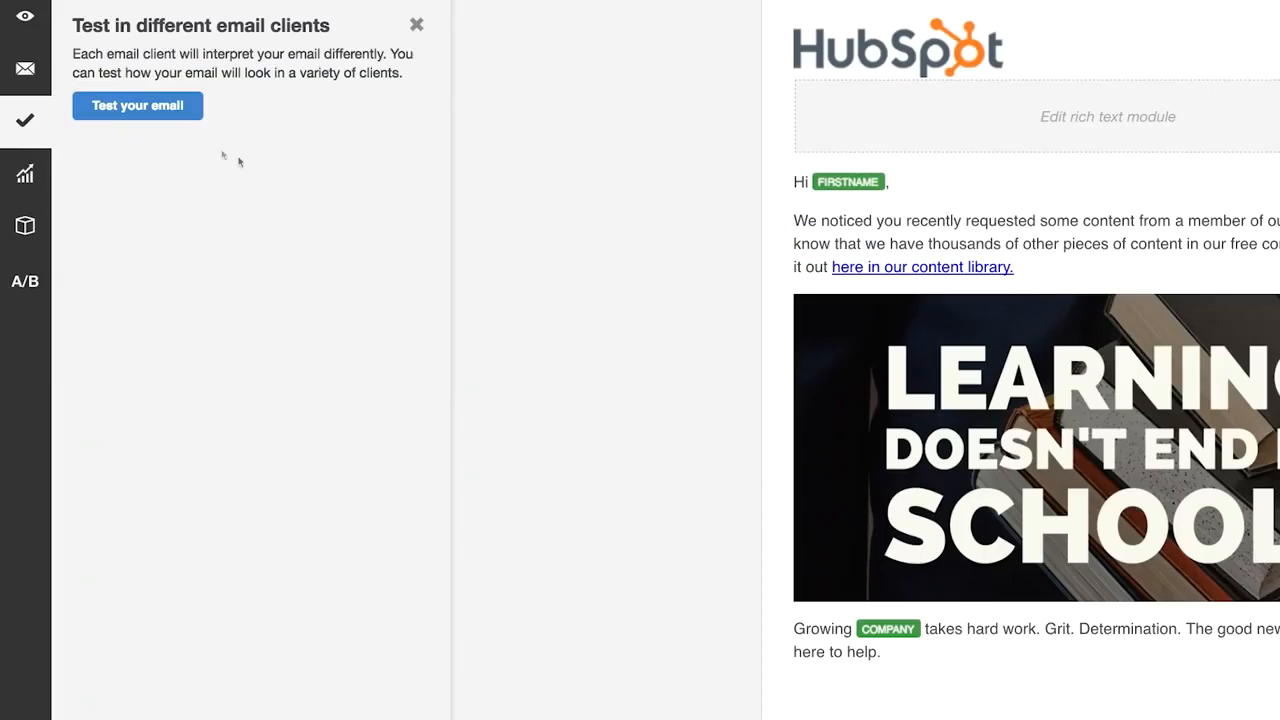
# - Add iPhone 5s (iOS 7 and 8), iPhone 6 Plus and Office365 spam filter to the preview test
pyautogui.click(168, 119)
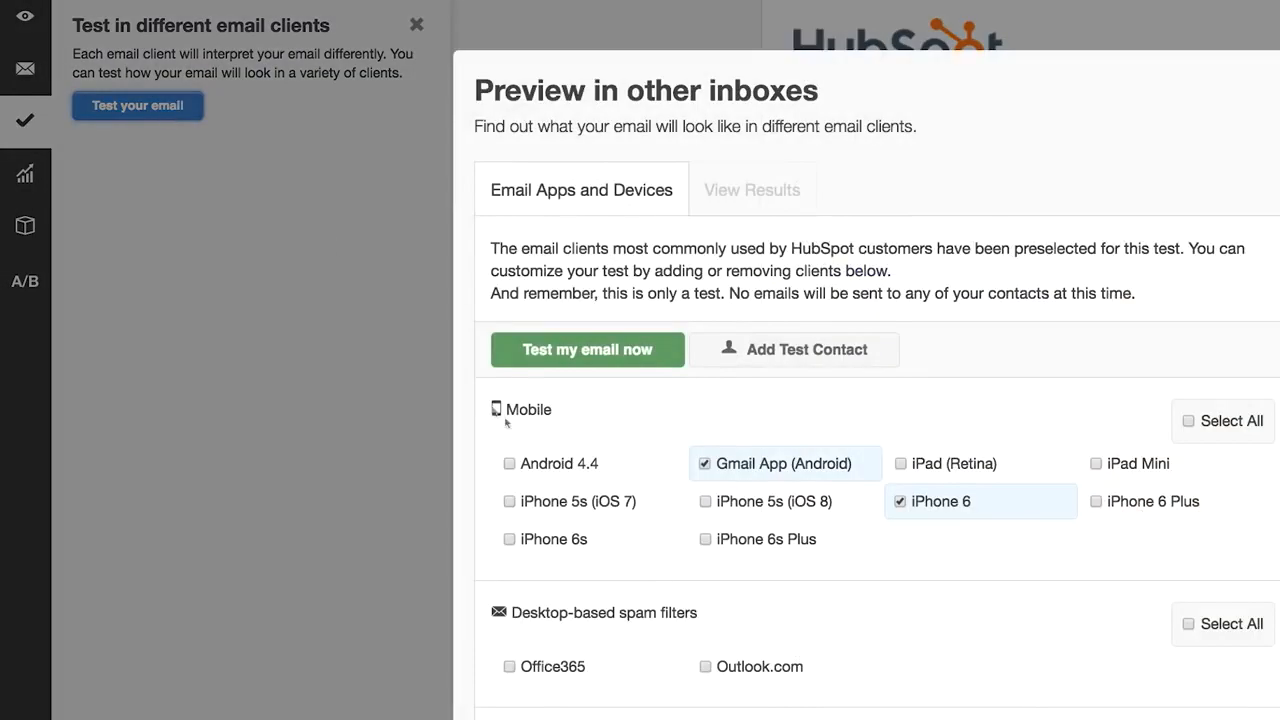
pyautogui.click(510, 502)
pyautogui.click(705, 502)
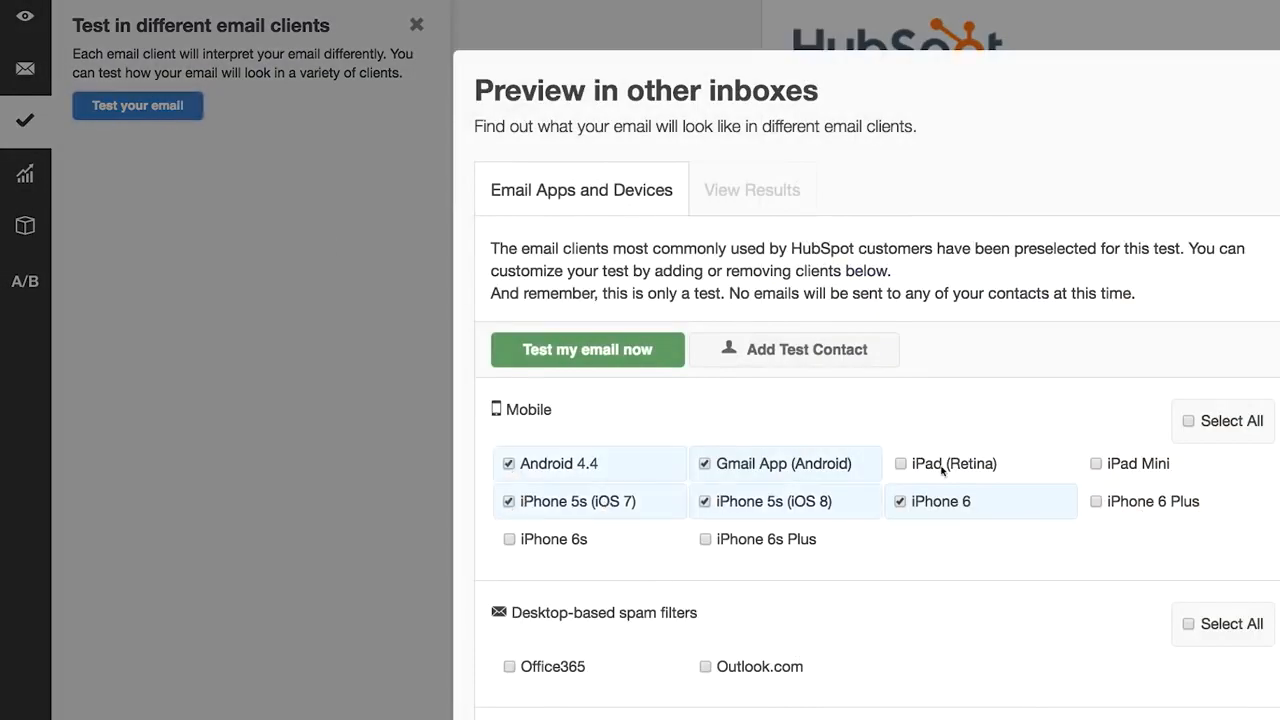
pyautogui.click(1097, 500)
pyautogui.scroll(-3, 1117, 506)
pyautogui.click(634, 494)
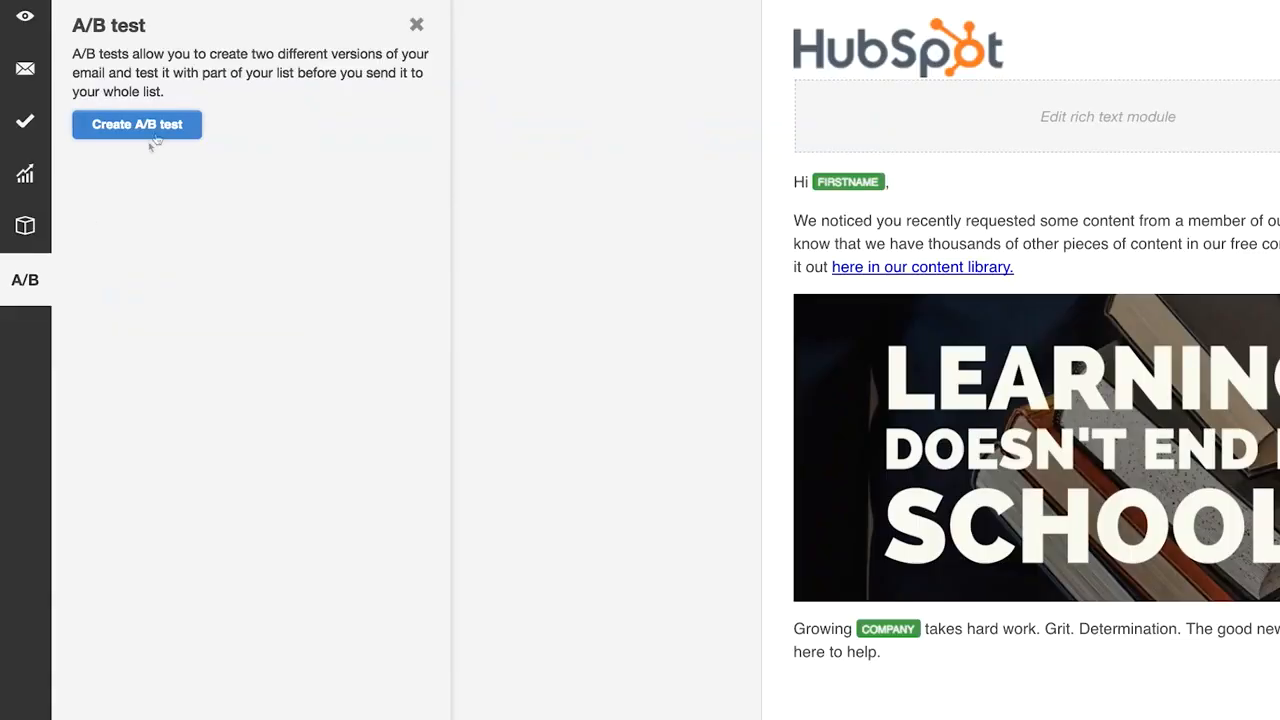
# - Create an A/B test variation with 12%/12% groups, Clicks by opens metric and 15-hour duration
pyautogui.click(158, 129)
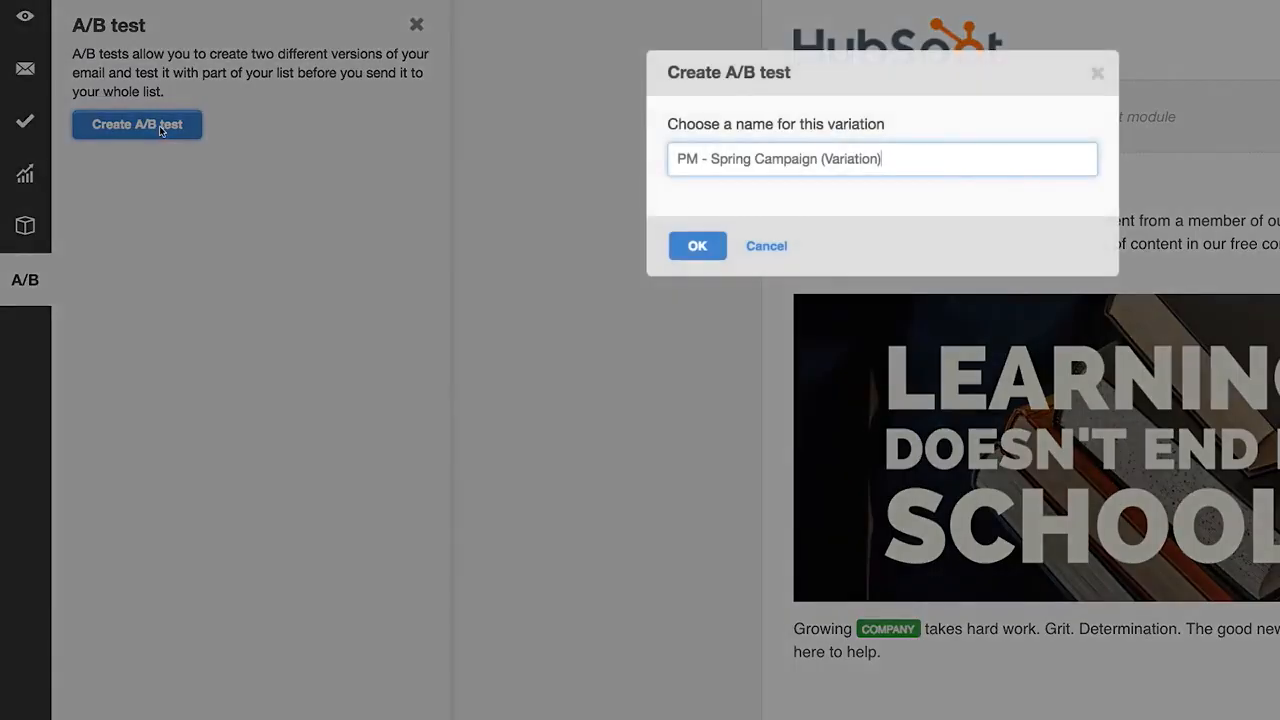
pyautogui.click(697, 246)
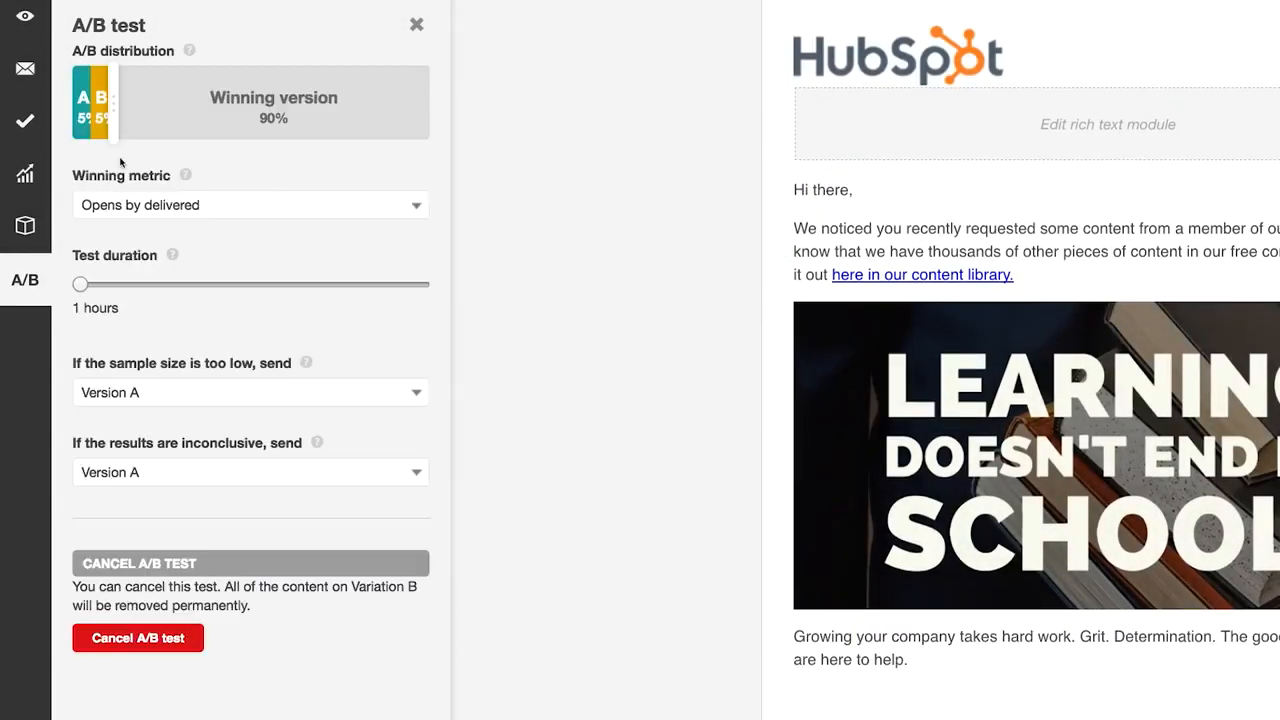
pyautogui.moveTo(110, 100); pyautogui.dragTo(160, 98)
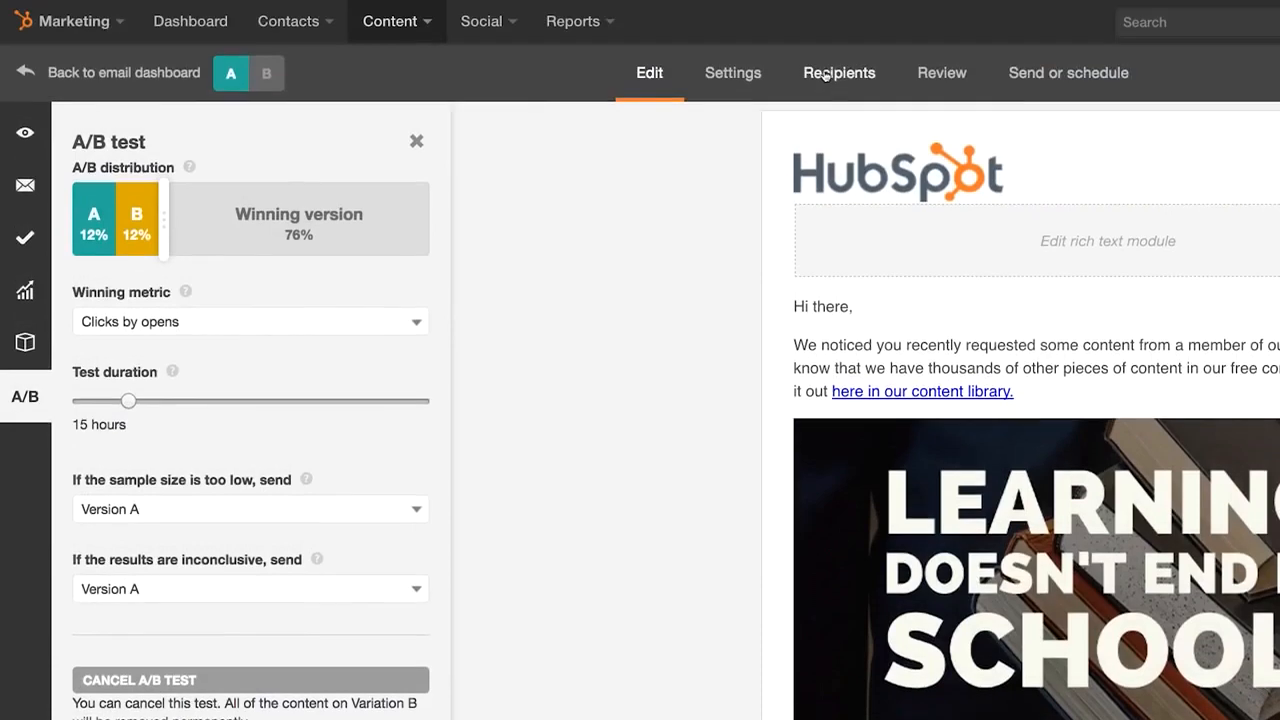
pyautogui.click(823, 76)
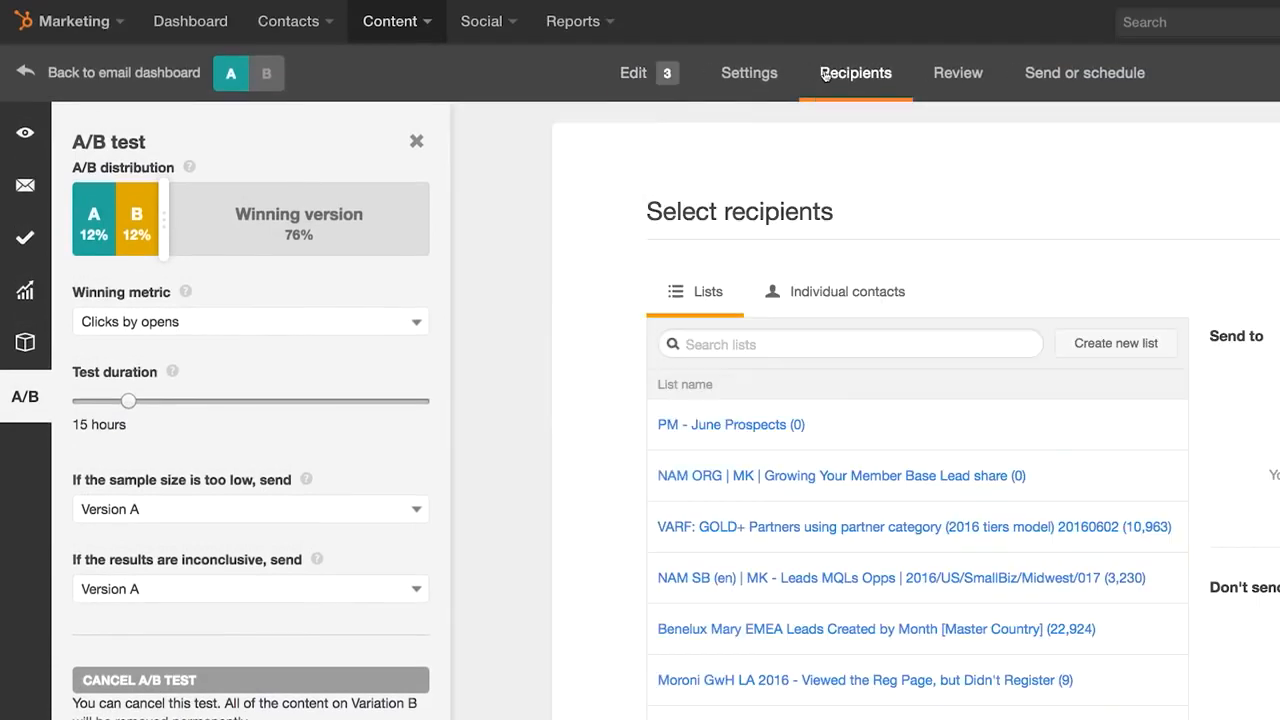
# - Send the email to the NAM SB (en) Leads MQLs Opps list
pyautogui.click(417, 143)
pyautogui.moveTo(458, 537)
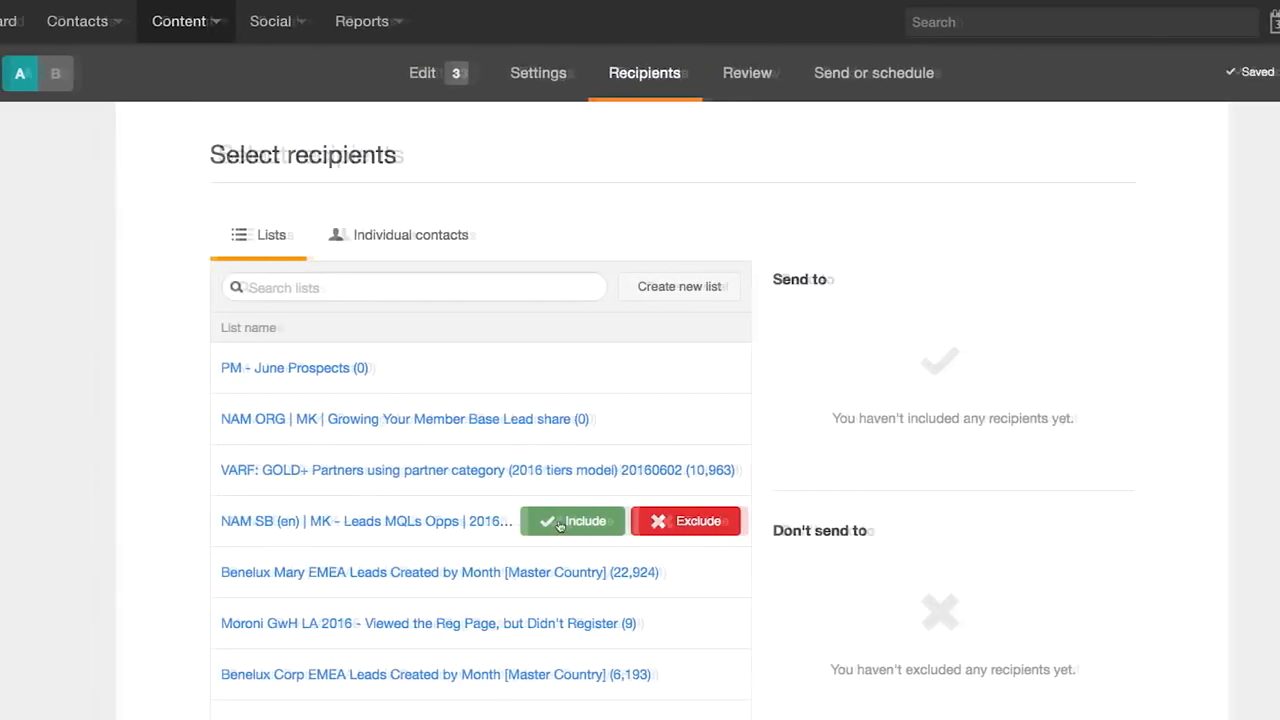
pyautogui.click(563, 521)
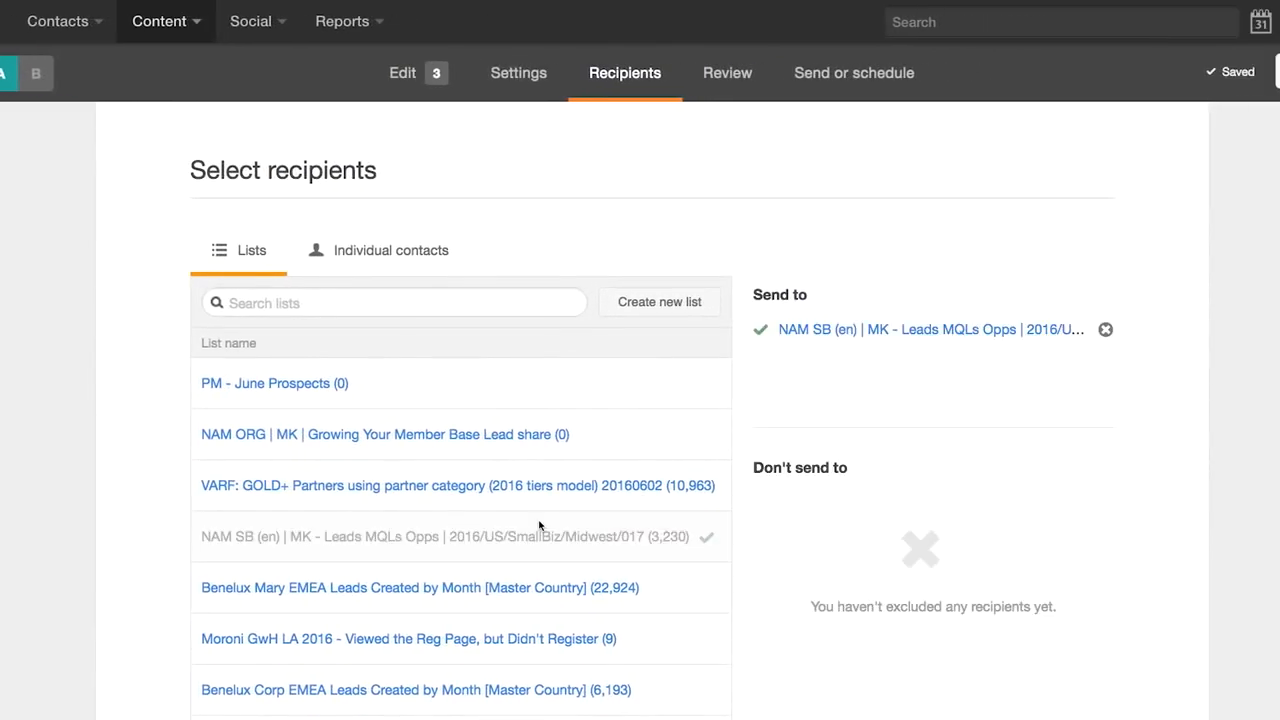
# - Schedule the email for 06/09/2016 at 5:30 pm
pyautogui.click(809, 75)
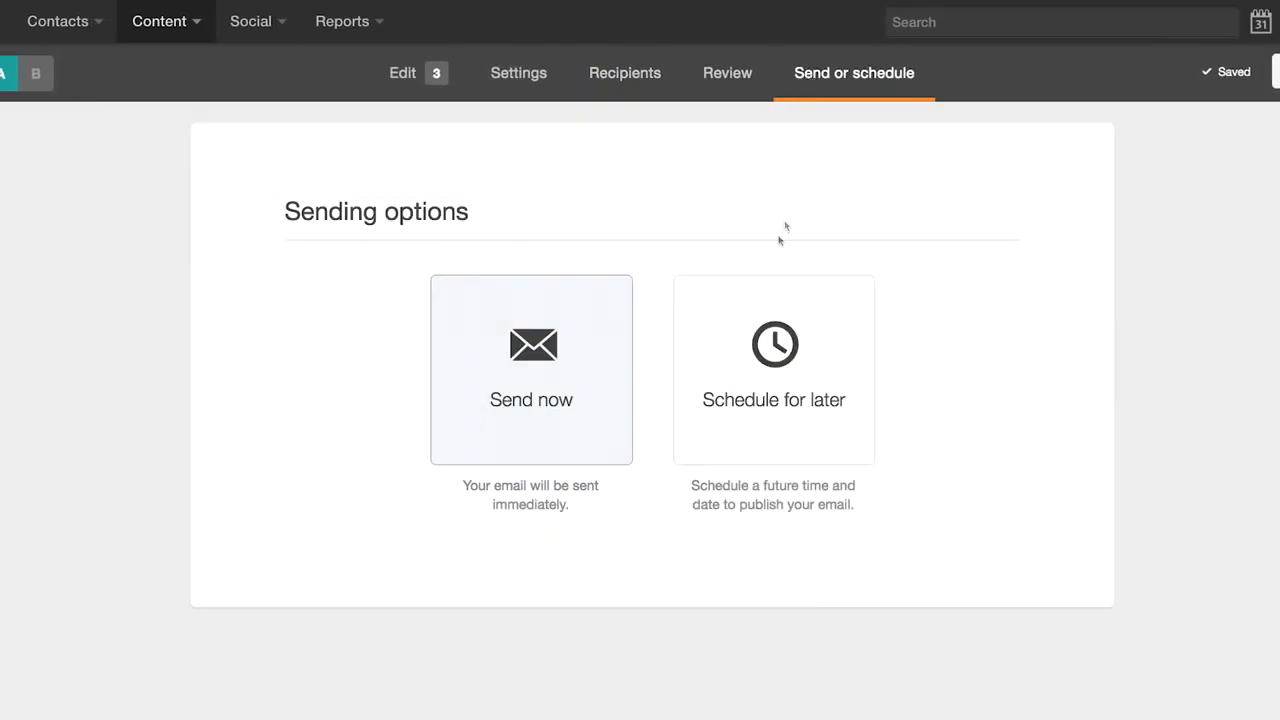
pyautogui.click(727, 306)
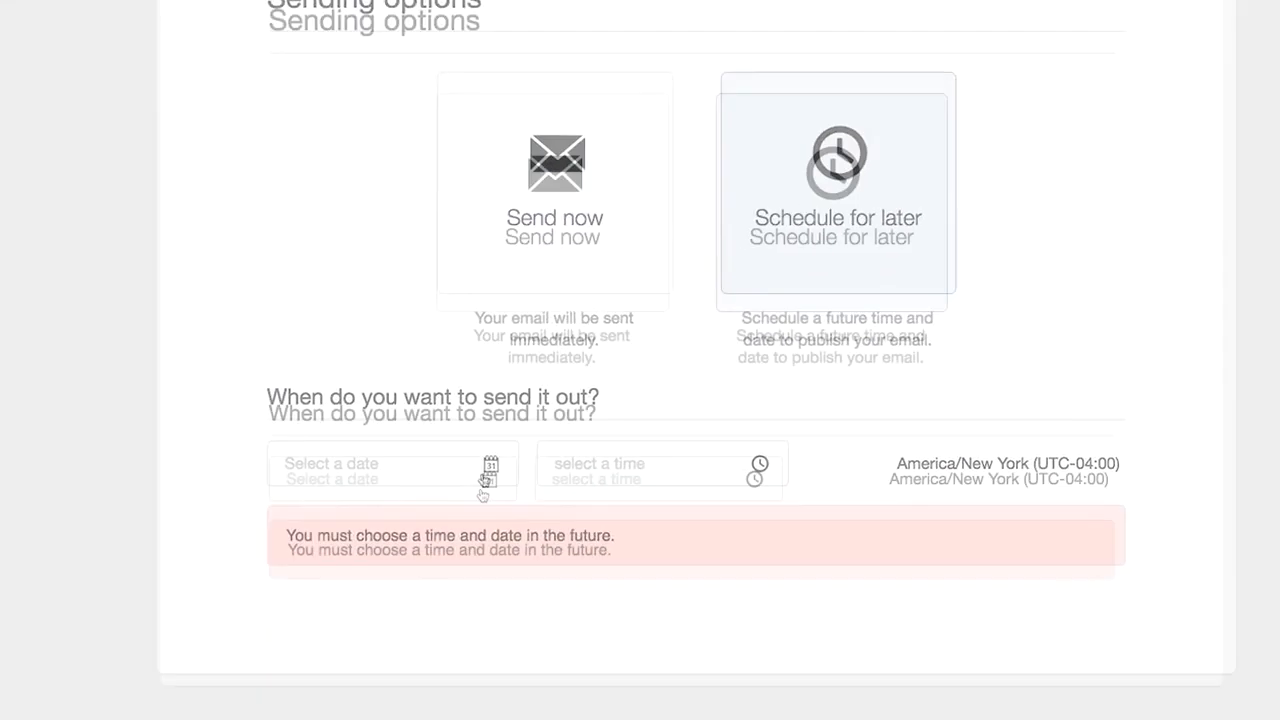
pyautogui.click(462, 622)
pyautogui.click(417, 677)
pyautogui.click(690, 410)
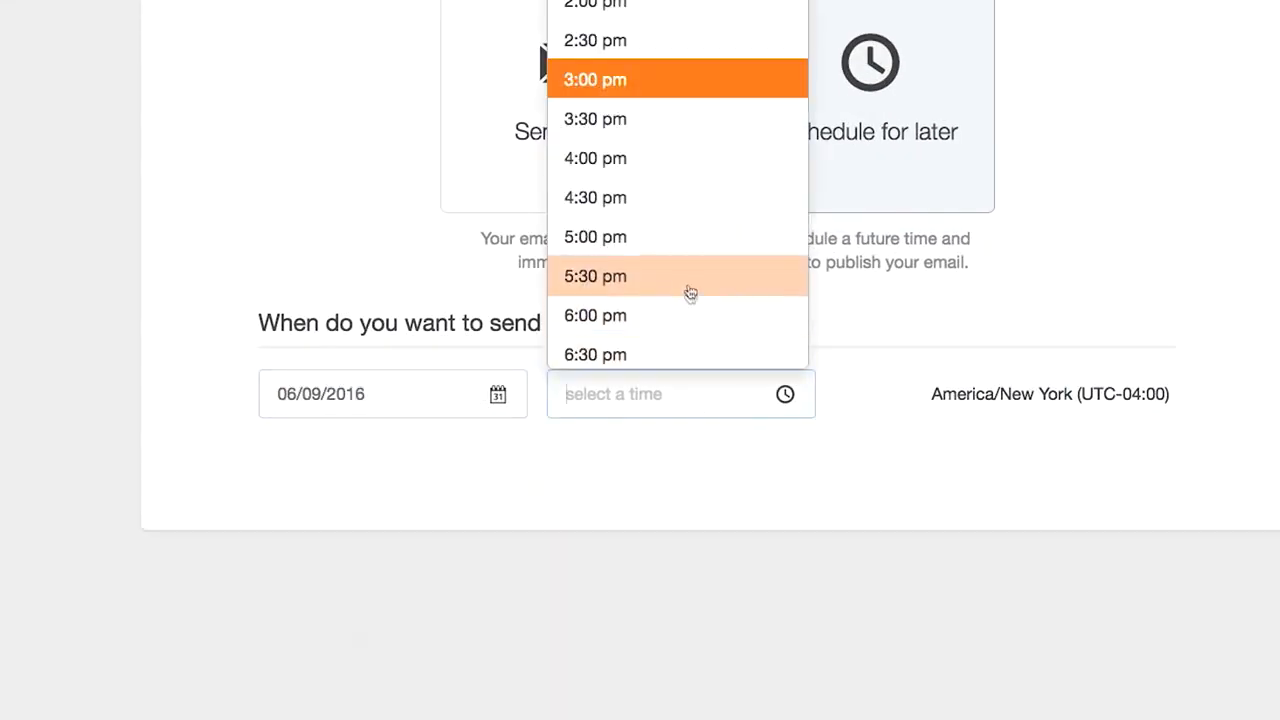
pyautogui.click(688, 289)
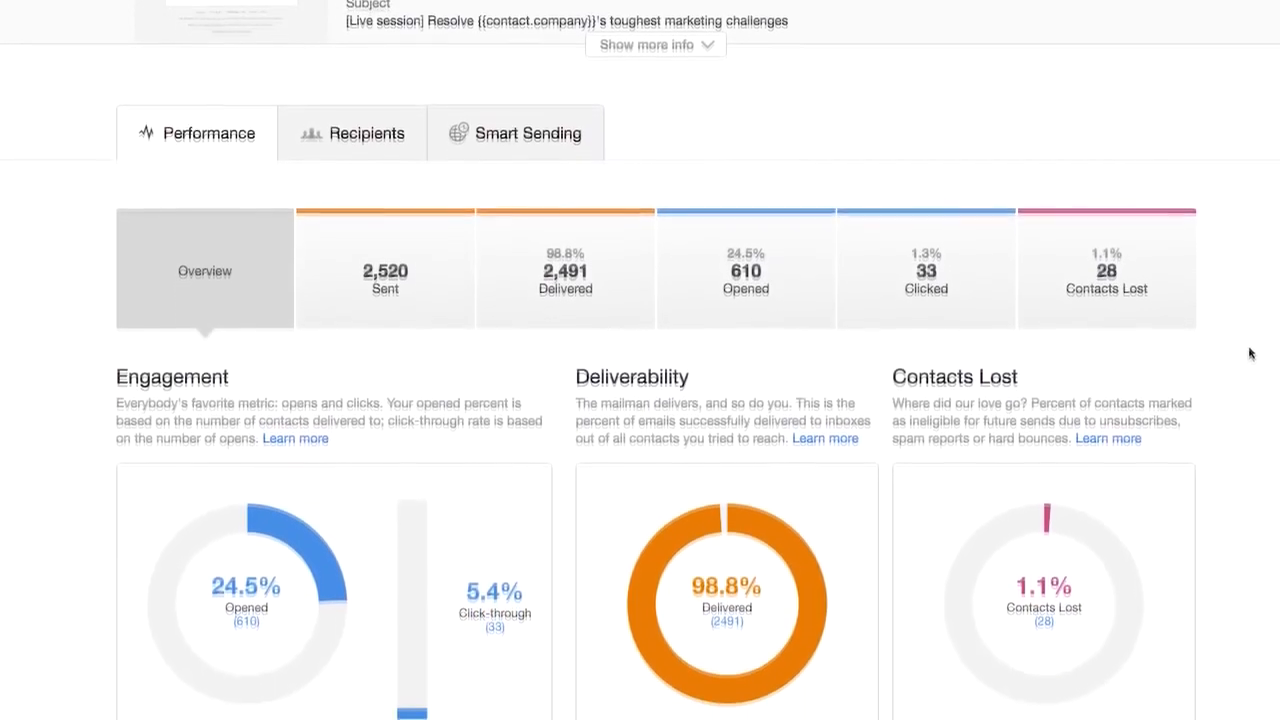
# - Check the sent email's Delivered and Opened breakdowns
pyautogui.click(594, 223)
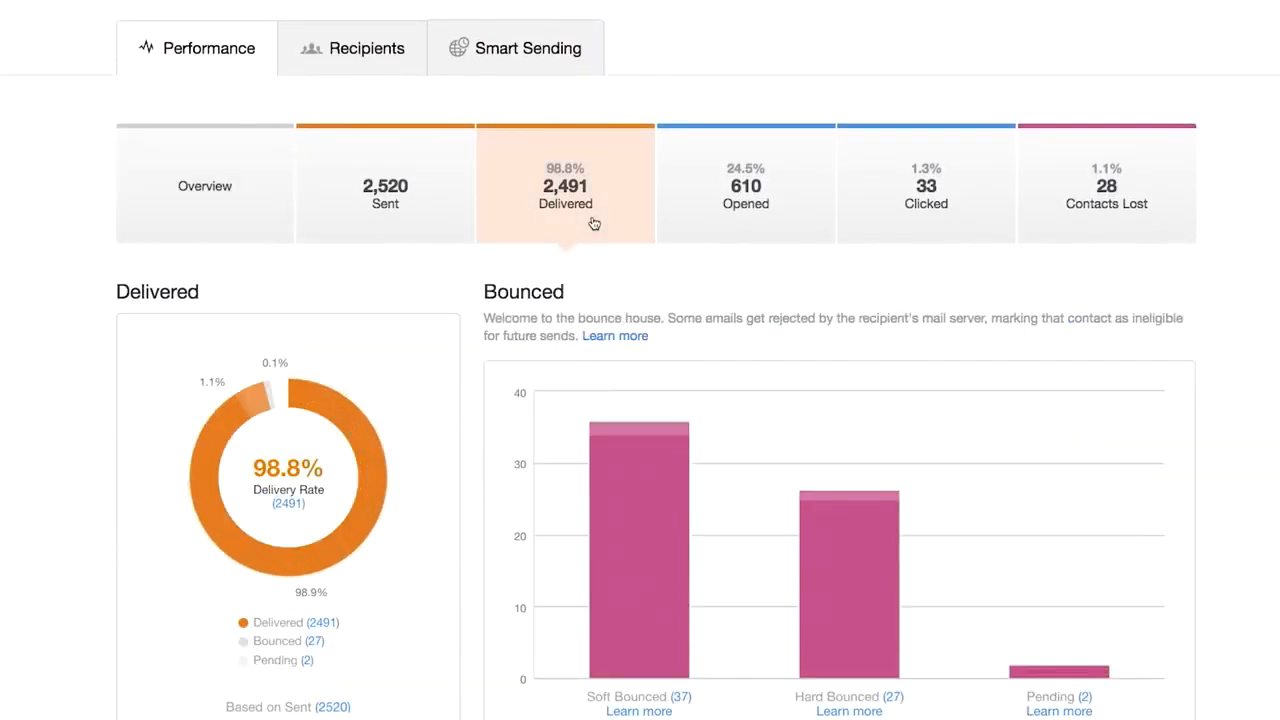
pyautogui.click(694, 215)
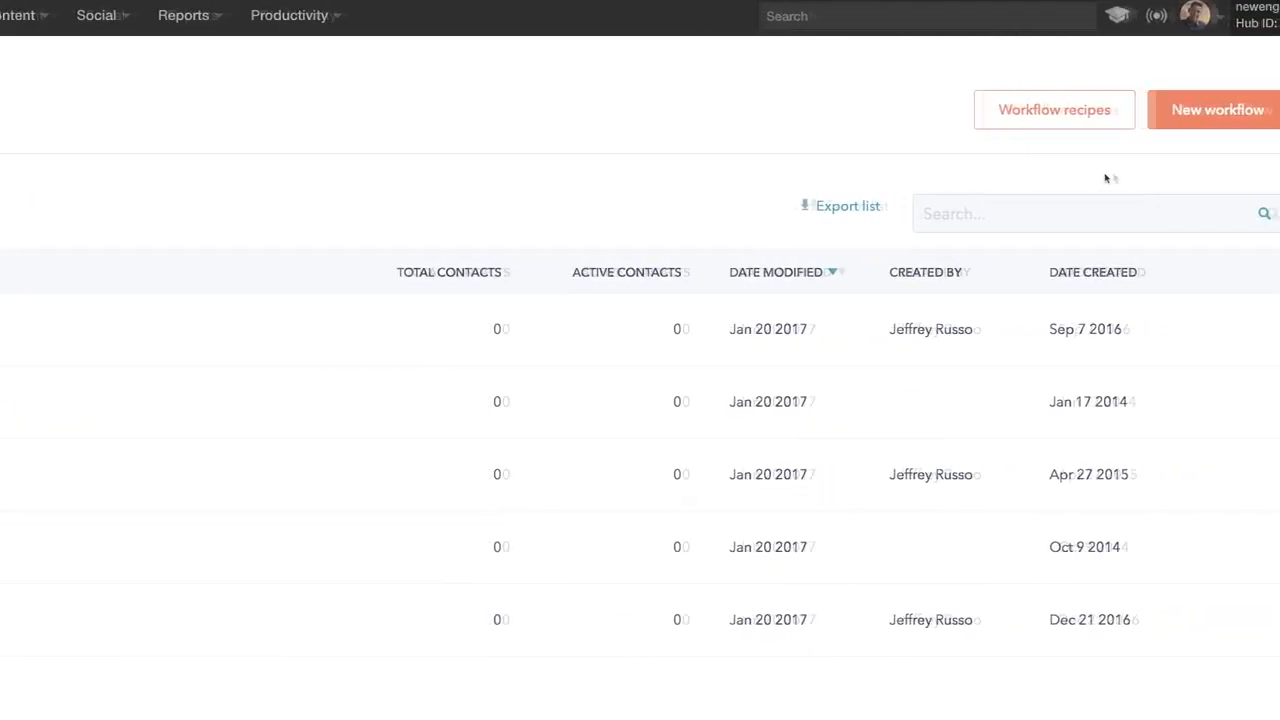
# - Create a Standard workflow named 'Nurturing & Hand-off'
pyautogui.click(1160, 120)
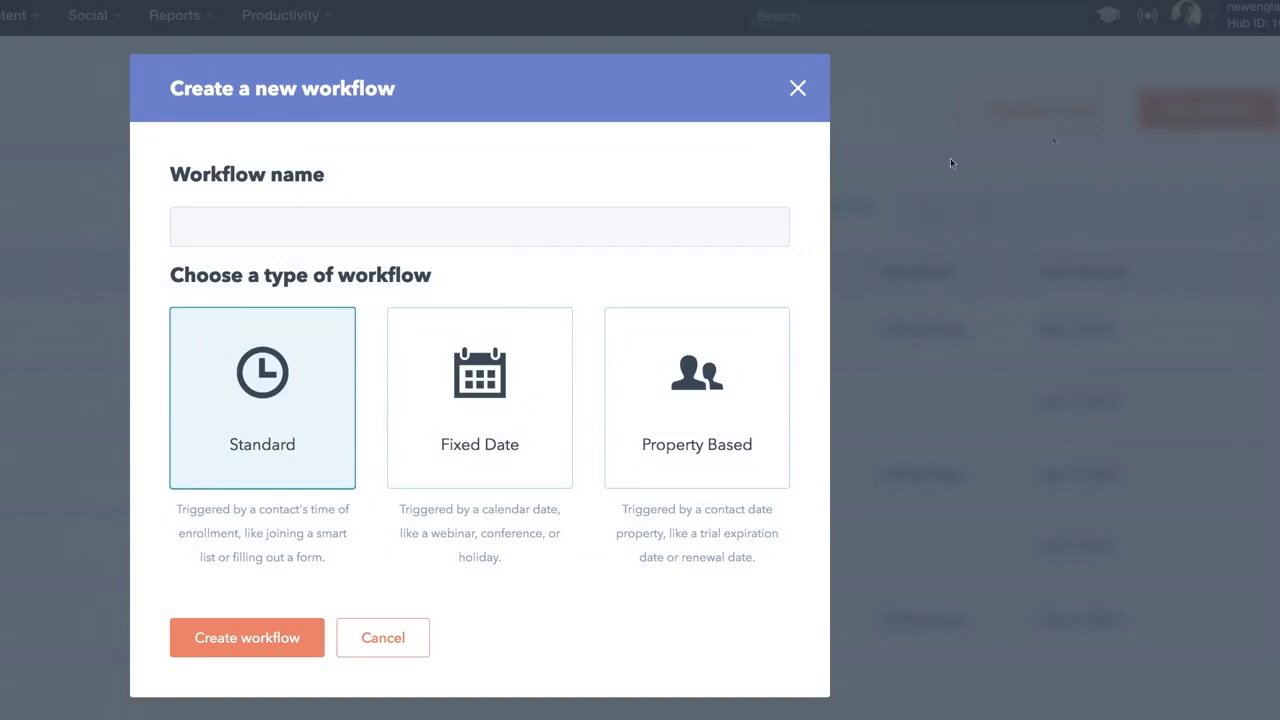
pyautogui.click(710, 217)
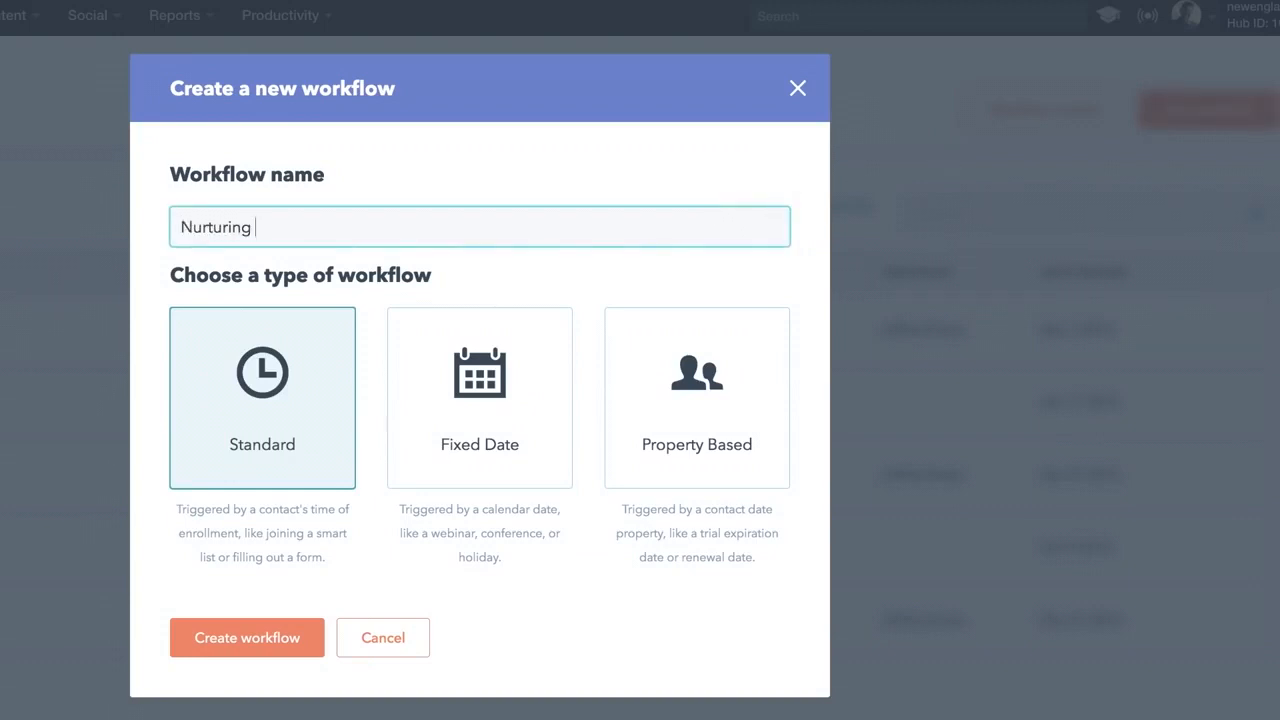
pyautogui.click(250, 636)
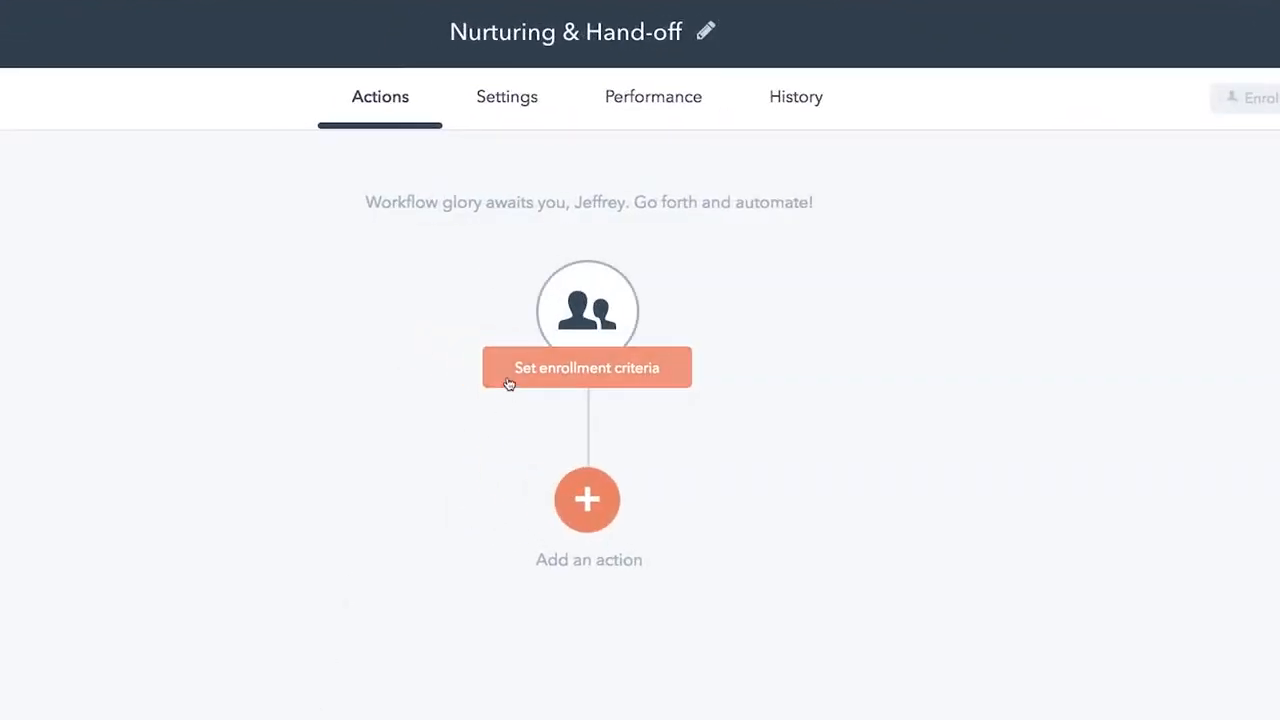
# - Enroll contacts whose Lifecycle Stage is any of Lead
pyautogui.click(508, 381)
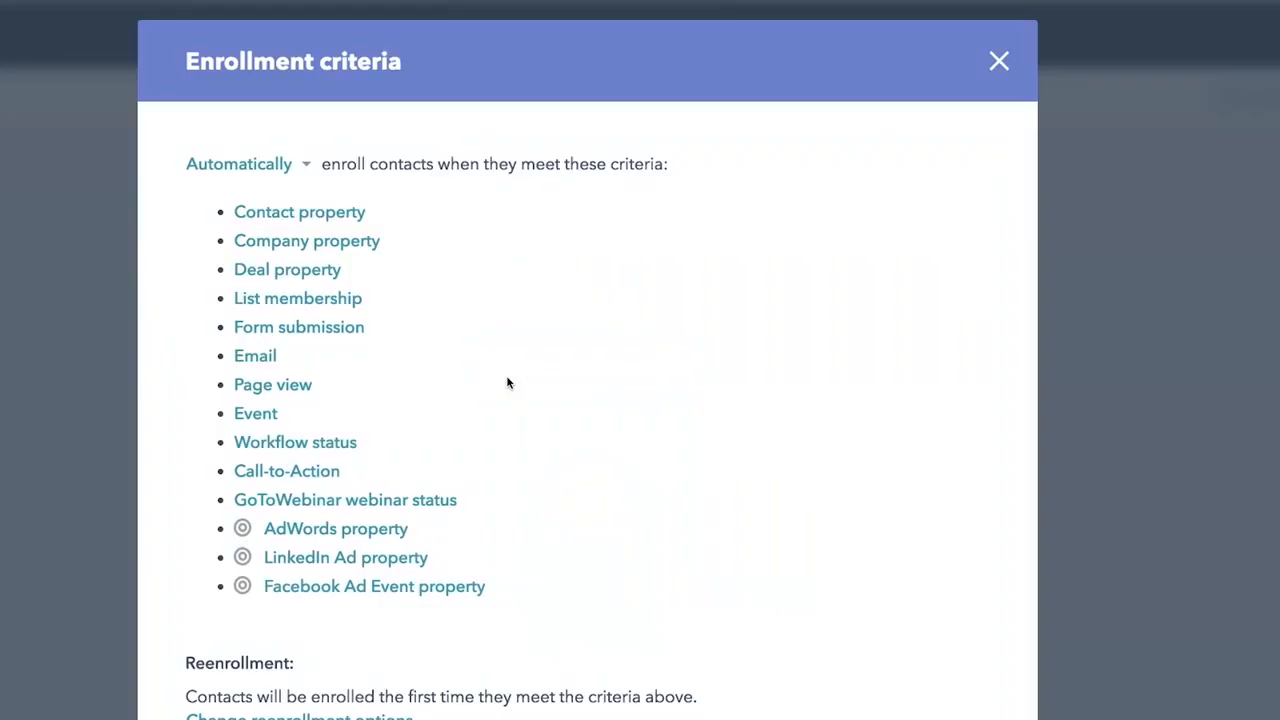
pyautogui.click(355, 220)
pyautogui.click(355, 256)
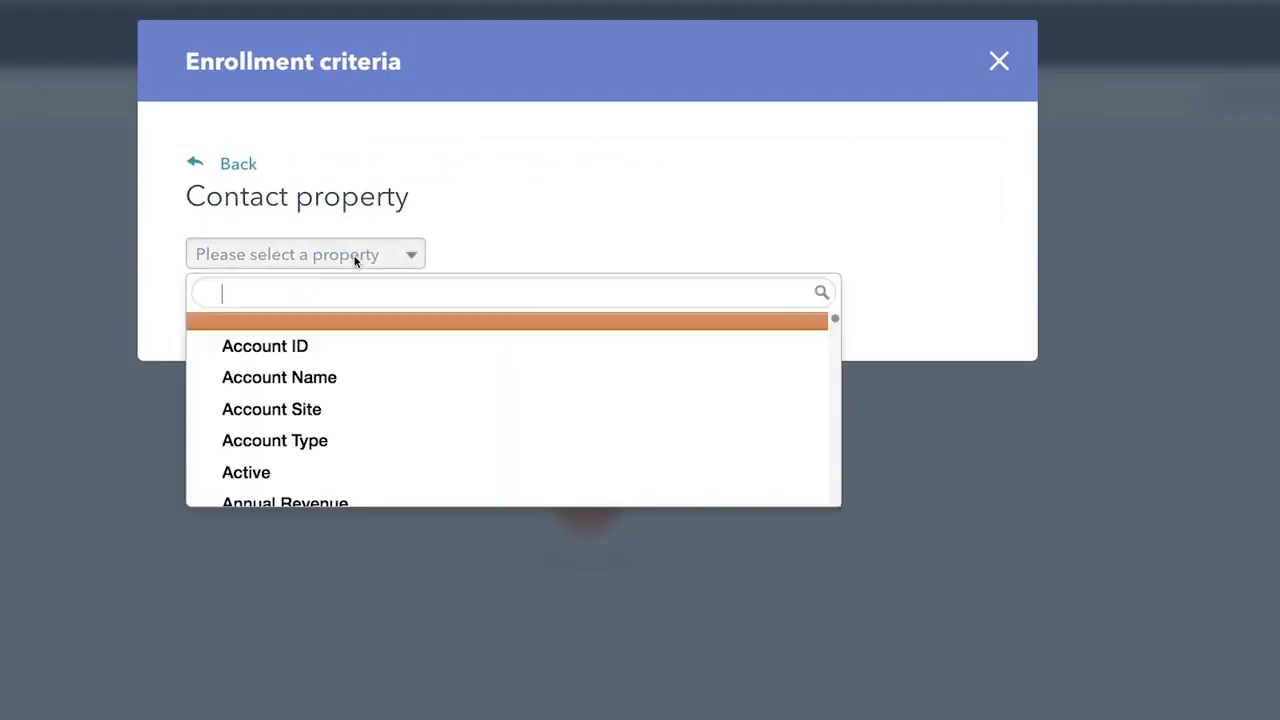
pyautogui.write('lifecy')
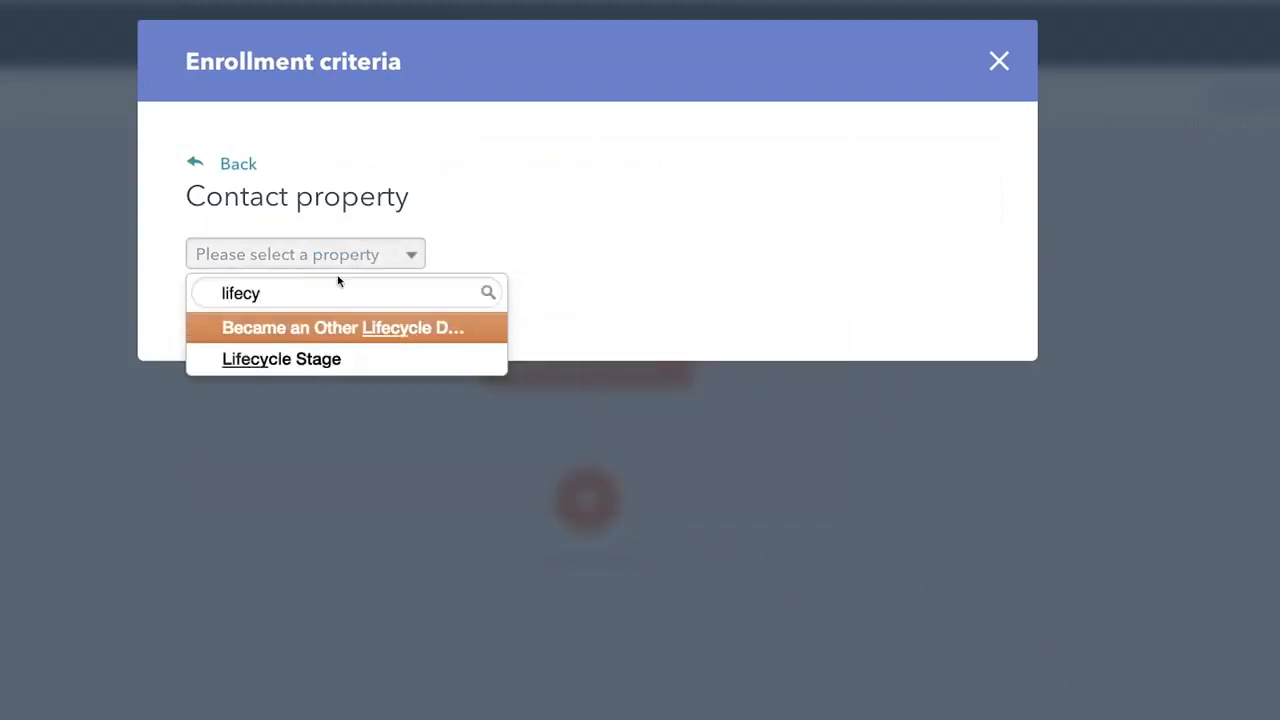
pyautogui.click(295, 366)
pyautogui.click(311, 359)
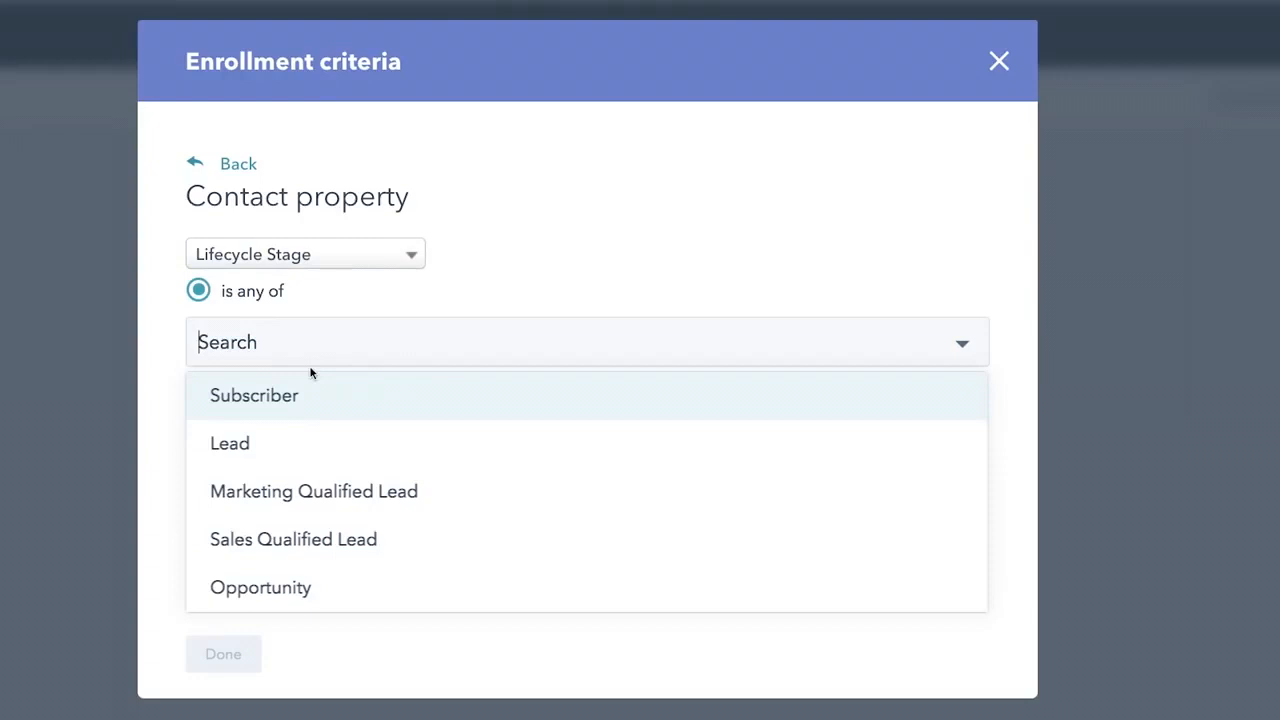
pyautogui.click(306, 440)
pyautogui.click(240, 655)
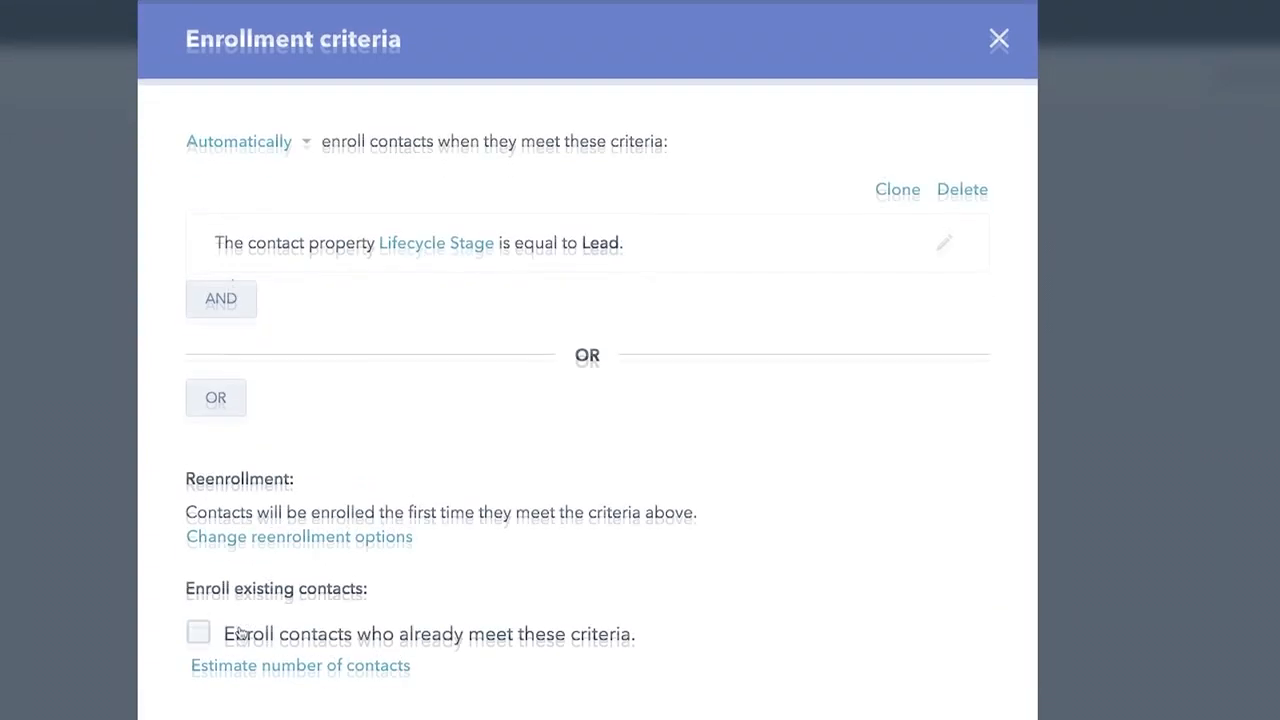
pyautogui.scroll(-2, 230, 650)
# - Save the enrollment criteria and add a Send email step with Lead Nurturing Email 1
pyautogui.click(222, 650)
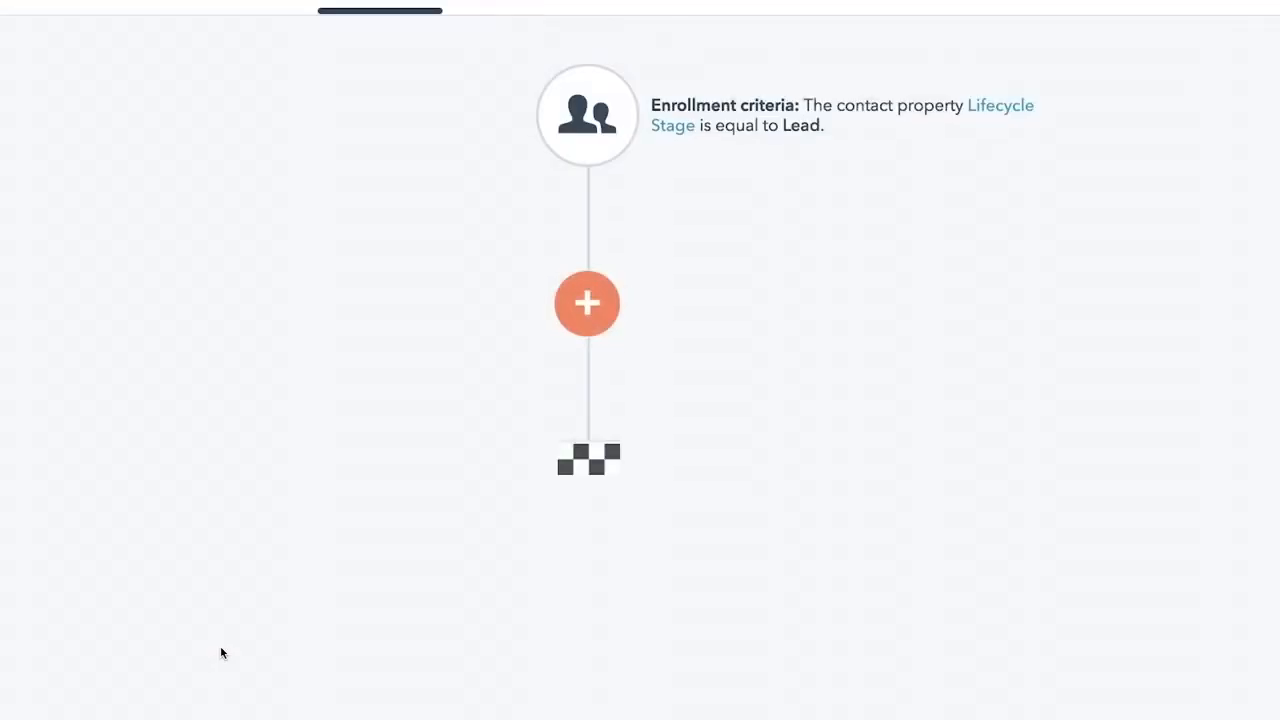
pyautogui.click(577, 353)
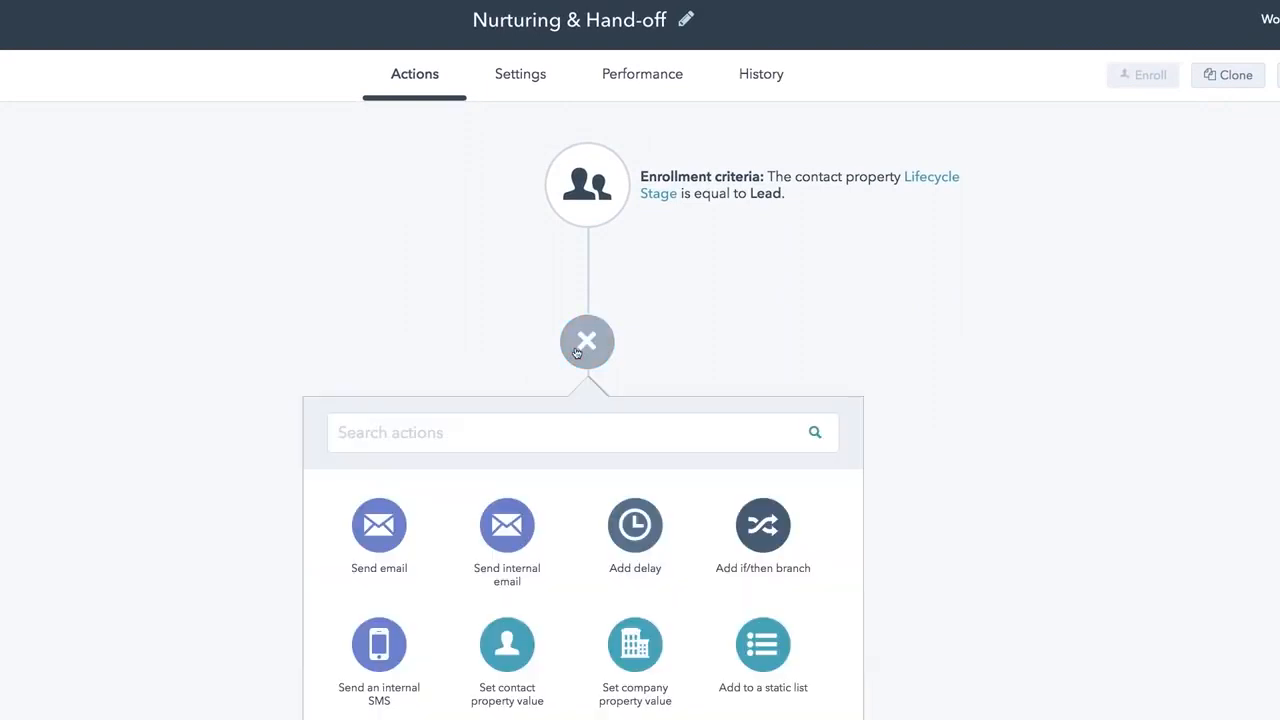
pyautogui.click(405, 530)
pyautogui.click(669, 557)
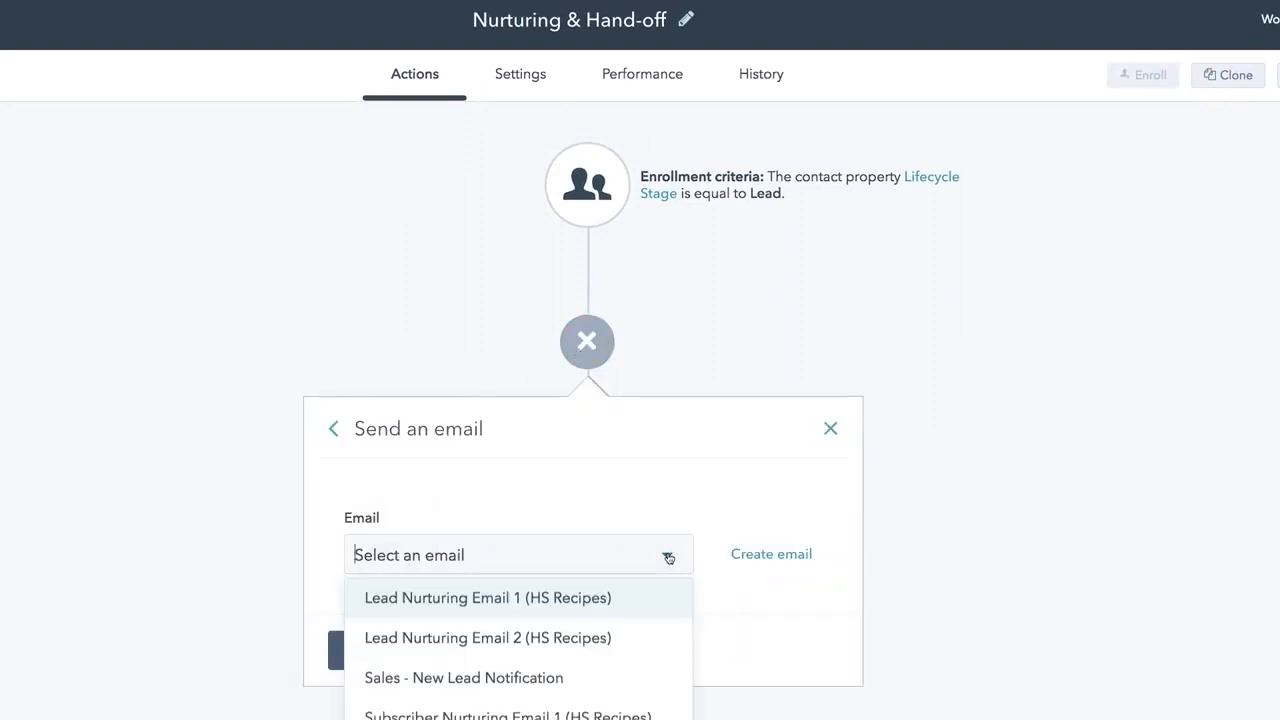
pyautogui.click(650, 598)
pyautogui.click(380, 650)
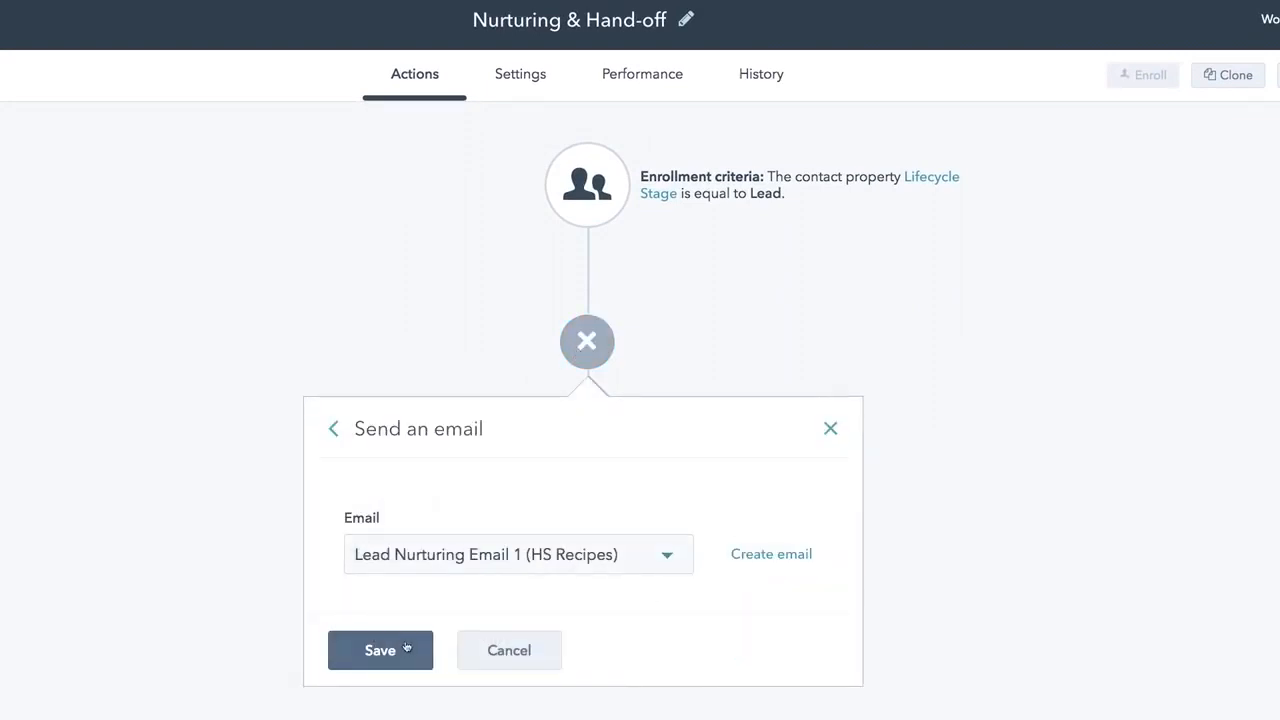
# - Add a 3-day delay after the nurturing email
pyautogui.click(590, 484)
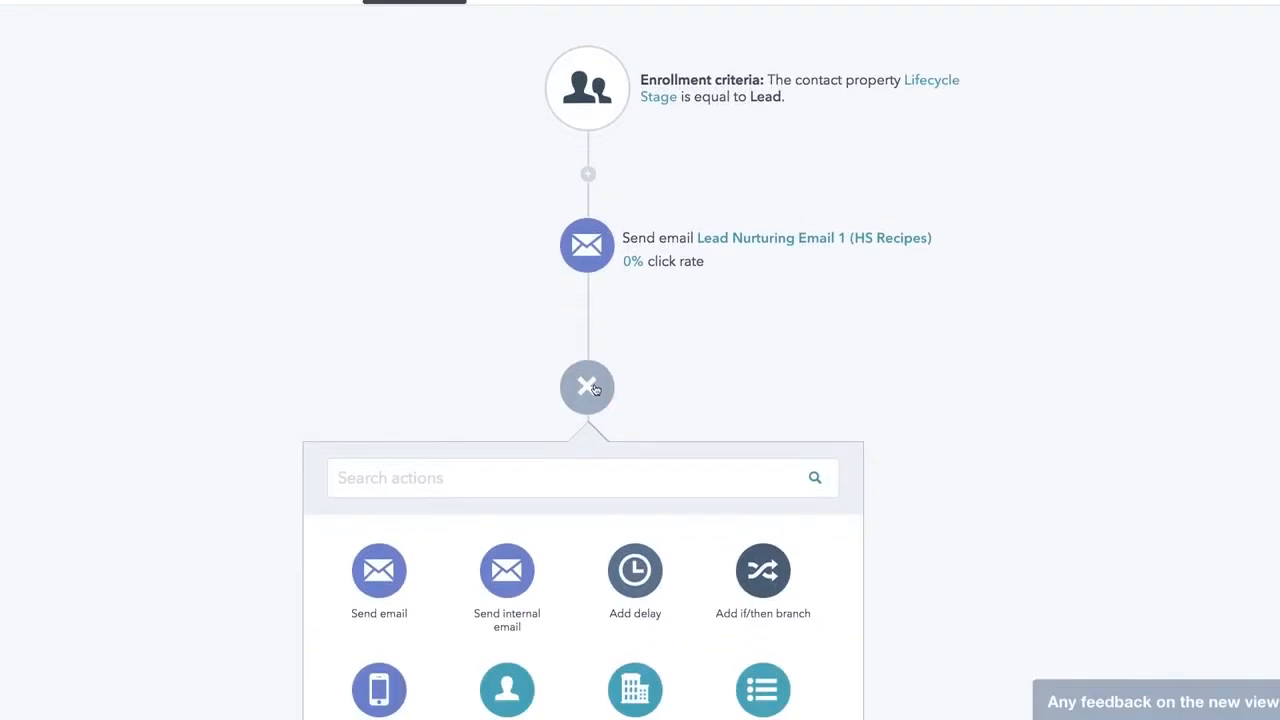
pyautogui.click(636, 572)
pyautogui.click(381, 558)
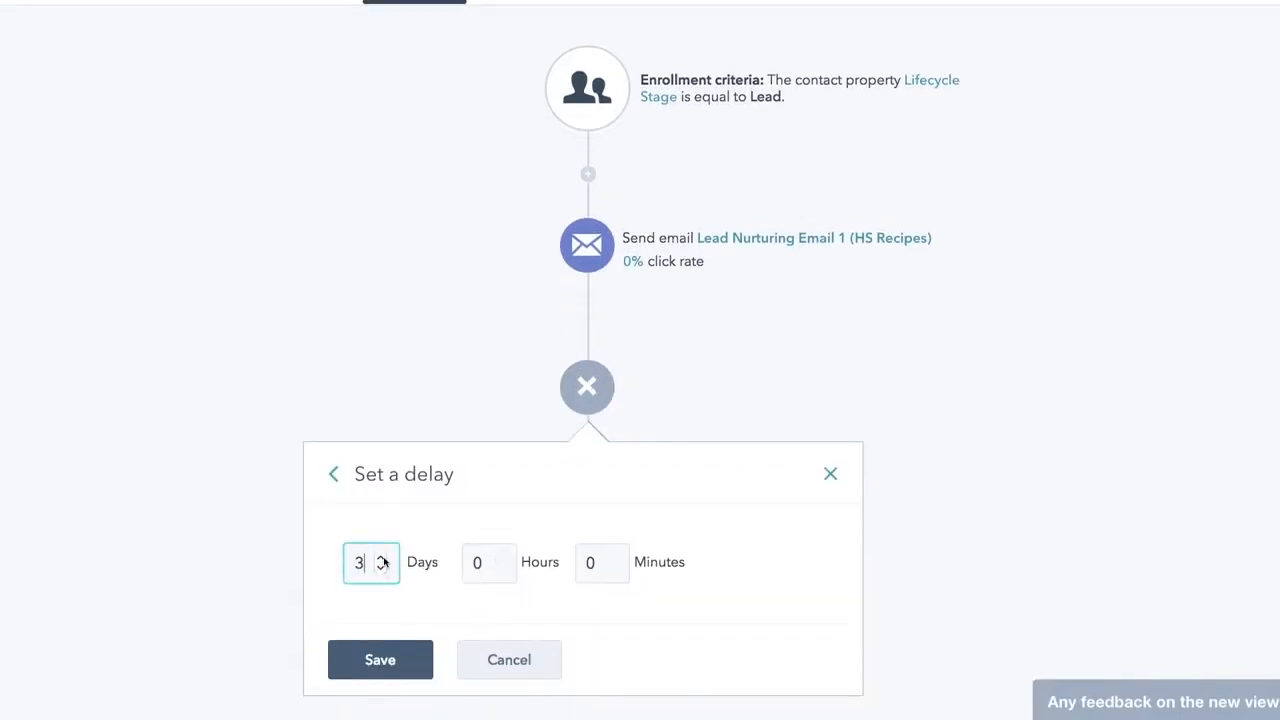
pyautogui.click(380, 660)
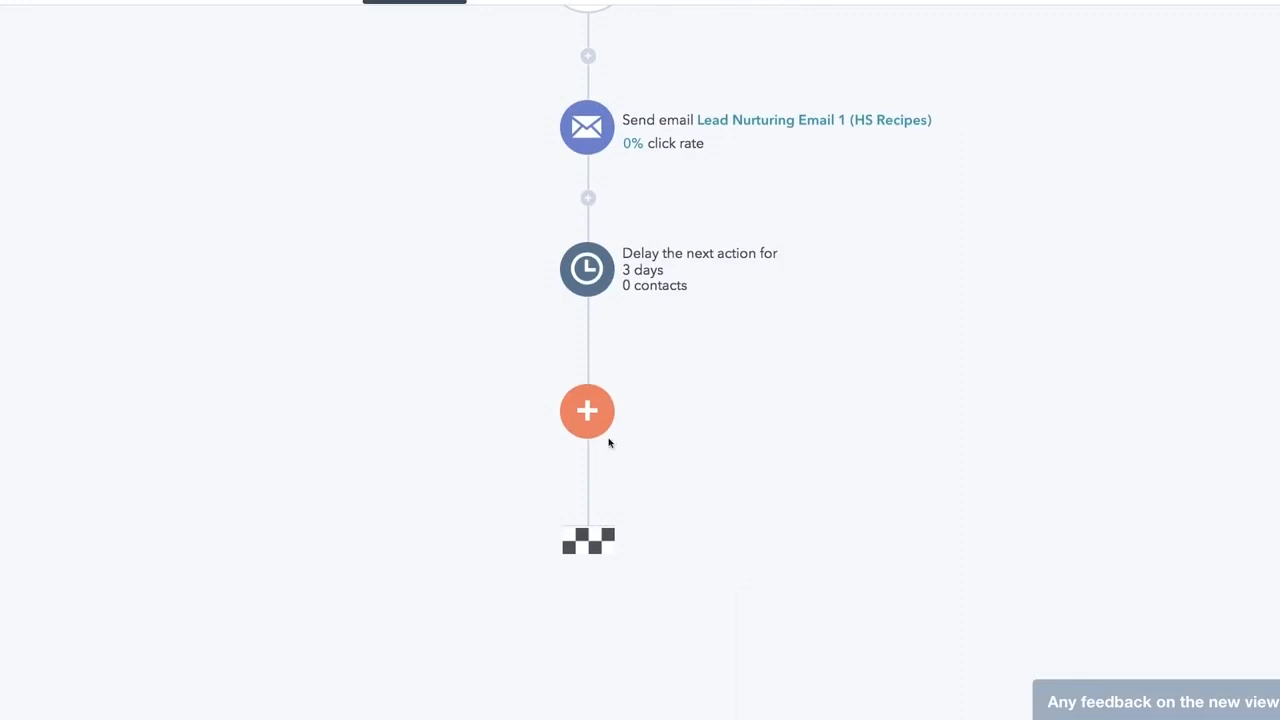
# - Add an if/then branch on HubSpot Score greater than 50
pyautogui.click(605, 437)
pyautogui.click(767, 313)
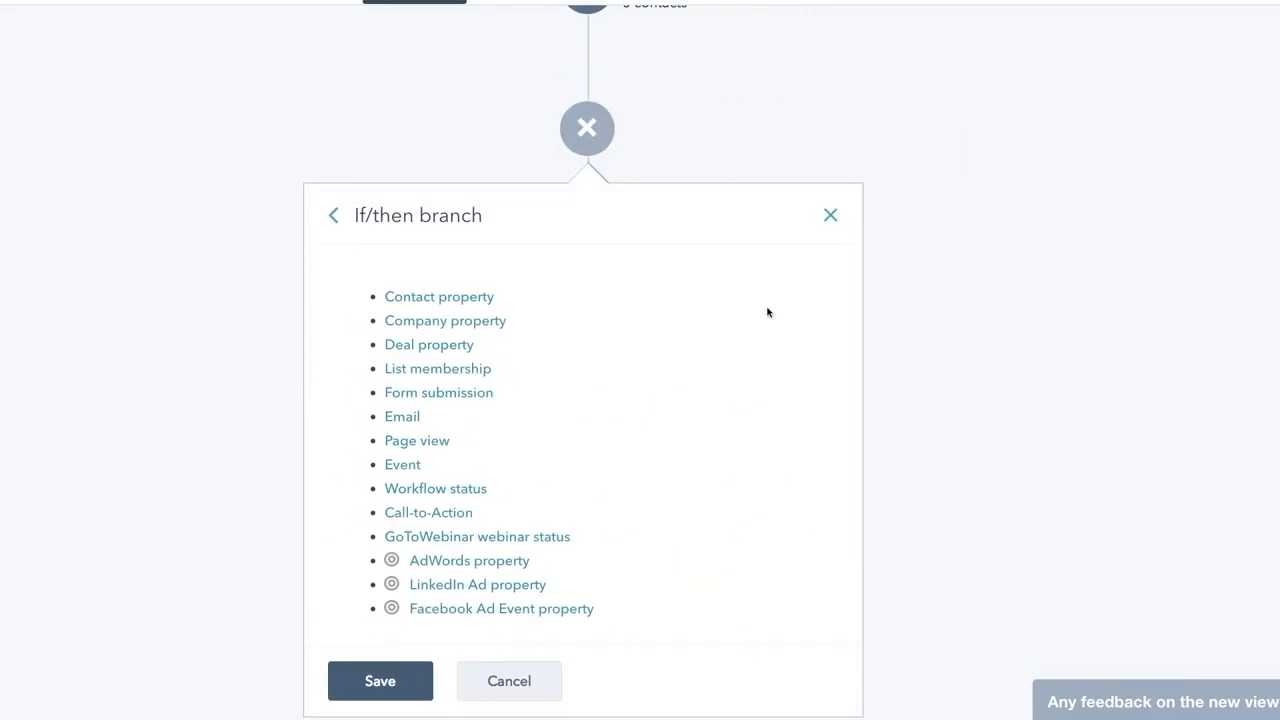
pyautogui.click(481, 300)
pyautogui.click(488, 374)
pyautogui.write('score')
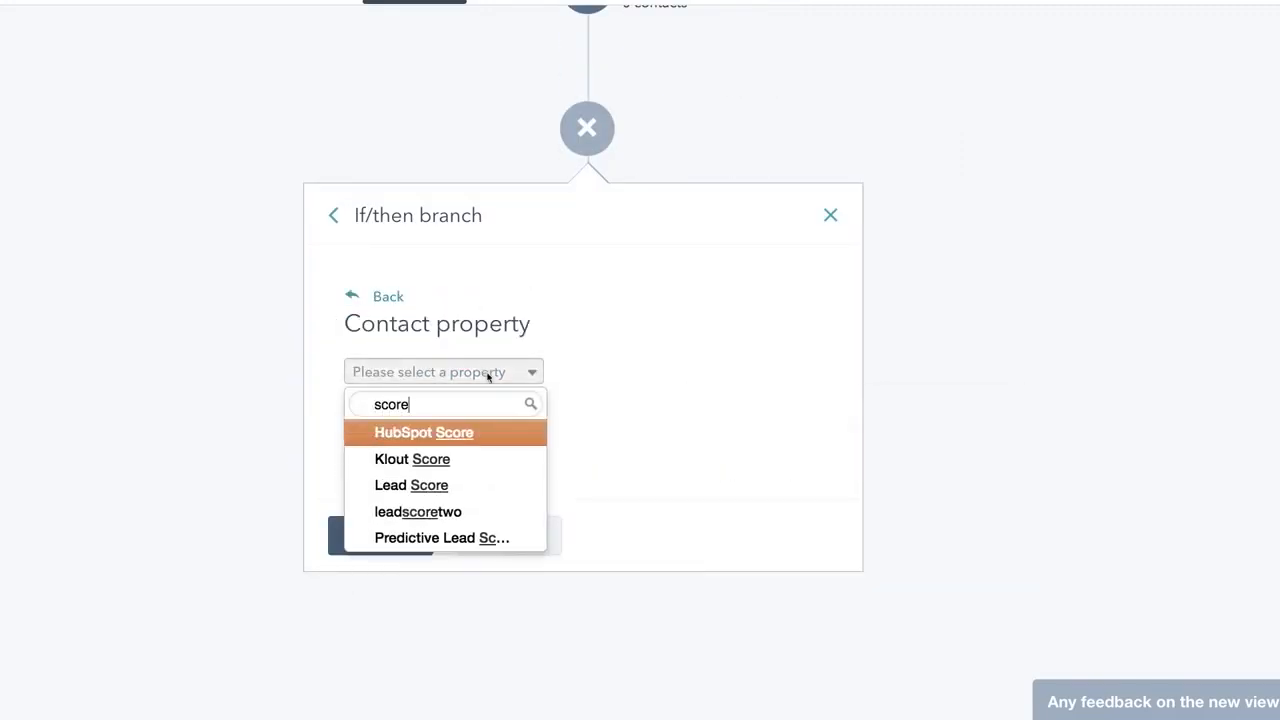
pyautogui.click(441, 436)
pyautogui.click(373, 602)
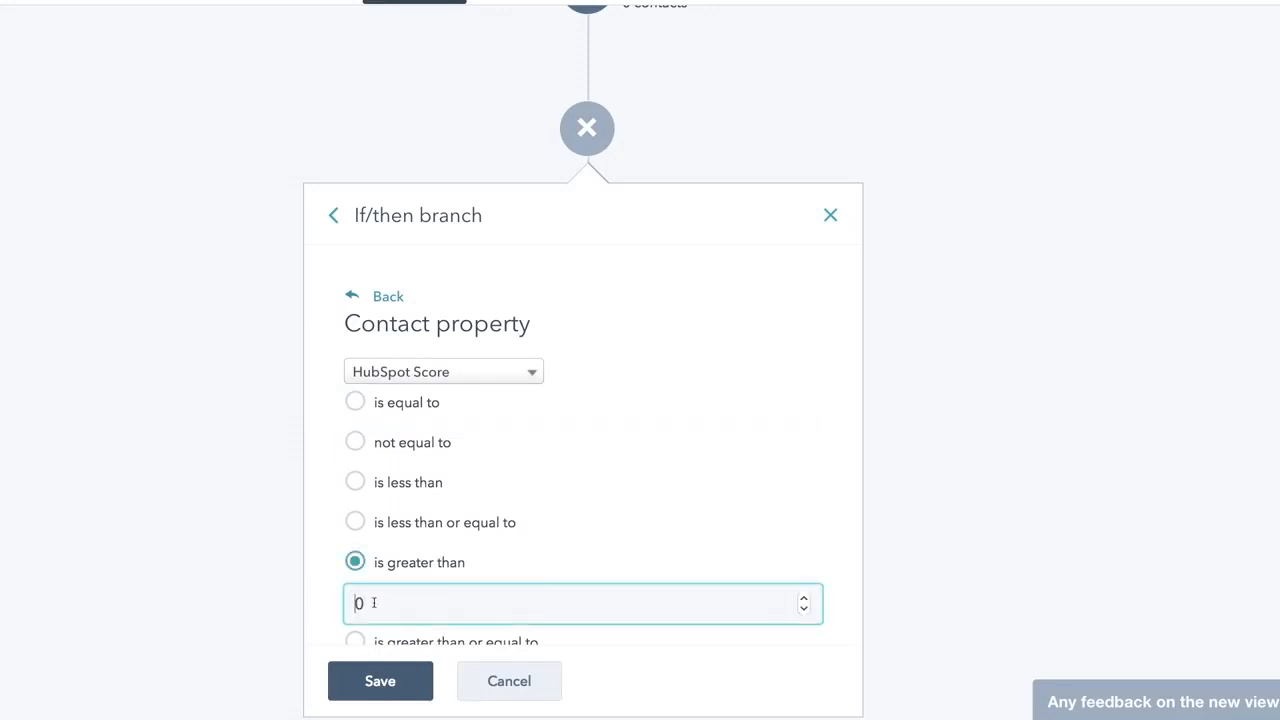
pyautogui.write('5')
pyautogui.click(380, 681)
pyautogui.click(363, 355)
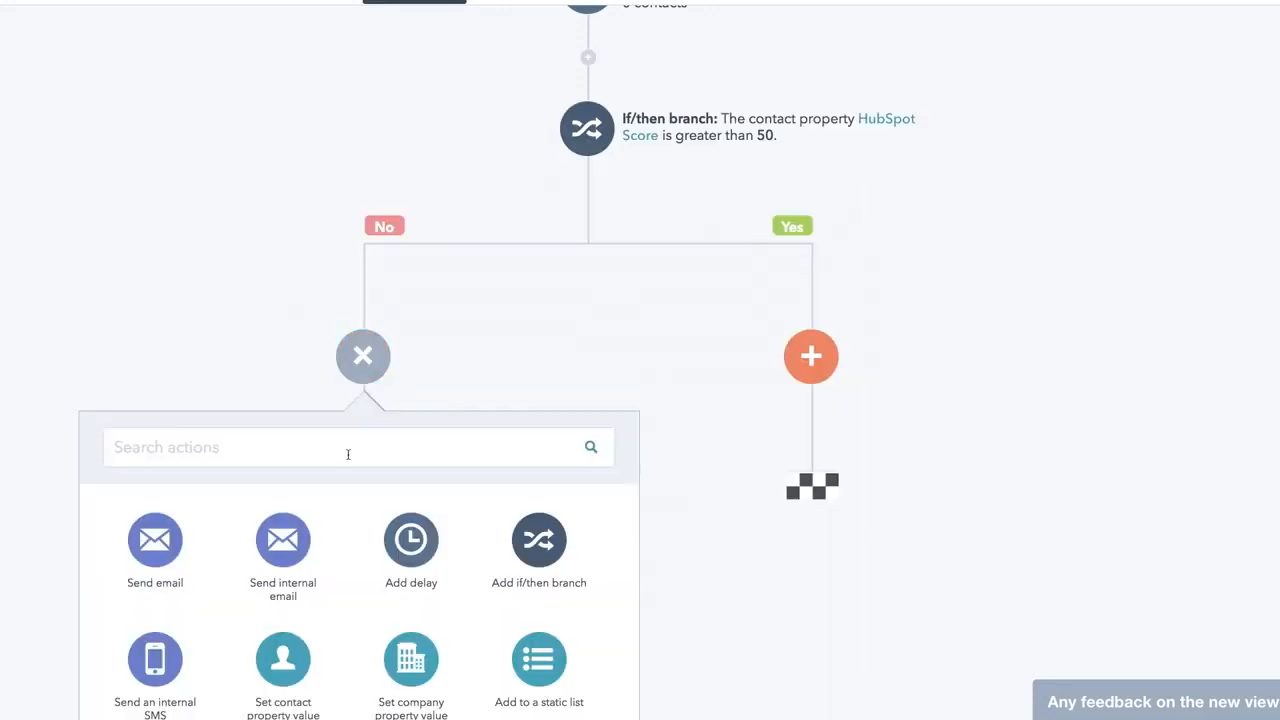
# - Add No-path contacts to the MQL Nurturing list and send Sales - New Lead Notification to HS Owner Email
pyautogui.click(557, 663)
pyautogui.click(400, 562)
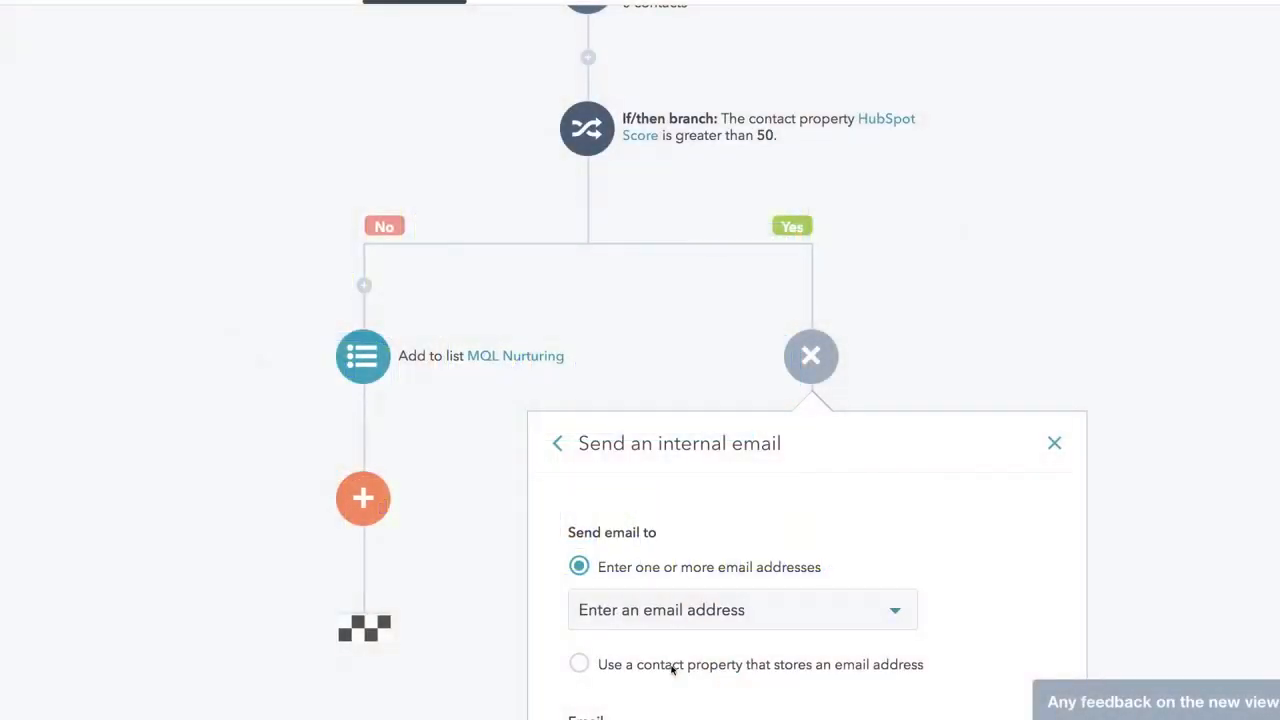
pyautogui.click(672, 665)
pyautogui.scroll(-2, 977, 545)
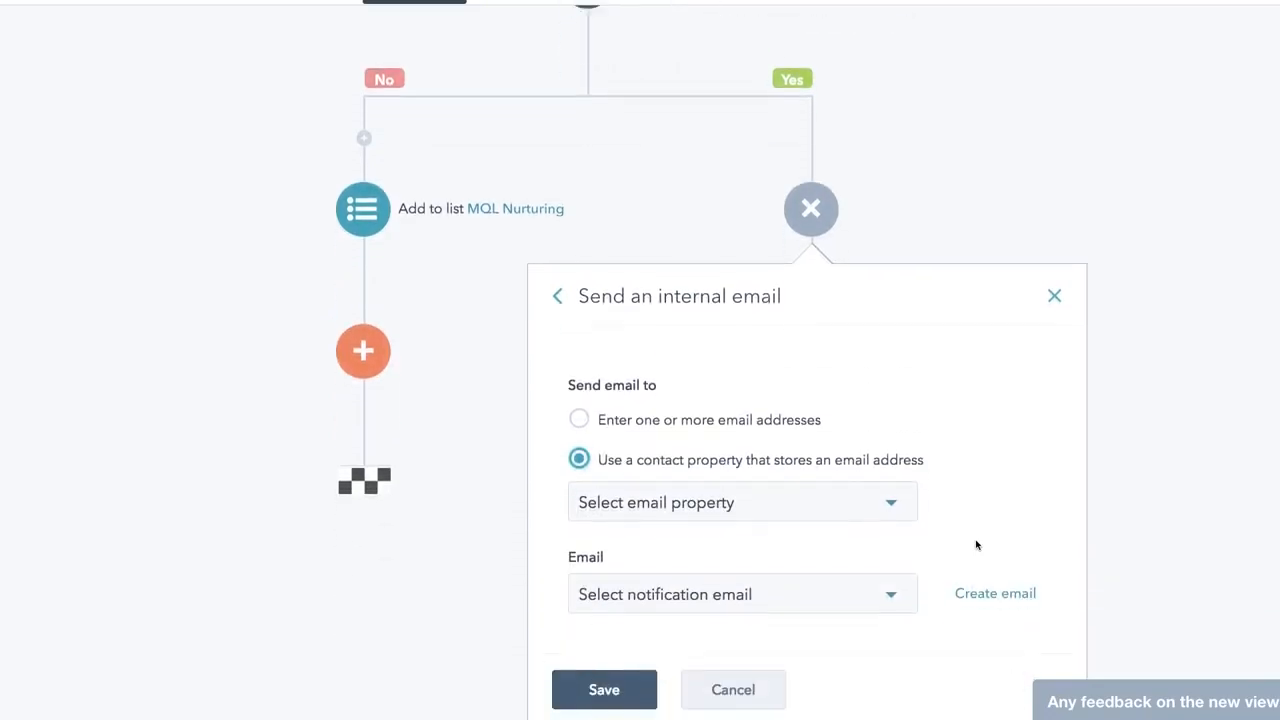
pyautogui.click(890, 456)
pyautogui.write('owne')
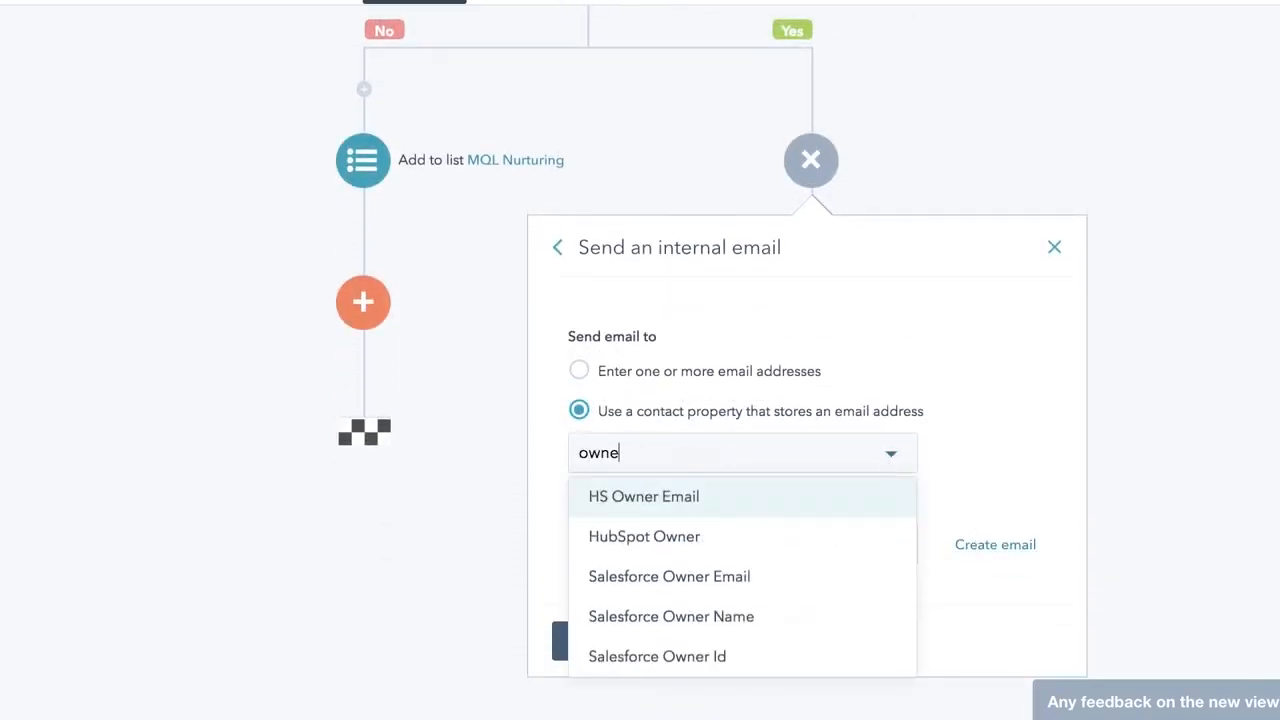
pyautogui.press('Return')
pyautogui.click(889, 545)
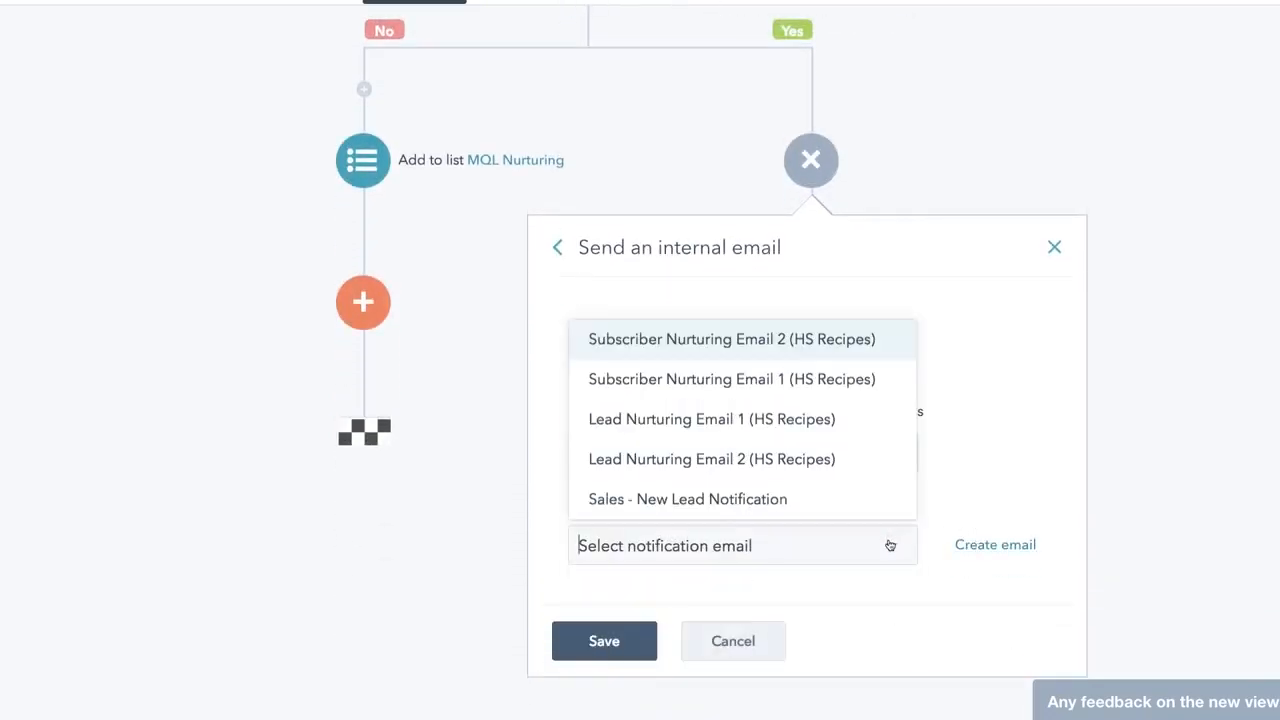
pyautogui.click(877, 491)
pyautogui.click(638, 640)
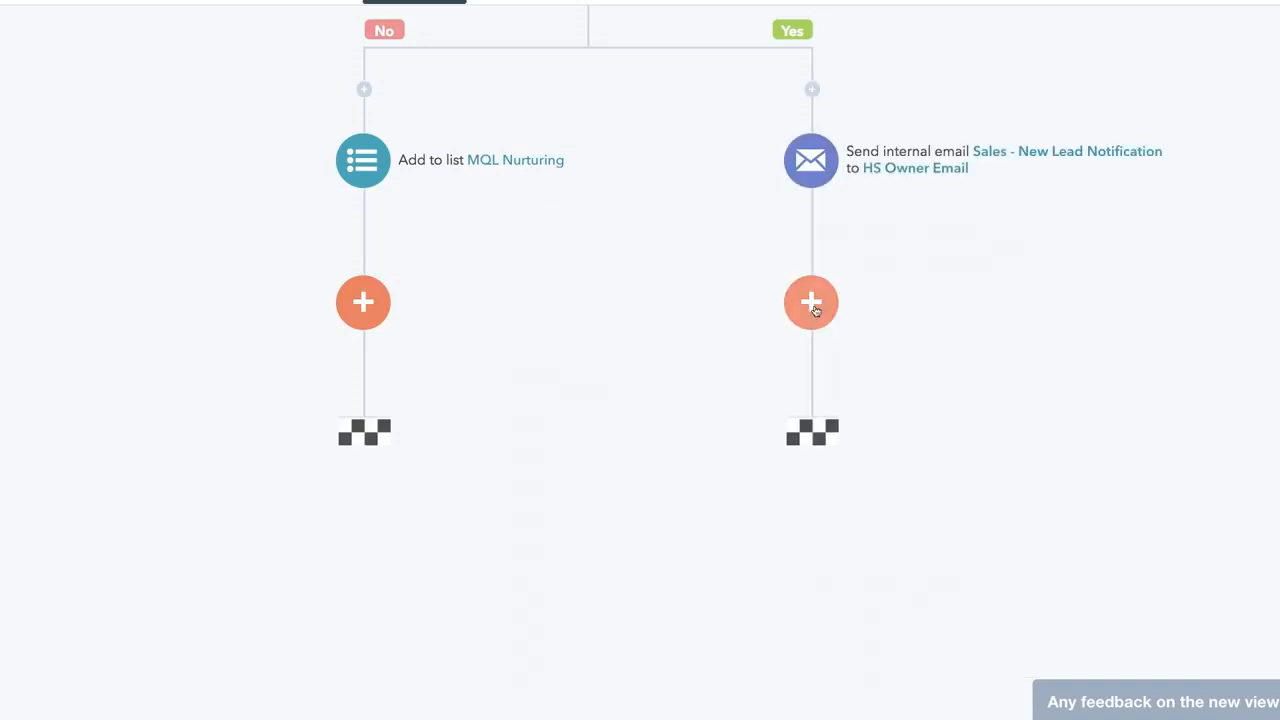
# - On the Yes path, create a task: 'You have a new lead! Please review their timeline and follow up'
pyautogui.click(816, 312)
pyautogui.scroll(-3, 1146, 367)
pyautogui.scroll(-4, 1051, 314)
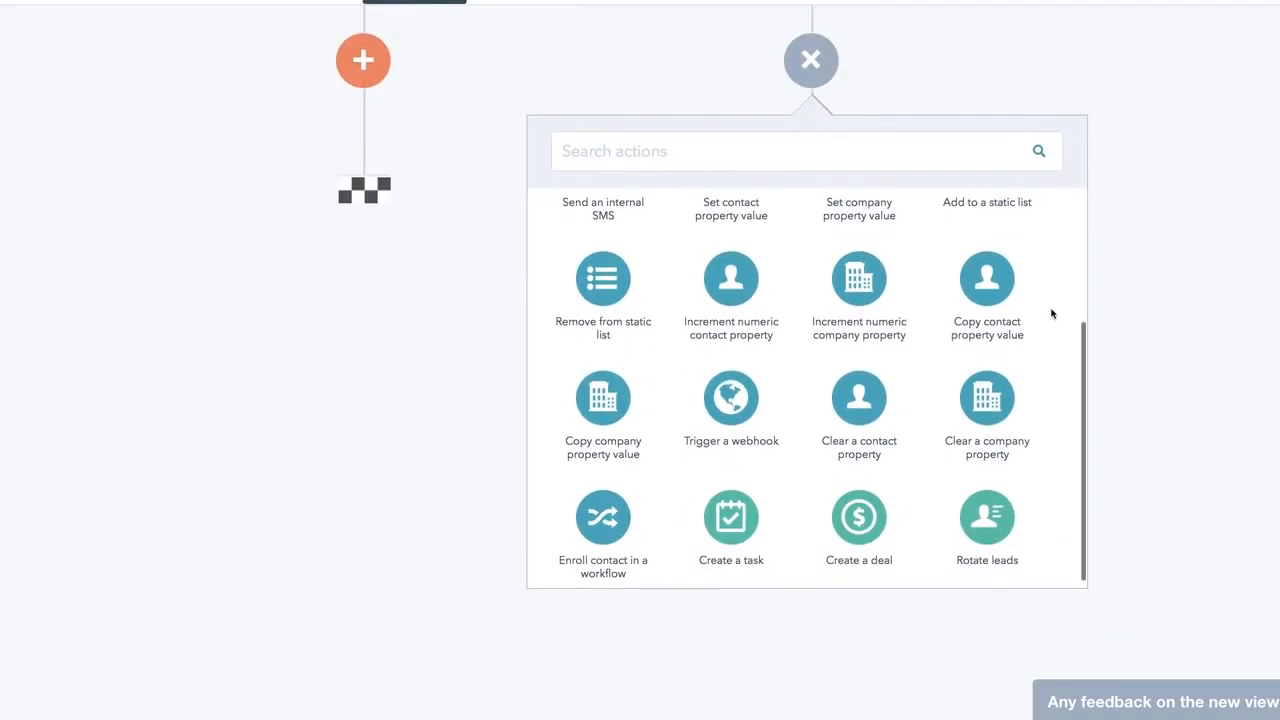
pyautogui.click(745, 515)
pyautogui.scroll(-2, 740, 480)
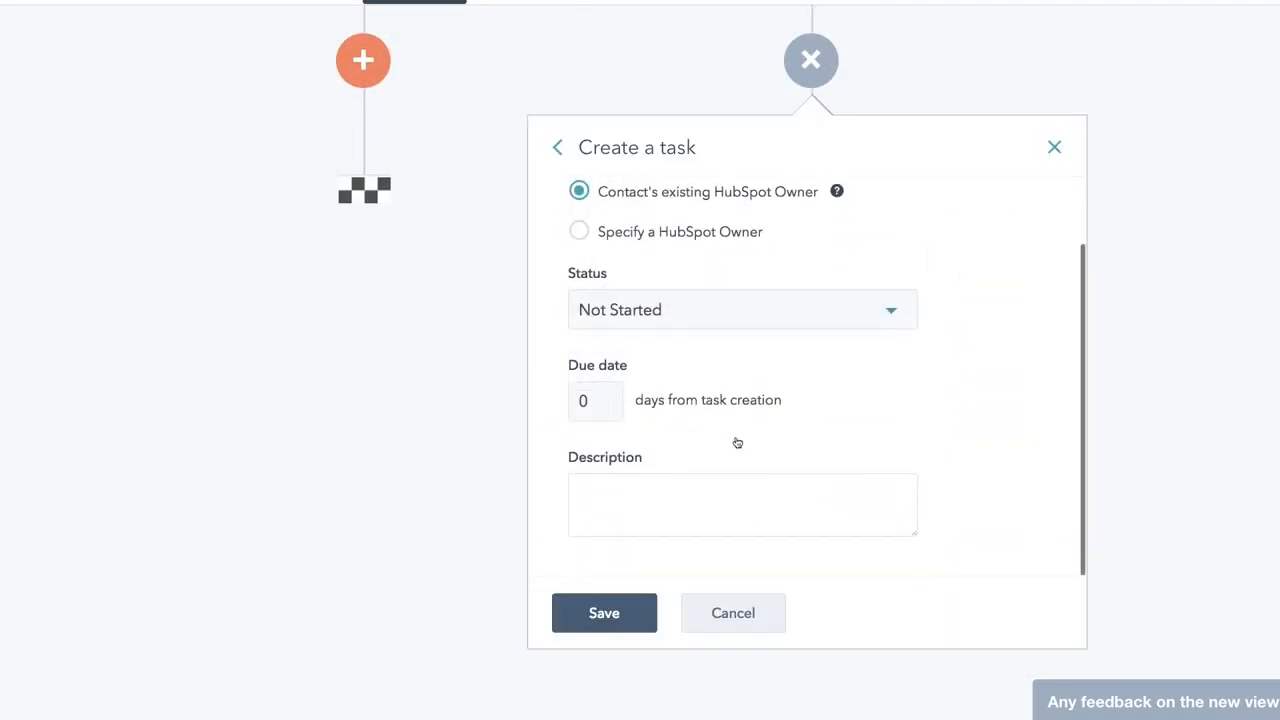
pyautogui.click(611, 491)
pyautogui.write('You have a new lead! Please review their timeline and follow up accordingly.')
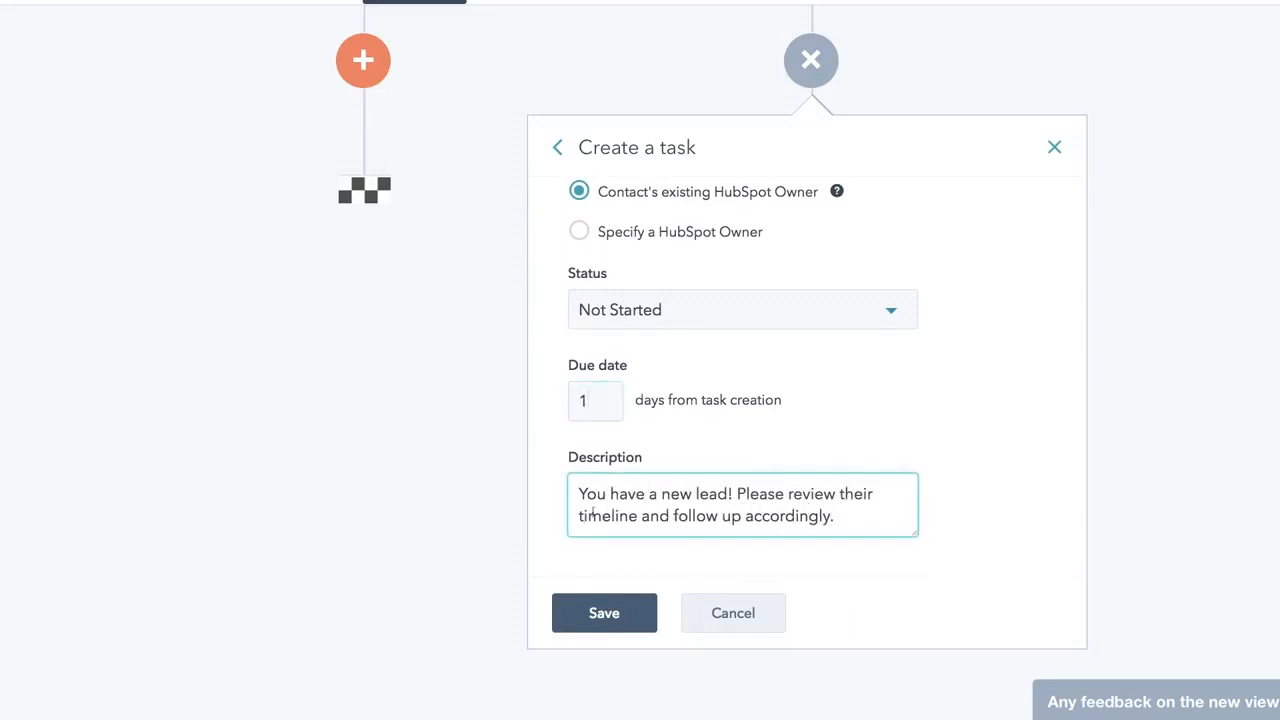
pyautogui.click(604, 613)
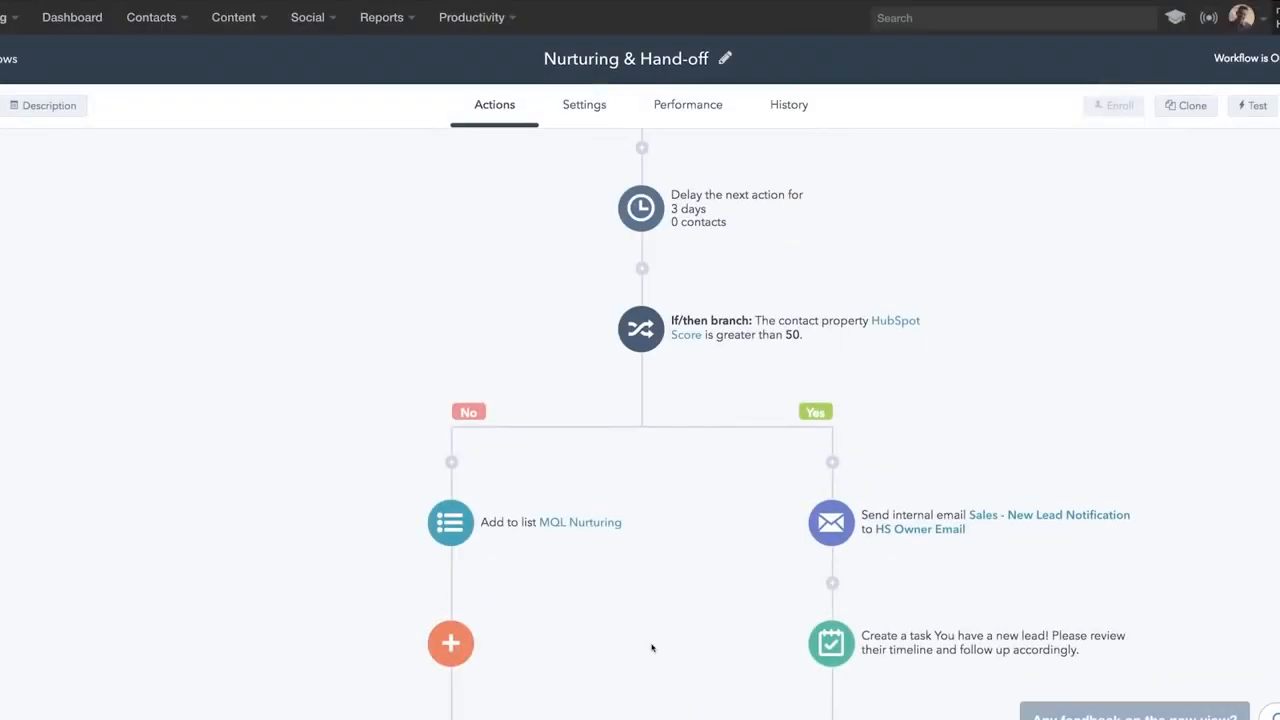
pyautogui.scroll(2, 651, 648)
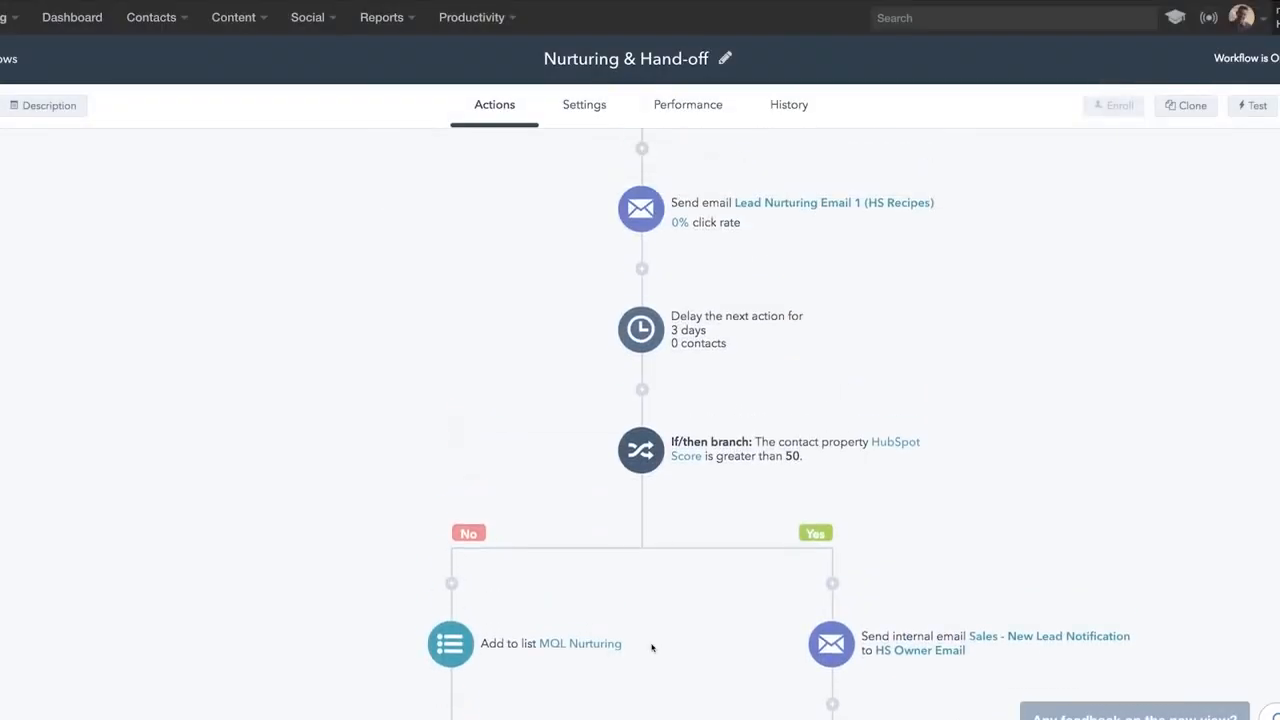
pyautogui.scroll(2, 651, 648)
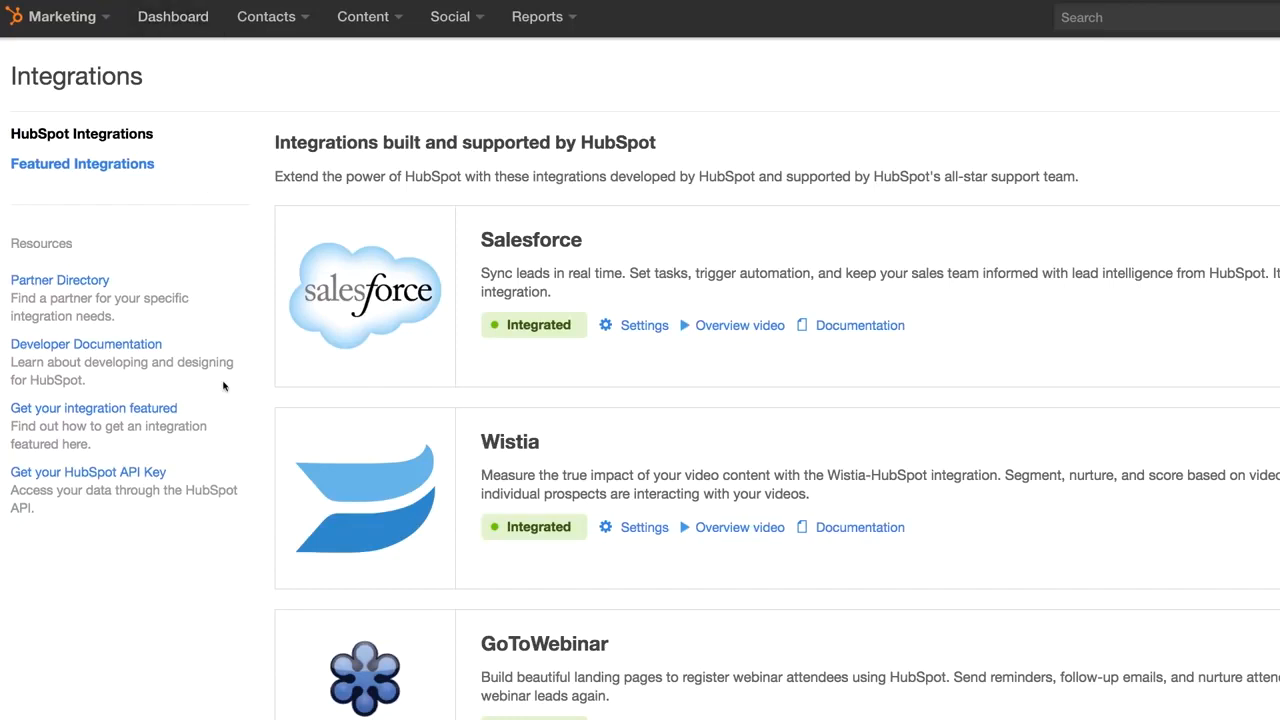
# - Open the Salesforce integration settings and scroll to its credentials and API Call Use section
pyautogui.click(635, 328)
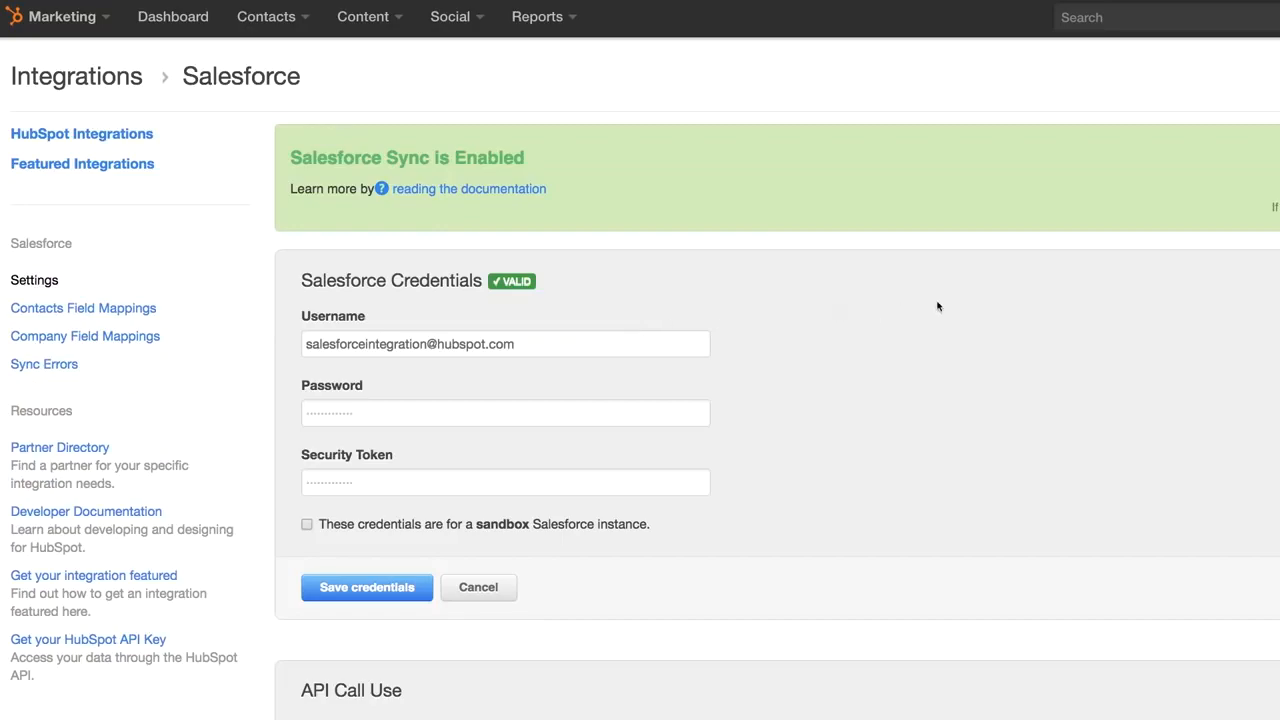
pyautogui.scroll(-5, 937, 306)
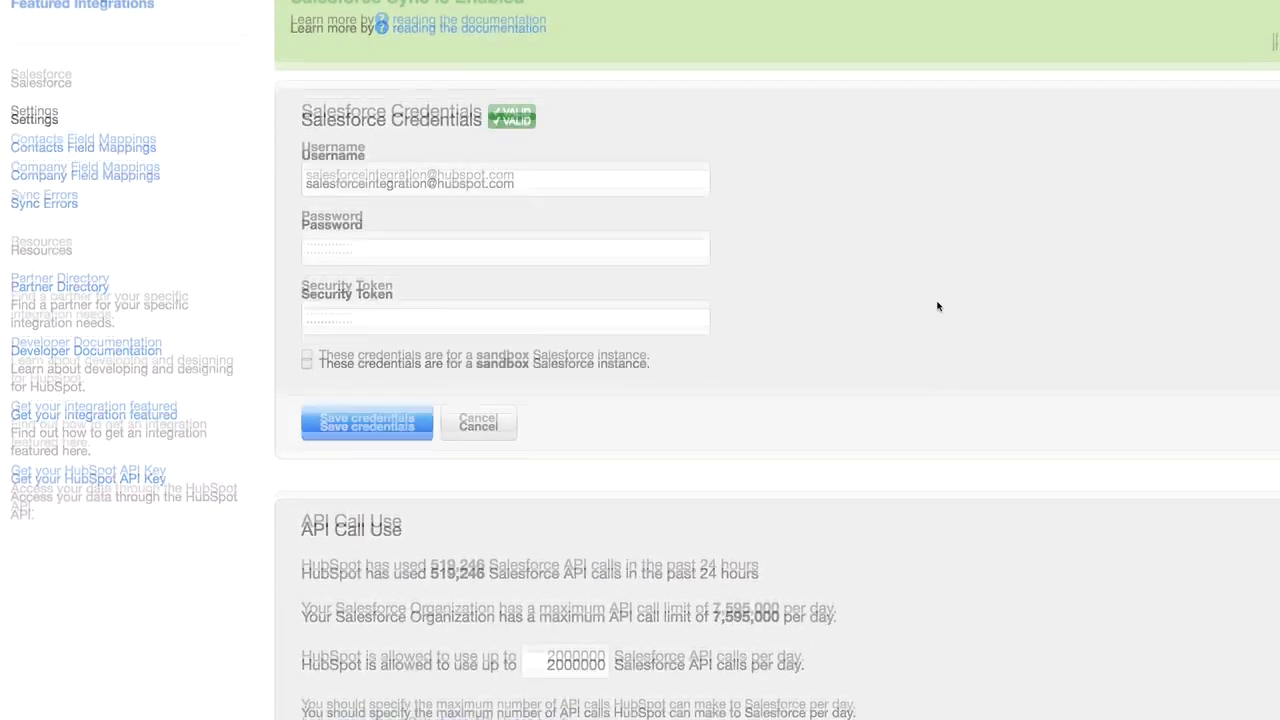
pyautogui.scroll(-5, 937, 306)
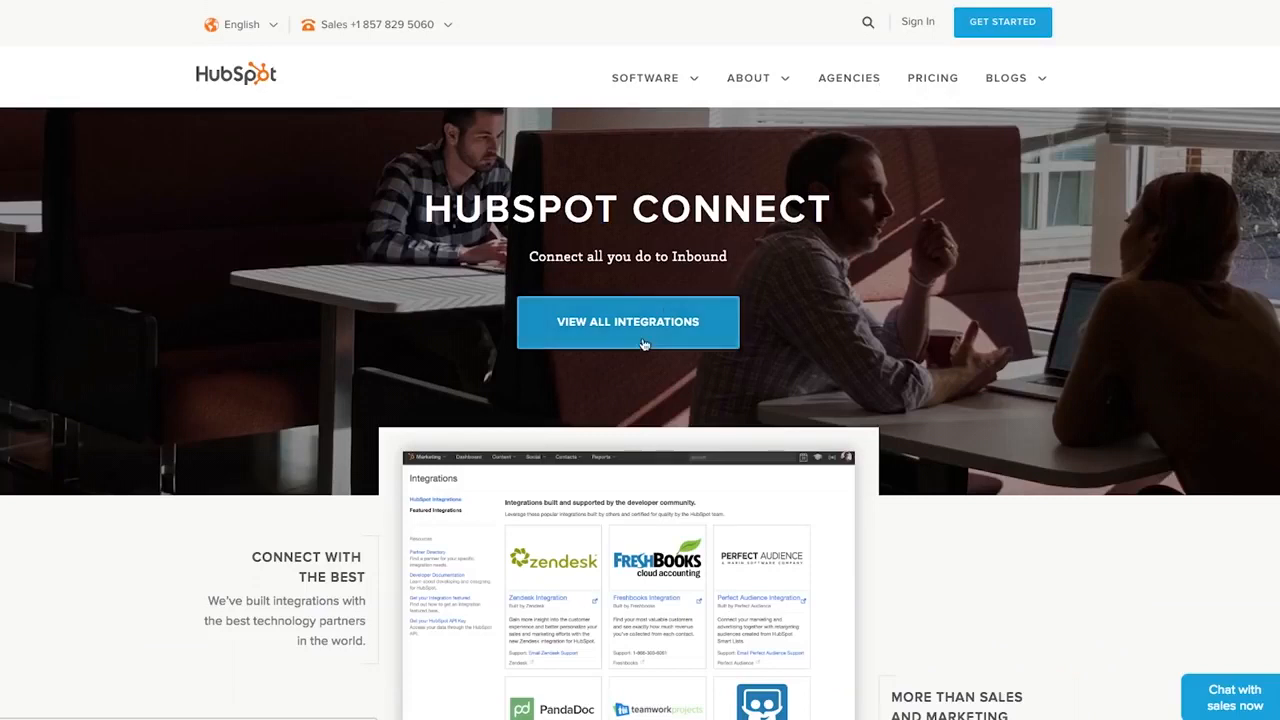
# - View all HubSpot integrations, scroll through the list, and open the Shopify integration details
pyautogui.click(628, 322)
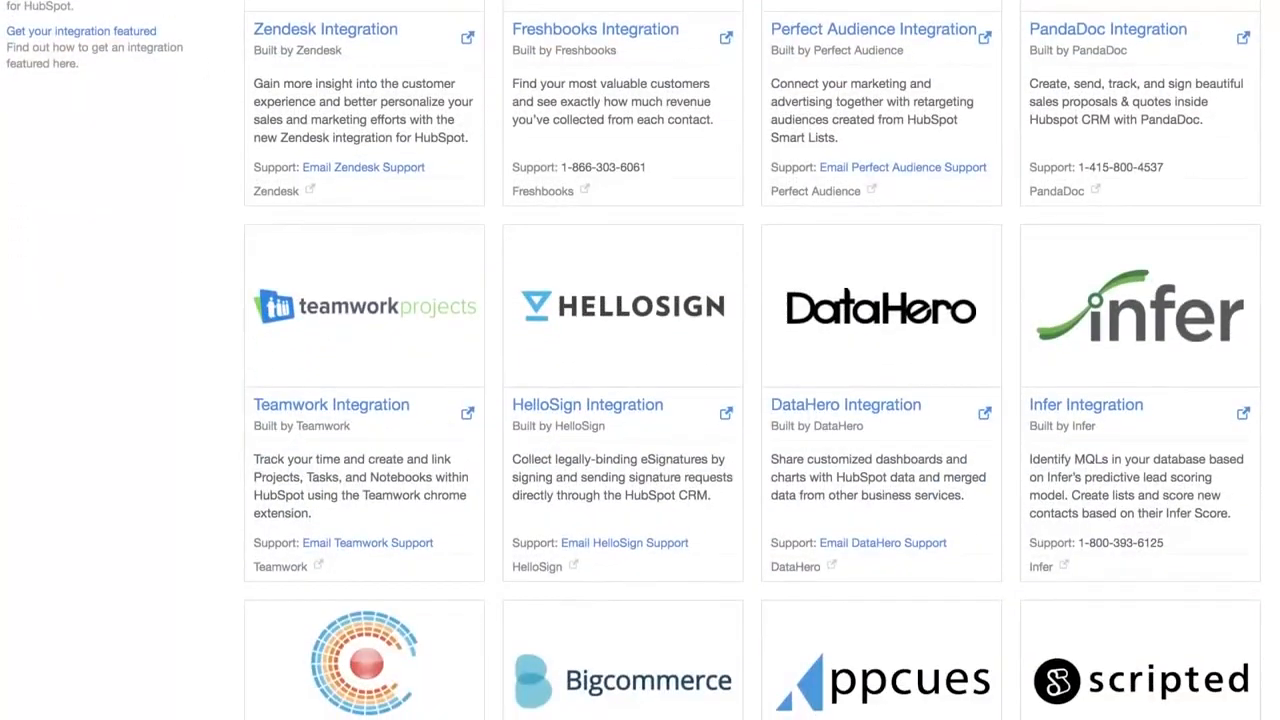
pyautogui.scroll(-7, 640, 360)
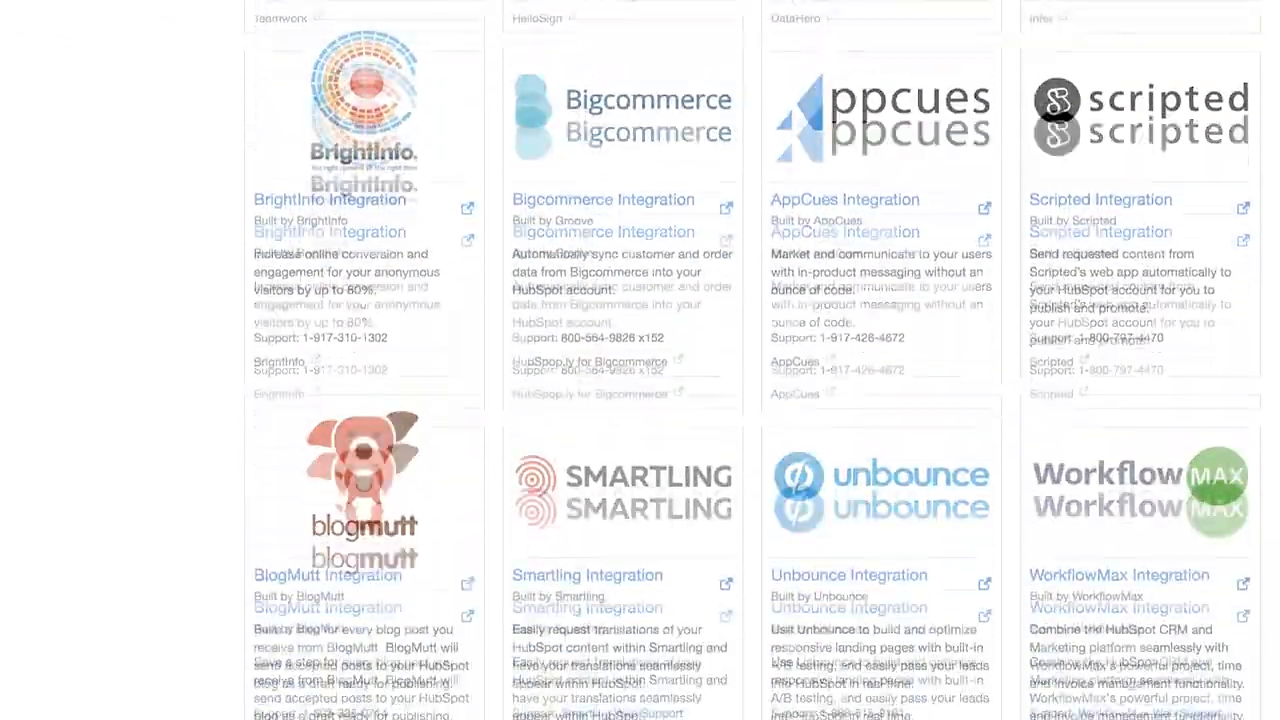
pyautogui.scroll(-3, 640, 360)
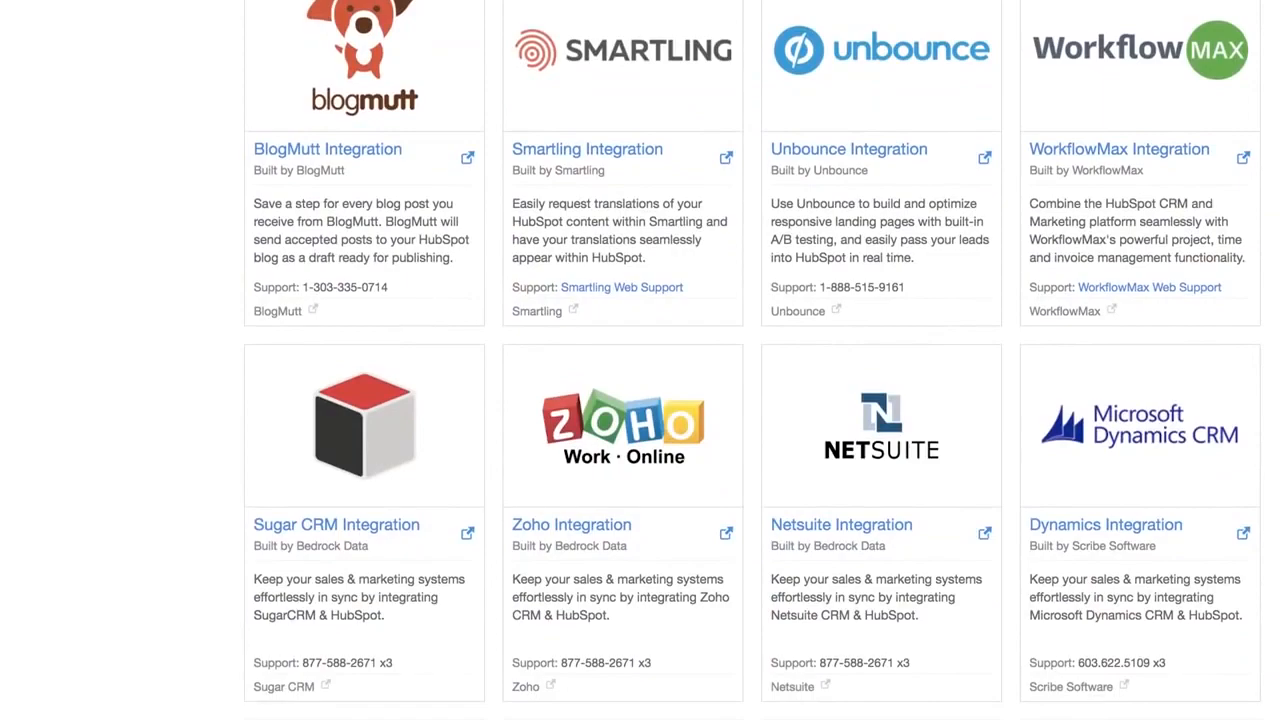
pyautogui.scroll(-3, 640, 360)
pyautogui.scroll(-5, 640, 360)
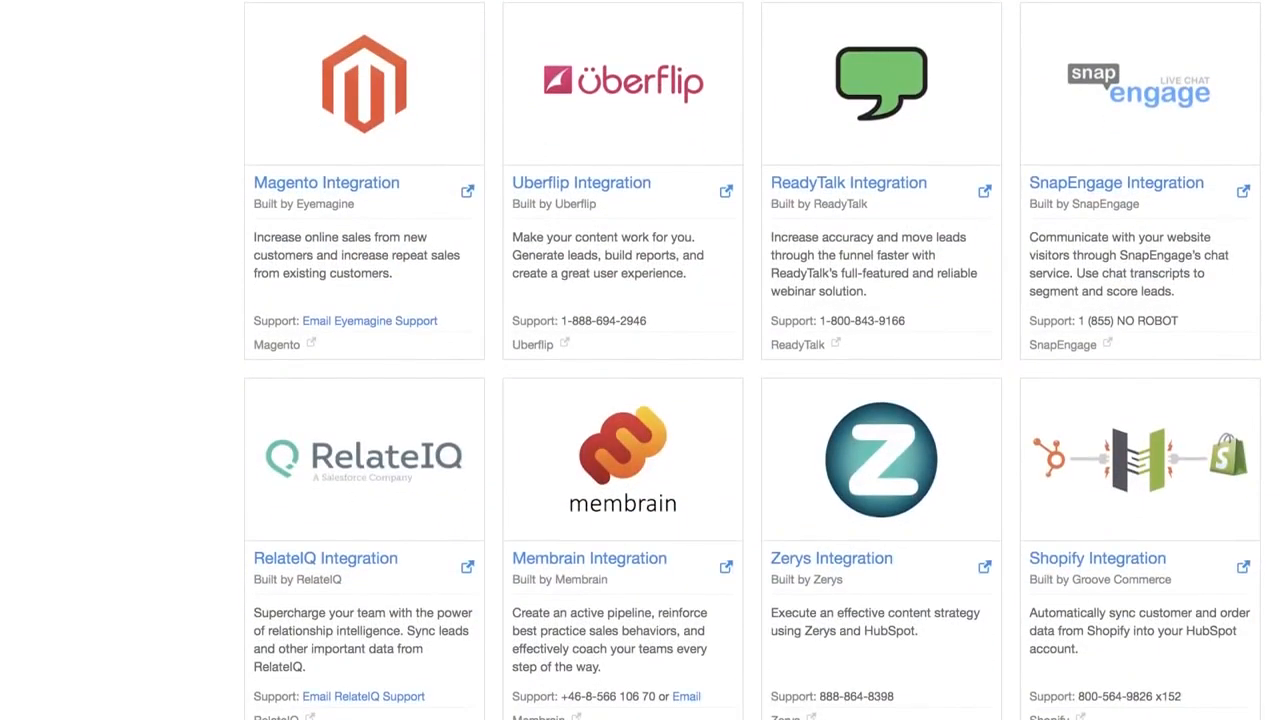
pyautogui.scroll(-3, 640, 360)
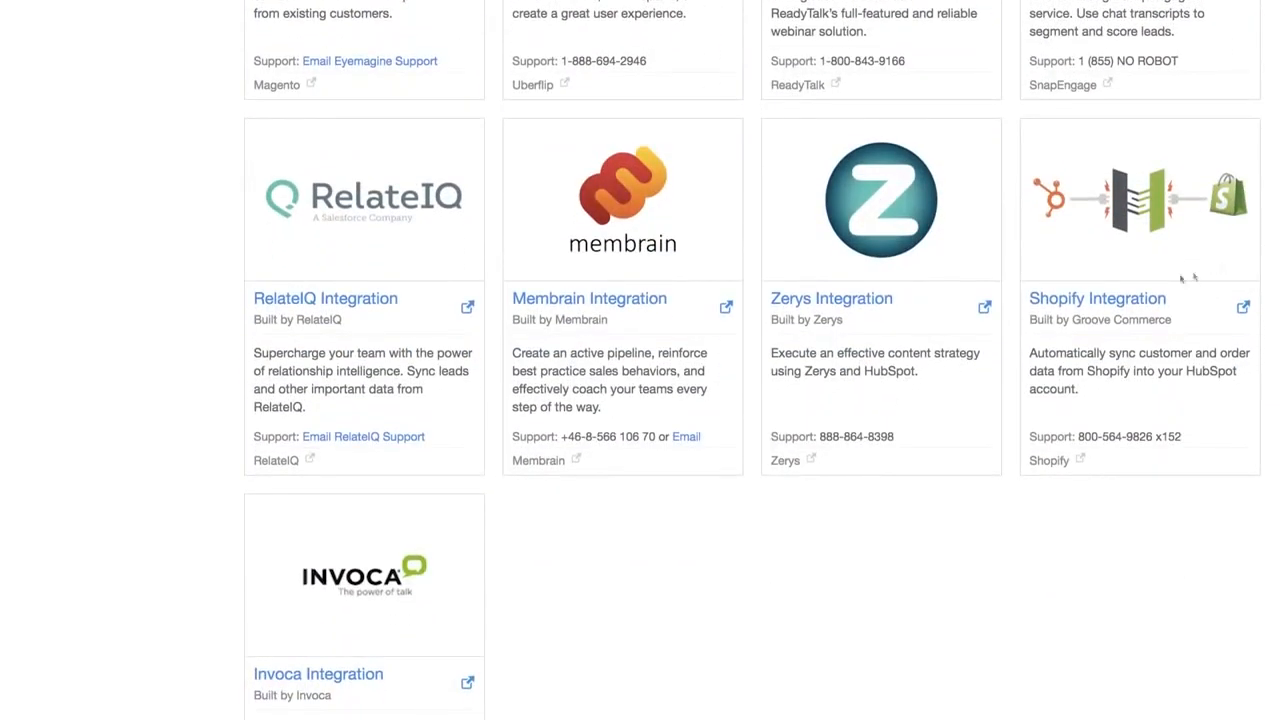
pyautogui.click(1137, 305)
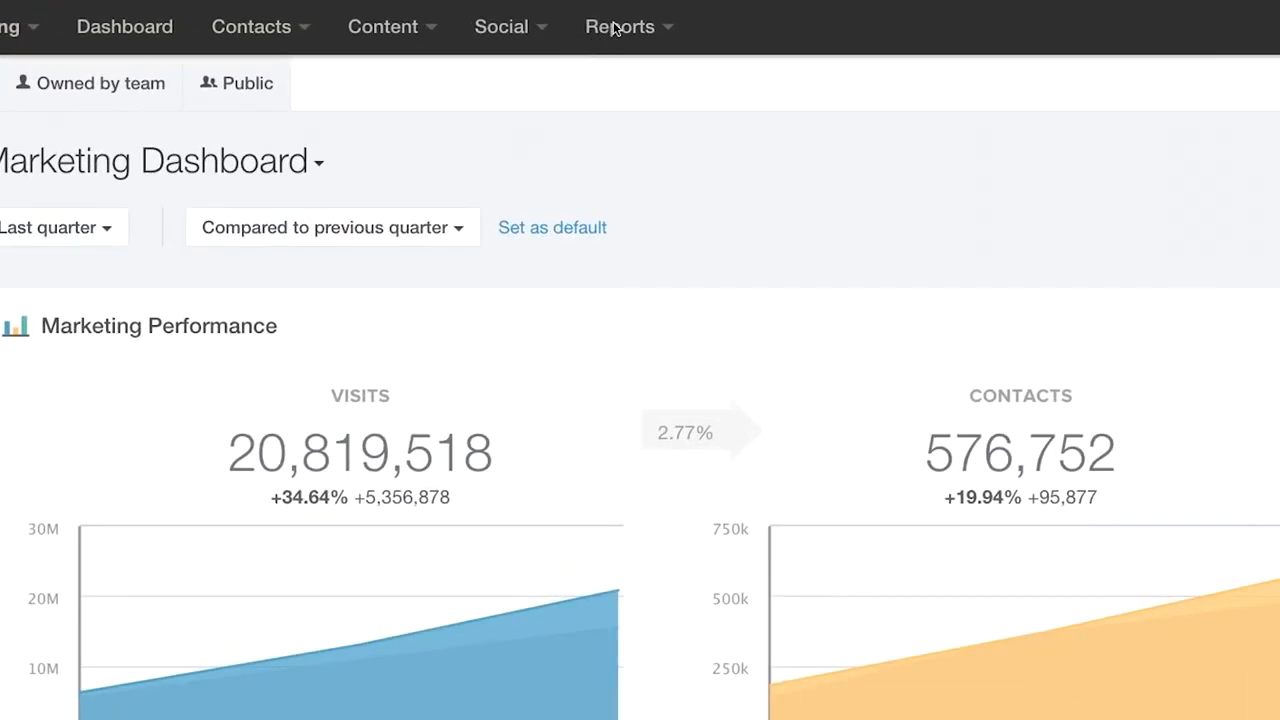
# - Go to Reports Home, then bring up the Reports menu of reporting areas
pyautogui.click(615, 28)
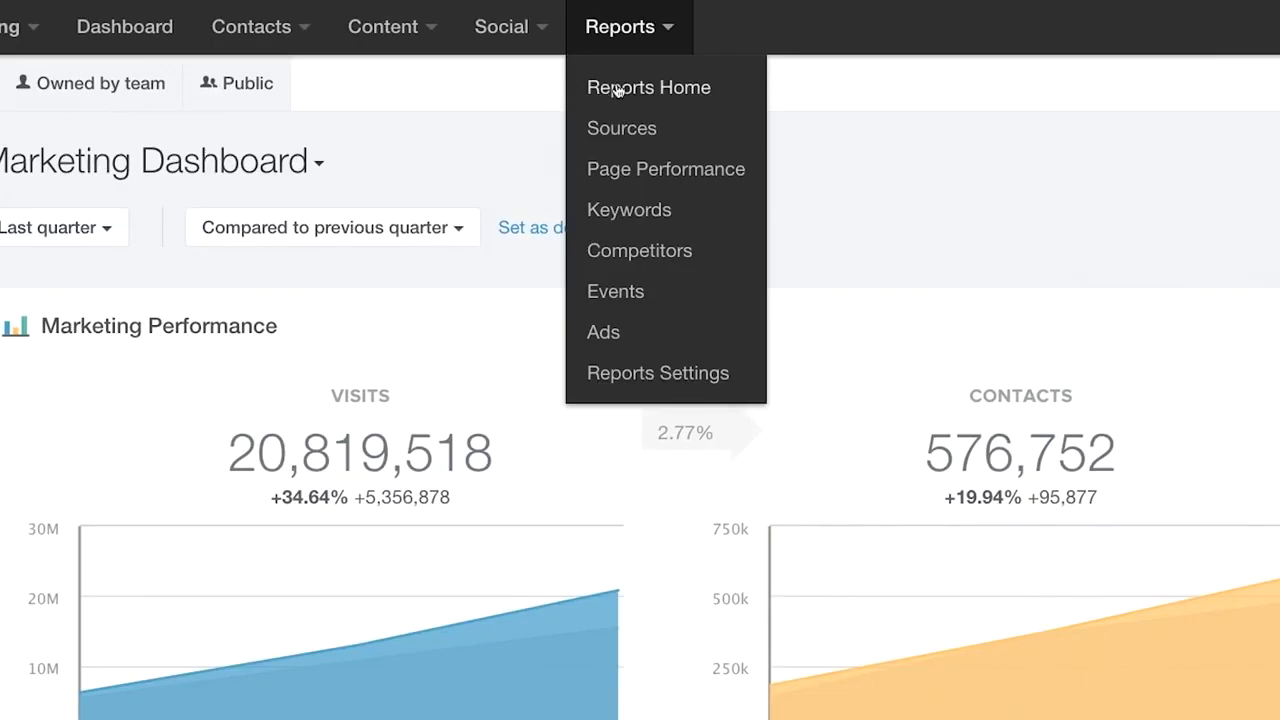
pyautogui.click(618, 90)
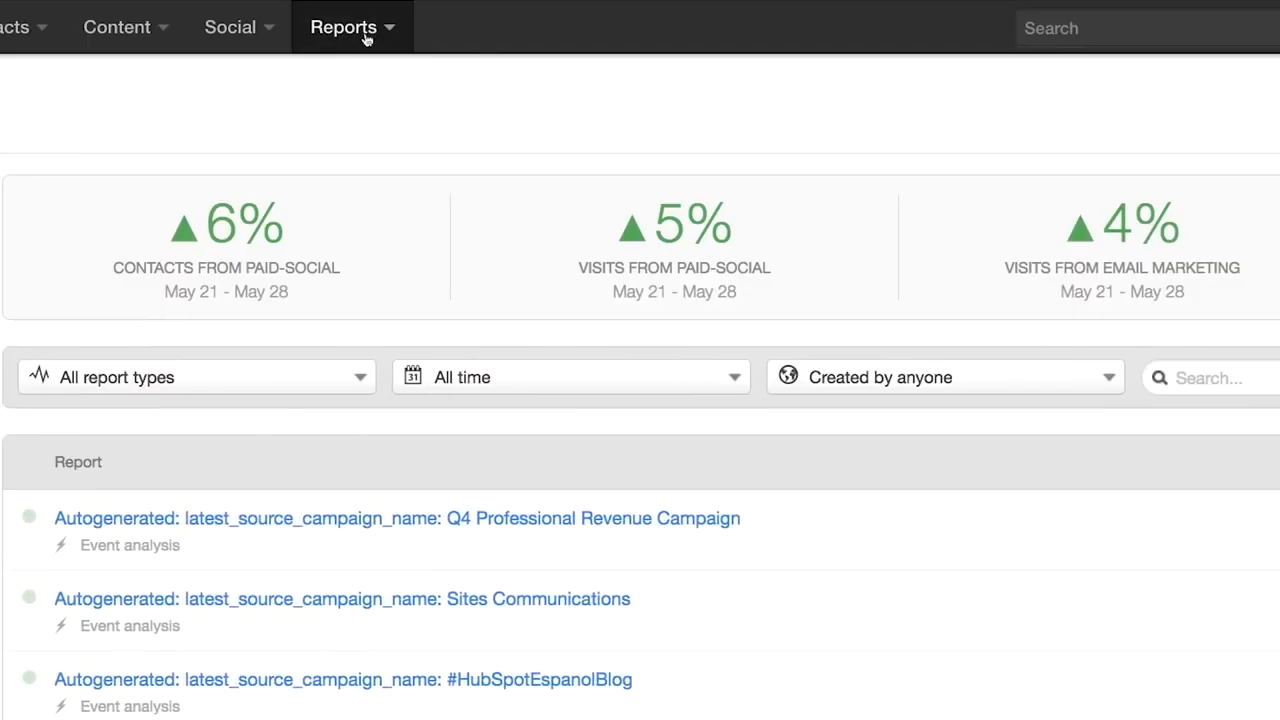
pyautogui.click(366, 33)
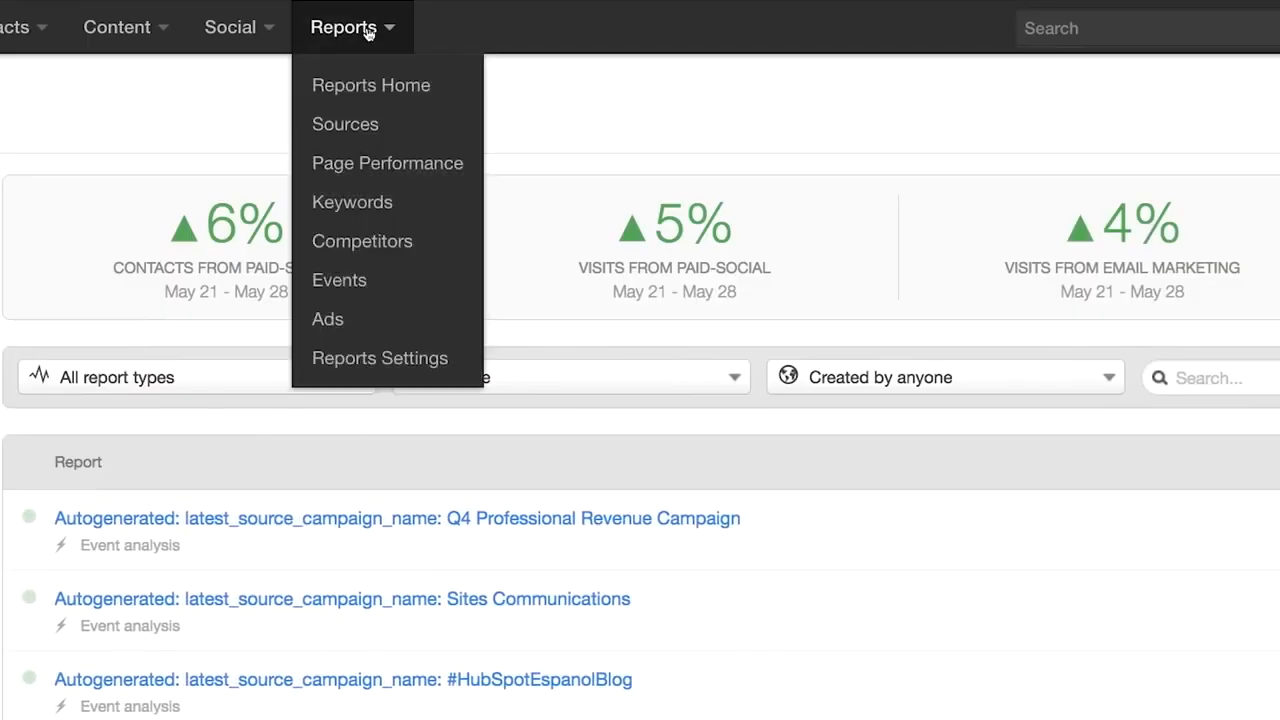
# - Open the Sources report and drill into Referrals traffic
pyautogui.click(345, 124)
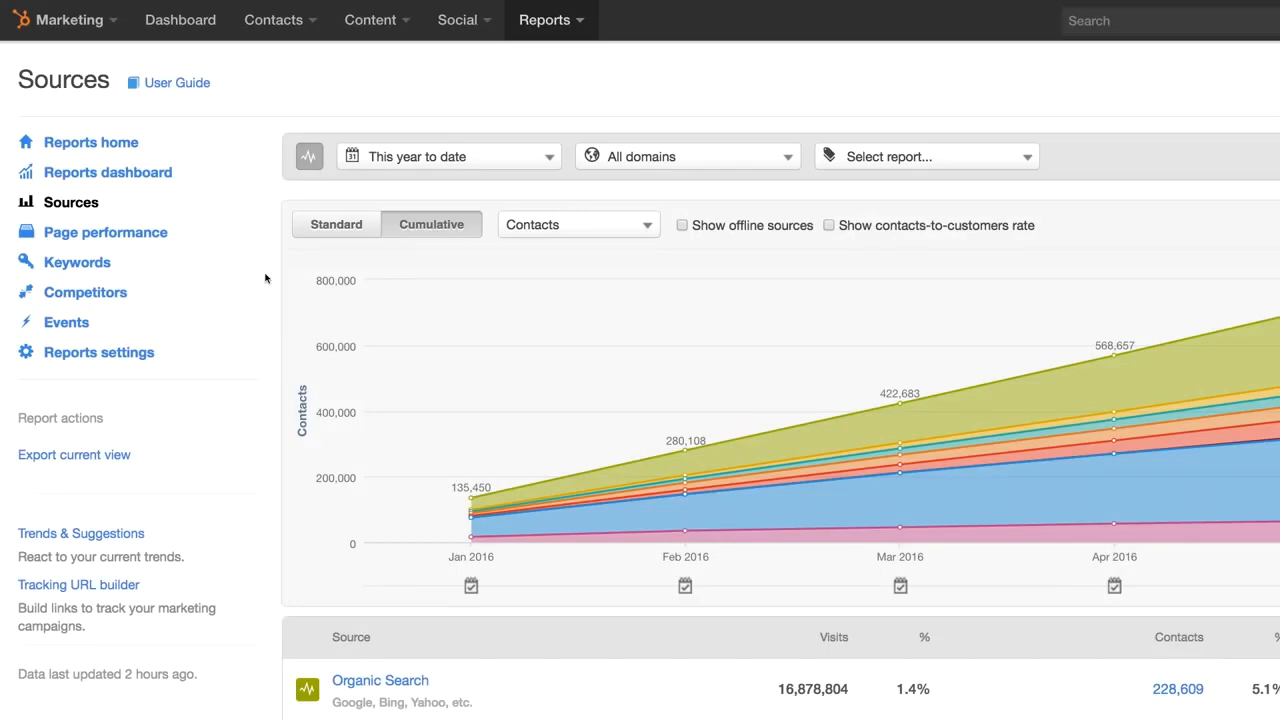
pyautogui.scroll(-5, 265, 278)
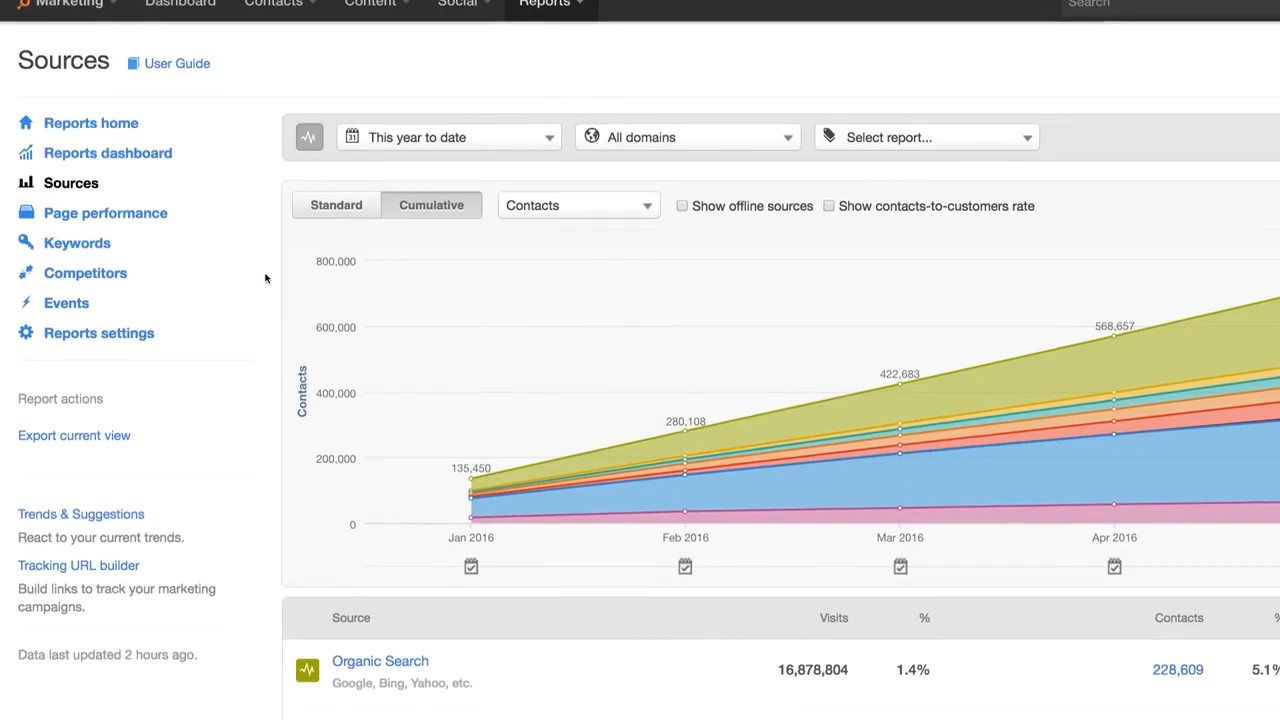
pyautogui.scroll(-5, 265, 278)
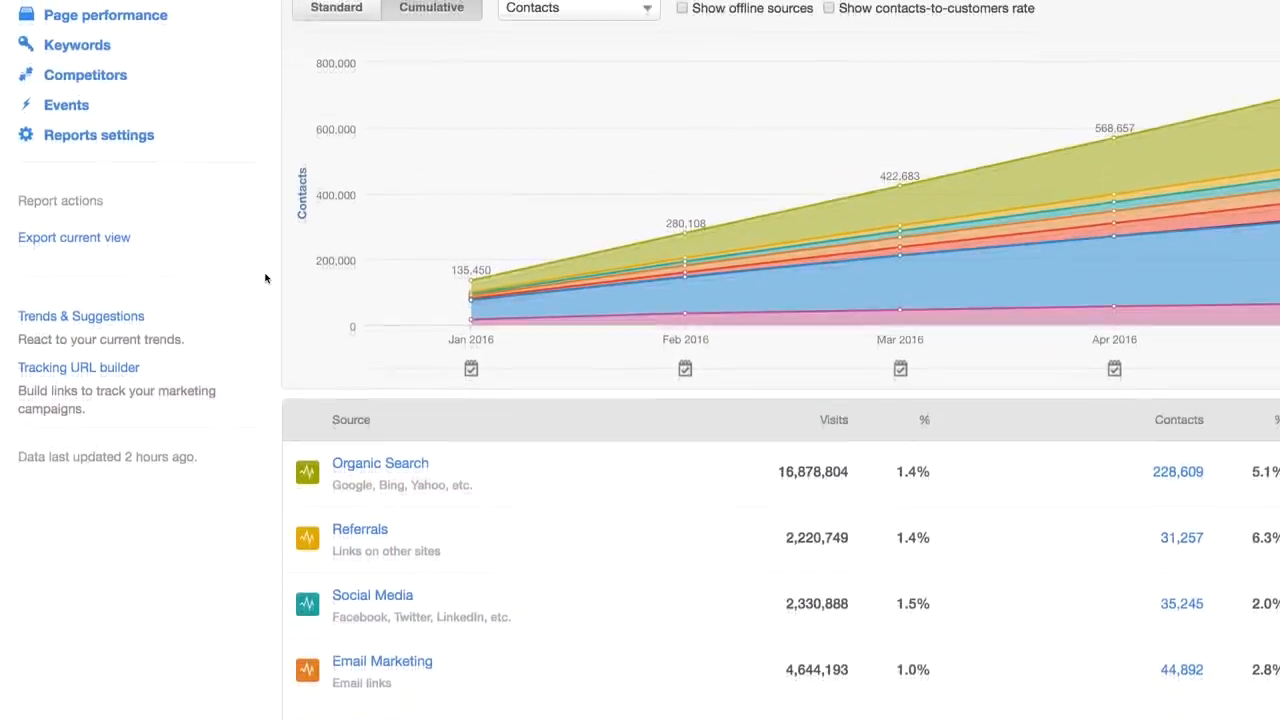
pyautogui.scroll(-4, 265, 278)
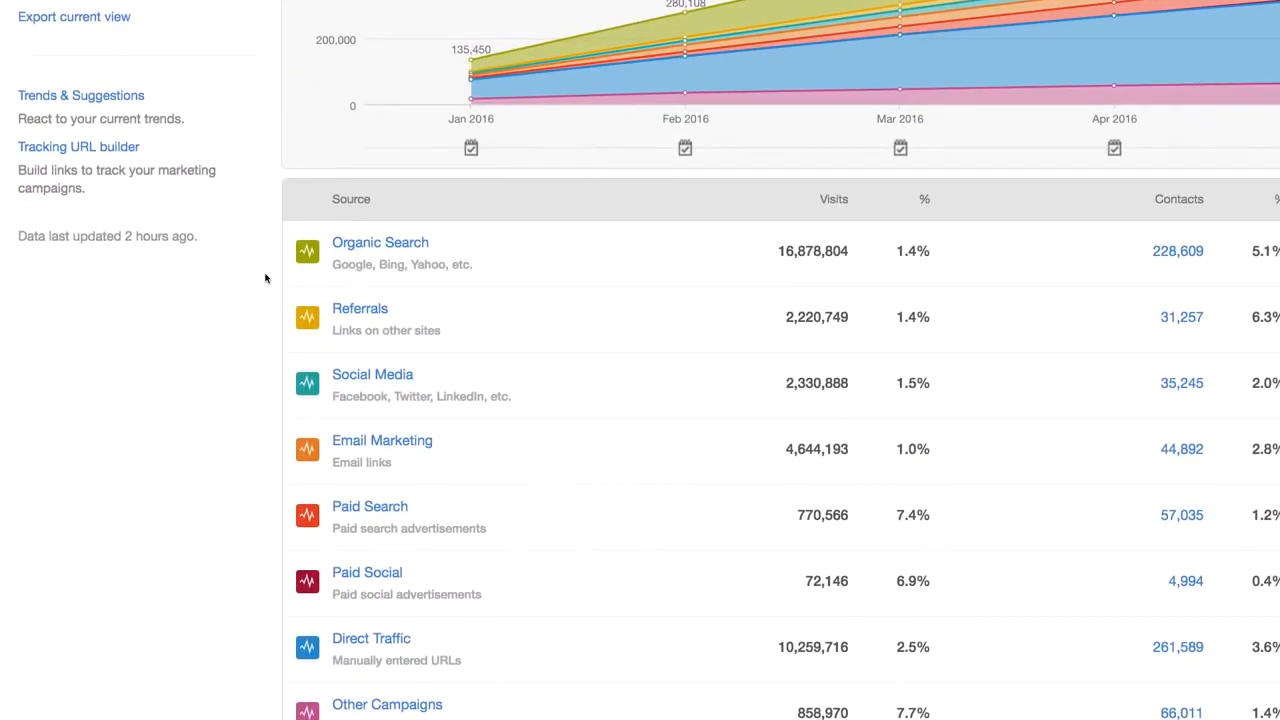
pyautogui.click(359, 309)
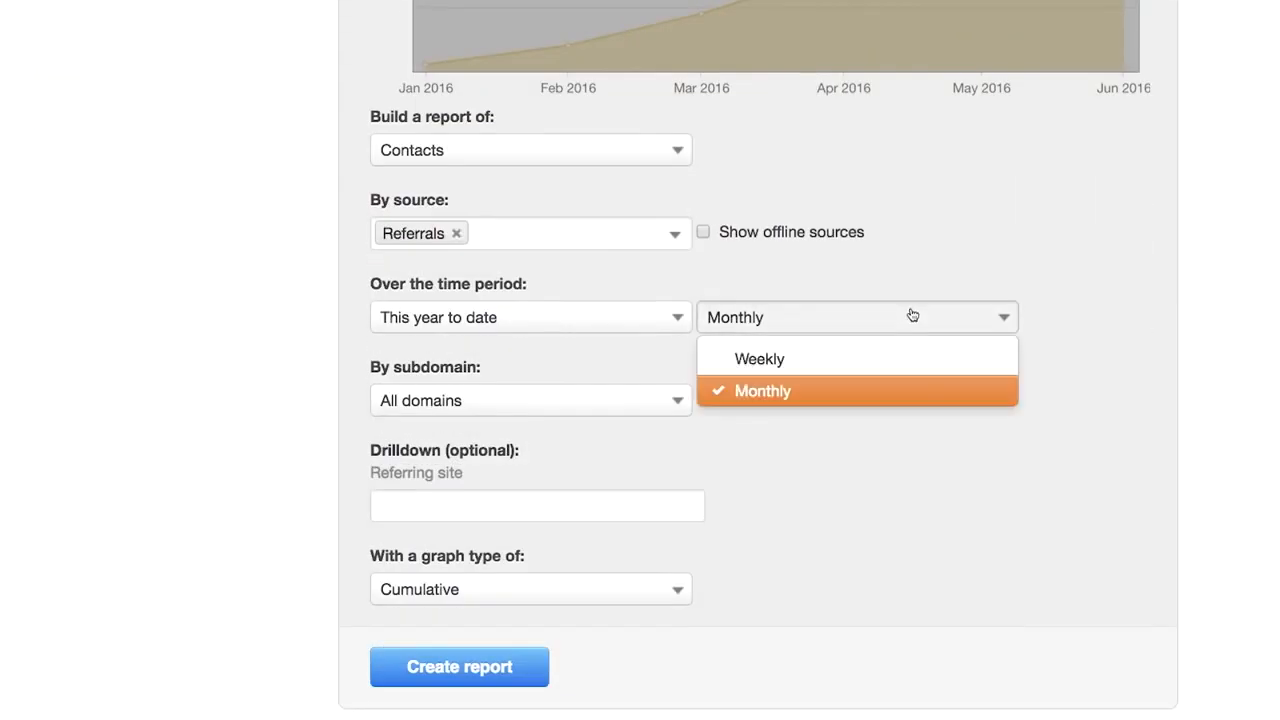
pyautogui.click(920, 357)
pyautogui.click(684, 404)
pyautogui.scroll(-1, 594, 554)
pyautogui.click(594, 554)
pyautogui.click(563, 591)
pyautogui.click(557, 628)
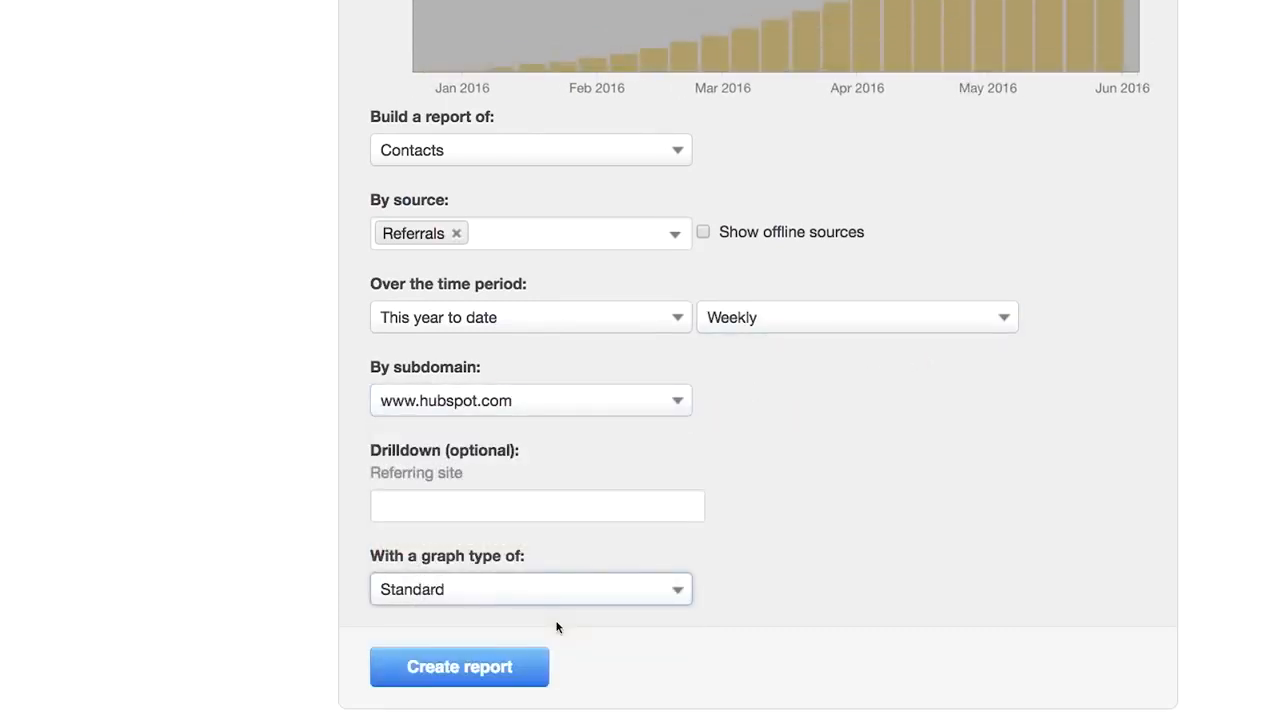
pyautogui.click(503, 667)
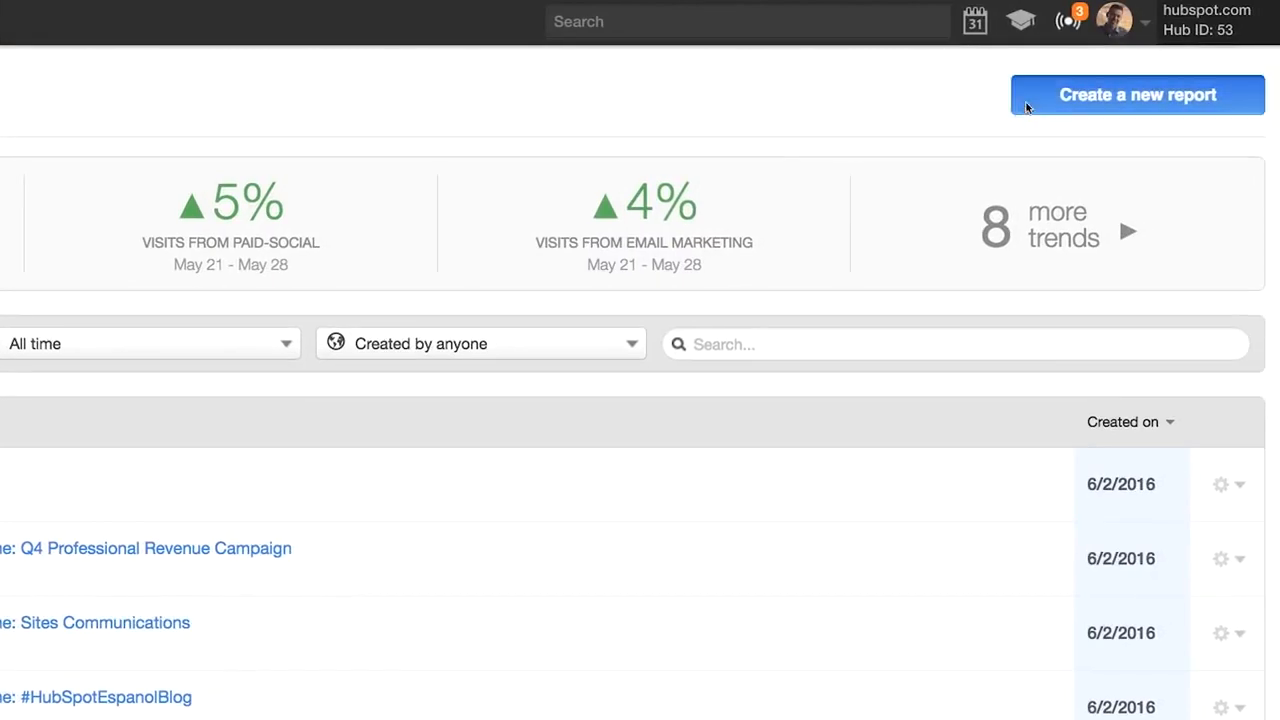
# - Create an Attribution Report from scratch and scroll through its contacts-assisted-by-URL results
pyautogui.click(1027, 107)
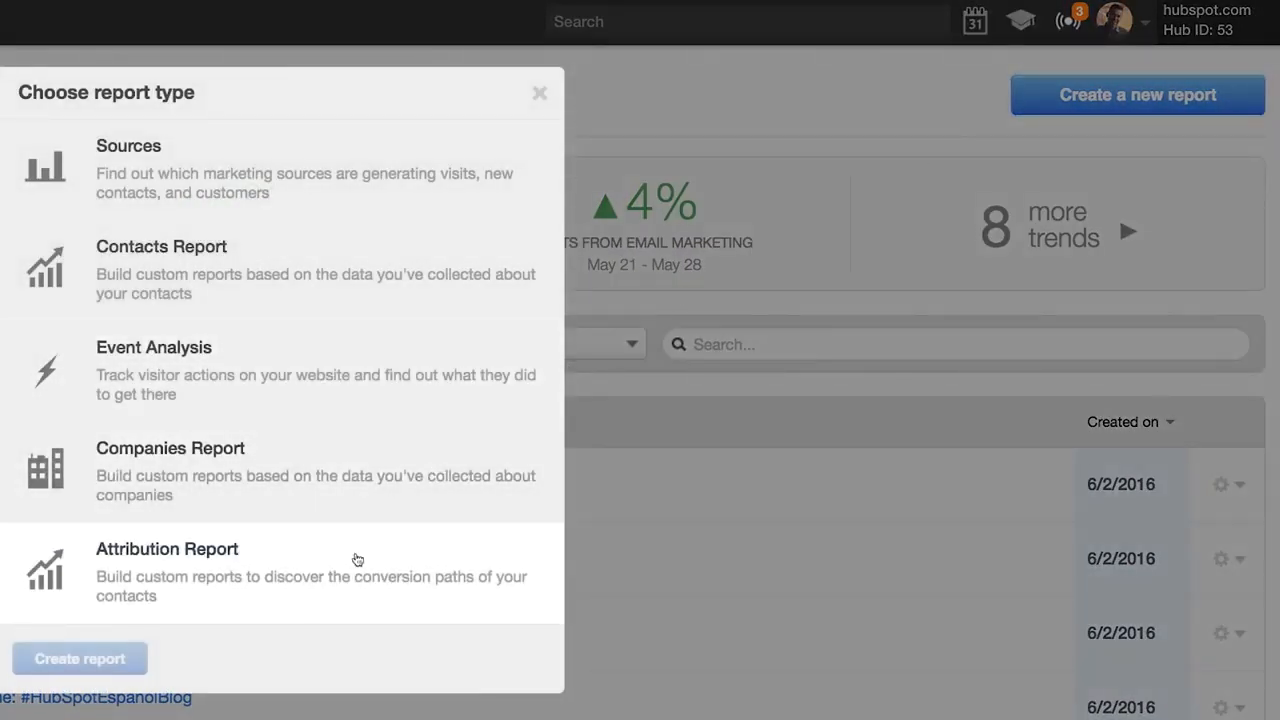
pyautogui.click(357, 559)
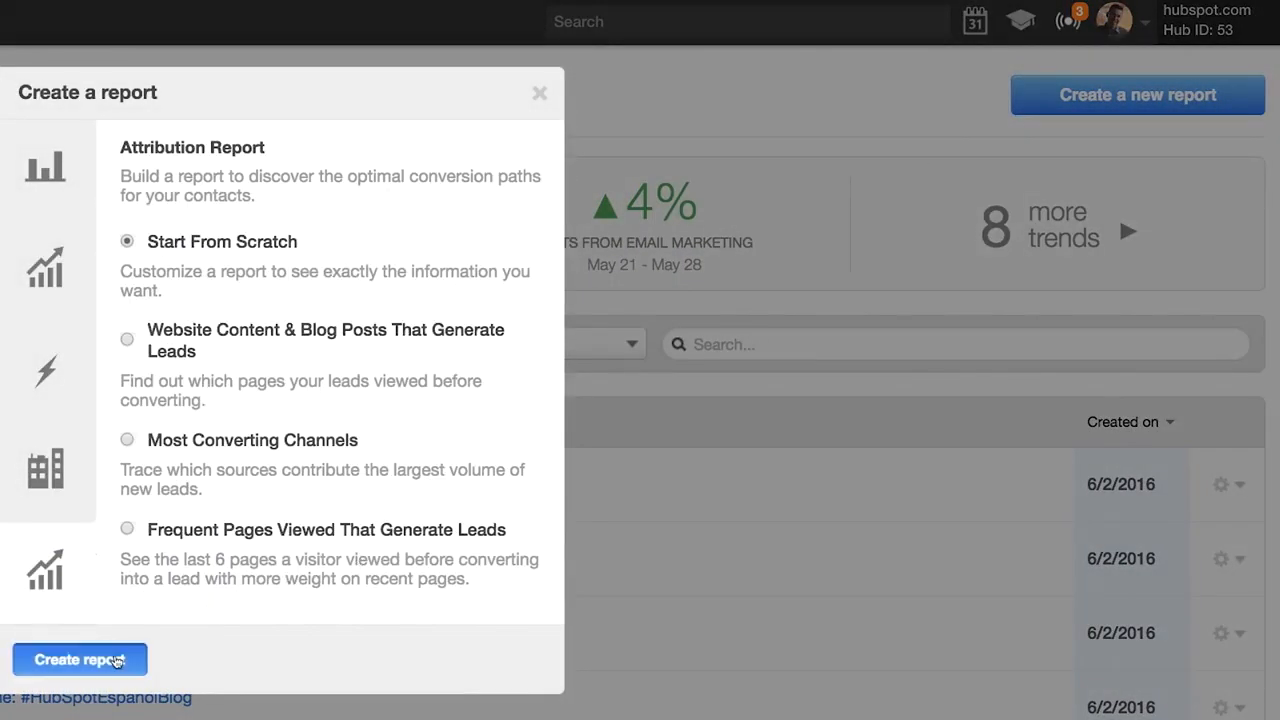
pyautogui.click(117, 661)
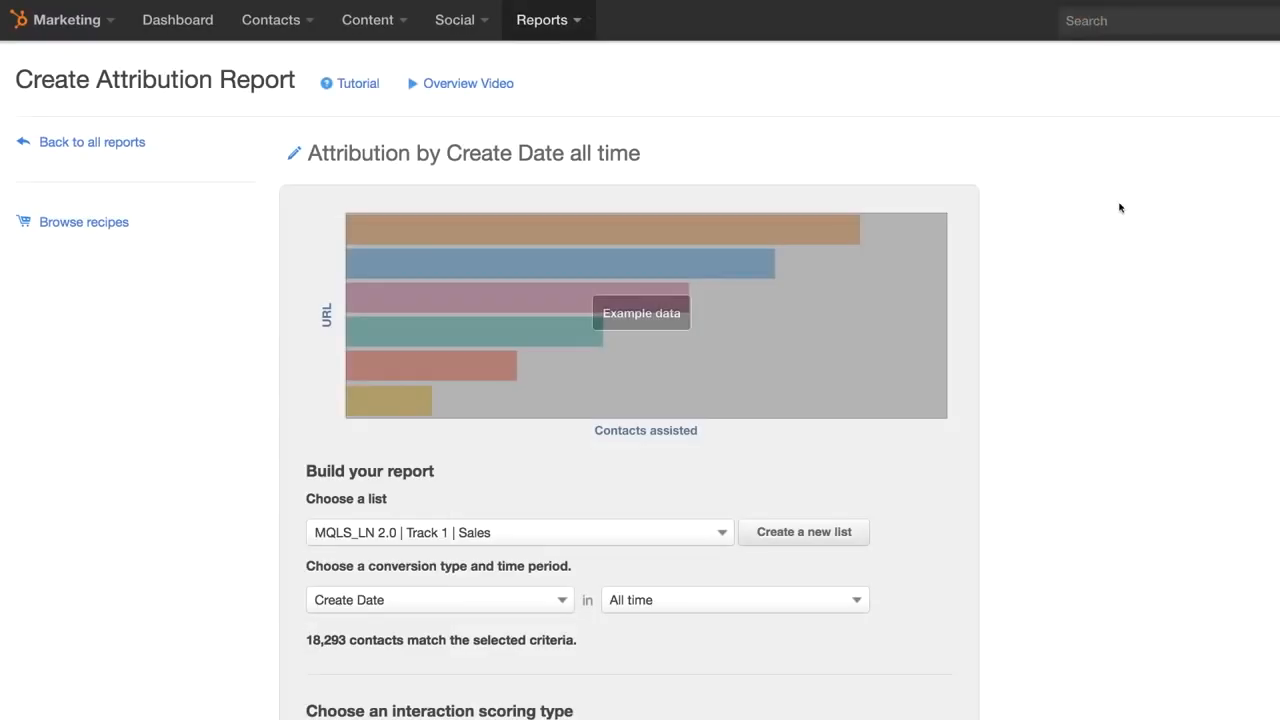
pyautogui.scroll(-3, 1120, 207)
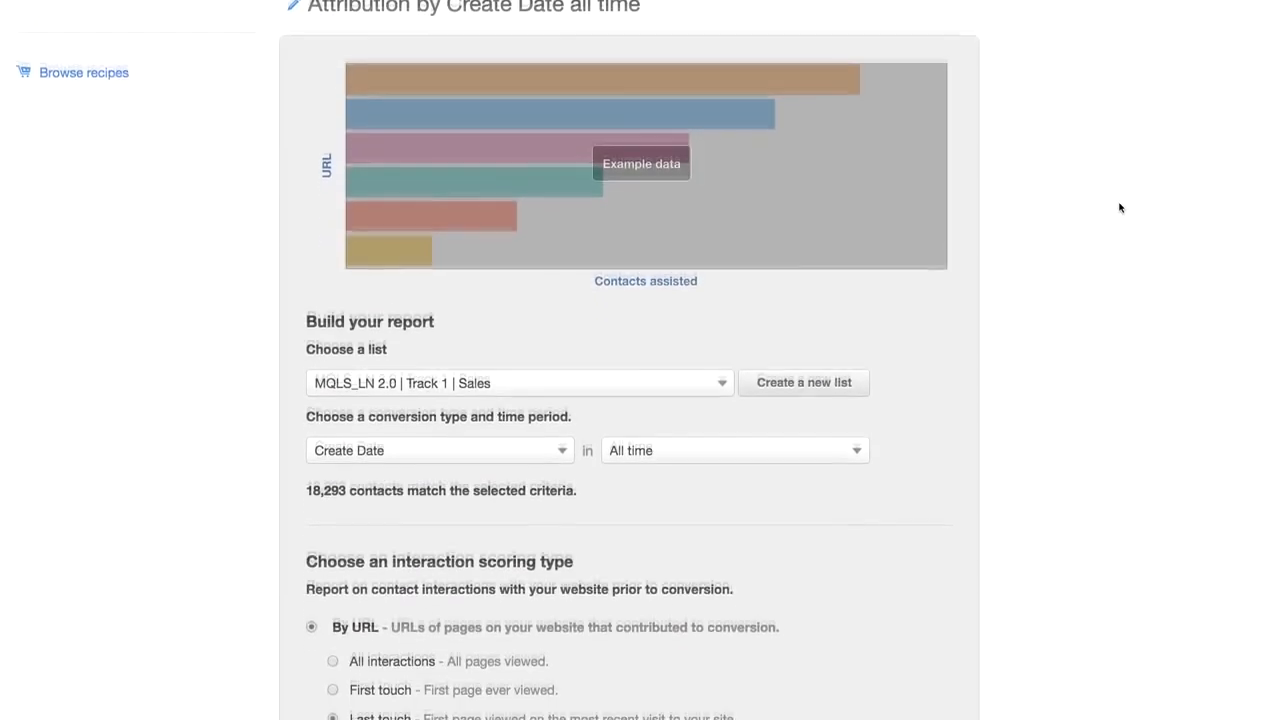
pyautogui.scroll(-3, 1120, 207)
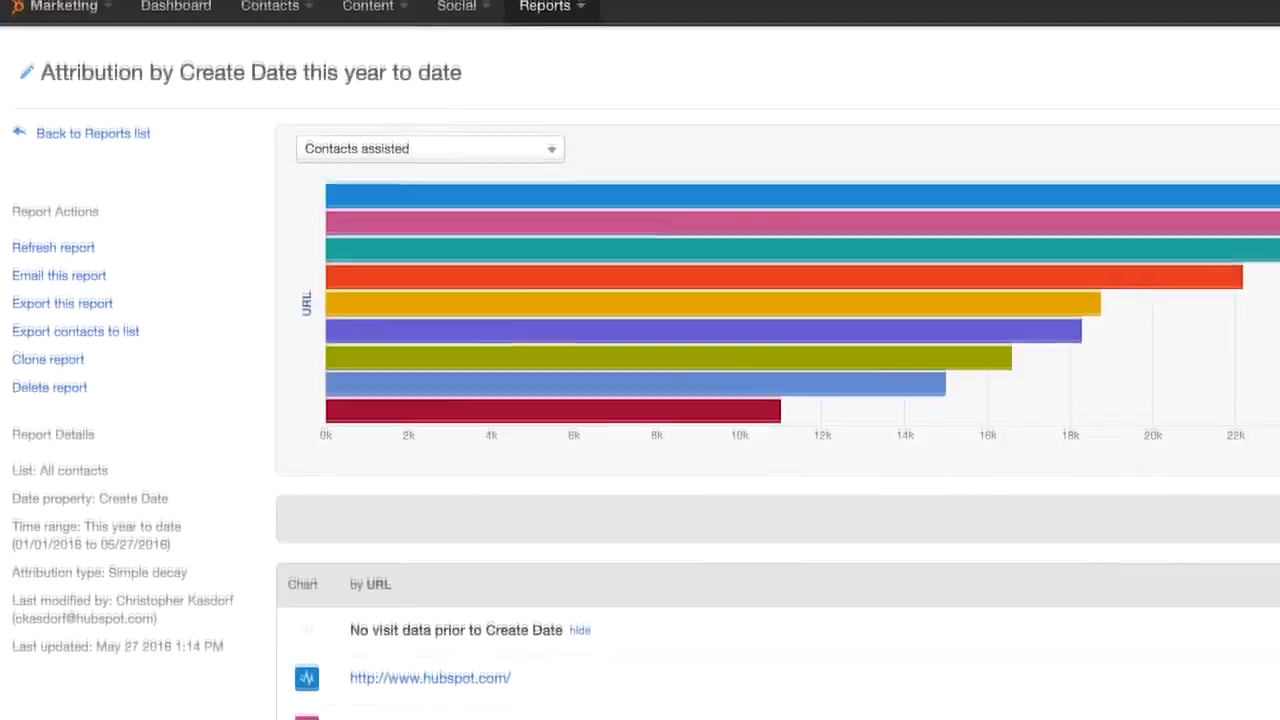
pyautogui.scroll(-3, 640, 360)
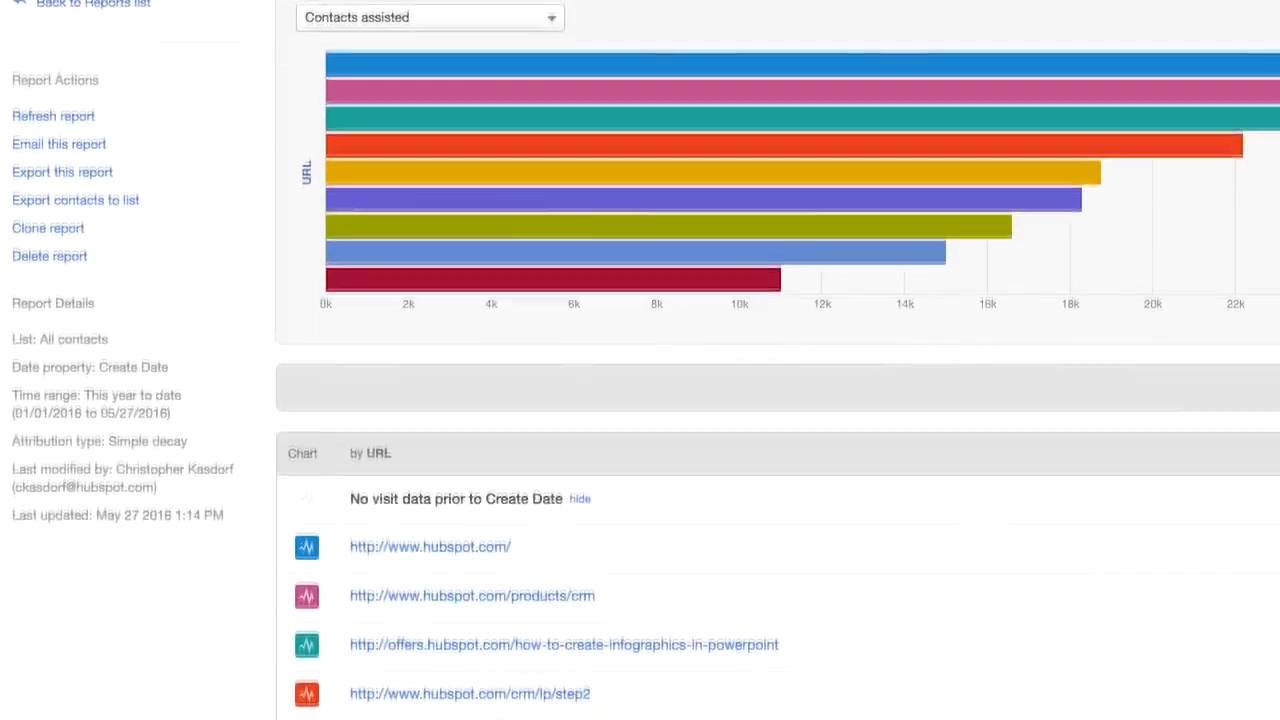
pyautogui.scroll(-3, 640, 360)
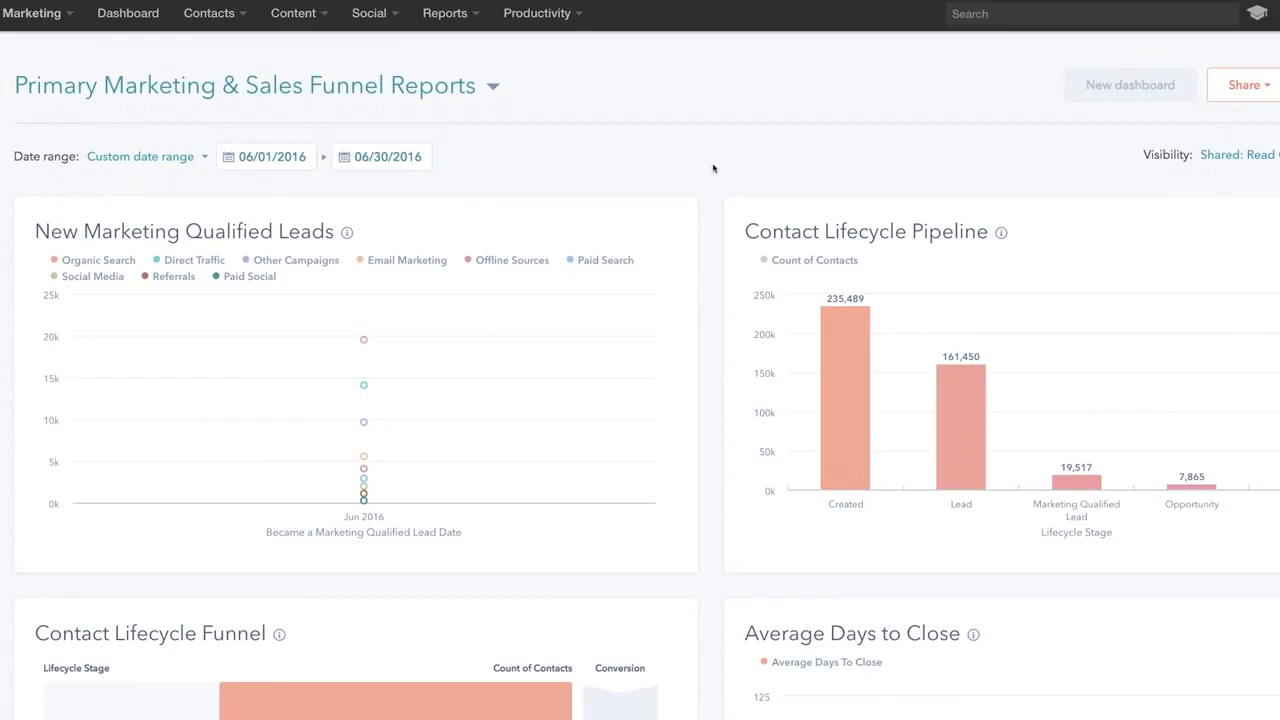
# - Switch to the Division Sales Performance MTD dashboard and browse sales performance widgets
pyautogui.click(493, 89)
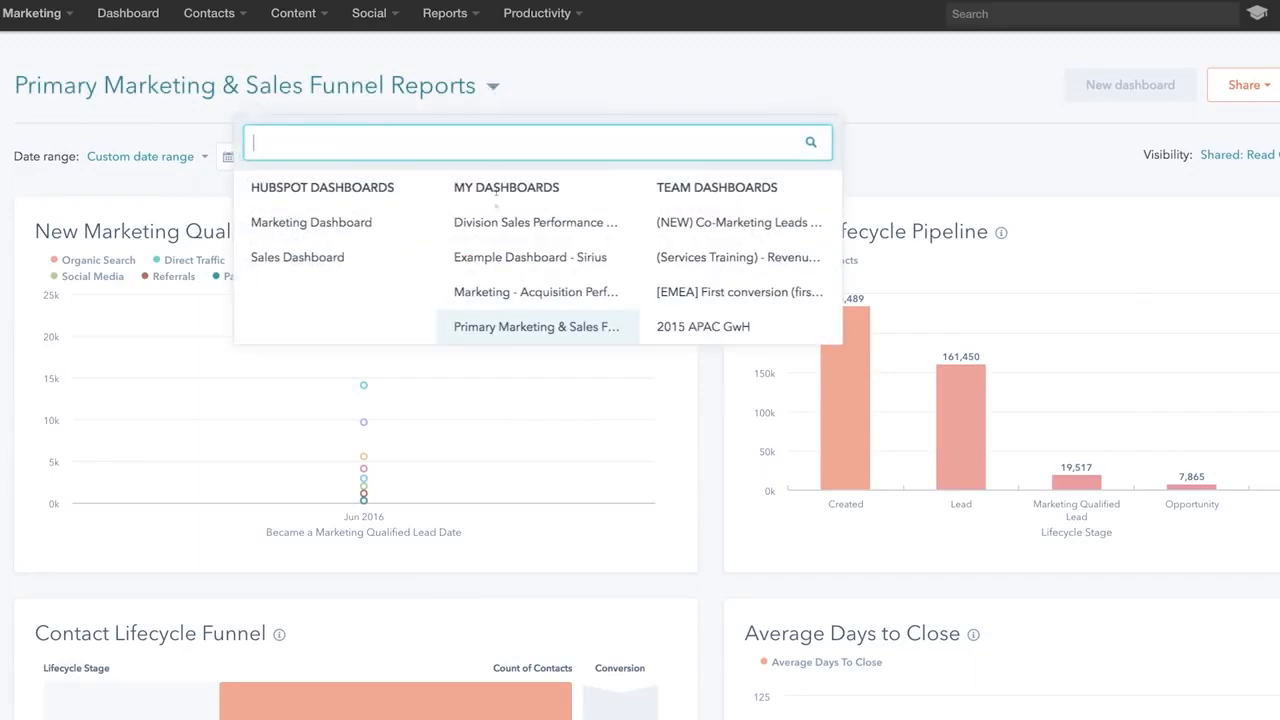
pyautogui.click(494, 225)
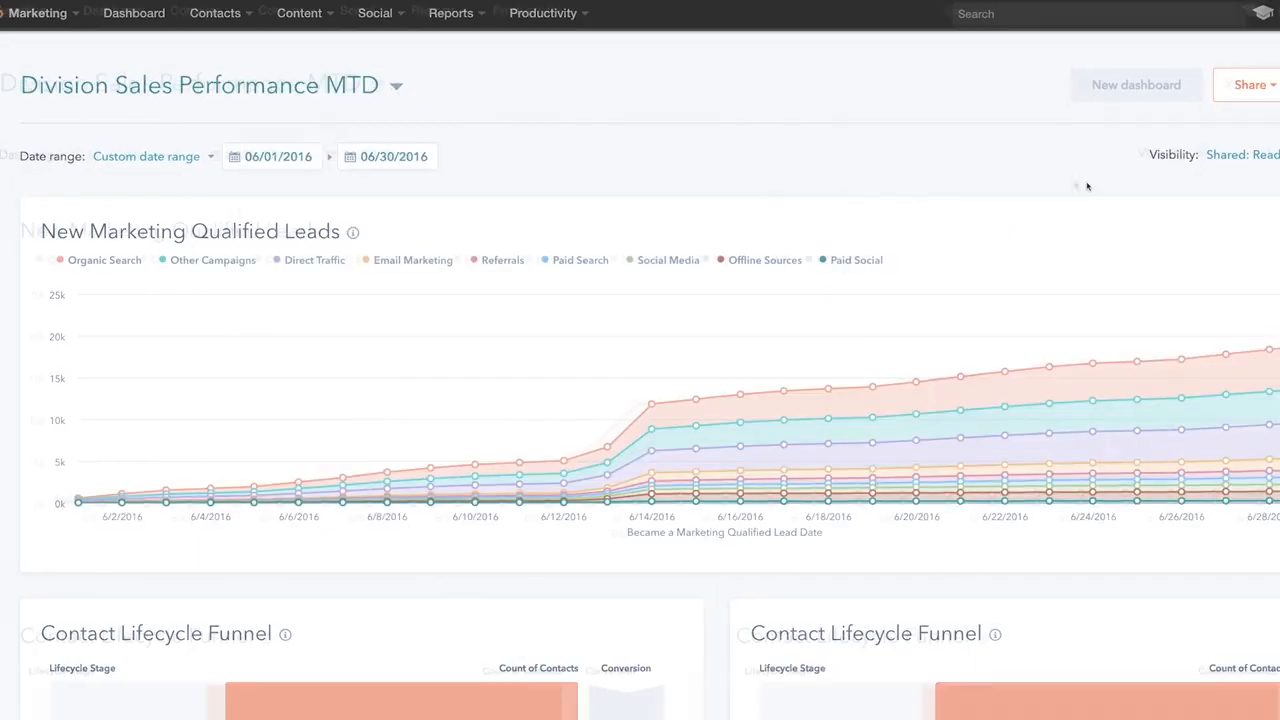
pyautogui.click(1170, 64)
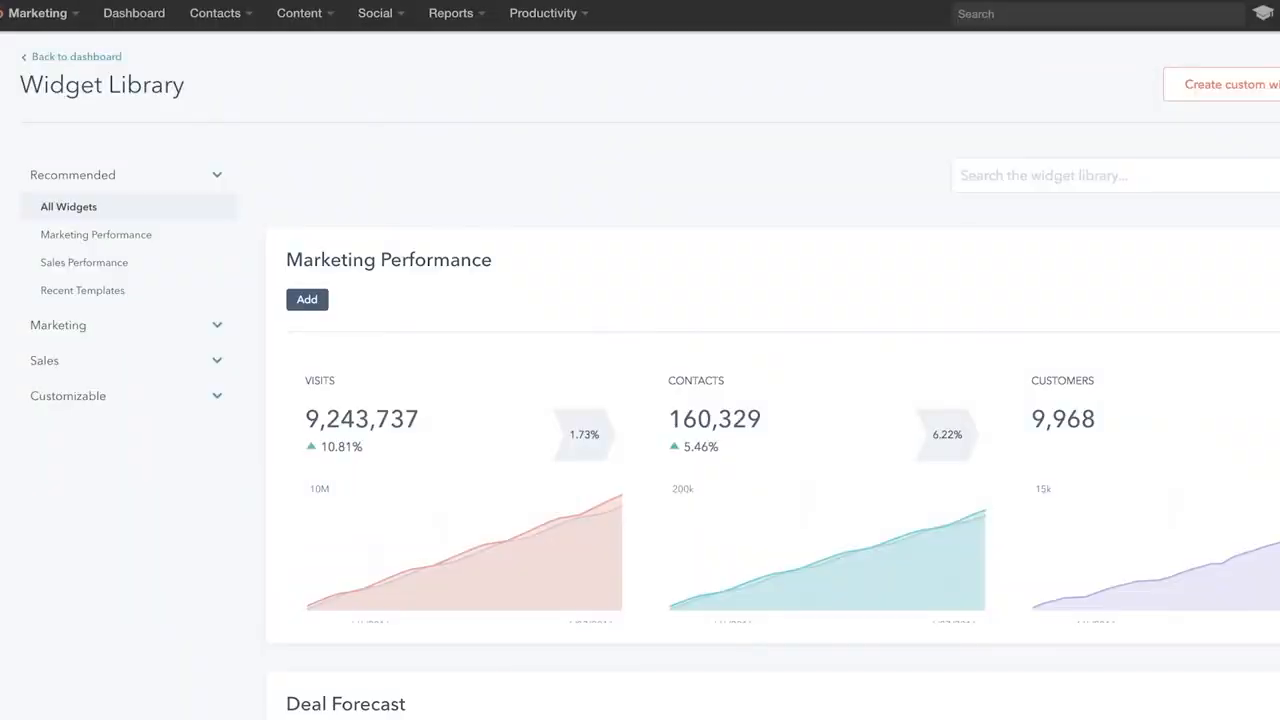
pyautogui.scroll(-5, 640, 400)
pyautogui.scroll(-8, 640, 400)
pyautogui.click(101, 265)
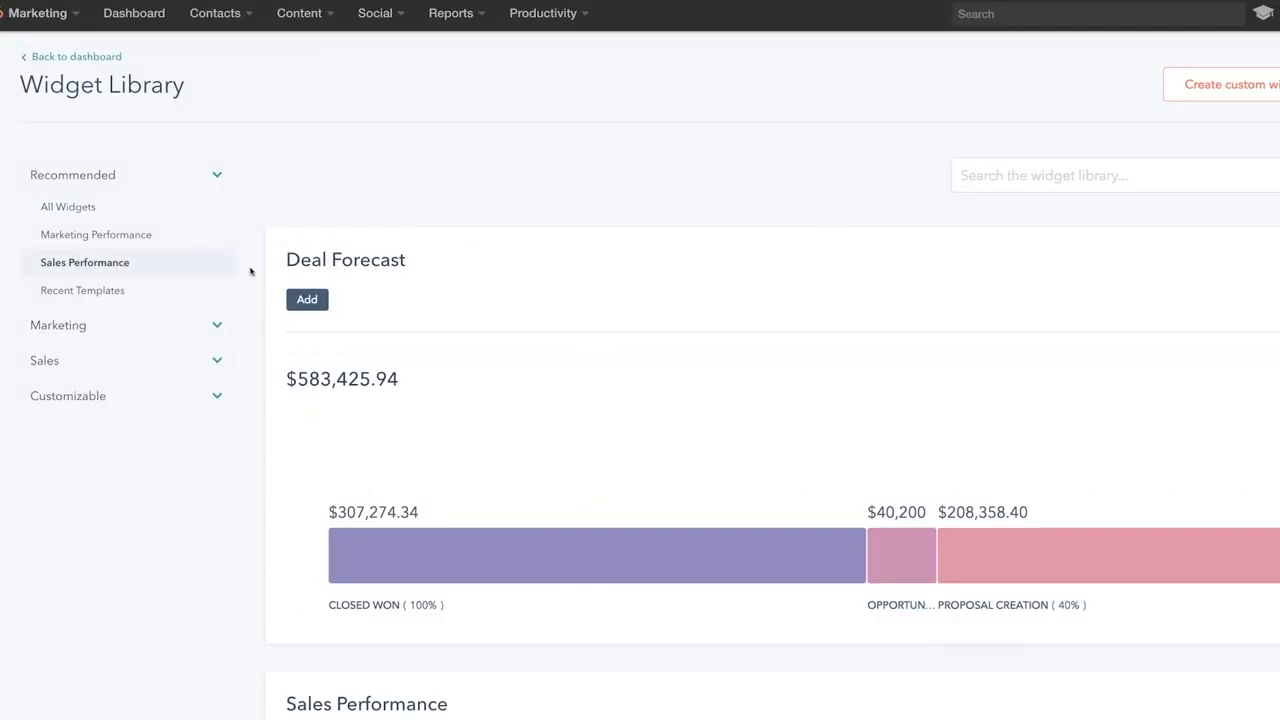
pyautogui.scroll(-5, 251, 271)
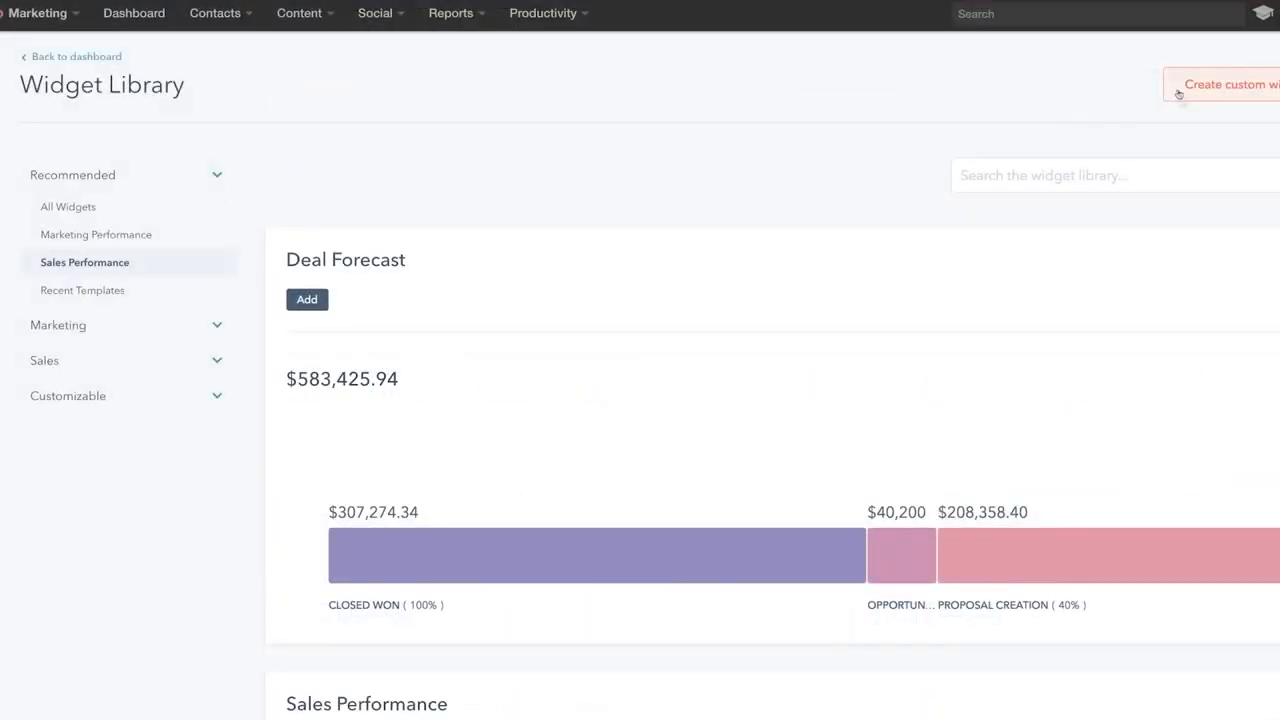
# - Start a custom widget based on Deals, measured by Deal Type
pyautogui.click(1179, 94)
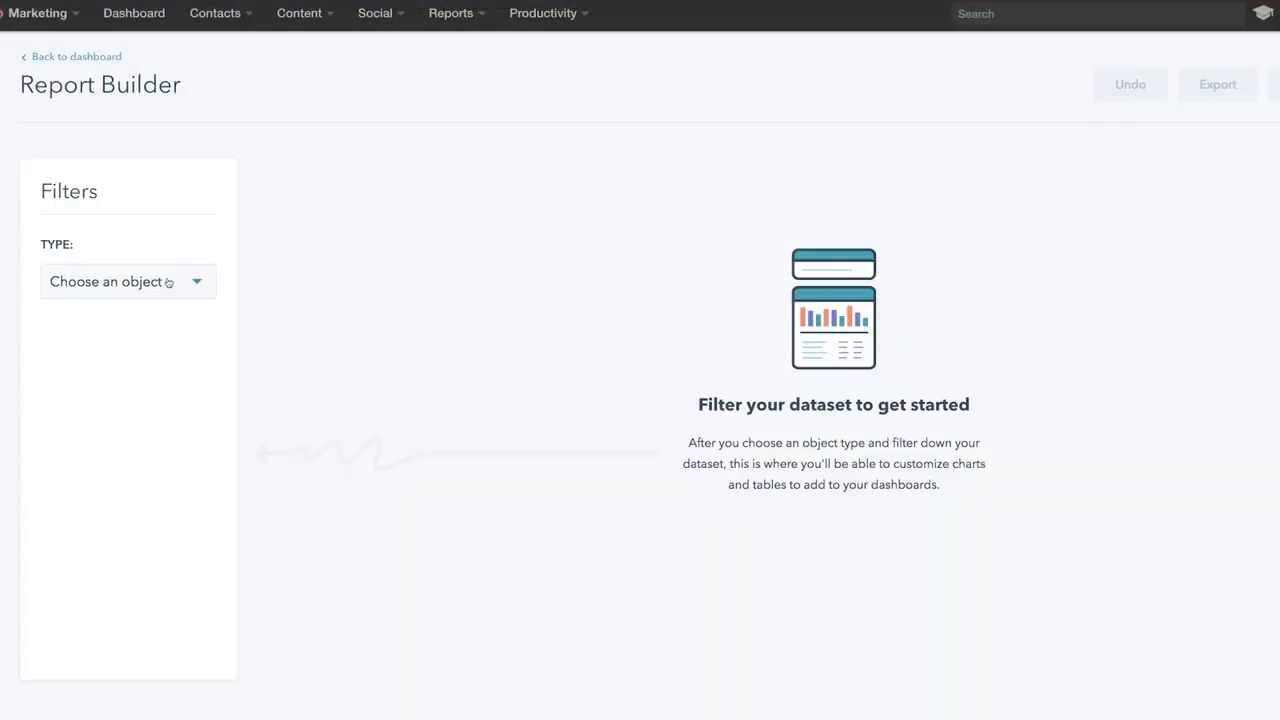
pyautogui.click(166, 283)
pyautogui.click(160, 449)
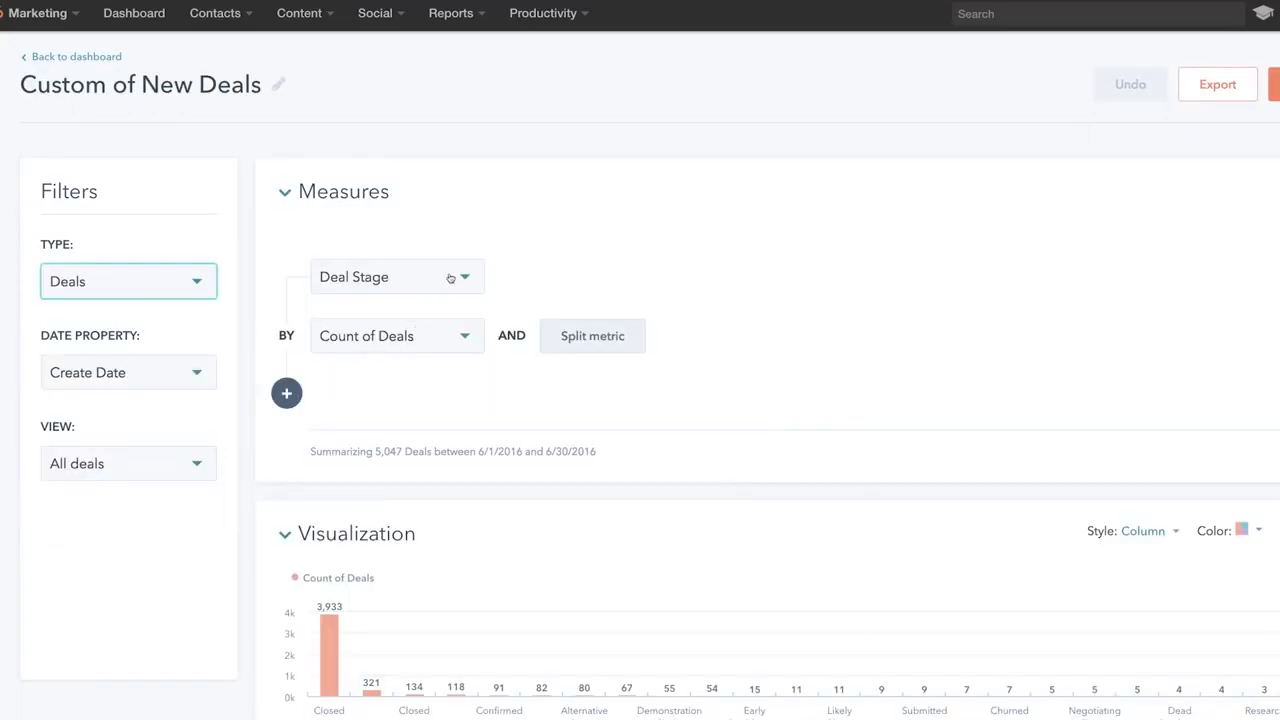
pyautogui.click(447, 431)
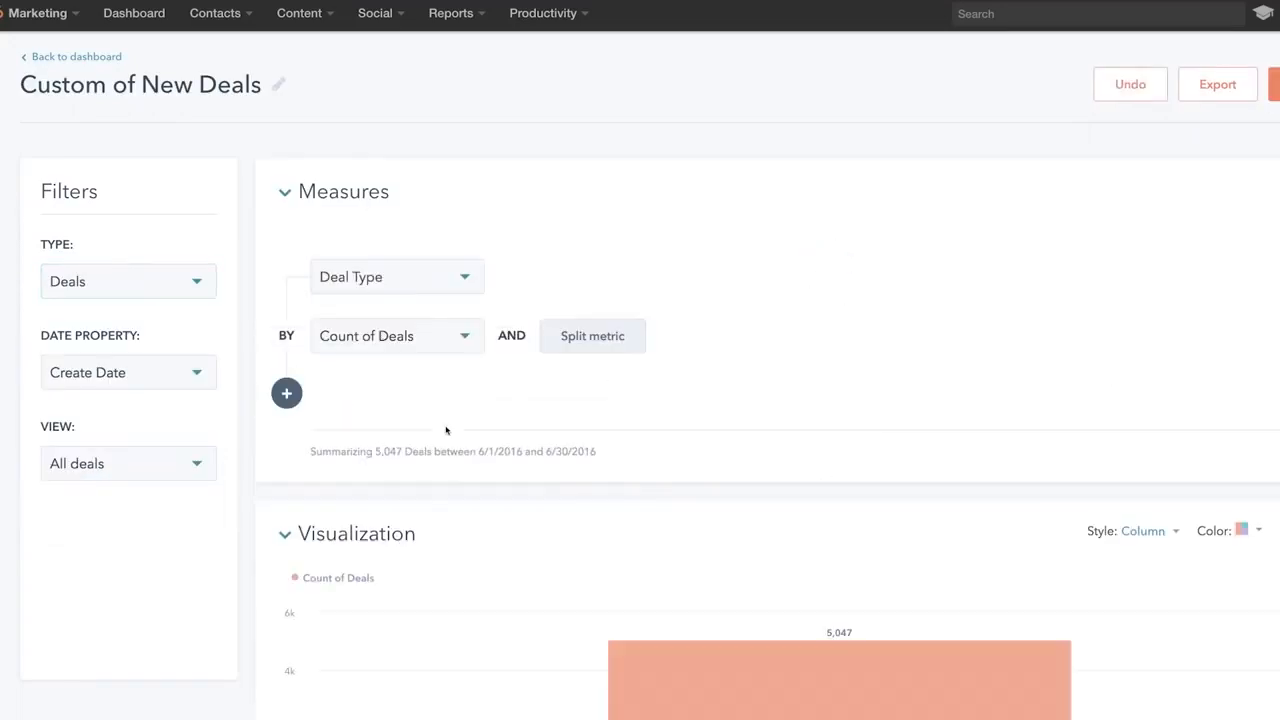
pyautogui.scroll(-3, 455, 400)
pyautogui.click(448, 97)
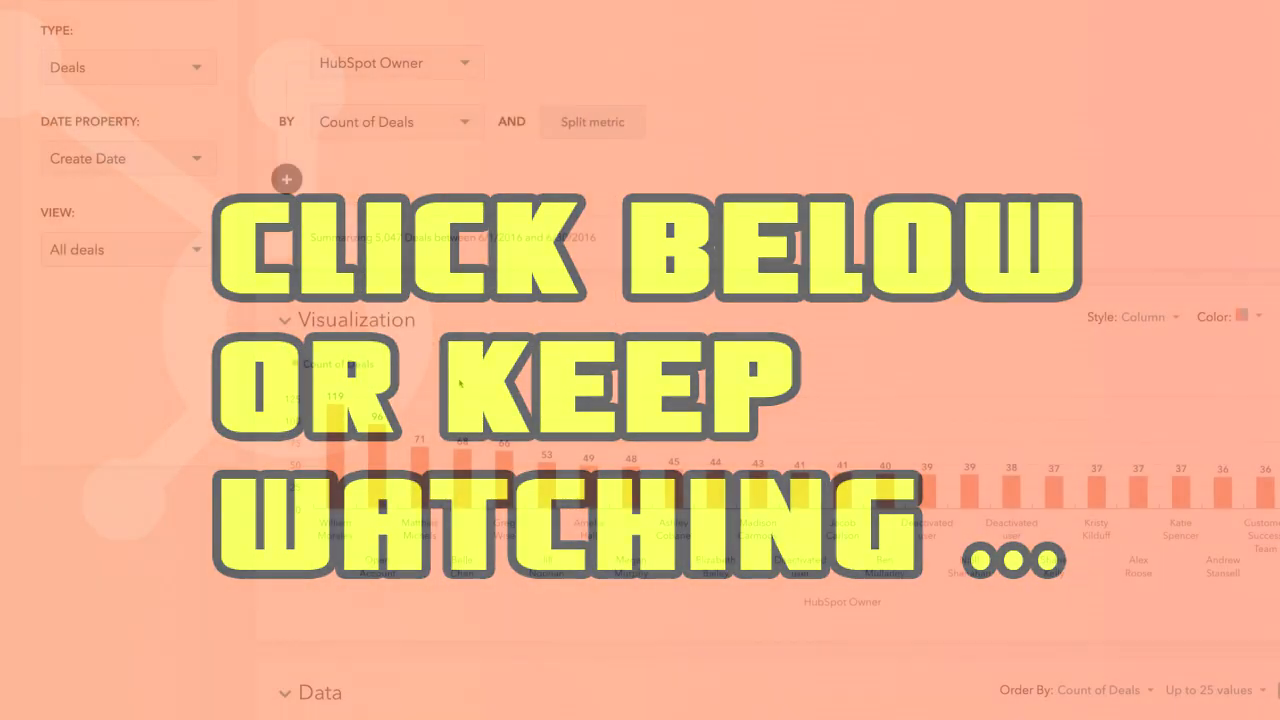
pyautogui.scroll(-5, 459, 383)
pyautogui.scroll(-3, 459, 383)
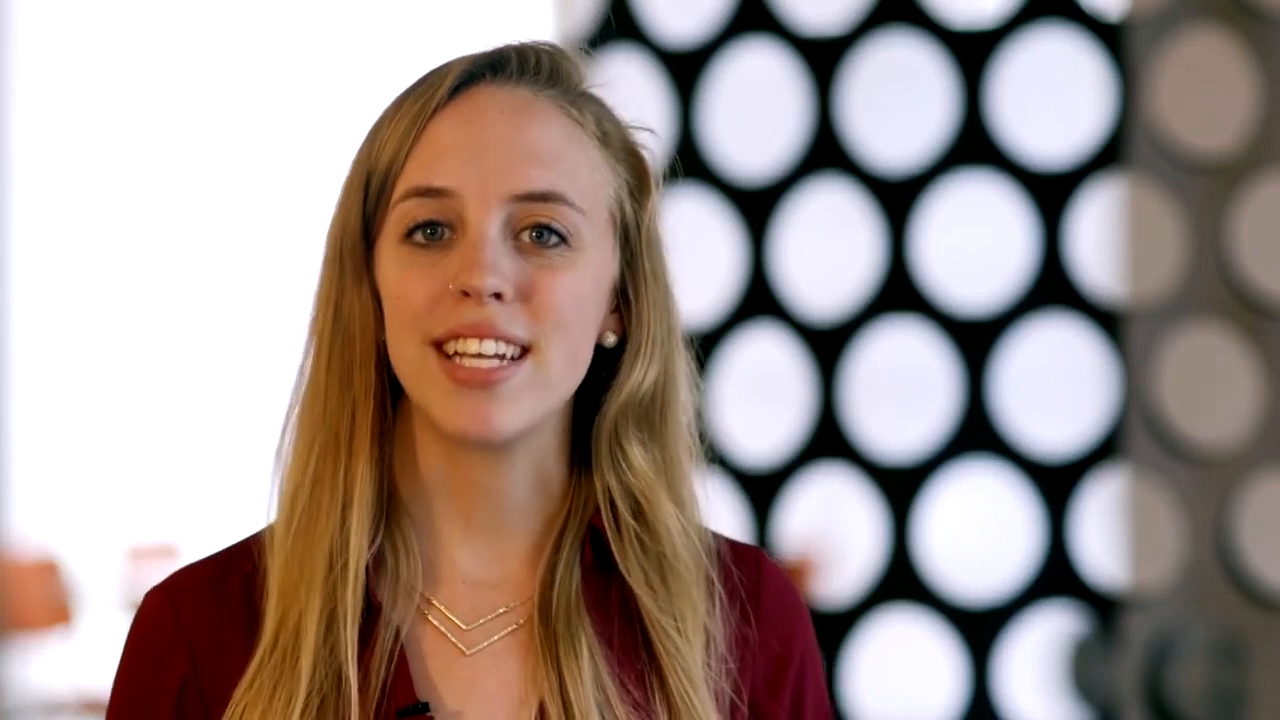
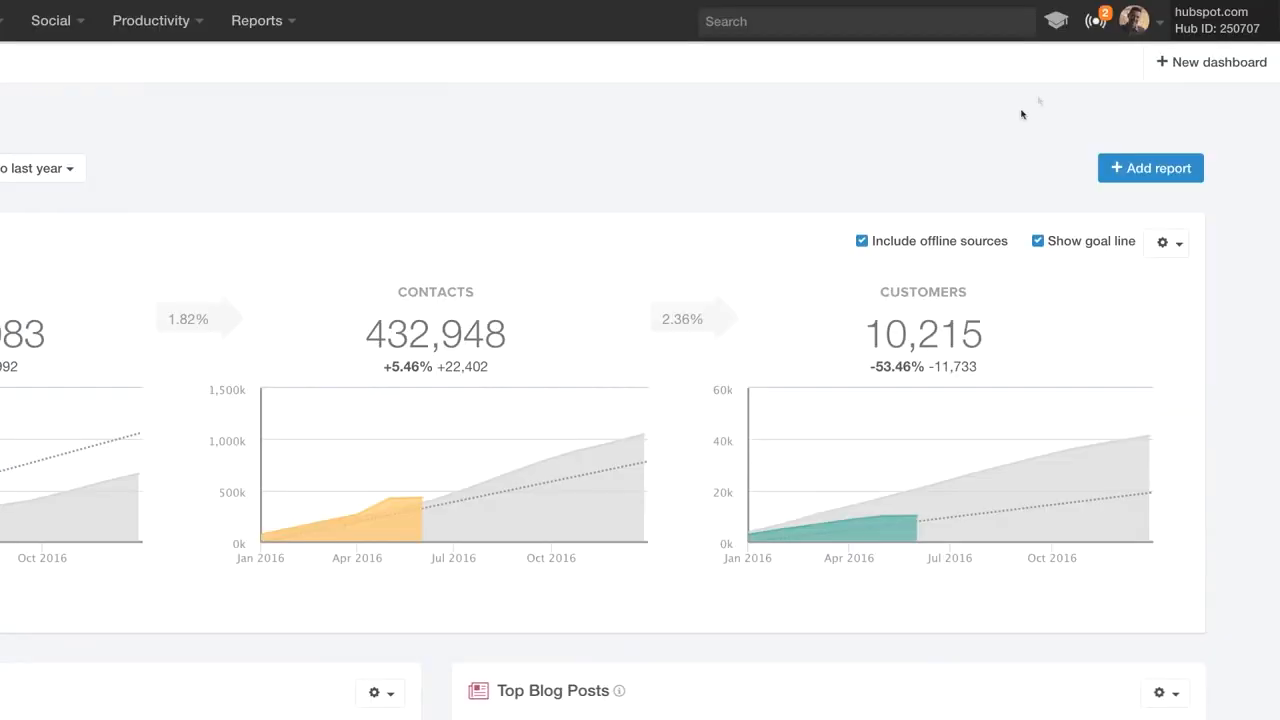
# - Activate the free HubSpot CRM from the Products & Add-ons settings
pyautogui.click(1140, 26)
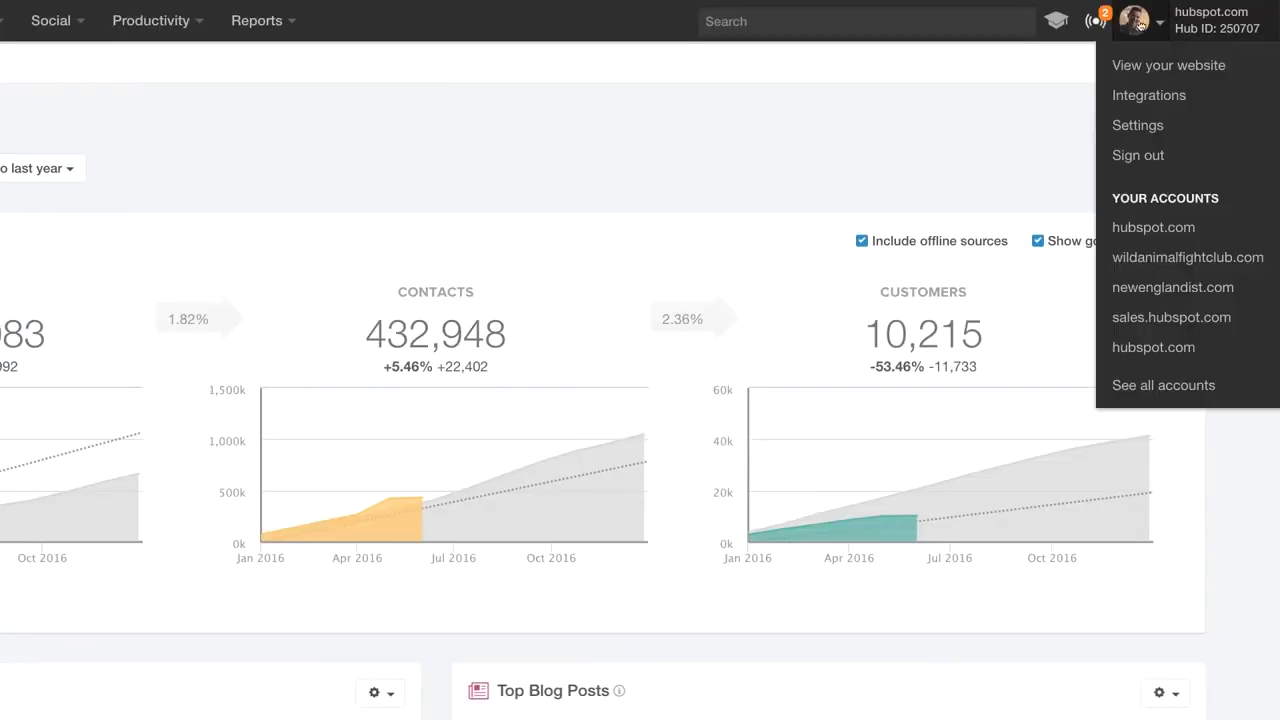
pyautogui.click(1150, 128)
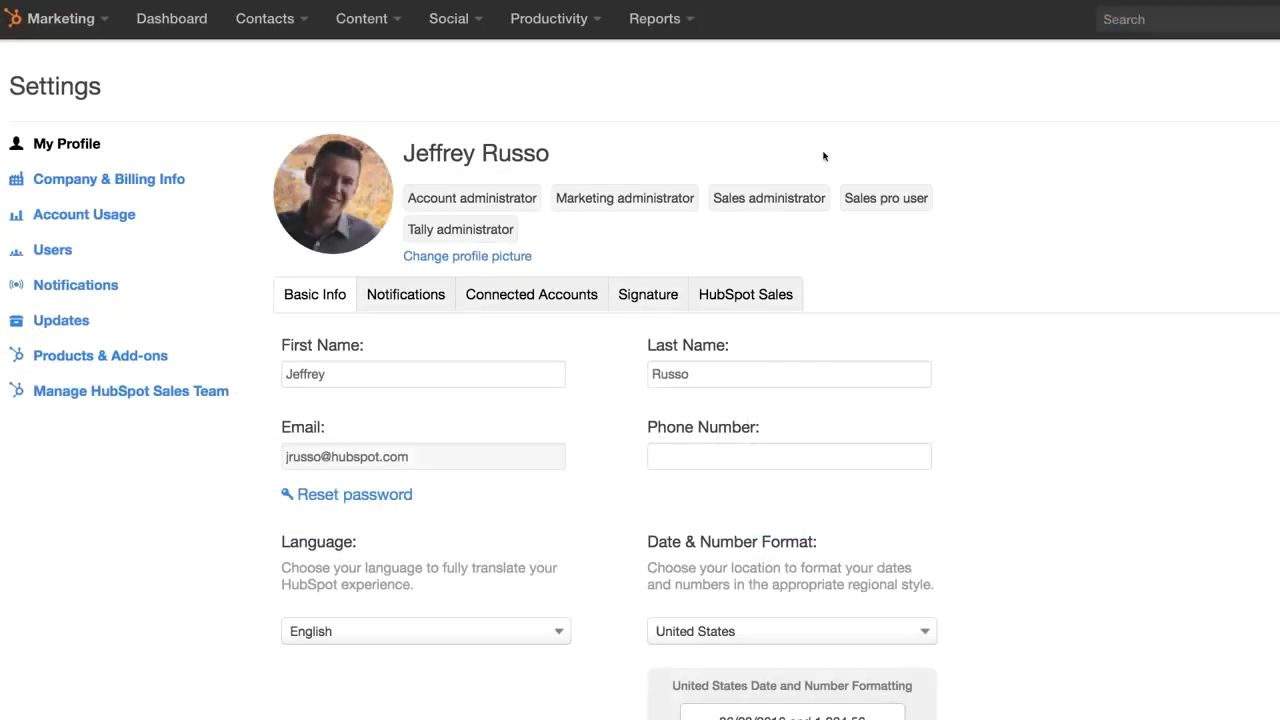
pyautogui.click(120, 355)
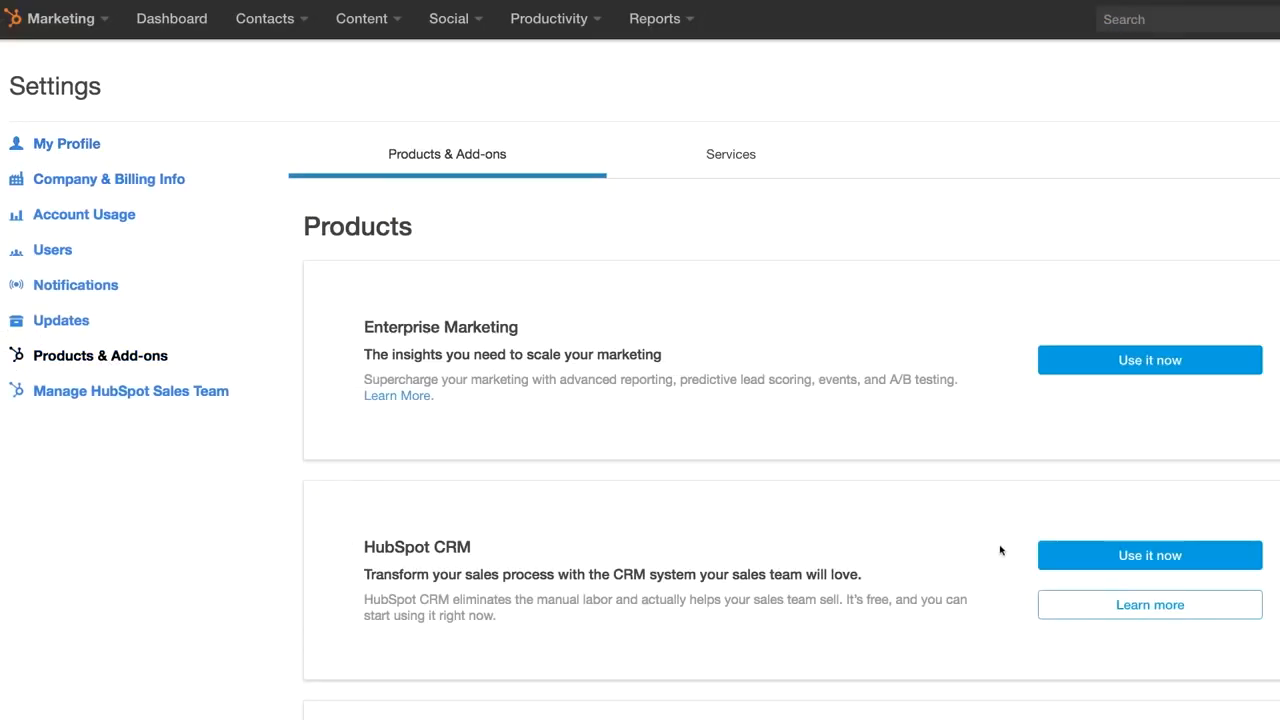
pyautogui.click(1085, 563)
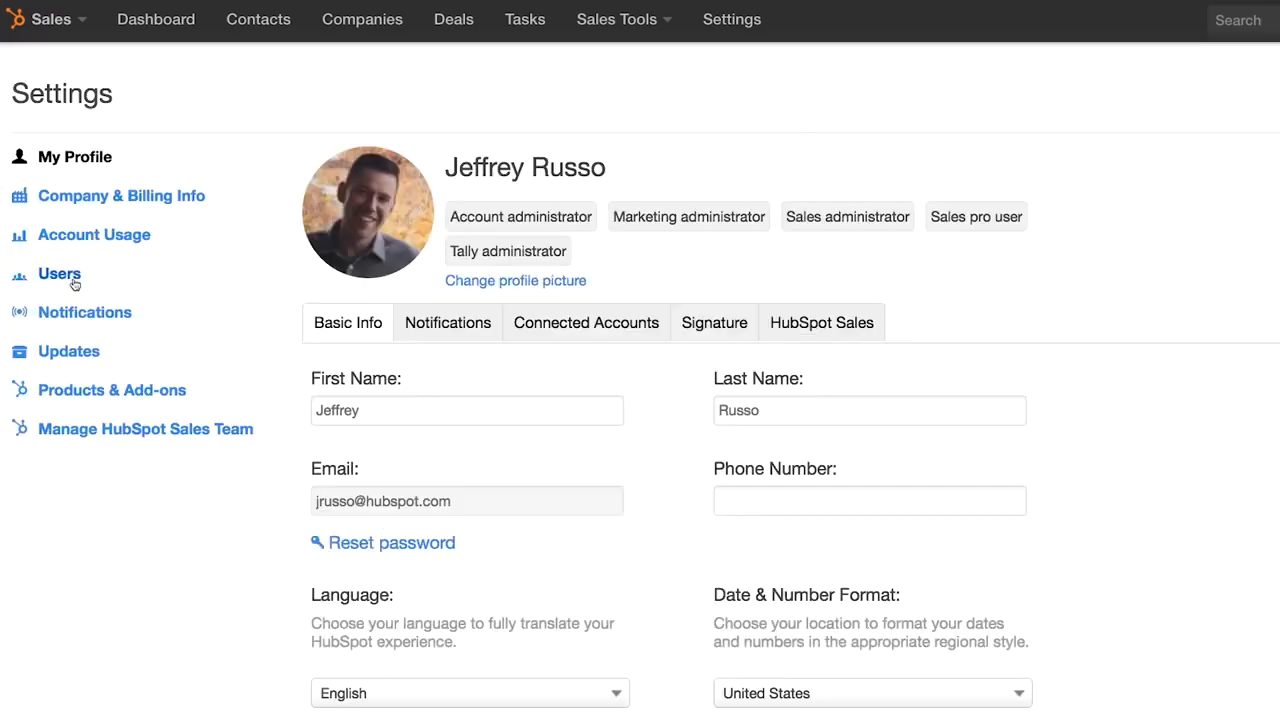
# - Review the user's Sales permissions, then switch to the Sales dashboard
pyautogui.click(48, 277)
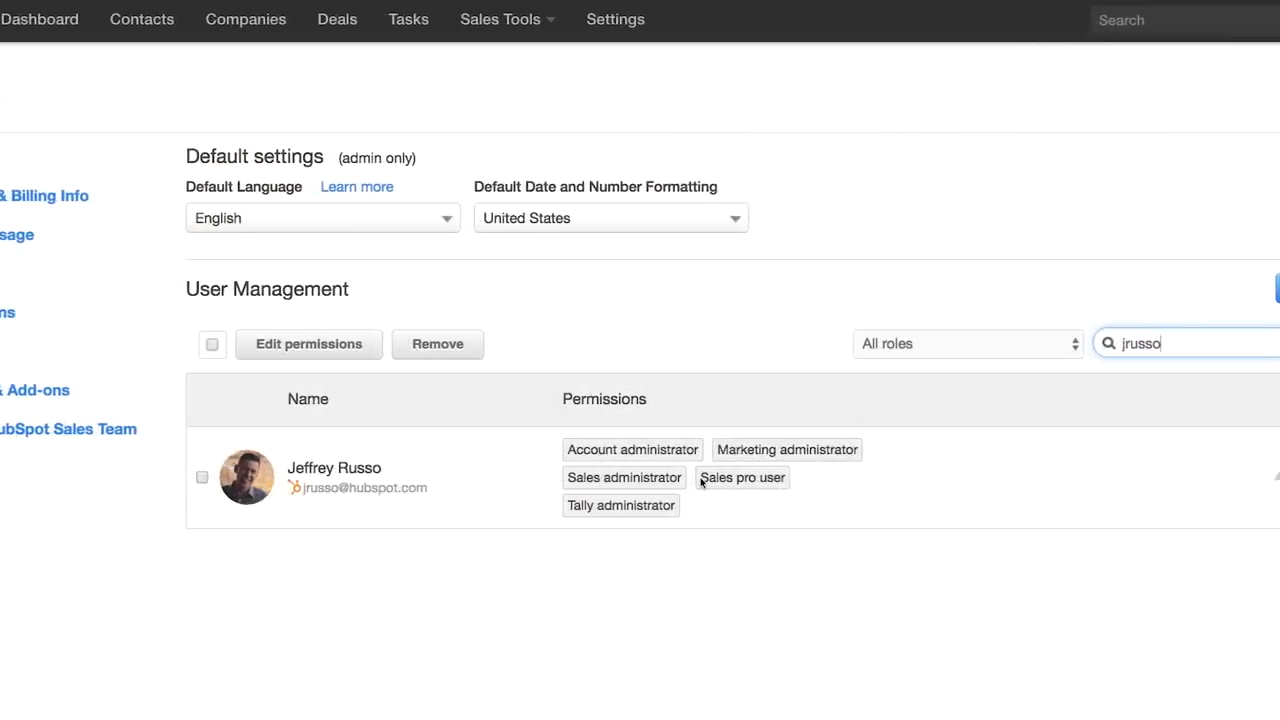
pyautogui.click(1169, 470)
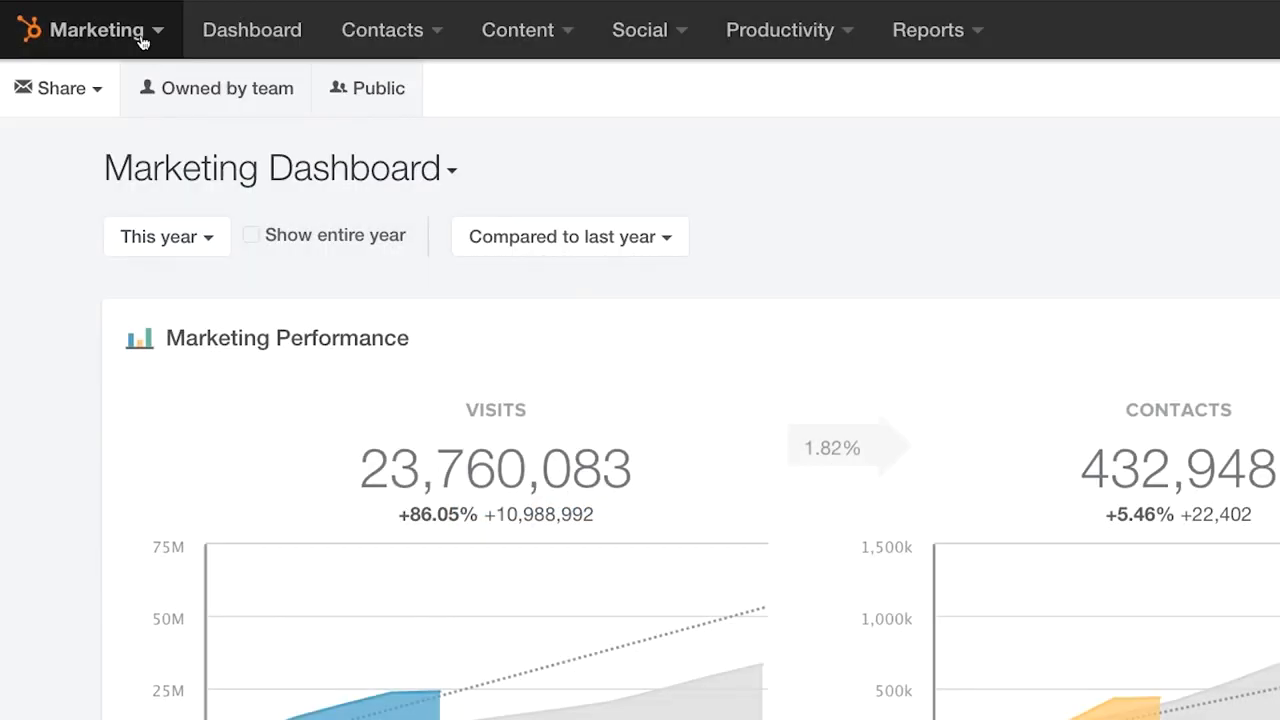
pyautogui.click(145, 33)
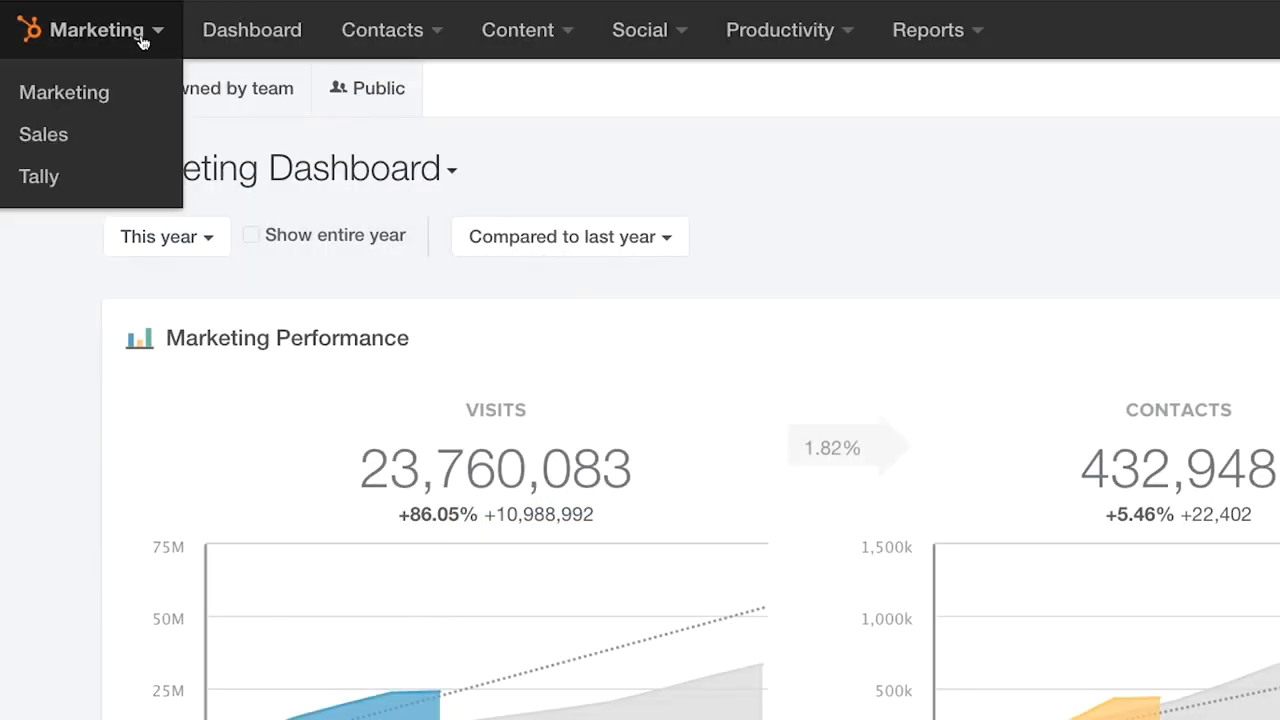
pyautogui.click(119, 144)
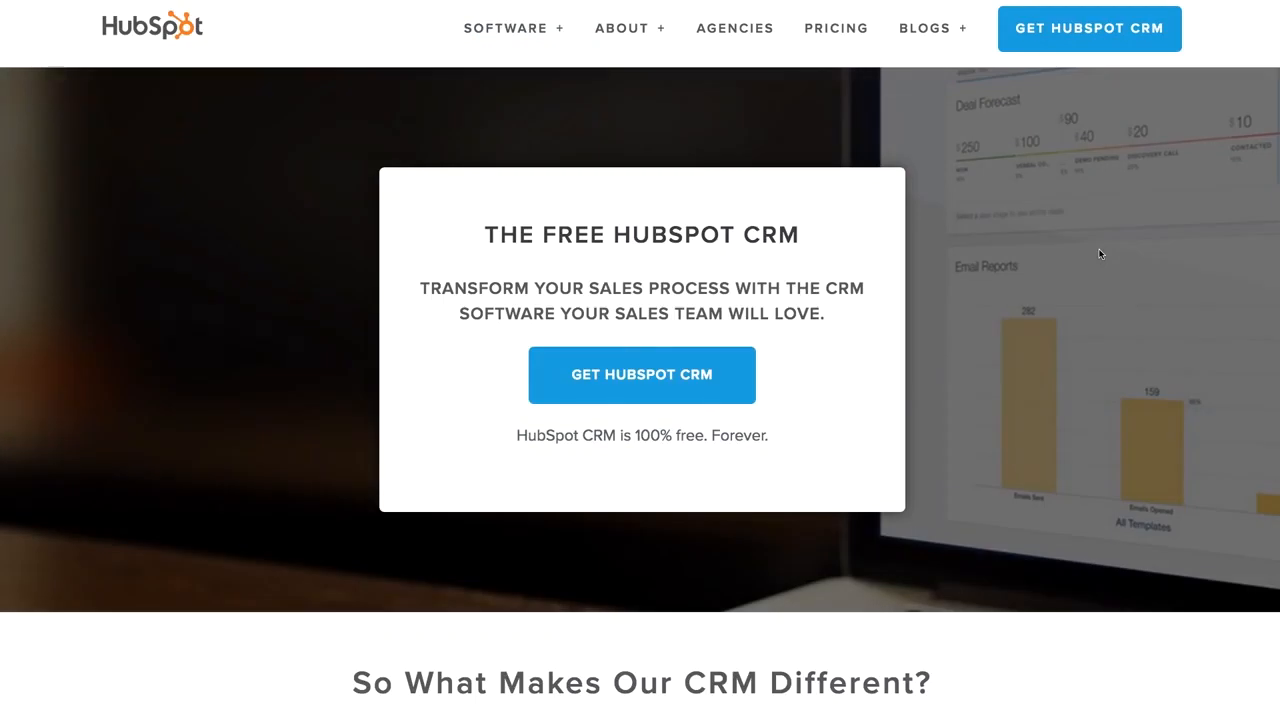
pyautogui.click(690, 382)
pyautogui.write('jm')
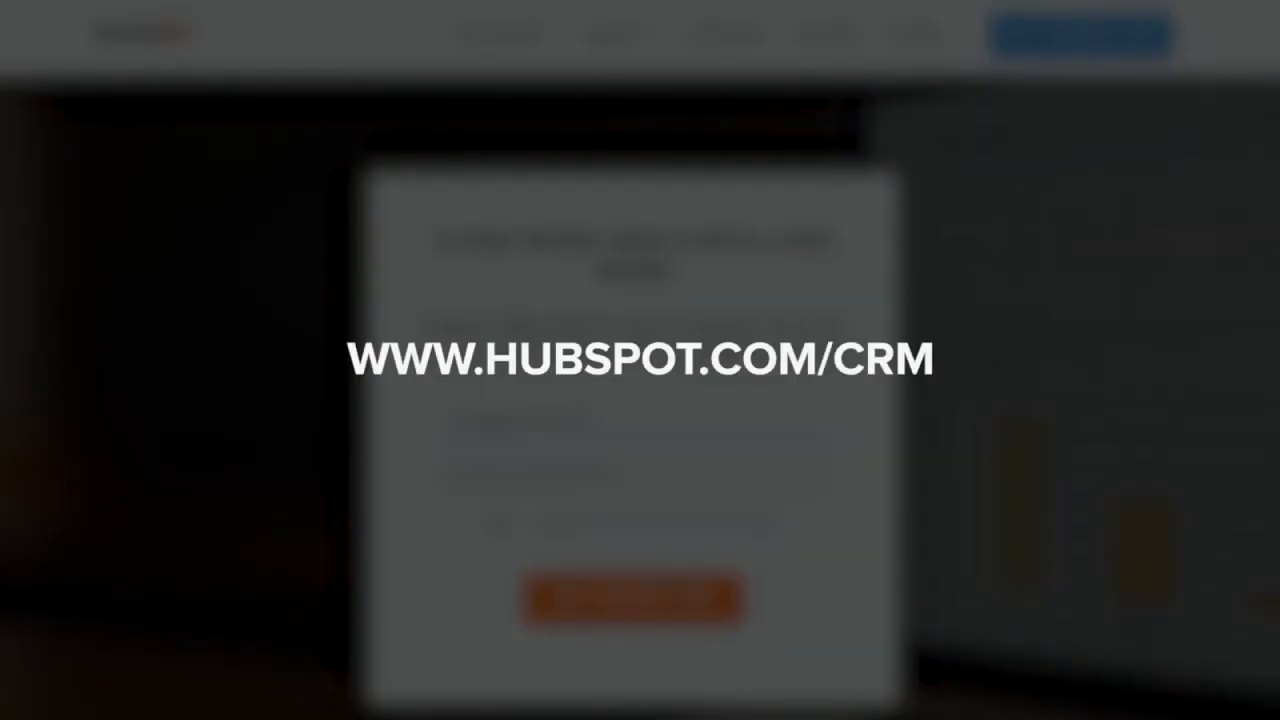
pyautogui.write('www.hubwhat.com')
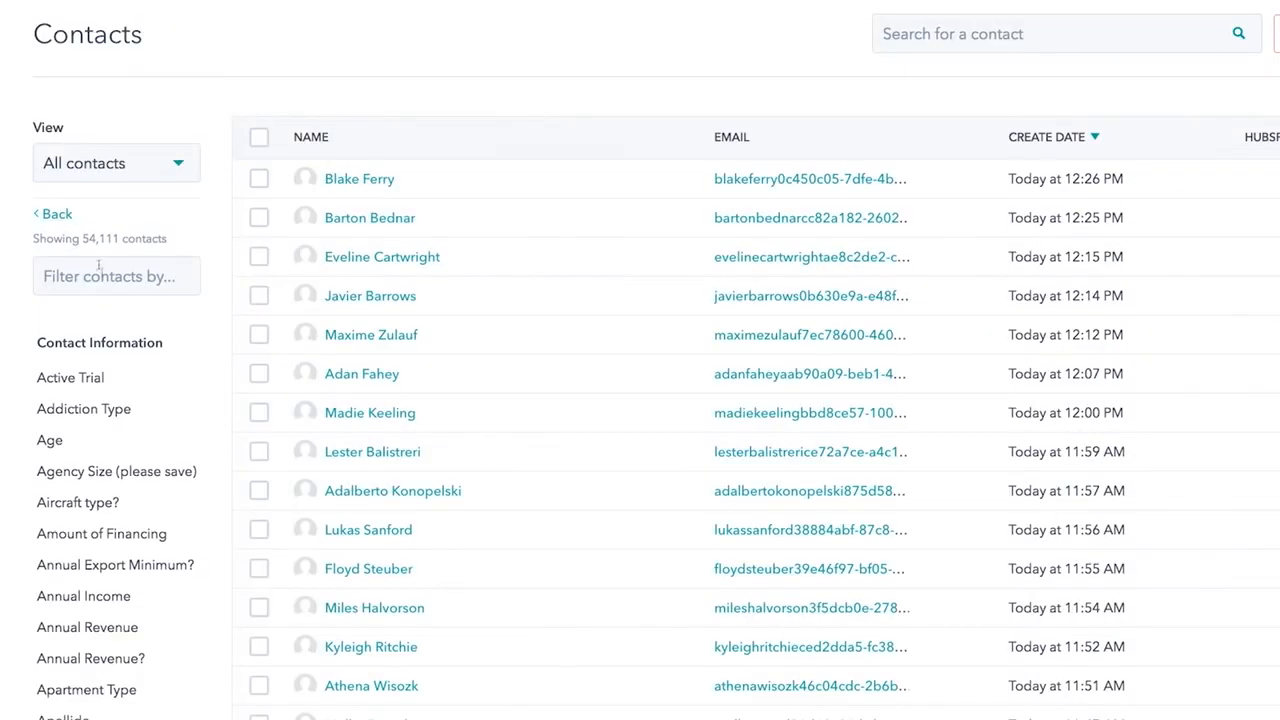
# - Filter contacts to Predictive Lead Score greater than 50 and save the view as 'High Score Leads'
pyautogui.click(99, 266)
pyautogui.write('predict')
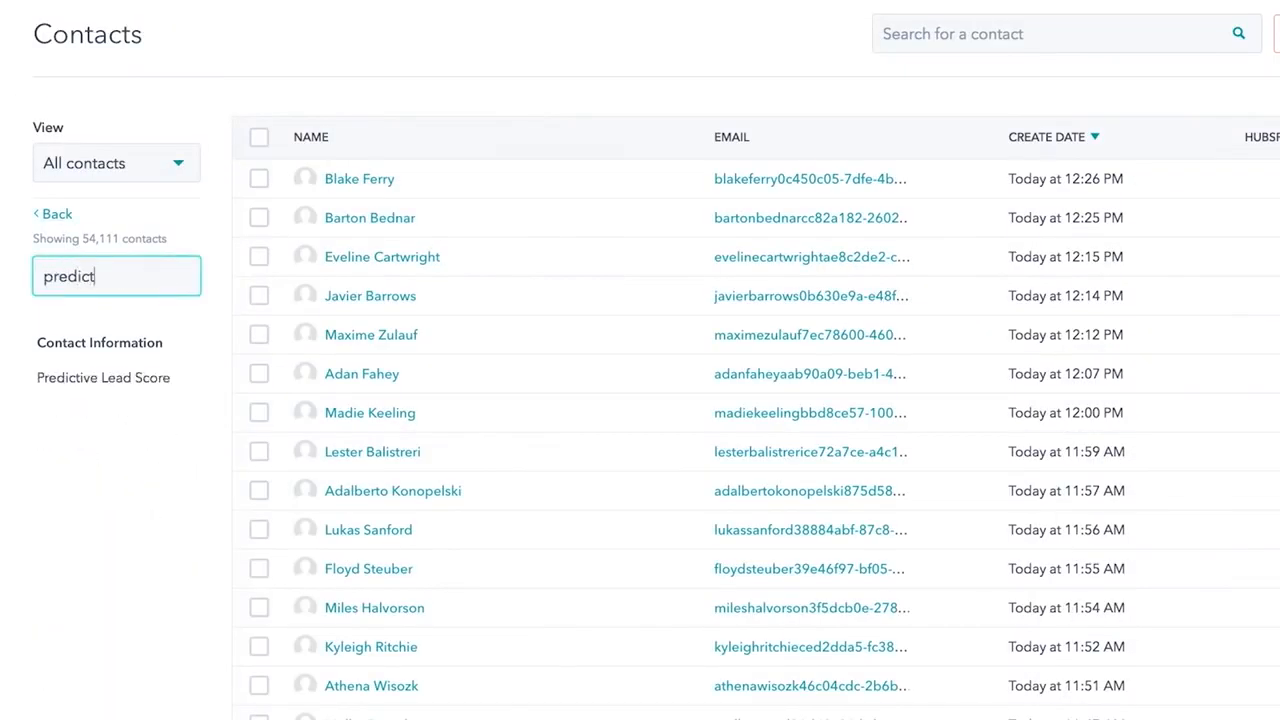
pyautogui.click(78, 378)
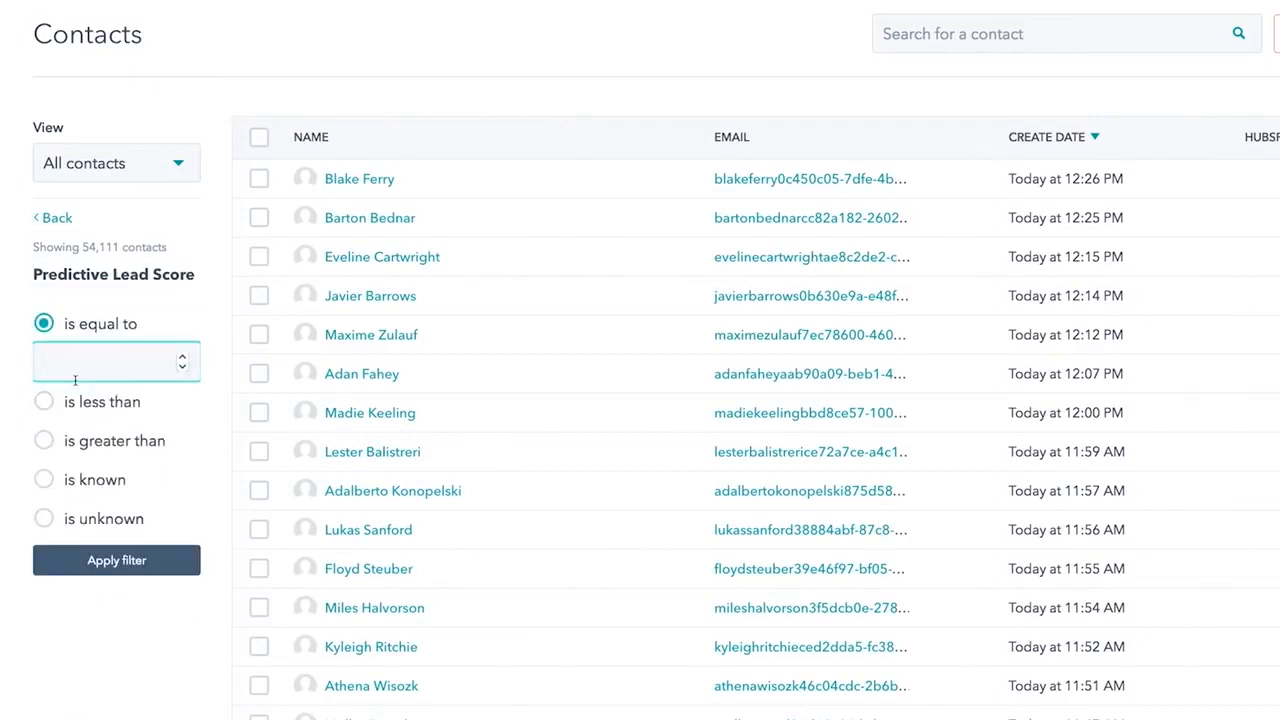
pyautogui.click(70, 440)
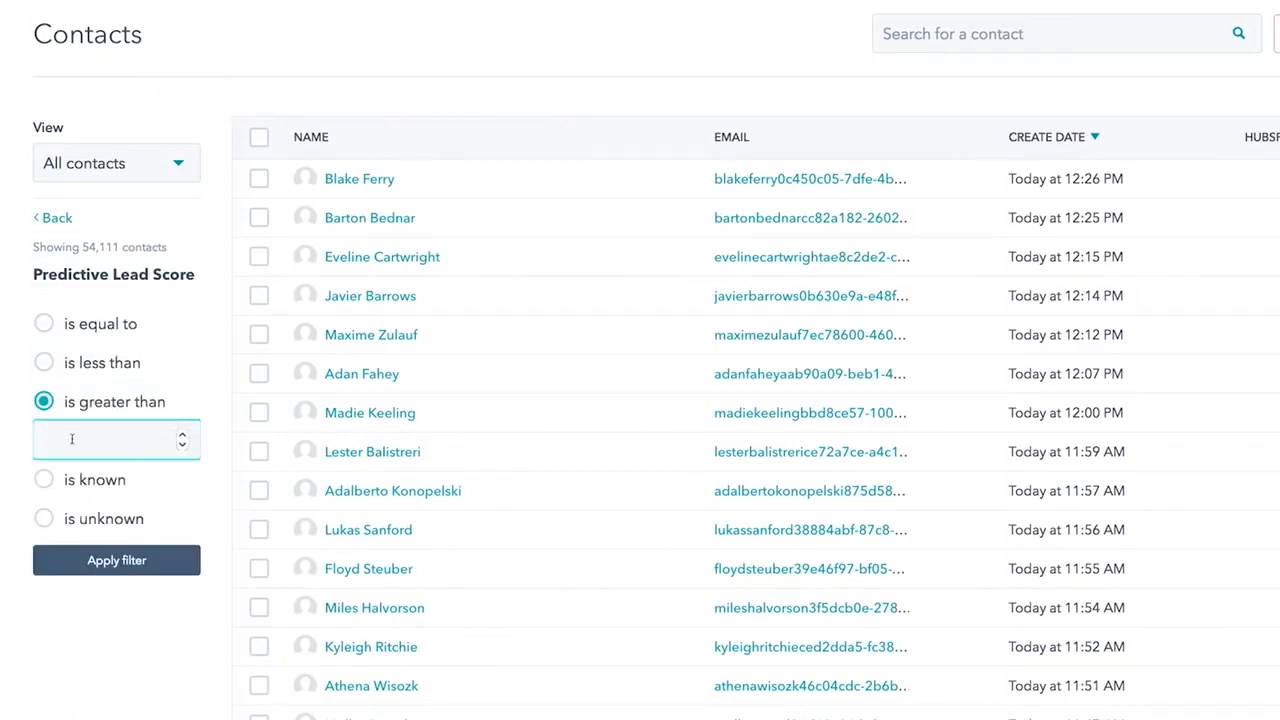
pyautogui.click(85, 560)
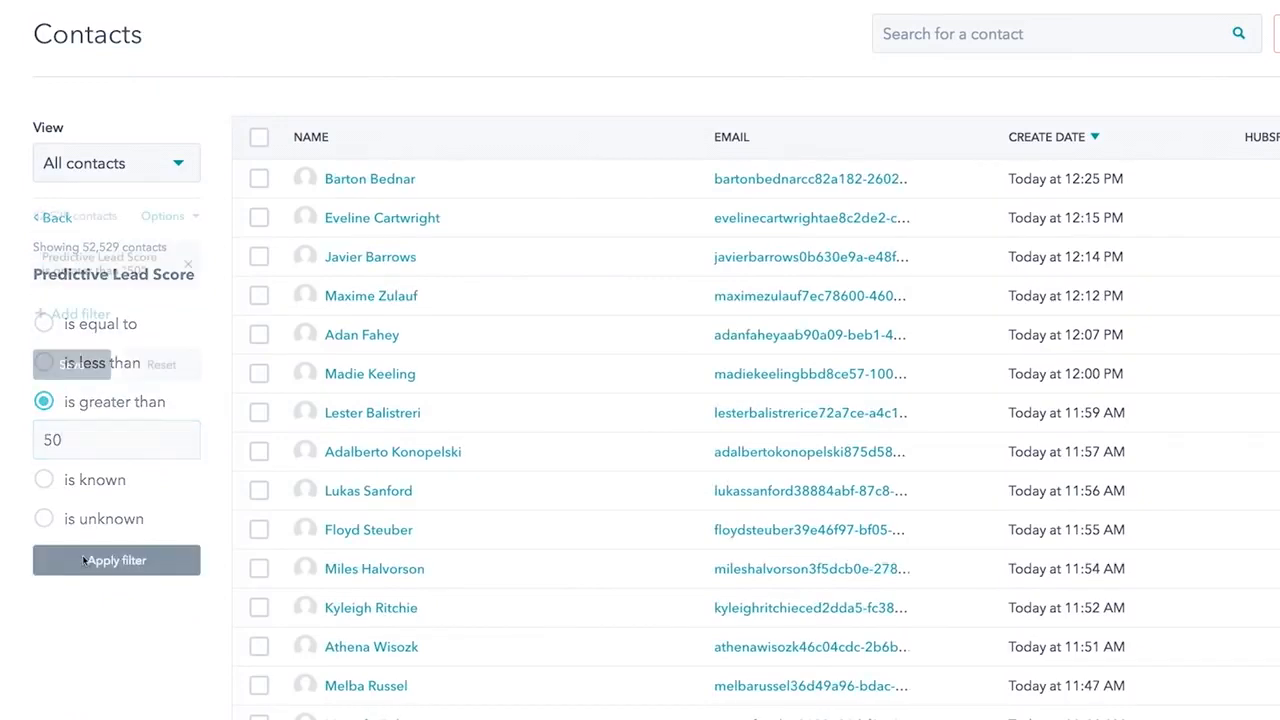
pyautogui.click(80, 366)
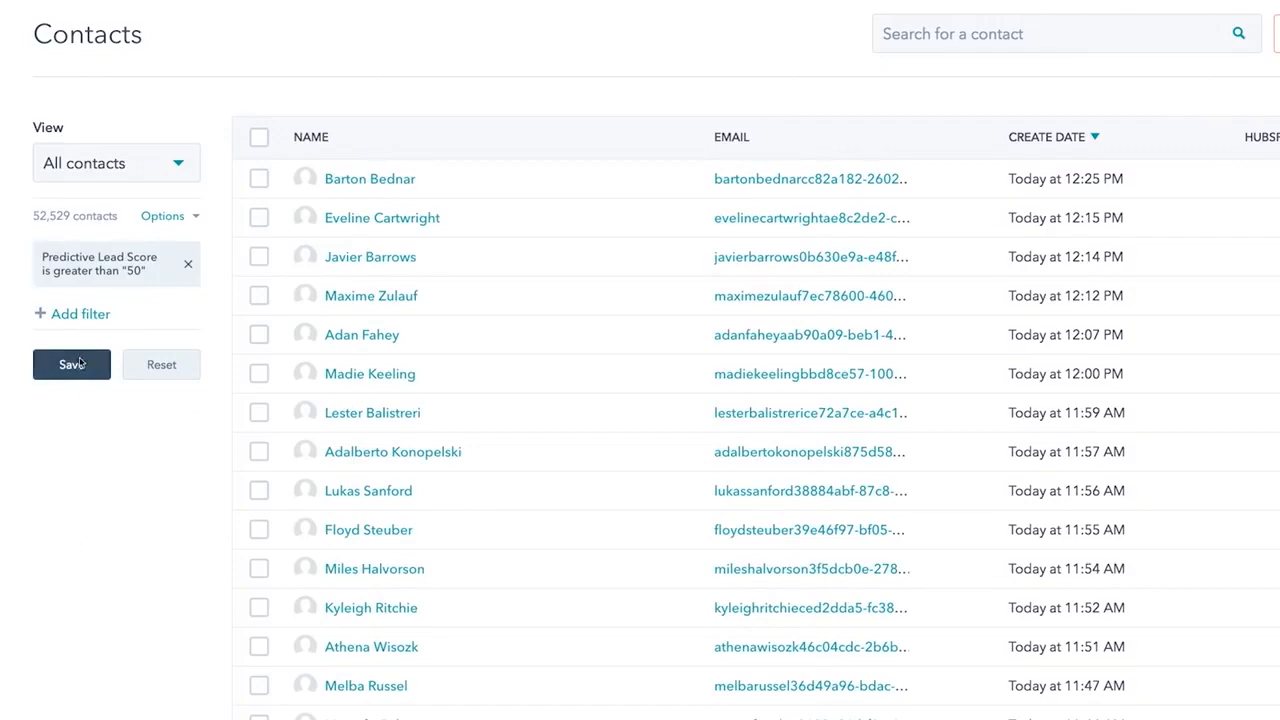
pyautogui.write('High Score Leads')
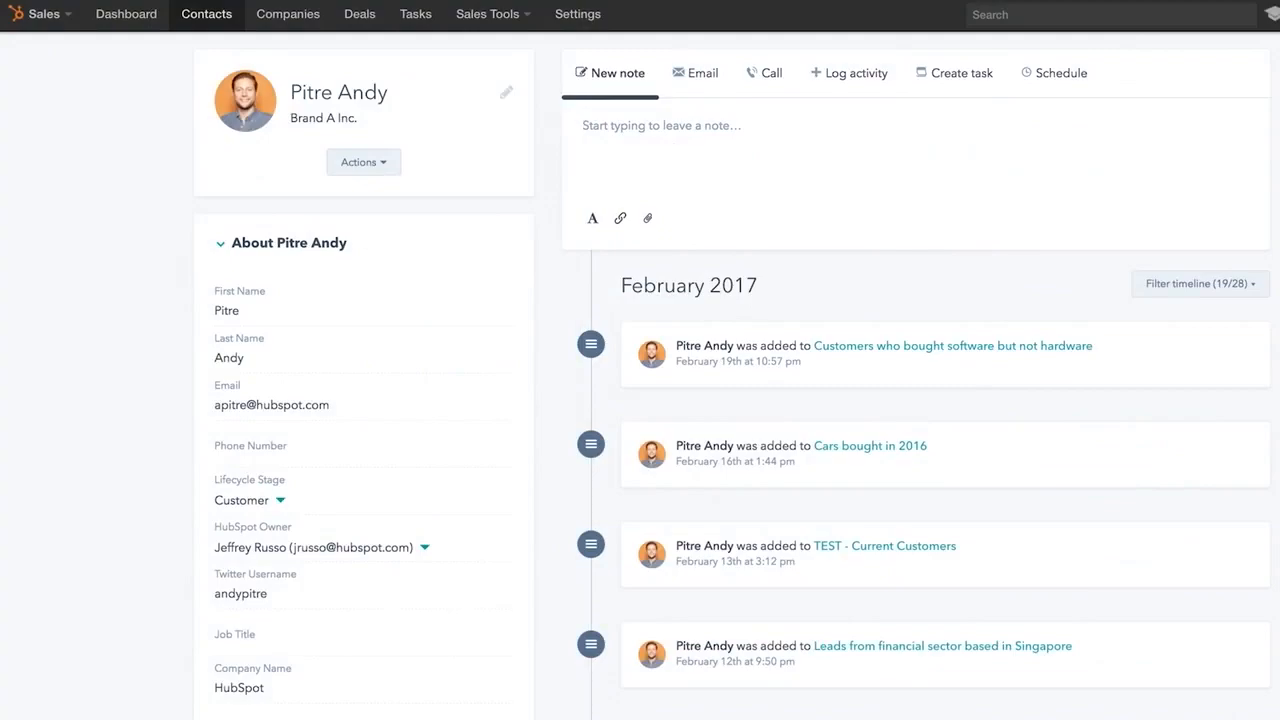
# - Filter the timeline to include Merges and Salesforce syncs, excluding Call to Action and Analytics events
pyautogui.scroll(-2, 732, 375)
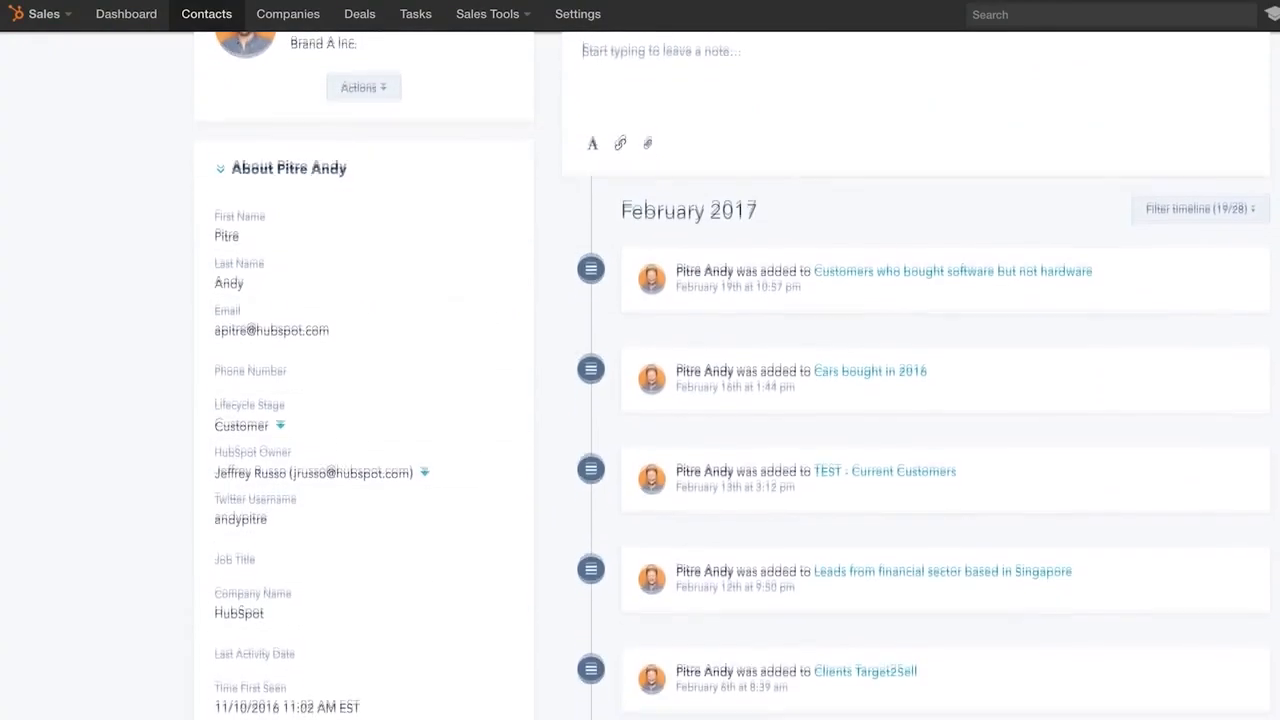
pyautogui.scroll(-3, 732, 375)
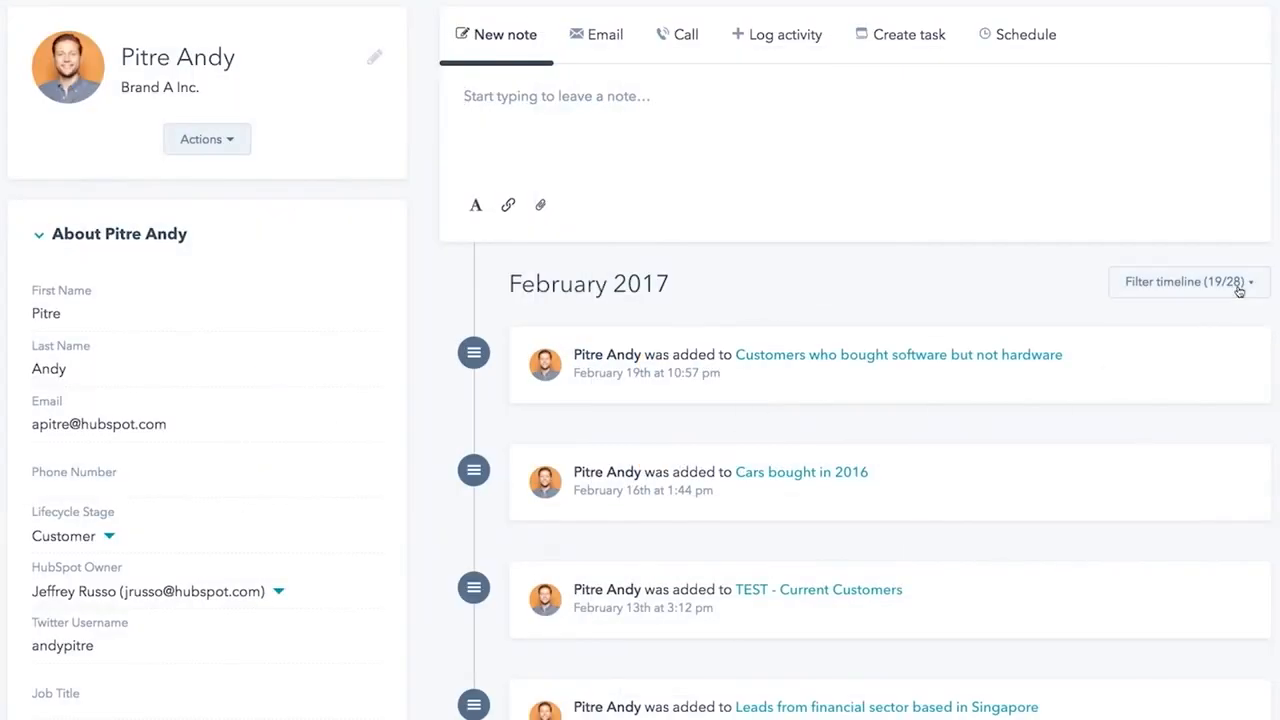
pyautogui.click(1239, 290)
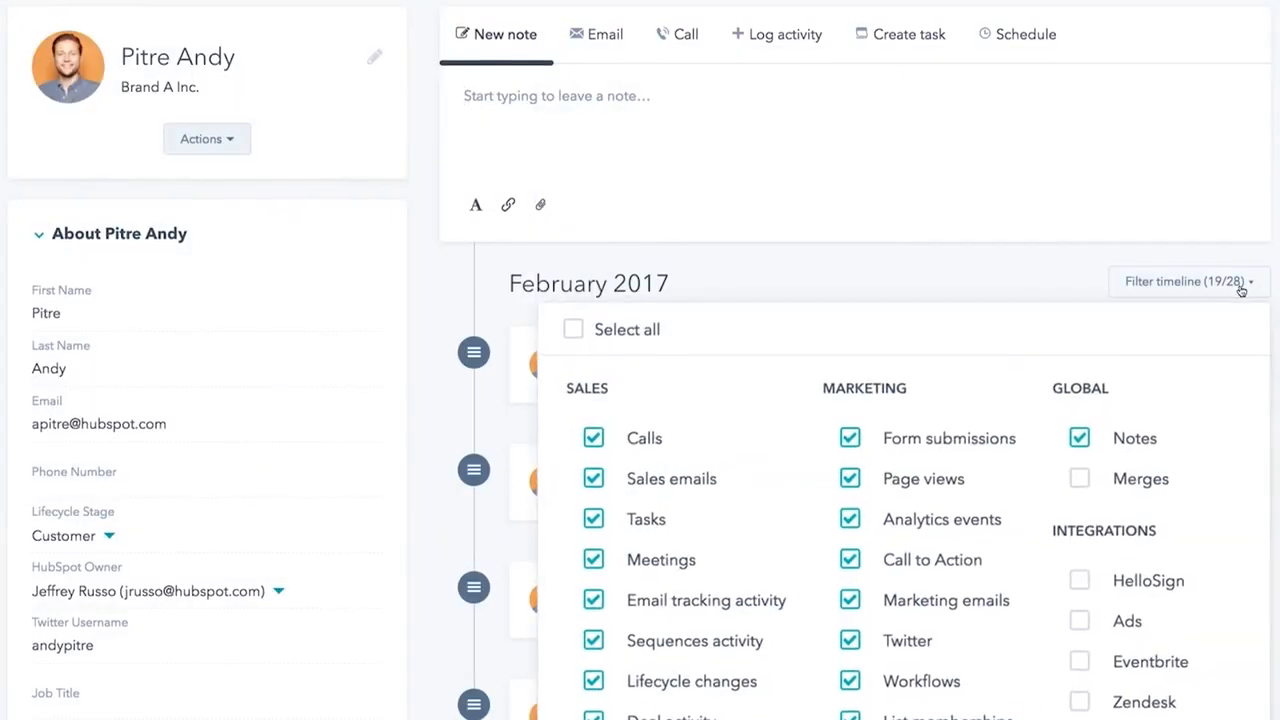
pyautogui.scroll(-1, 1241, 291)
pyautogui.scroll(1, 1241, 291)
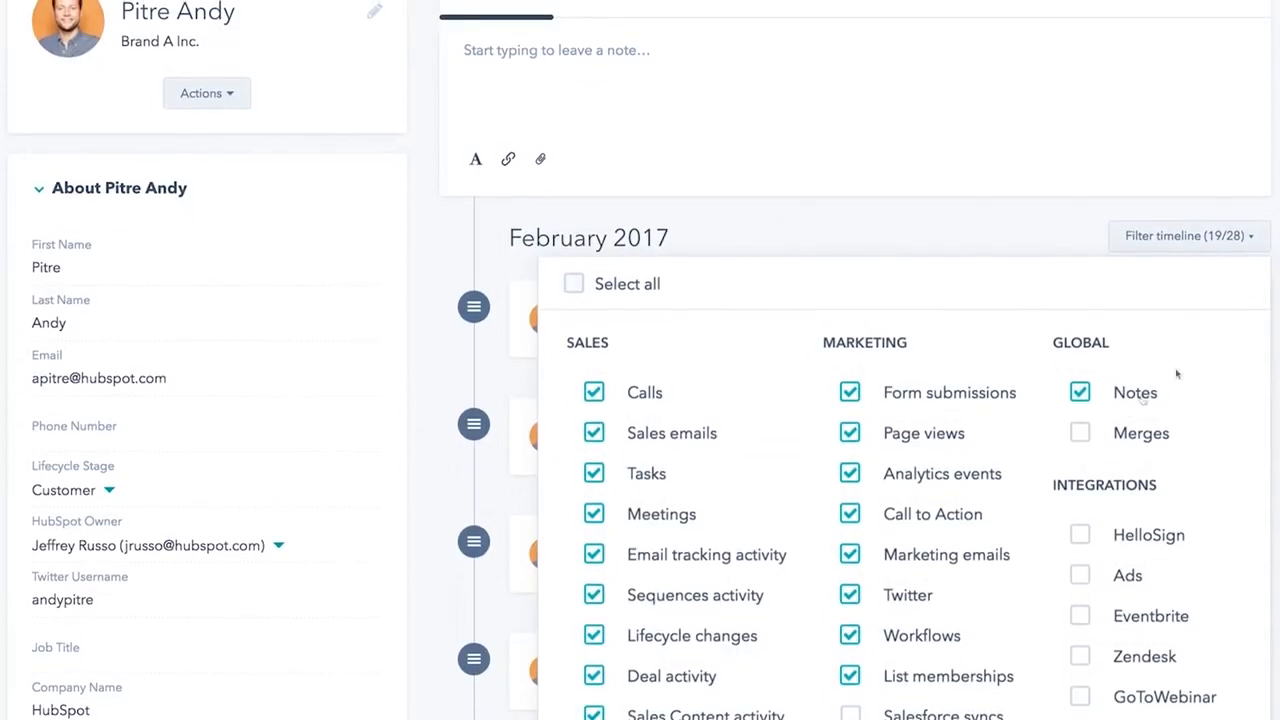
pyautogui.click(1081, 434)
pyautogui.click(851, 713)
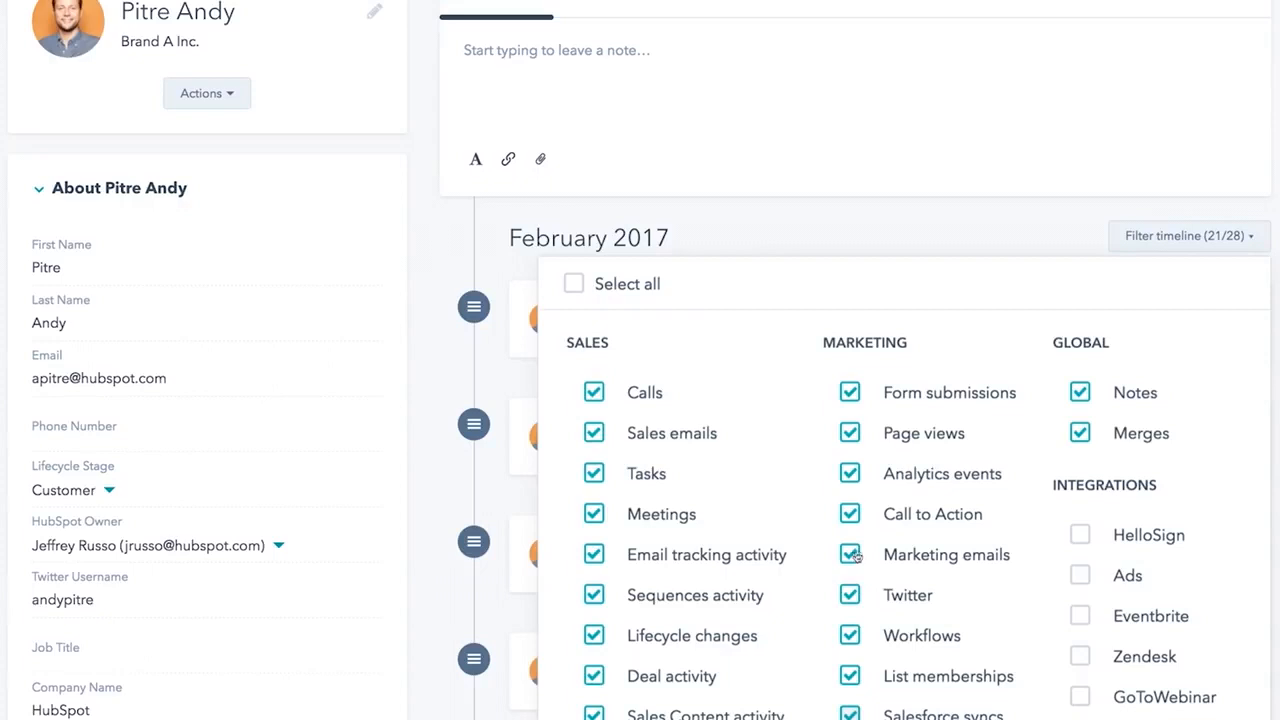
pyautogui.click(850, 513)
pyautogui.click(850, 474)
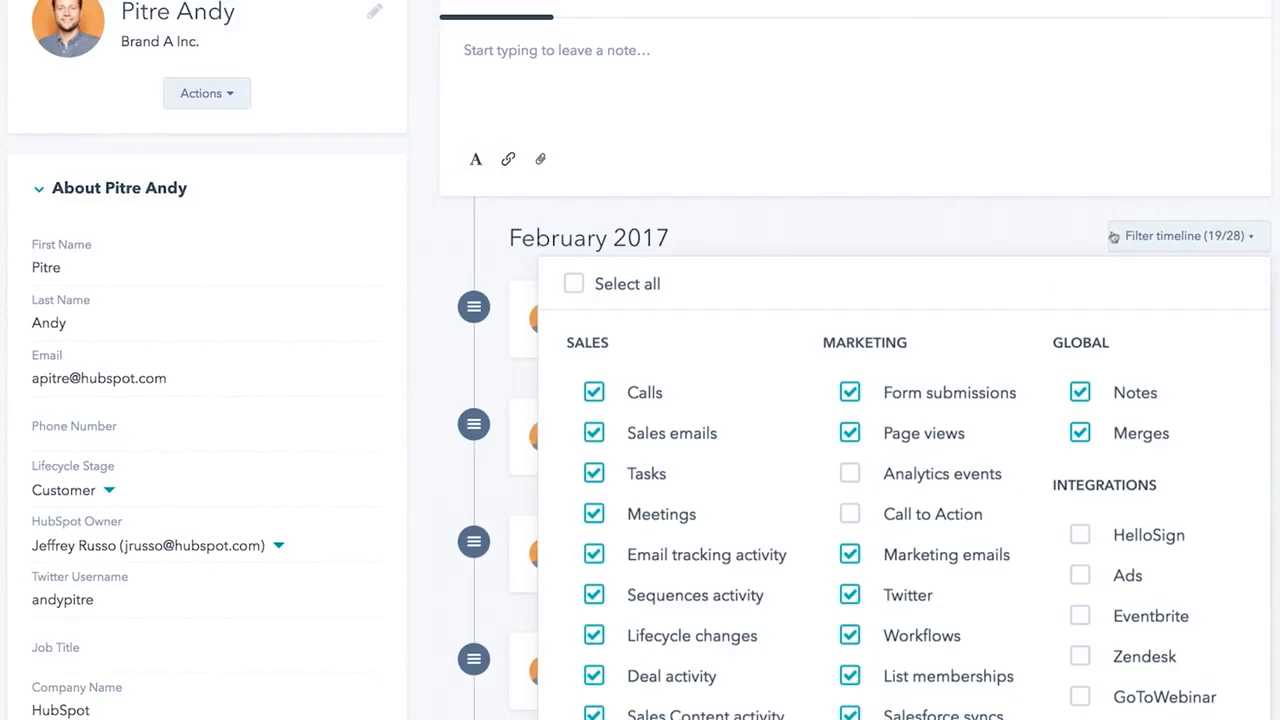
pyautogui.click(1186, 236)
pyautogui.scroll(1, 610, 112)
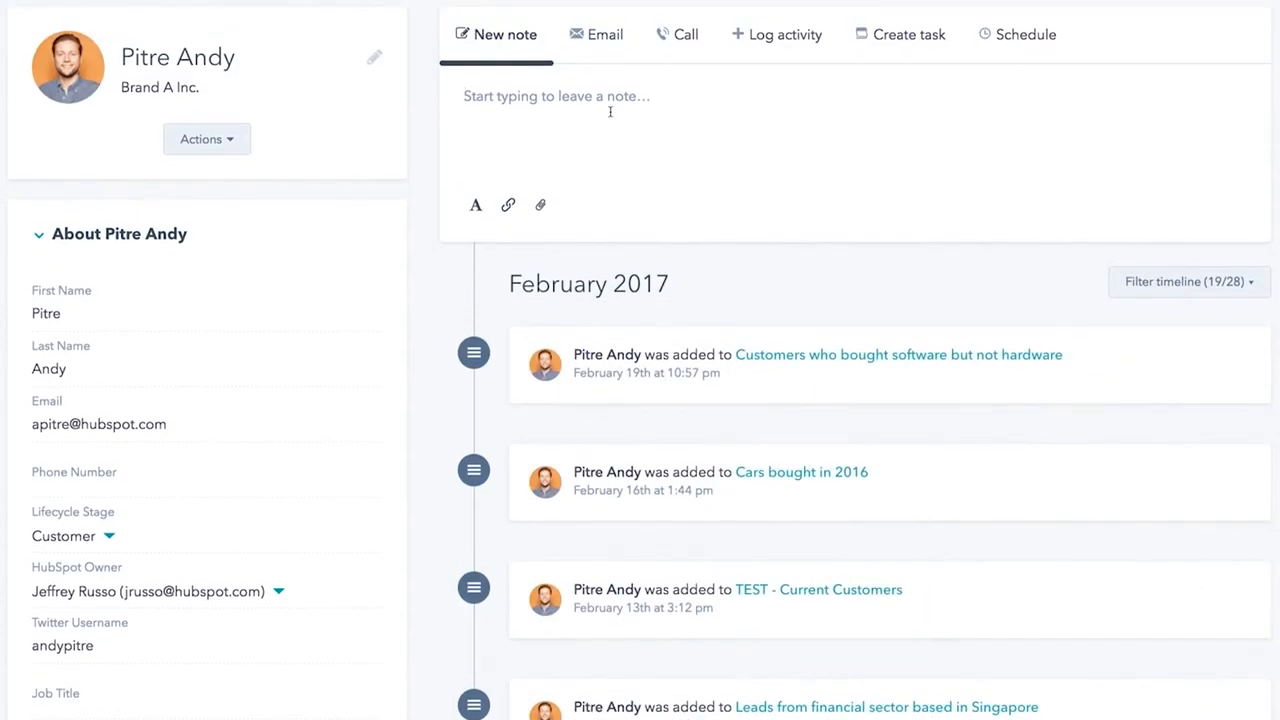
# - Start an email to the contact with a subject beginning 'Following'
pyautogui.click(590, 49)
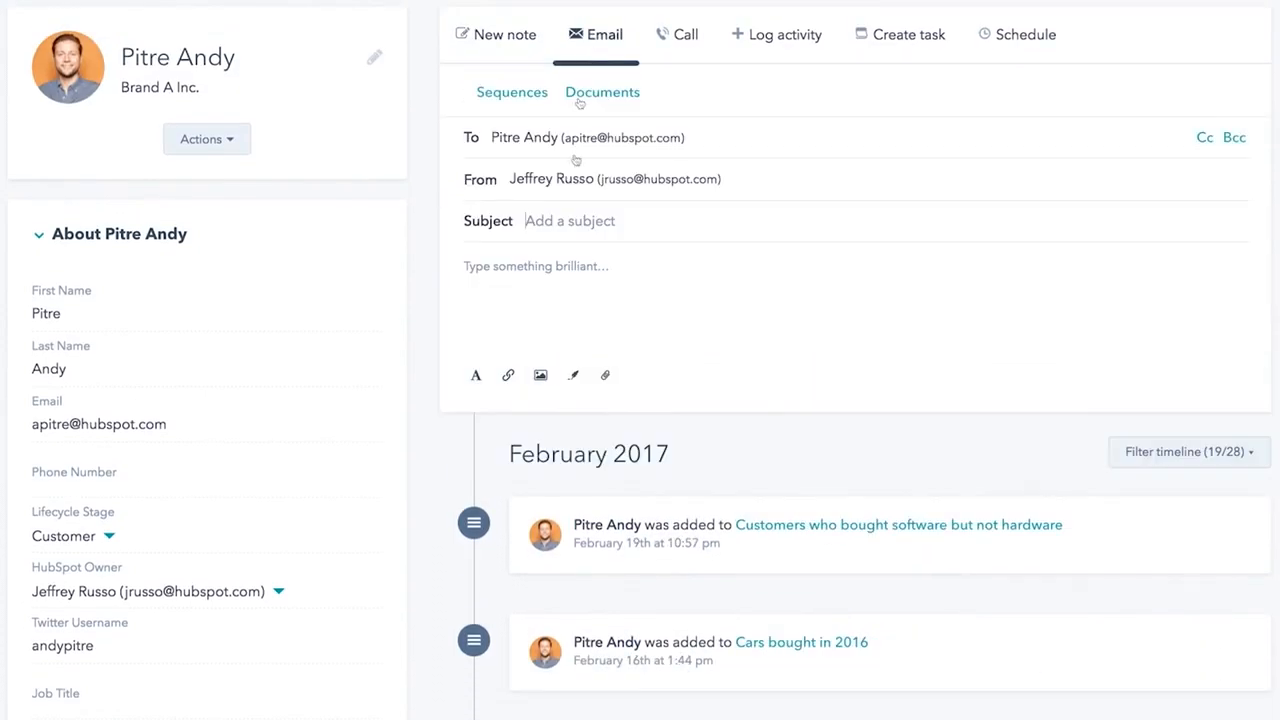
pyautogui.click(570, 221)
pyautogui.write('Following Up')
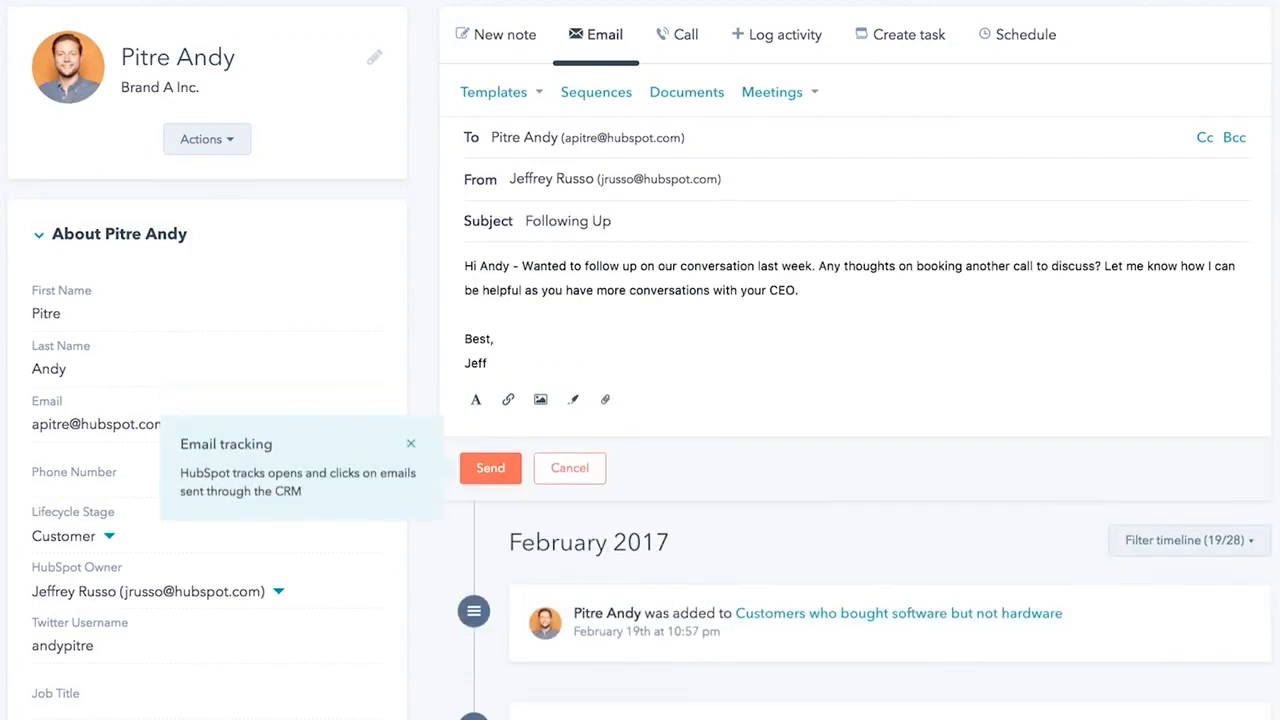
# - Schedule a meeting for 02/28/2017 described 'Look forward to connecting again!'
pyautogui.click(679, 34)
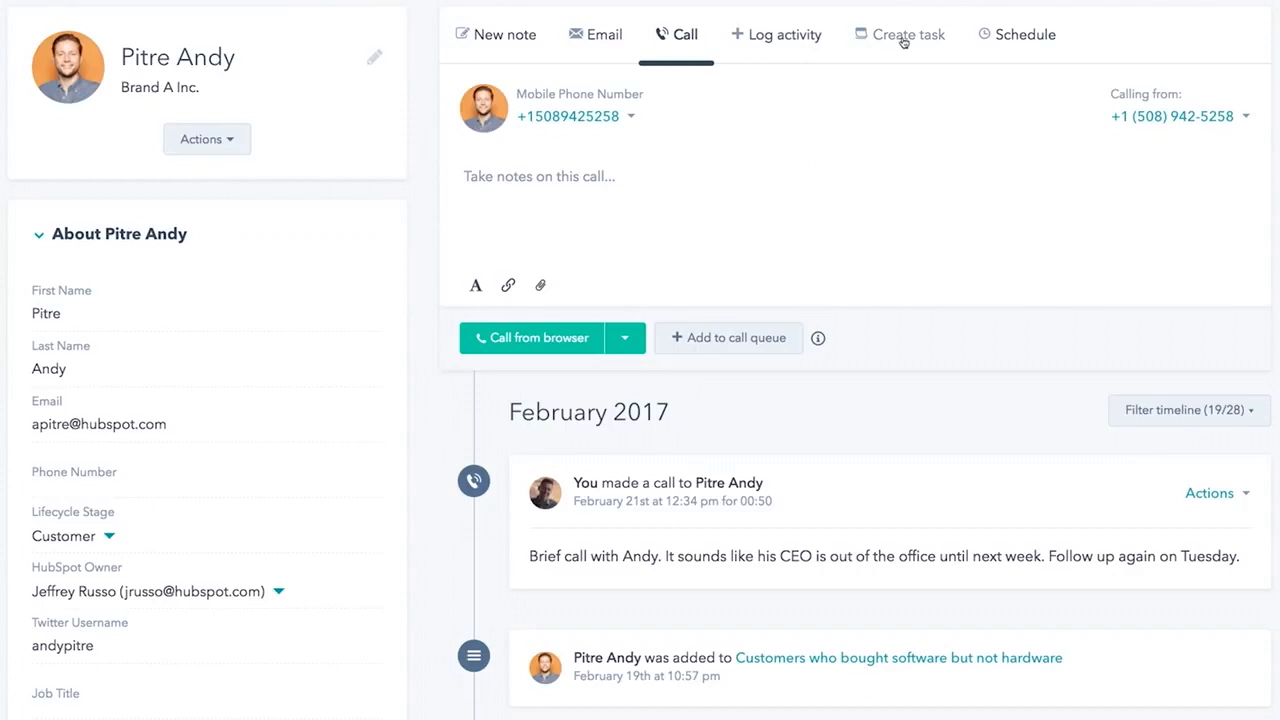
pyautogui.click(1019, 44)
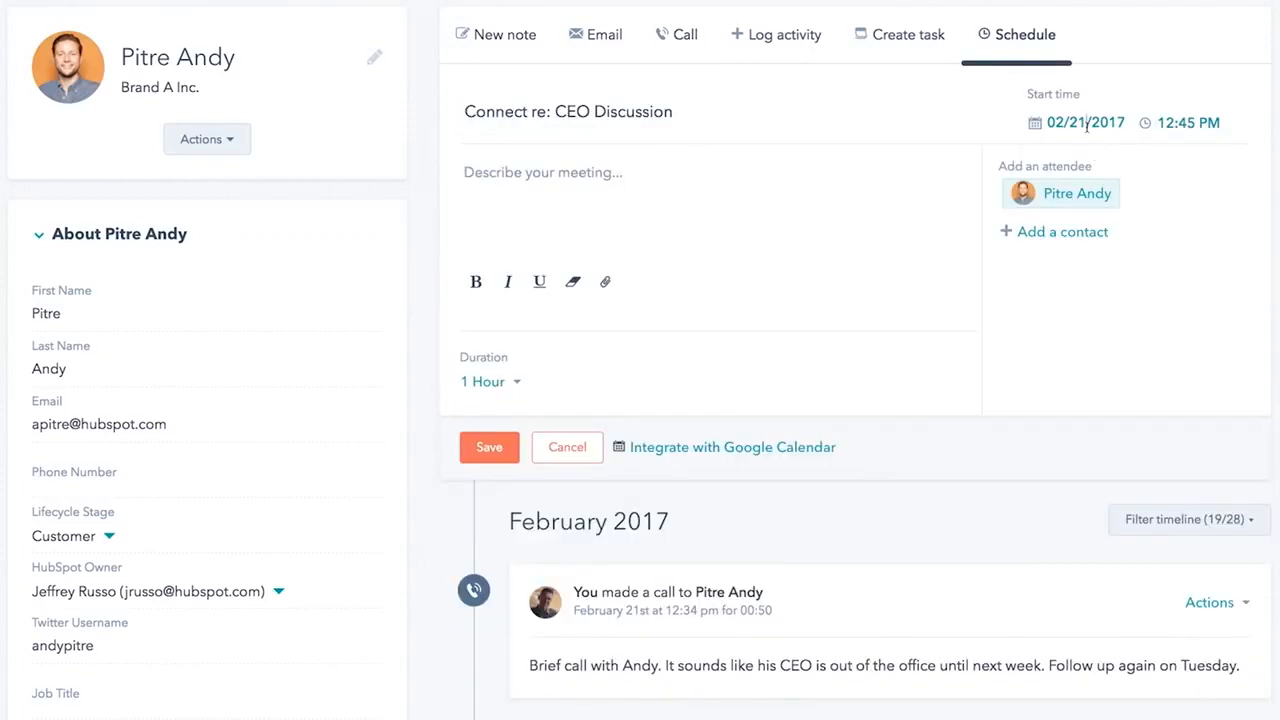
pyautogui.click(1087, 124)
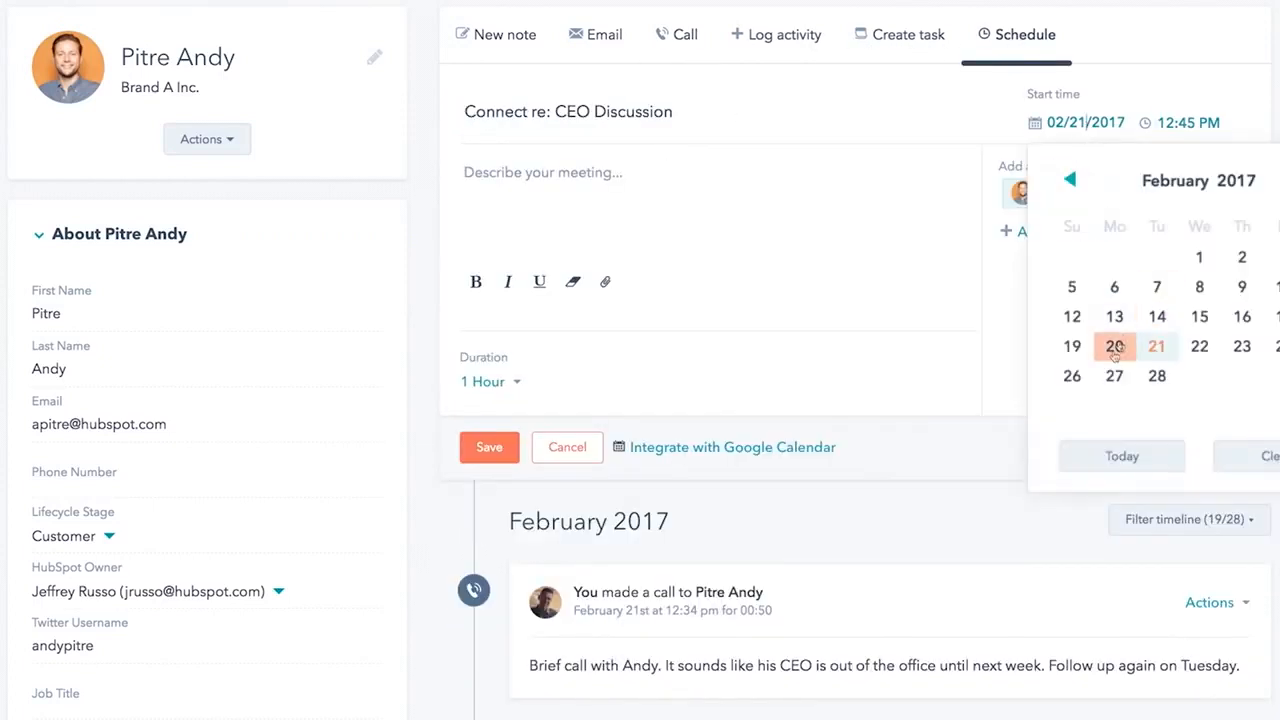
pyautogui.click(1157, 376)
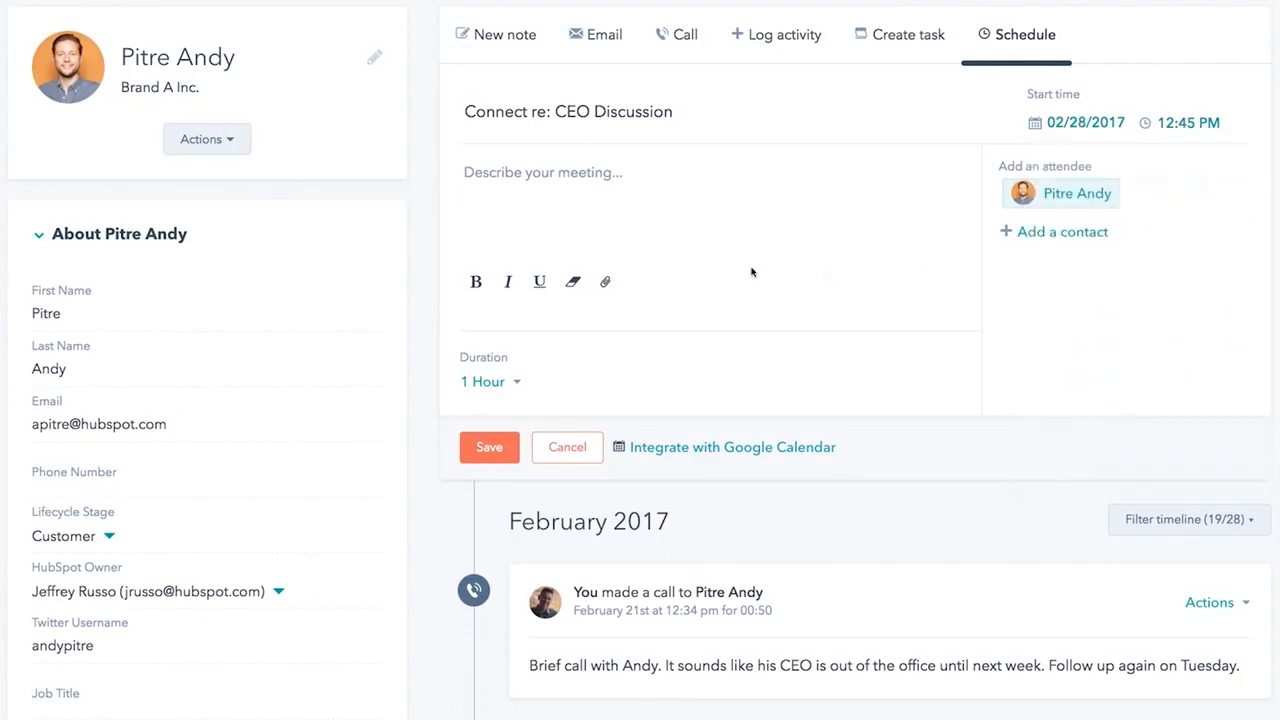
pyautogui.click(635, 194)
pyautogui.write('Look forward to connecting again!')
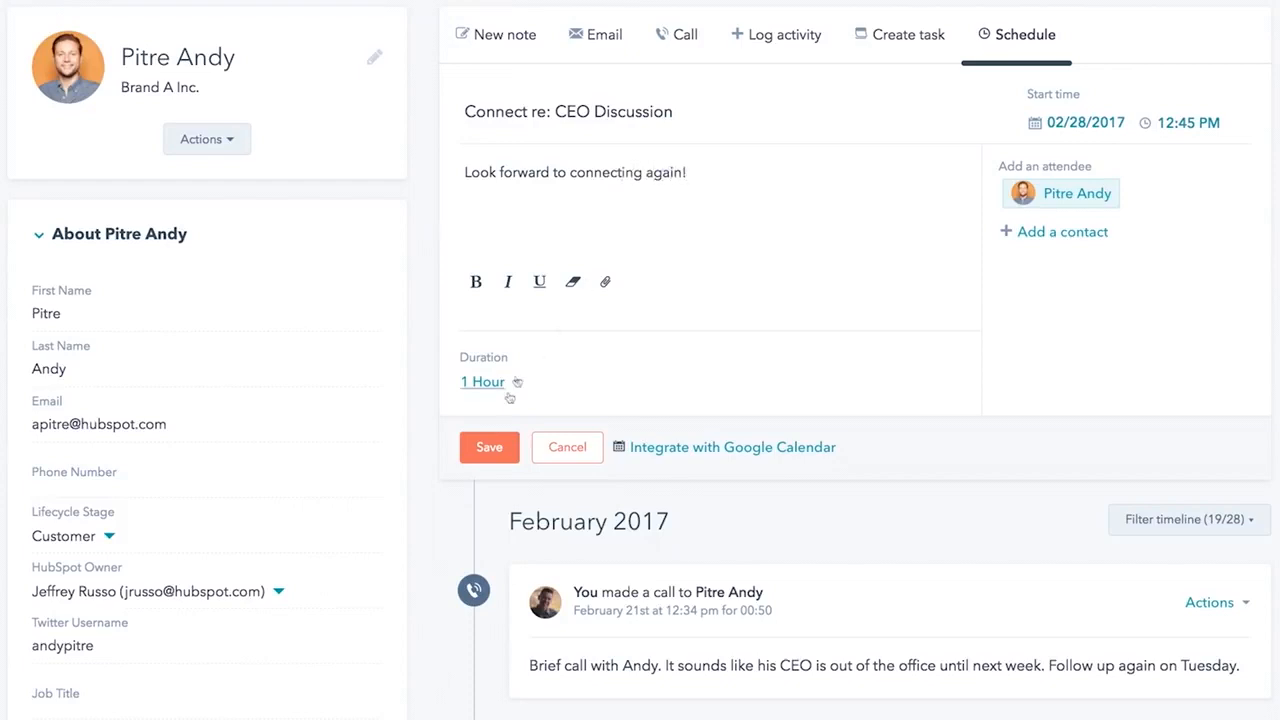
# - Finish the email body about CEO conversations with a 'Best,' sign-off, then call the contact
pyautogui.write('be h')
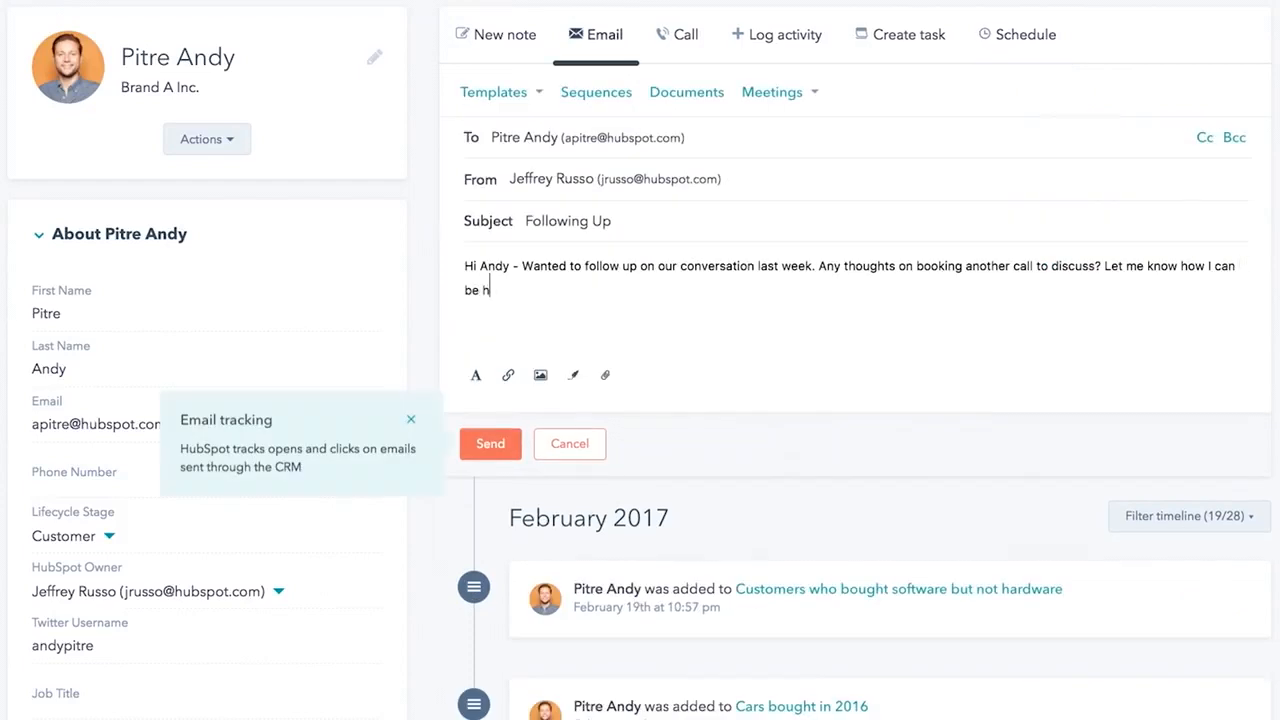
pyautogui.write('elpful as you have more conversa')
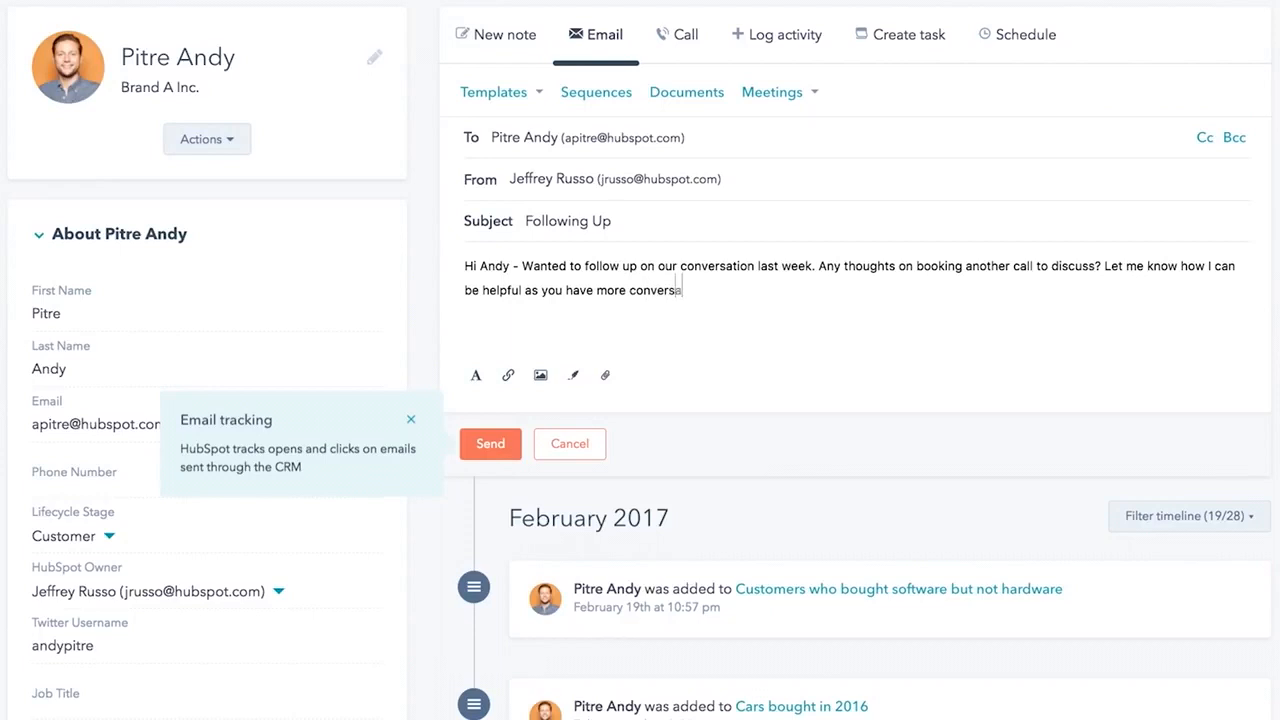
pyautogui.write('tions with your CEO.  Be')
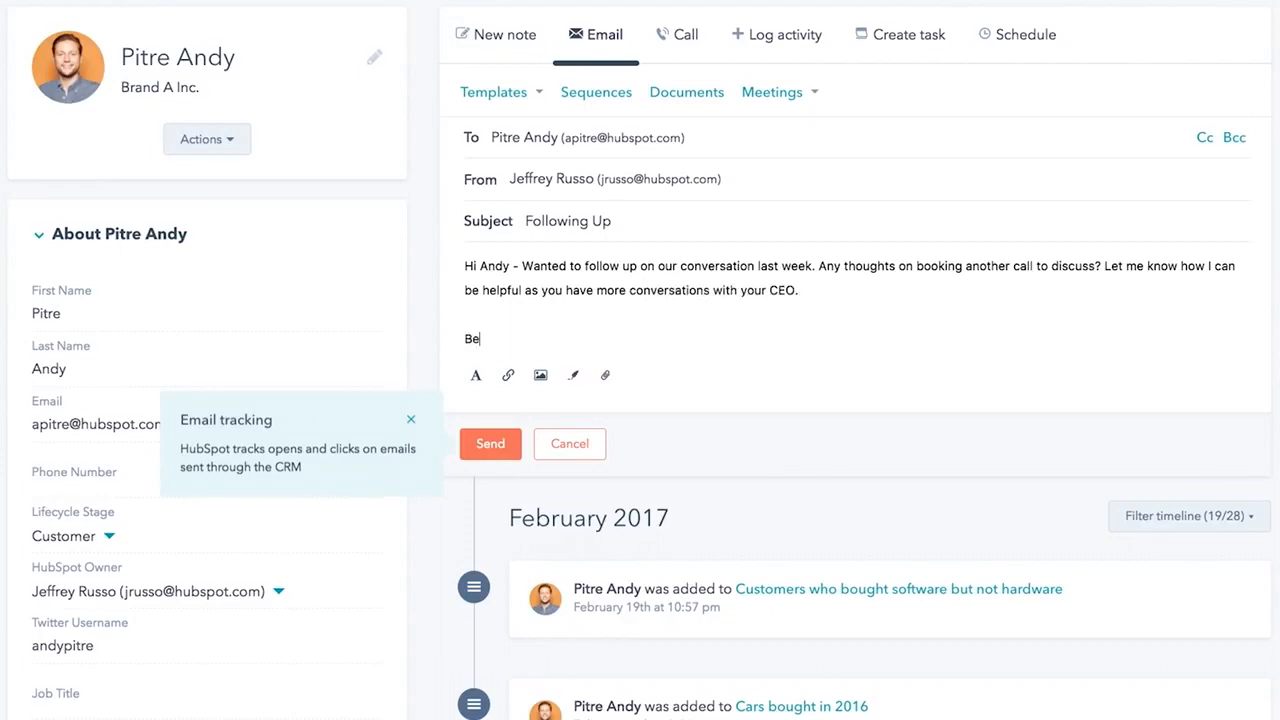
pyautogui.write('st,')
pyautogui.press('Return')
pyautogui.write('Jeff')
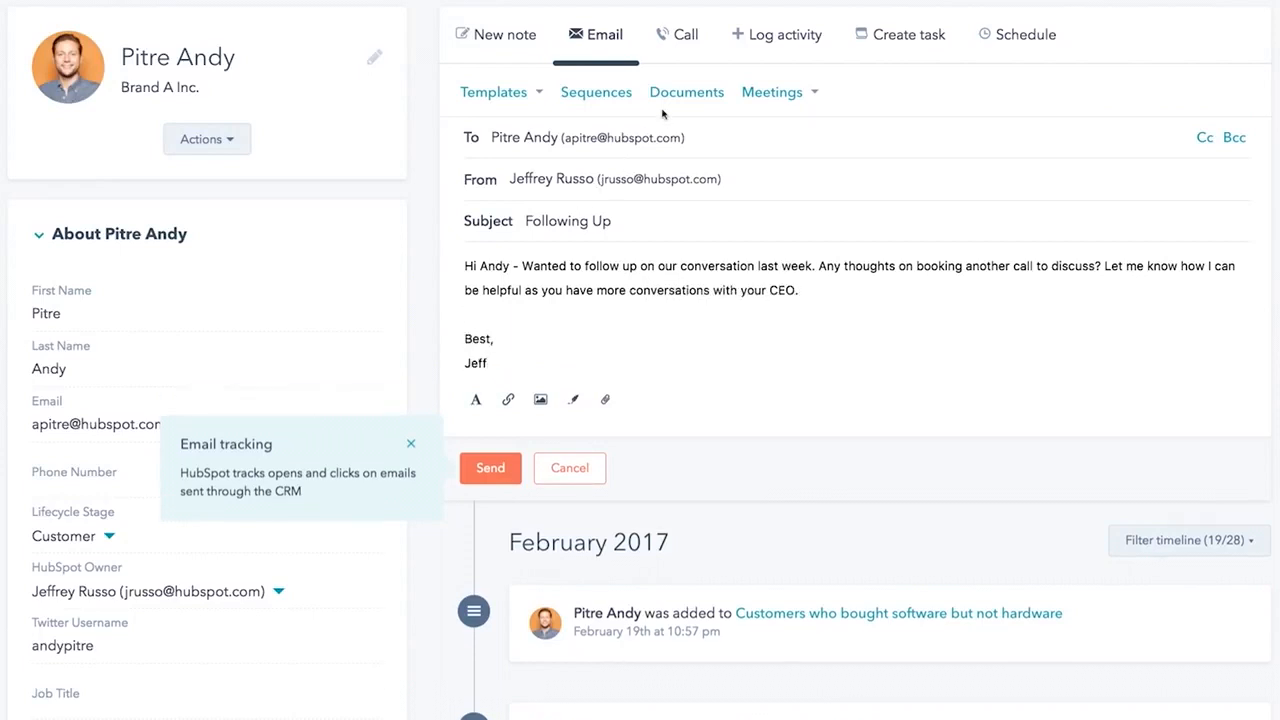
pyautogui.click(664, 36)
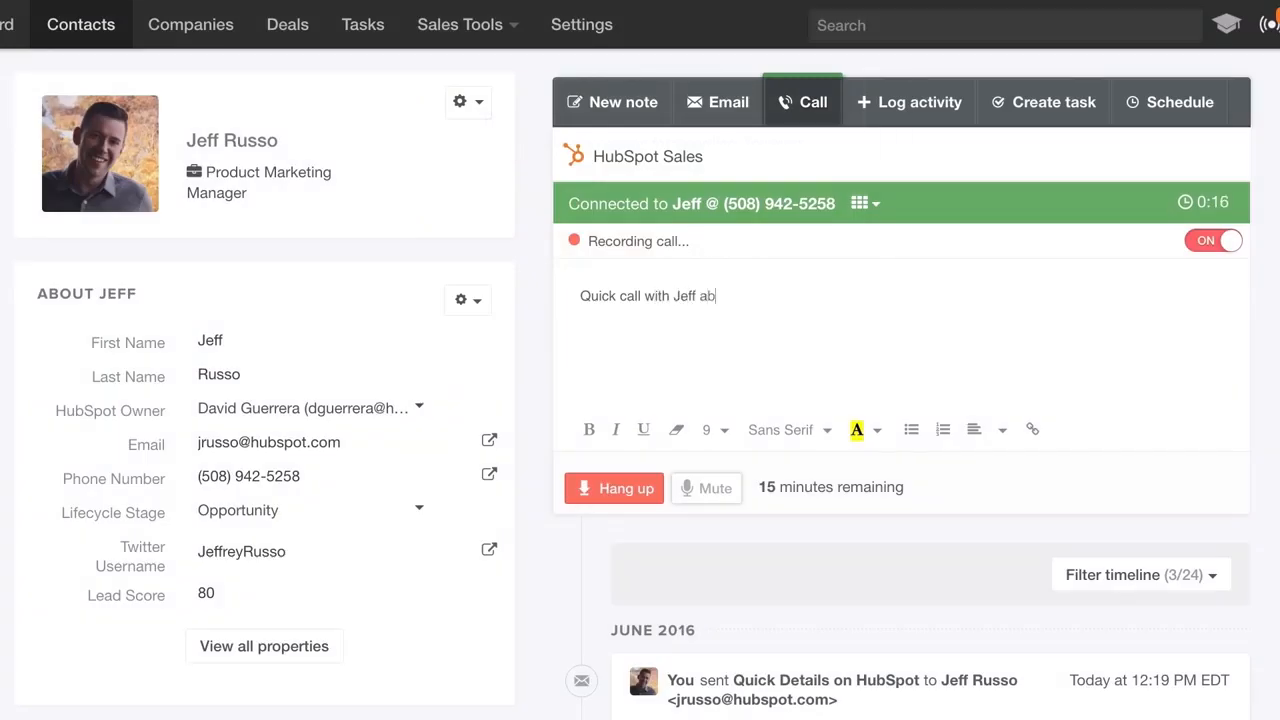
# - Note the contract follow-up due at month end, hang up, and save the call notes
pyautogui.write('out the contract. Will need to follow up toward the end of the month.')
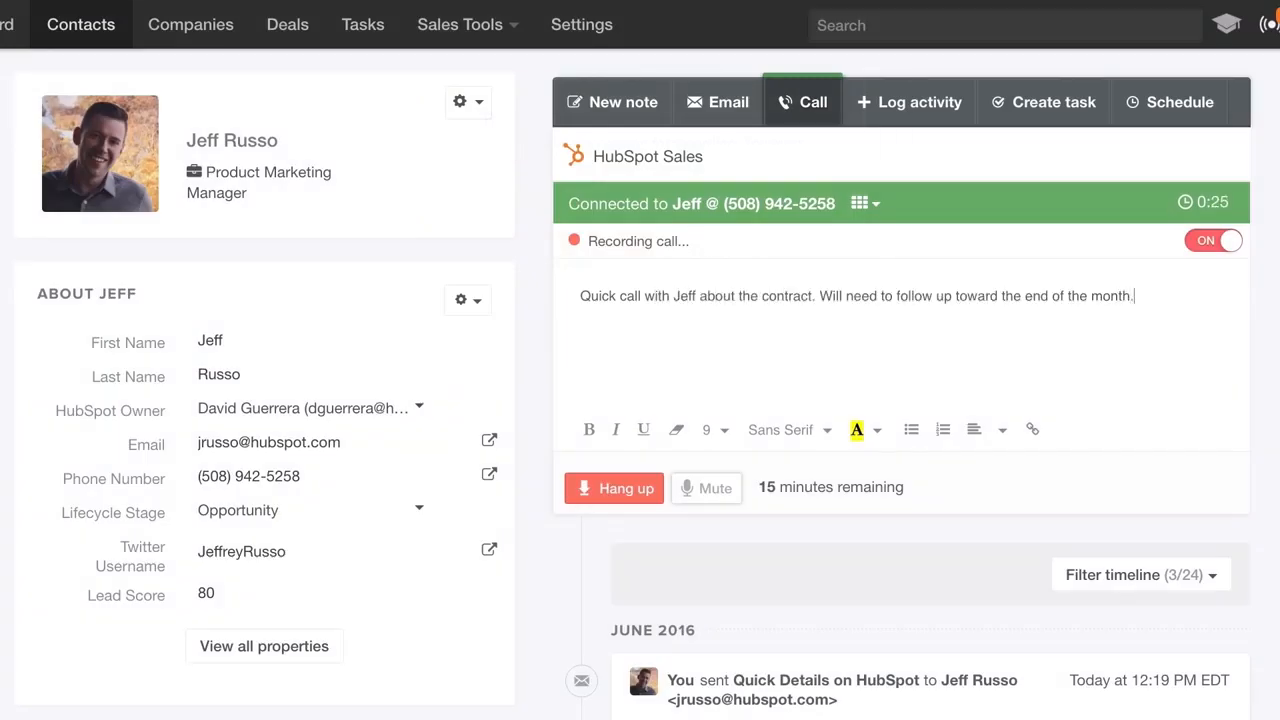
pyautogui.click(604, 487)
pyautogui.click(604, 487)
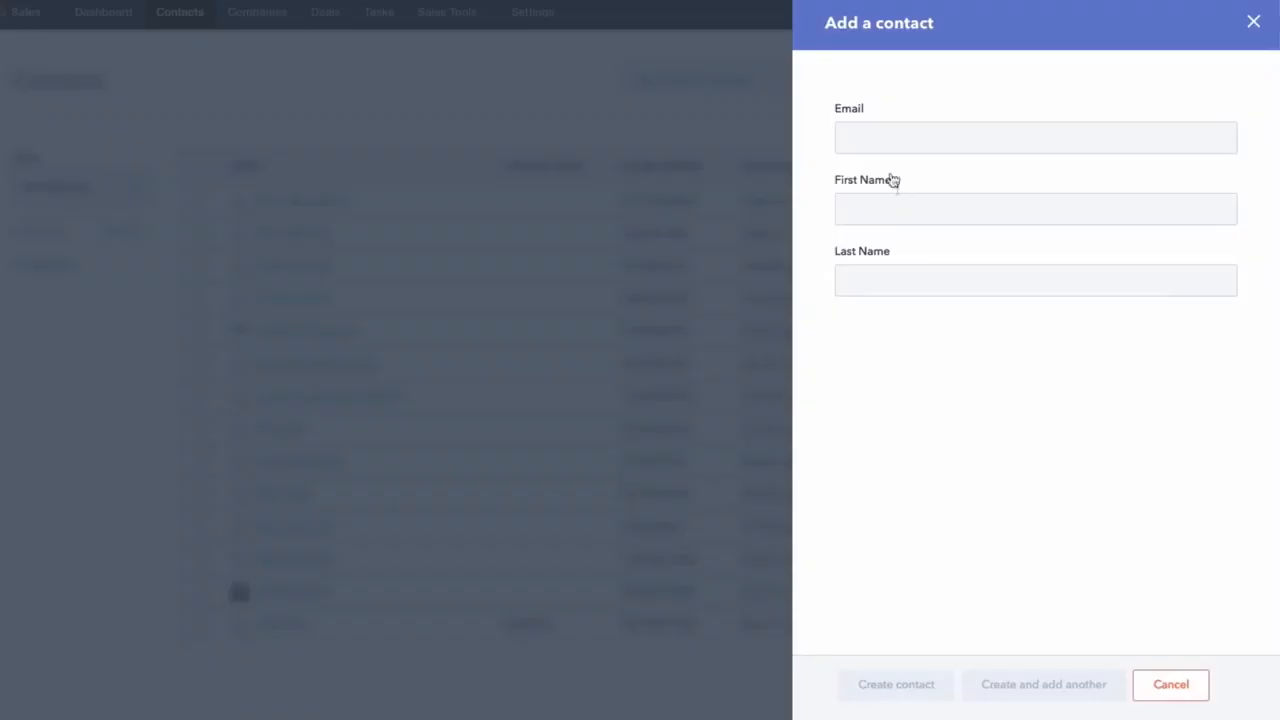
# - Enter the new contact's e-mail, first name and last name in the Add a contact form
pyautogui.click(866, 140)
pyautogui.press('Tab')
pyautogui.write('Odette')
pyautogui.press('Tab')
pyautogui.write('S')
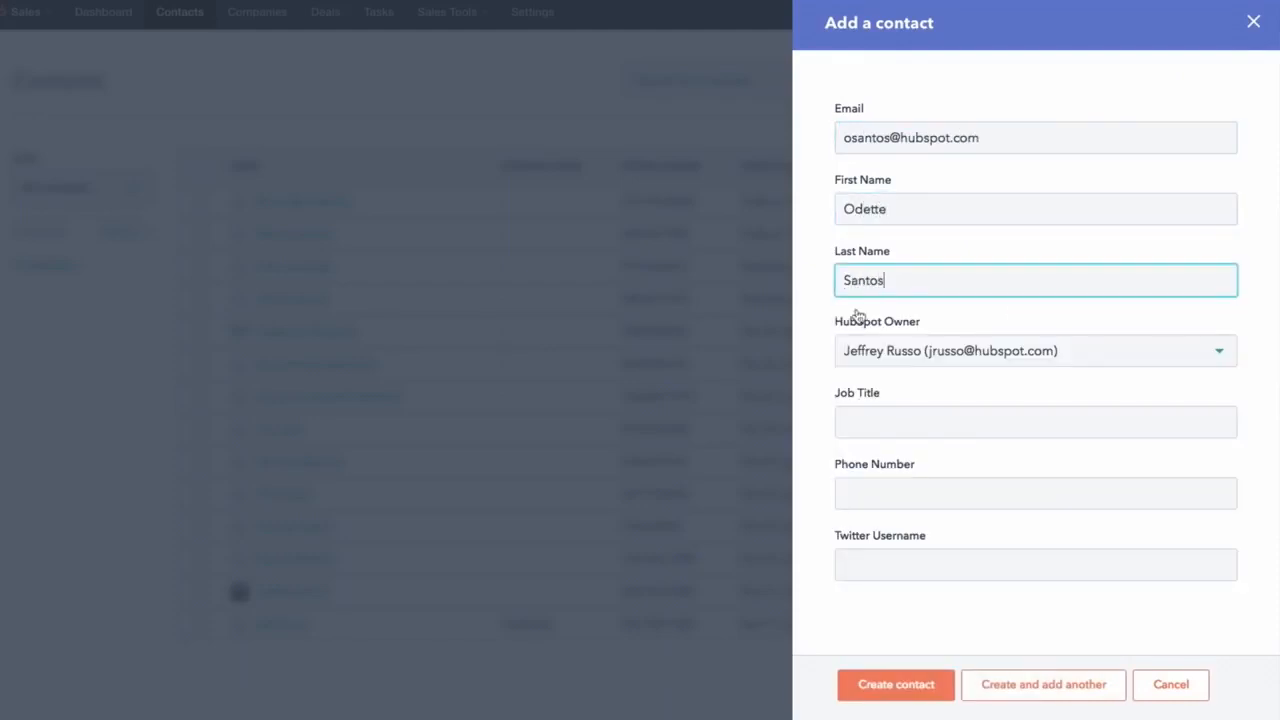
# - Create the contact and enable automatic company record creation in Companies settings
pyautogui.click(886, 688)
pyautogui.click(740, 33)
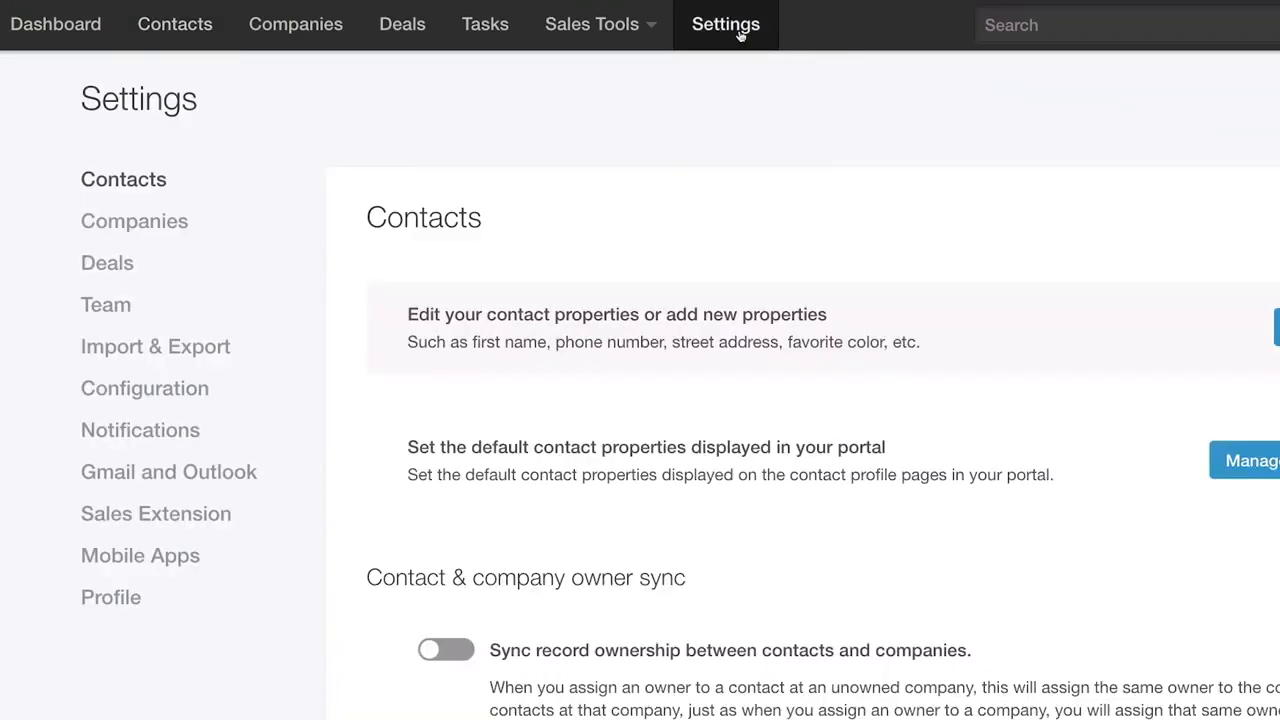
pyautogui.click(134, 224)
pyautogui.click(430, 683)
pyautogui.click(610, 234)
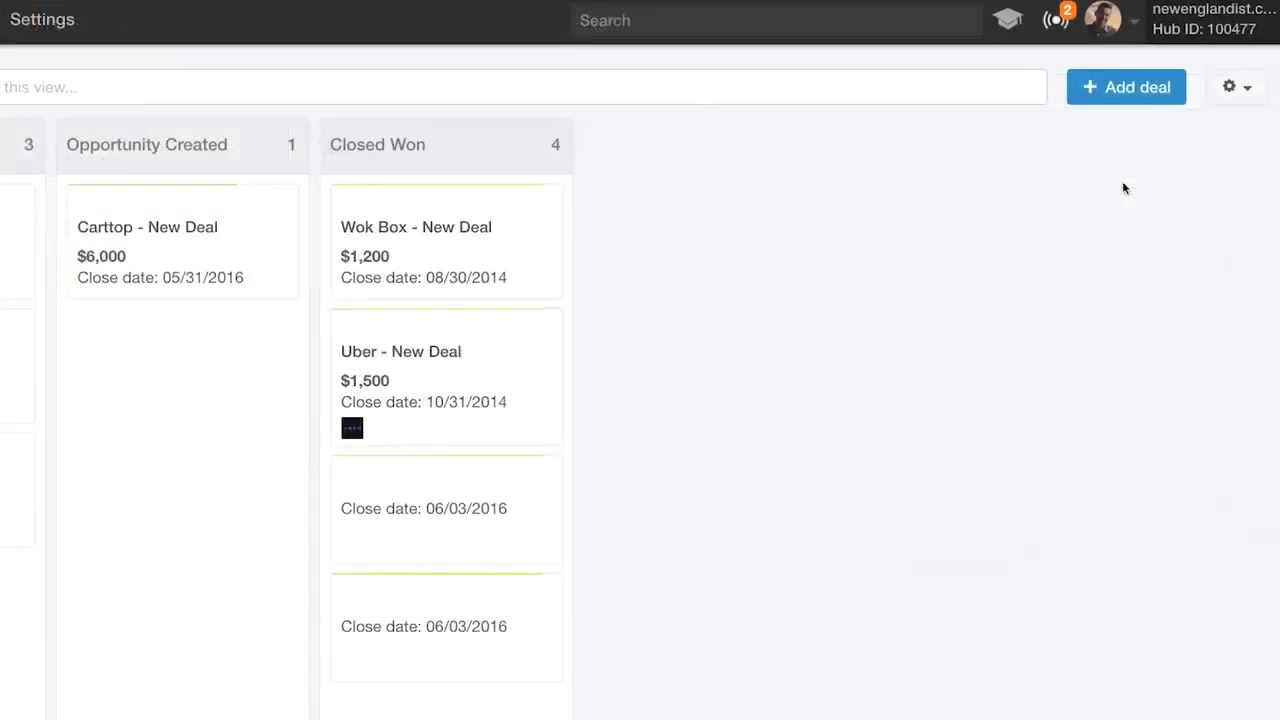
# - Add a 90% 'Decision maker bought in' deal stage and move Abacus Data - Upgrade to Opportunity Created
pyautogui.click(1236, 87)
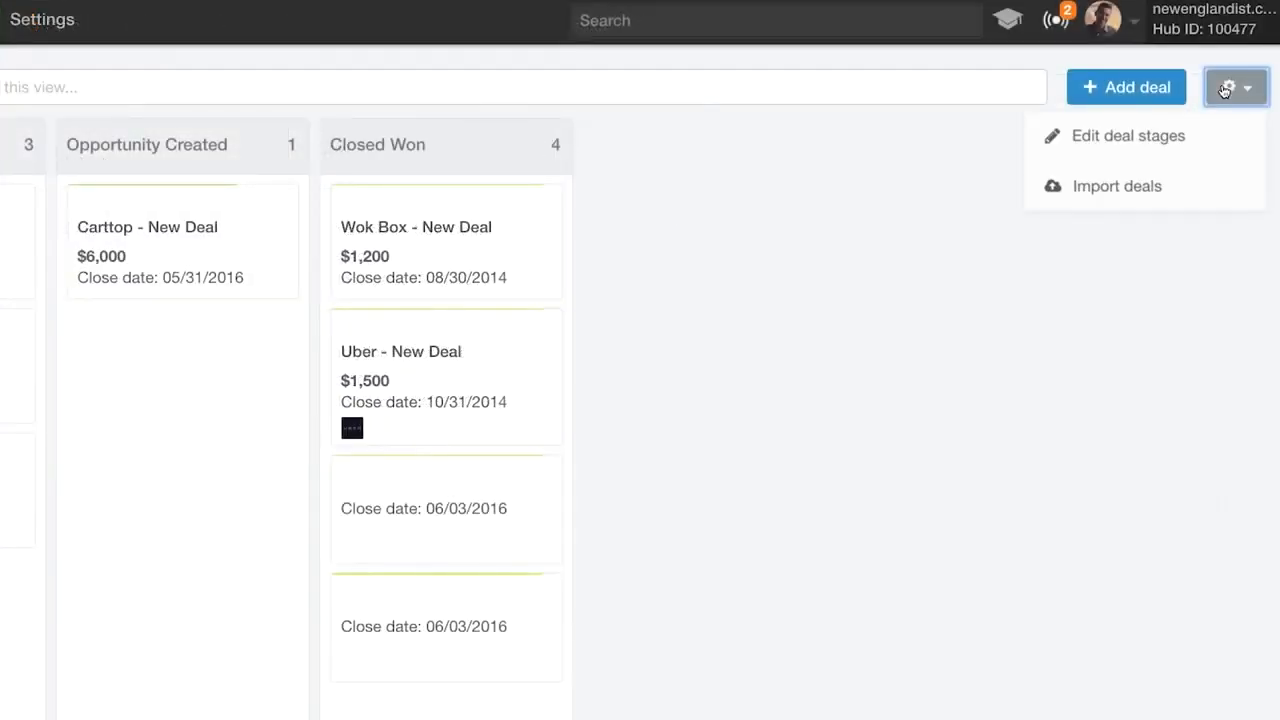
pyautogui.click(1163, 134)
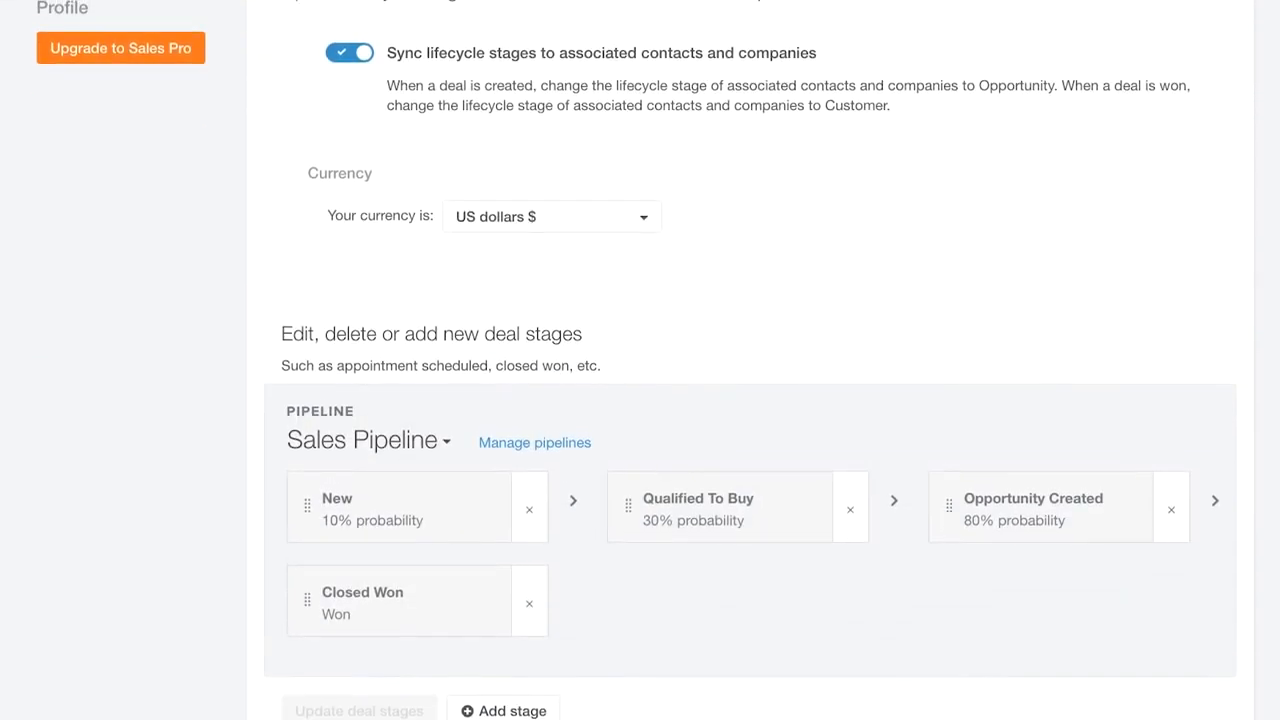
pyautogui.click(505, 706)
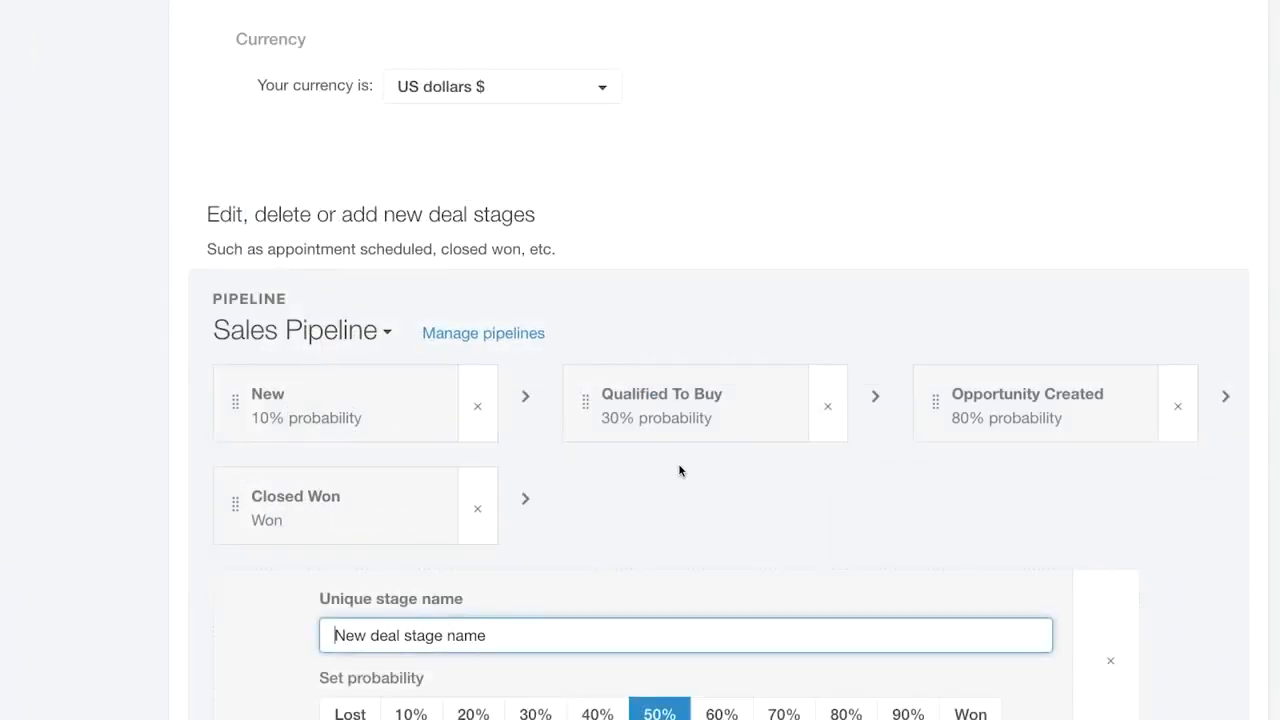
pyautogui.scroll(-2, 680, 470)
pyautogui.write('Decision maker bought in')
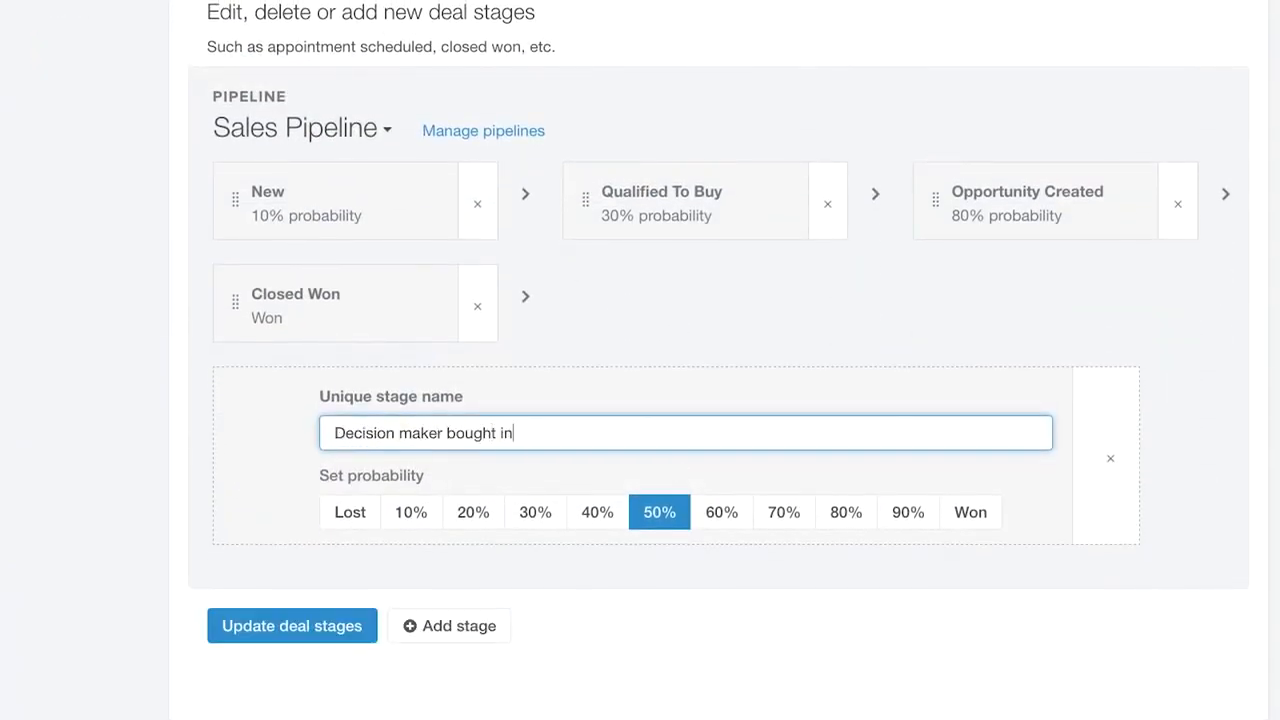
pyautogui.click(906, 512)
pyautogui.click(332, 630)
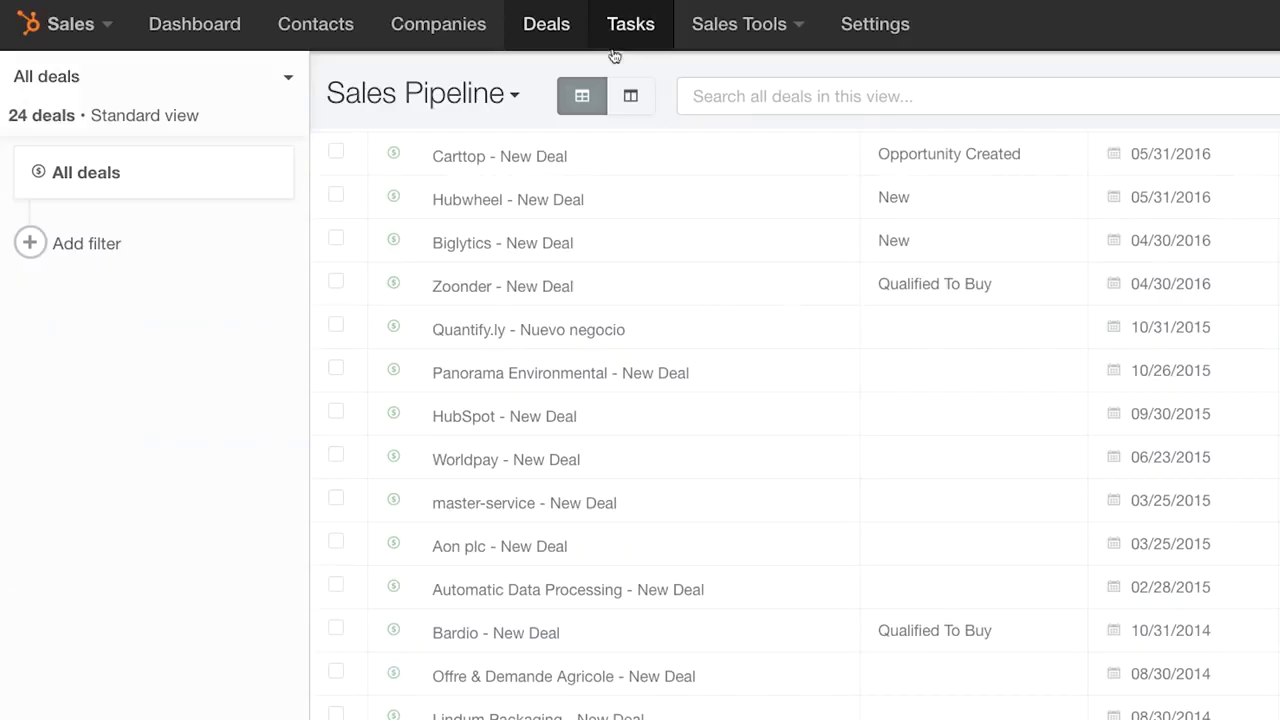
pyautogui.click(632, 95)
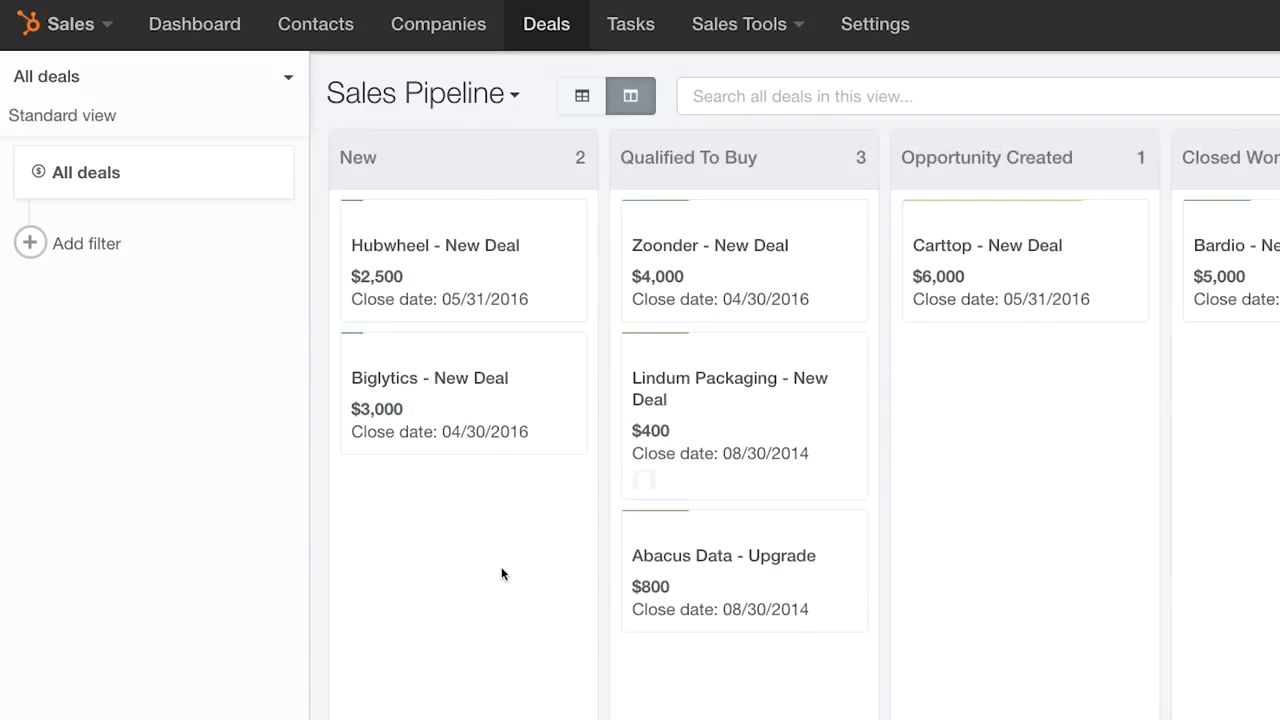
pyautogui.moveTo(660, 517); pyautogui.dragTo(920, 431)
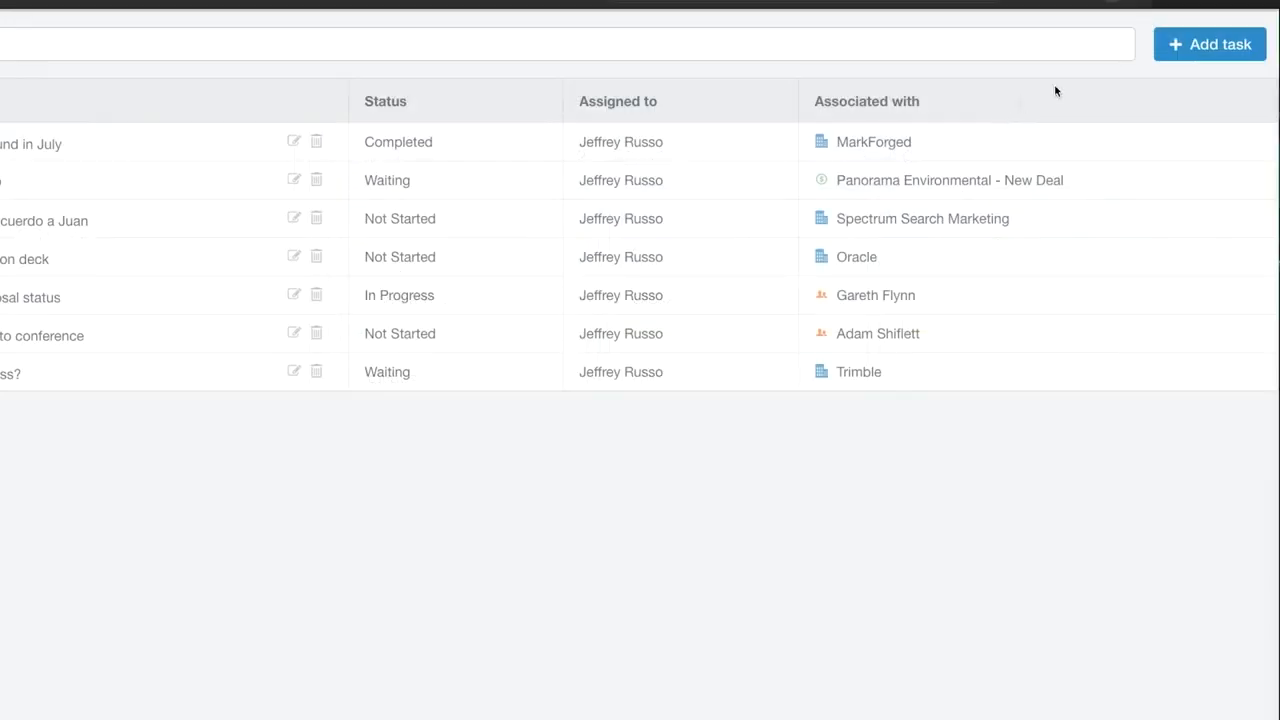
# - Save a task to follow up with the contact on the product content sent over
pyautogui.click(1177, 45)
pyautogui.write('Remember ')
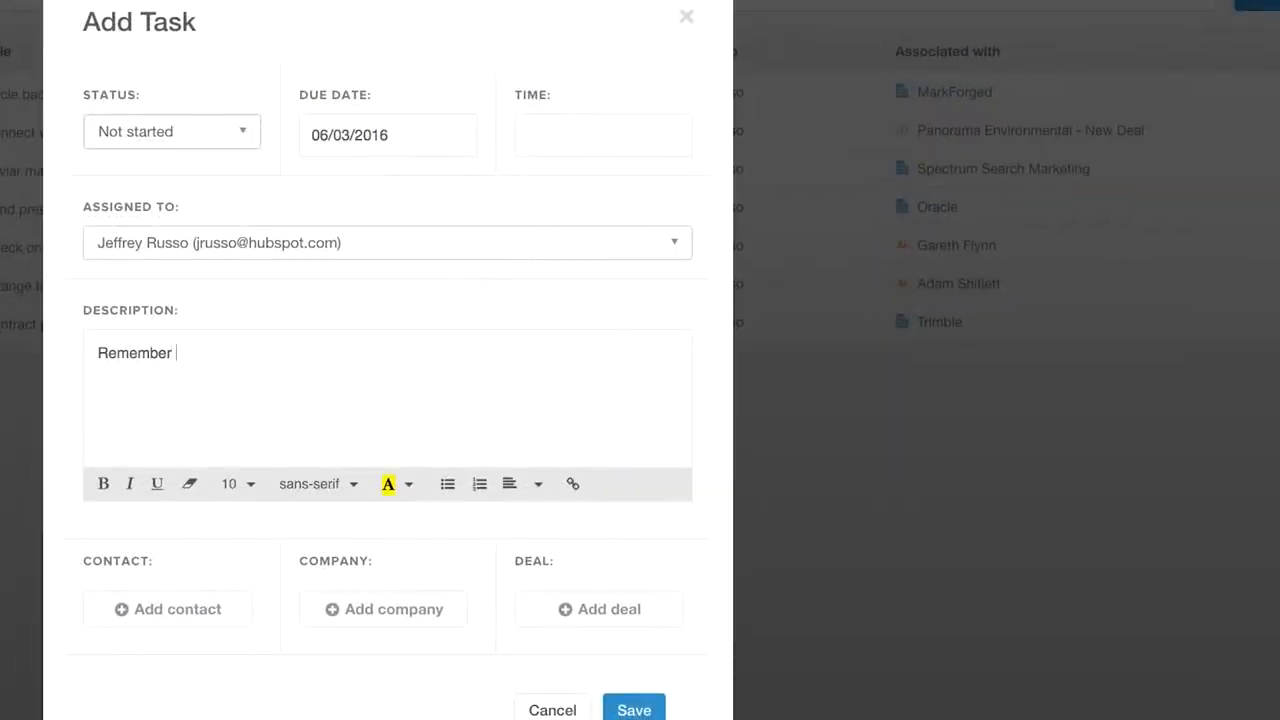
pyautogui.write('to follow up with Jeanne on the product content I sent over.')
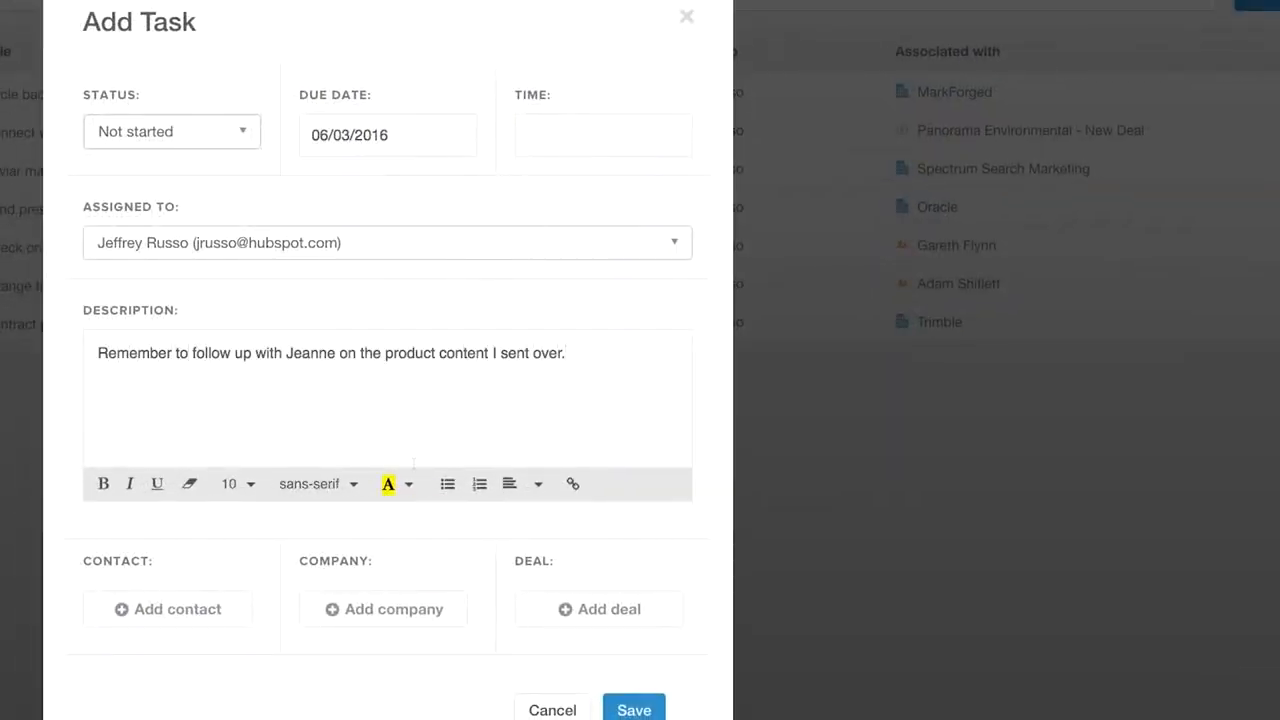
pyautogui.click(634, 710)
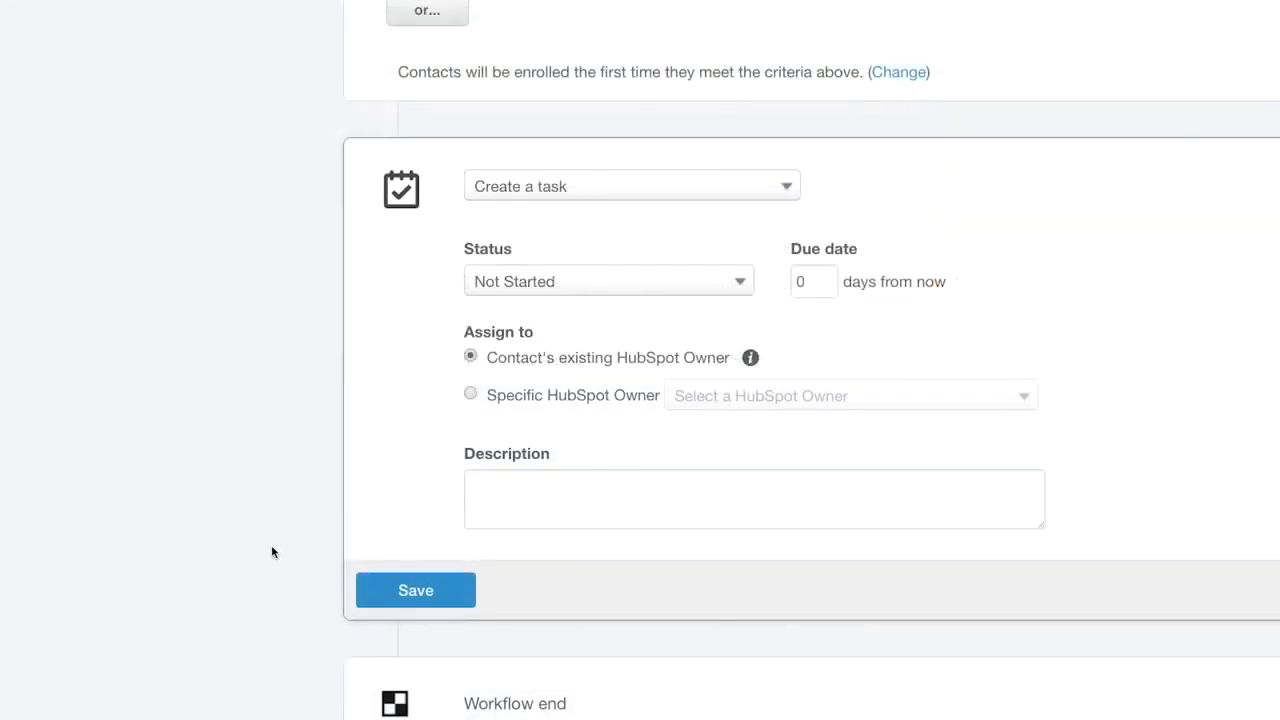
# - Save the workflow's create-task action with description 'Follow up - lead score over 80!'
pyautogui.click(495, 492)
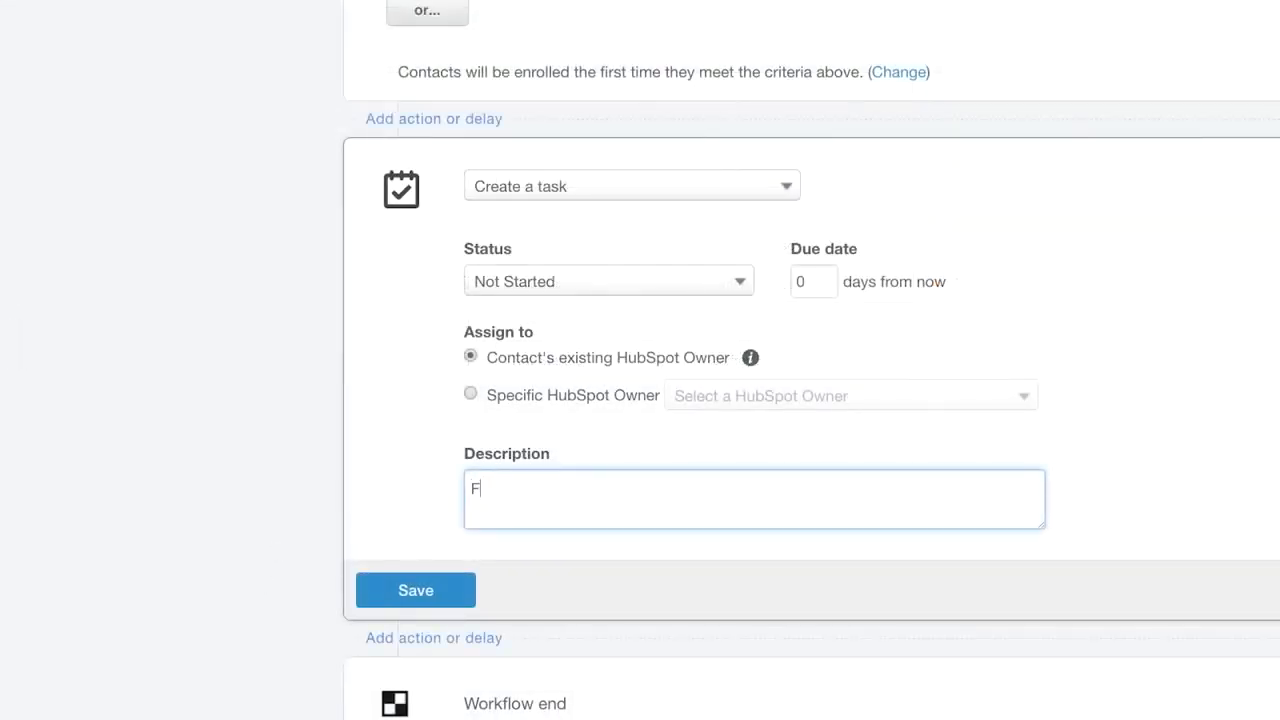
pyautogui.write('Follow up - lead score over 80!')
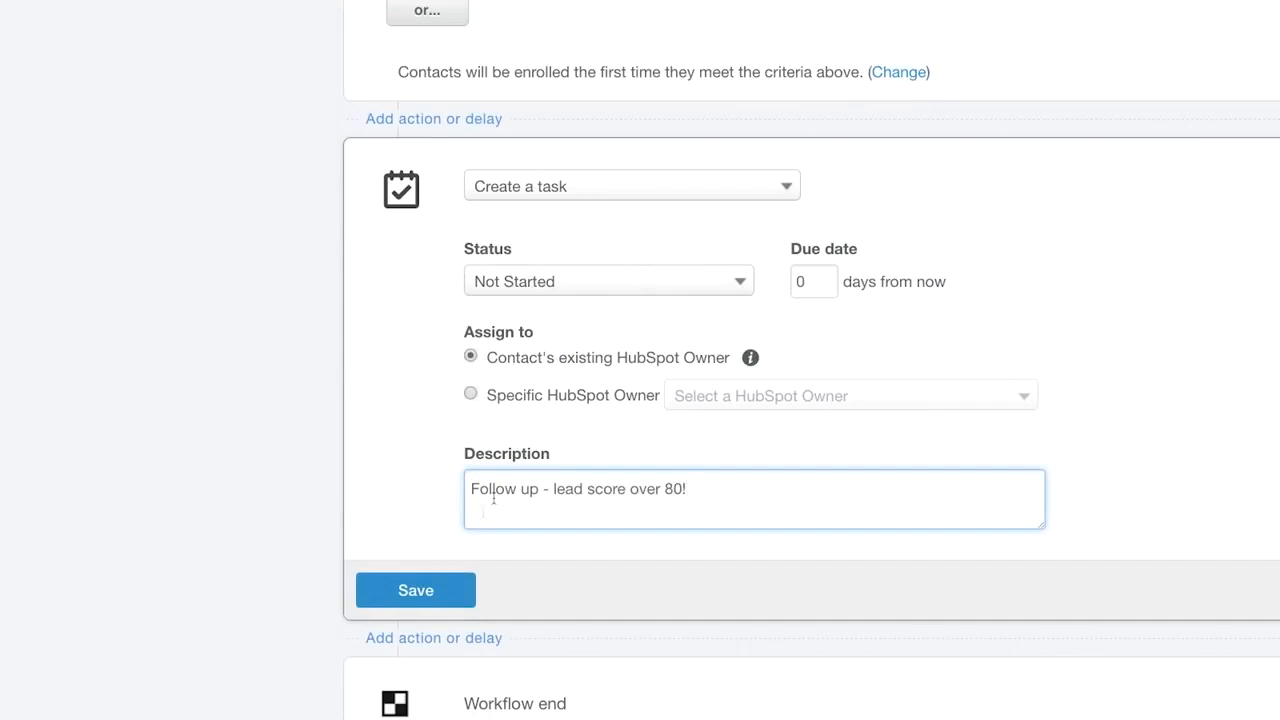
pyautogui.click(392, 591)
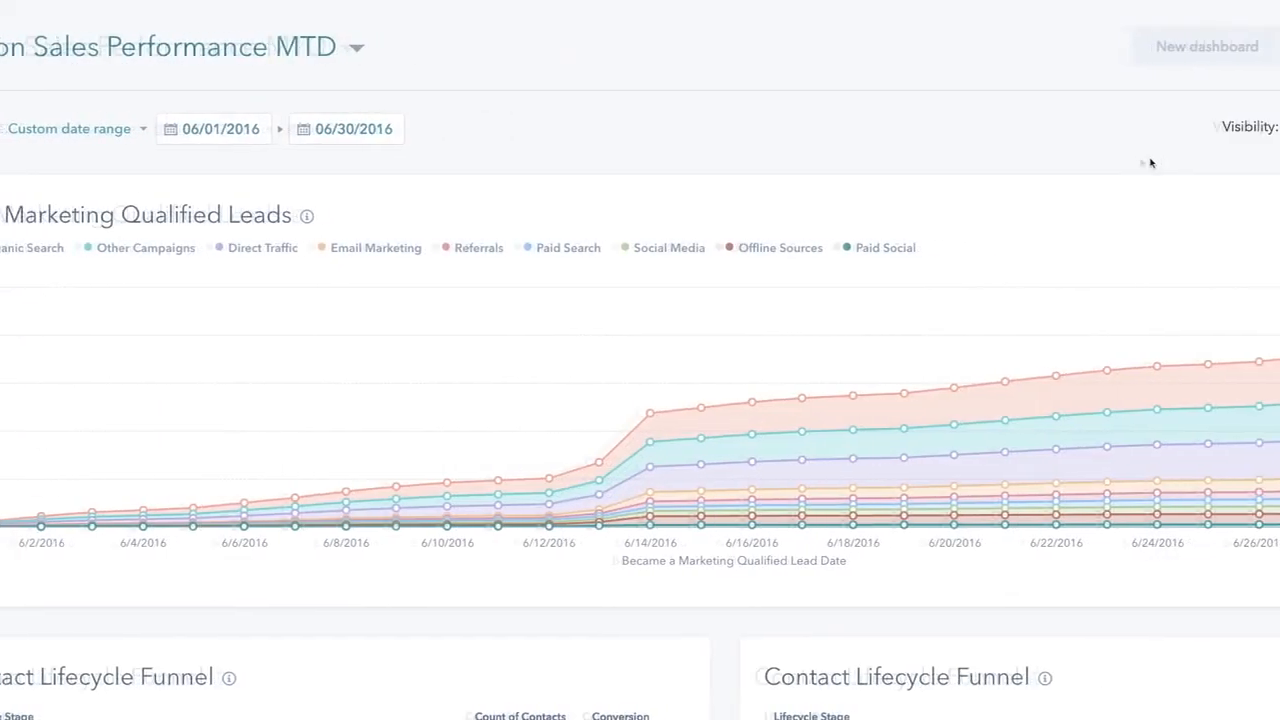
# - Add the Sales Performance widget from the Widget Library, then begin a custom widget
pyautogui.click(1172, 65)
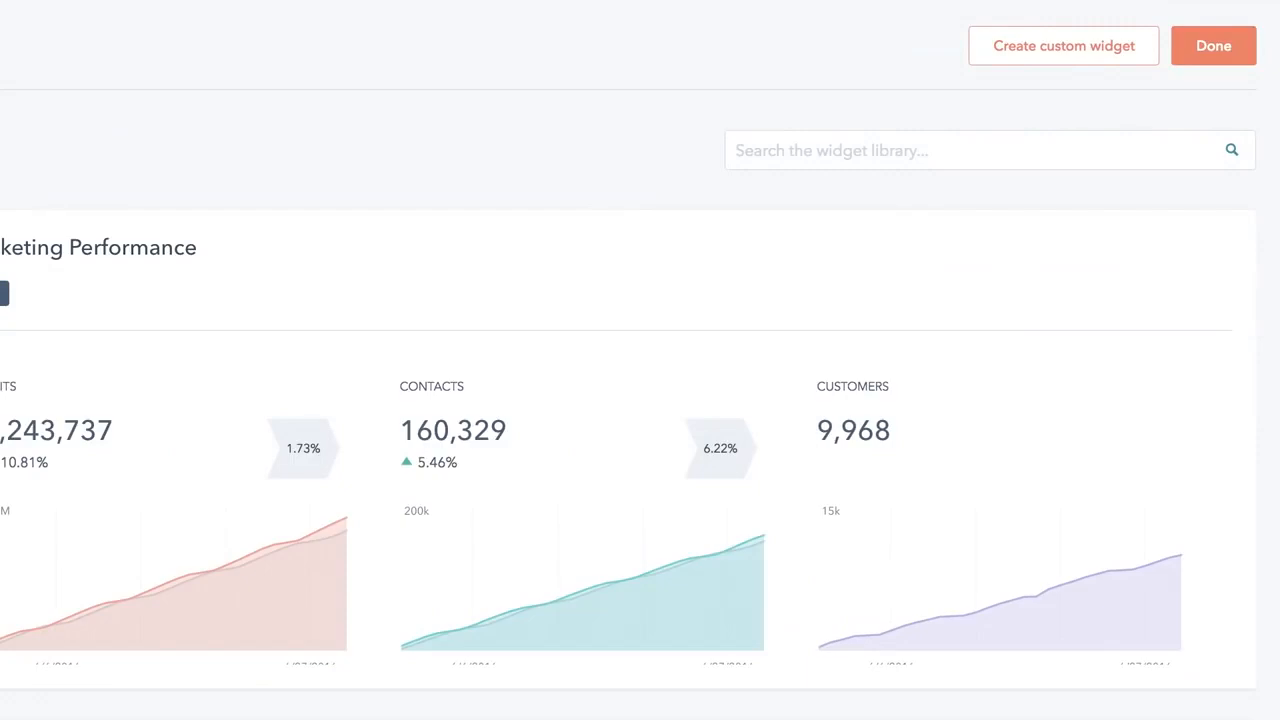
pyautogui.click(100, 262)
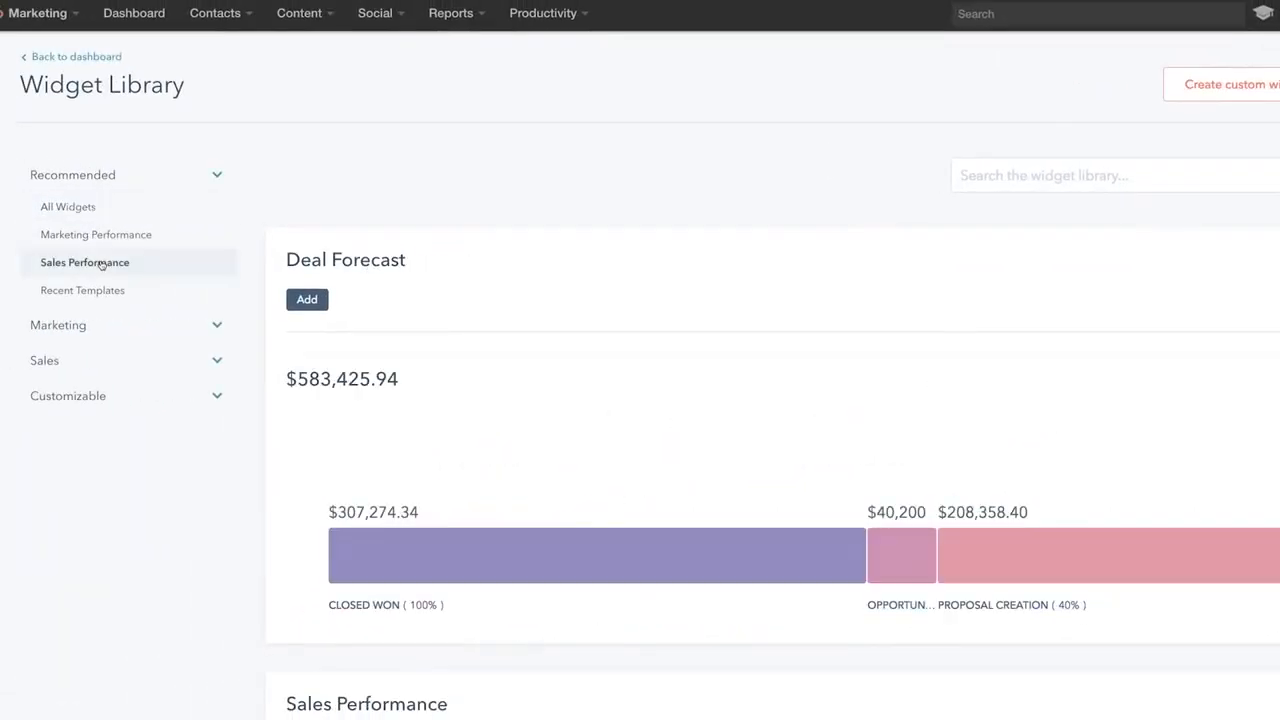
pyautogui.scroll(-3, 250, 271)
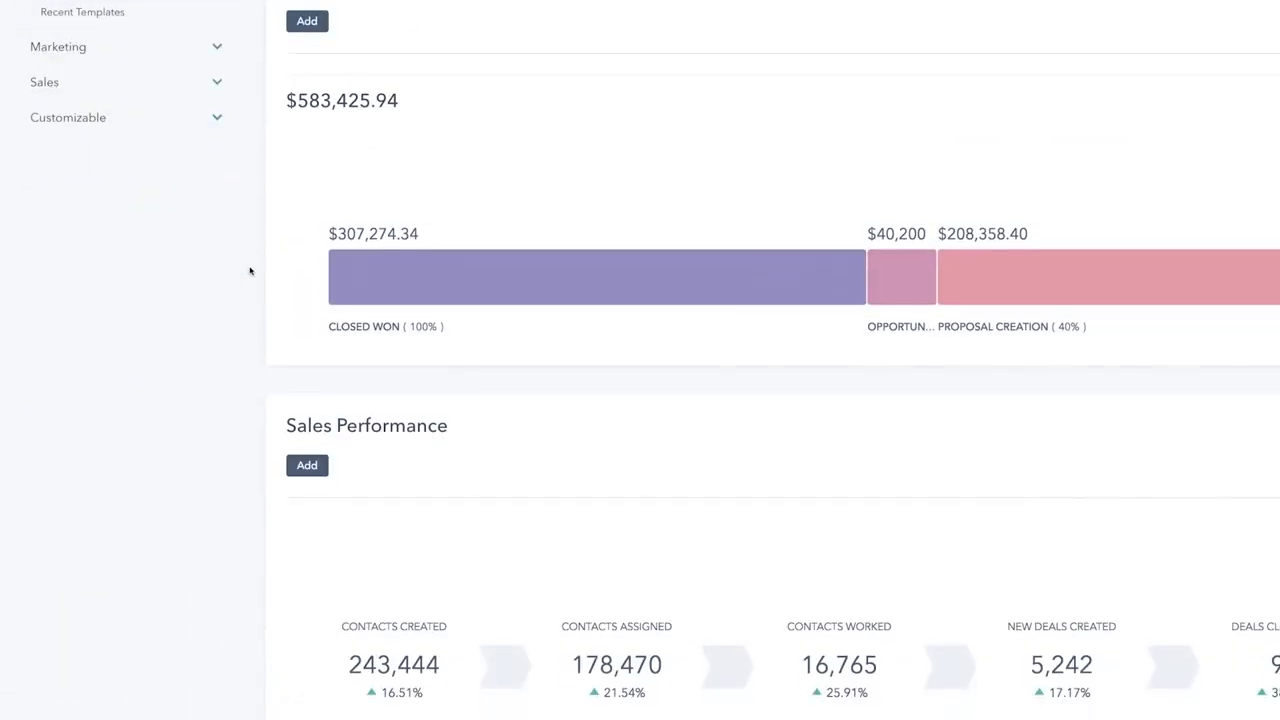
pyautogui.scroll(-3, 250, 271)
pyautogui.moveTo(368, 324)
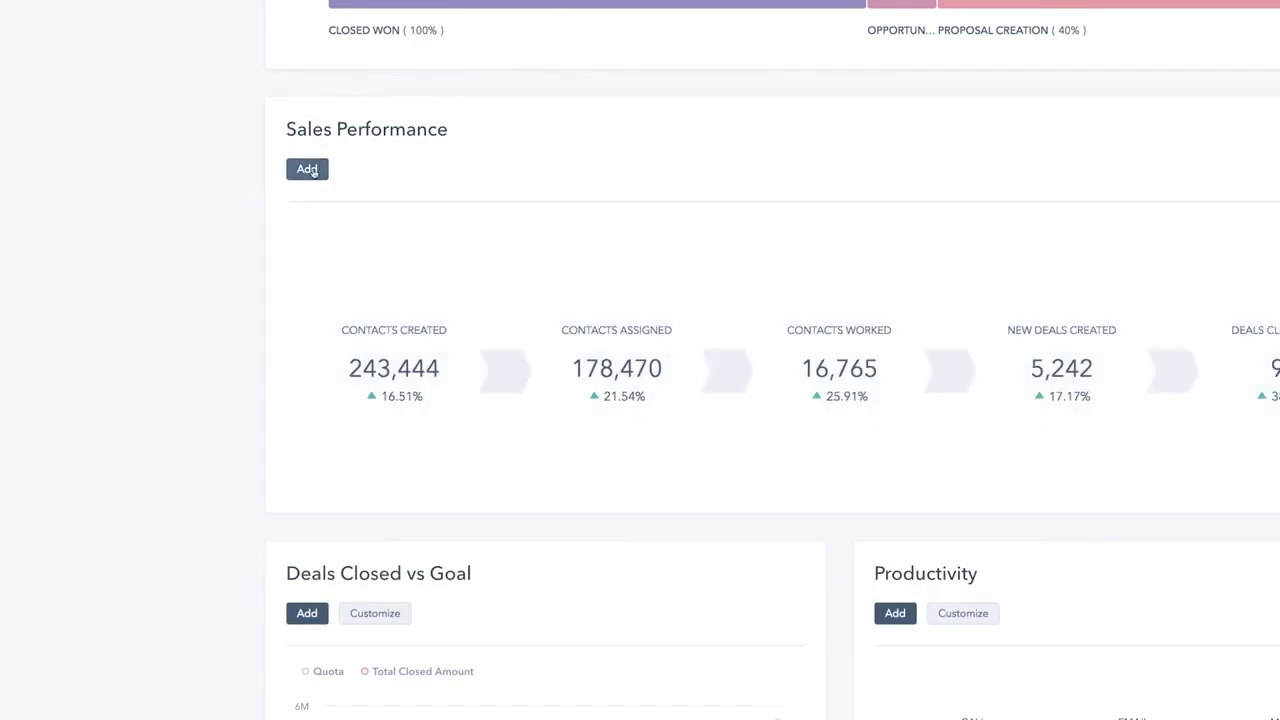
pyautogui.click(312, 170)
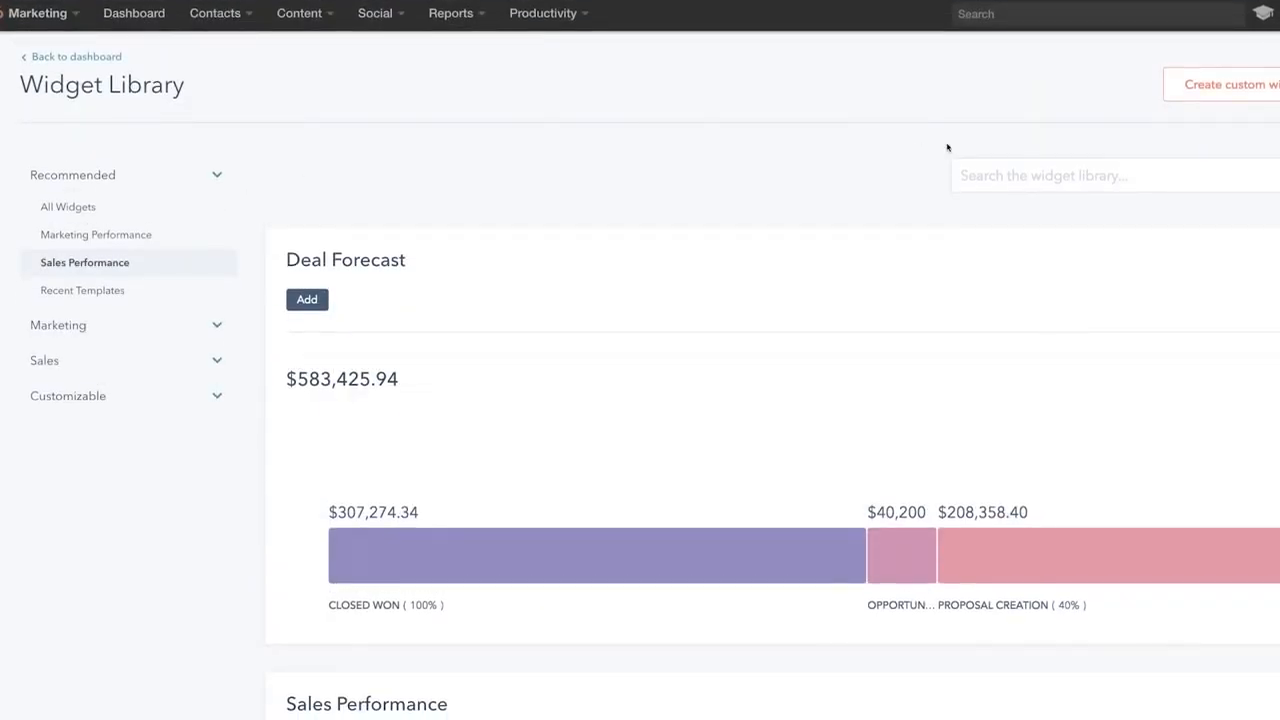
pyautogui.click(1176, 90)
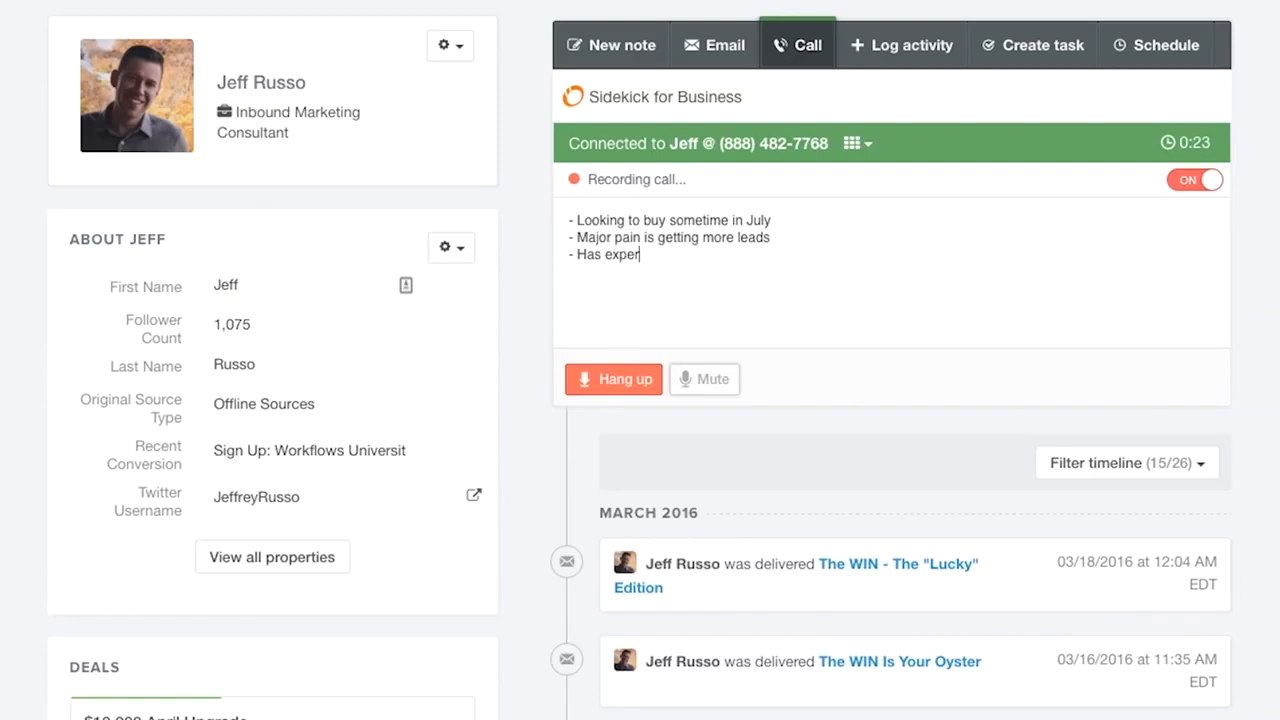
# - Add to the call notes about trying other platforms, and give the new email the subject 'Following Up'
pyautogui.write('imented with oth')
pyautogui.write('er plat')
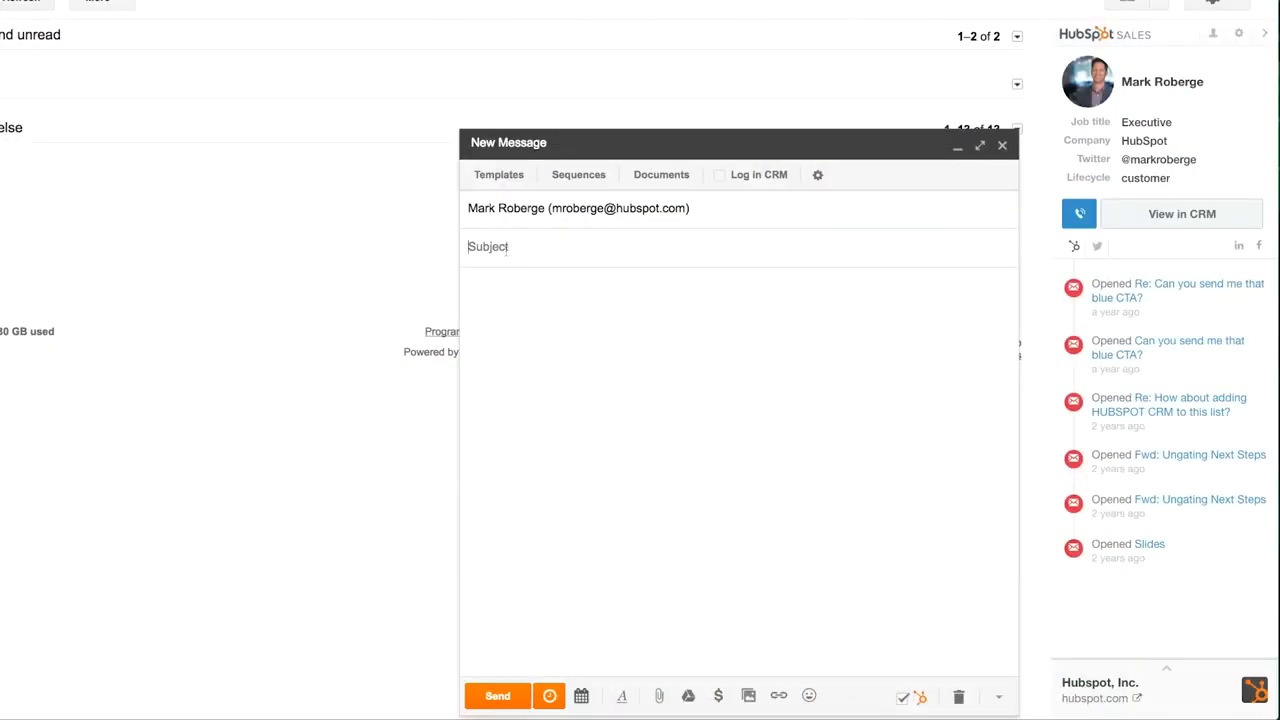
pyautogui.write('Following Up')
pyautogui.press('Tab')
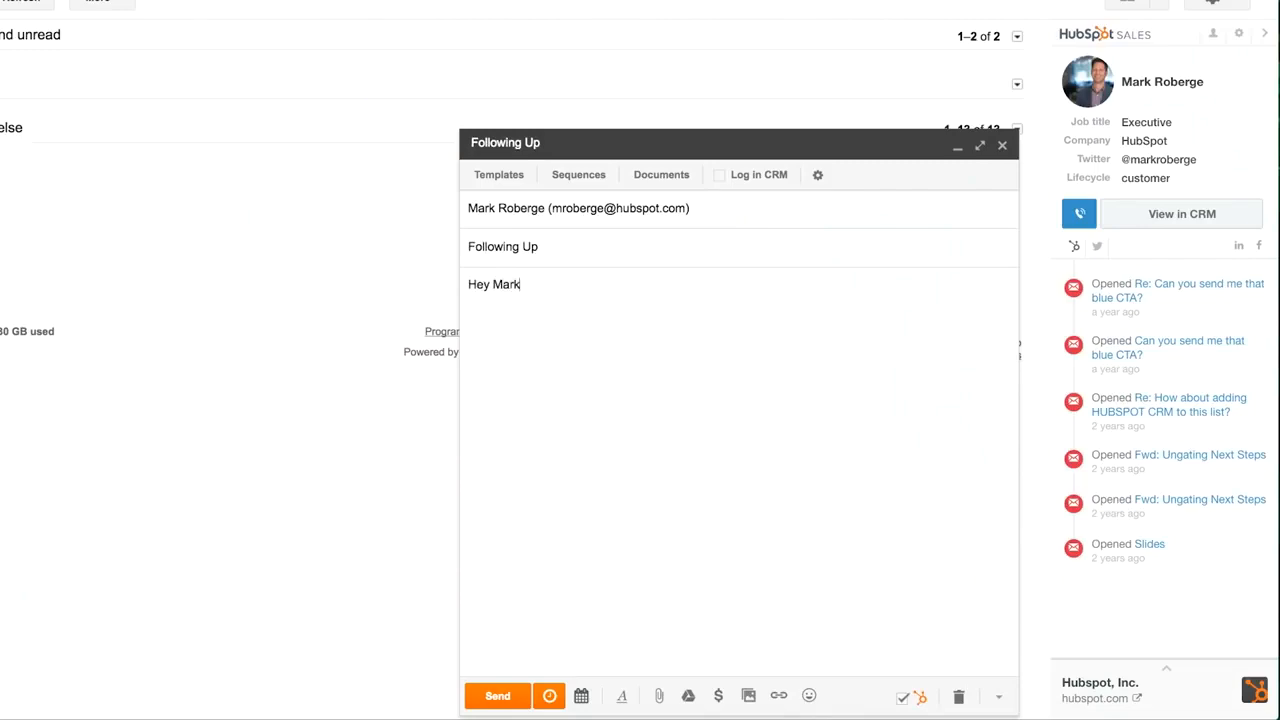
# - Write the body asking about the contact's availability, enable open tracking, and review recent email opens
pyautogui.write('Hey Mark,  Hope your week is off to a great start. I wanted to see if you had some time to catch up before the CIO briefing we have scheduled for Thursday. Let me know if there is a day that works for you?  Cheer')
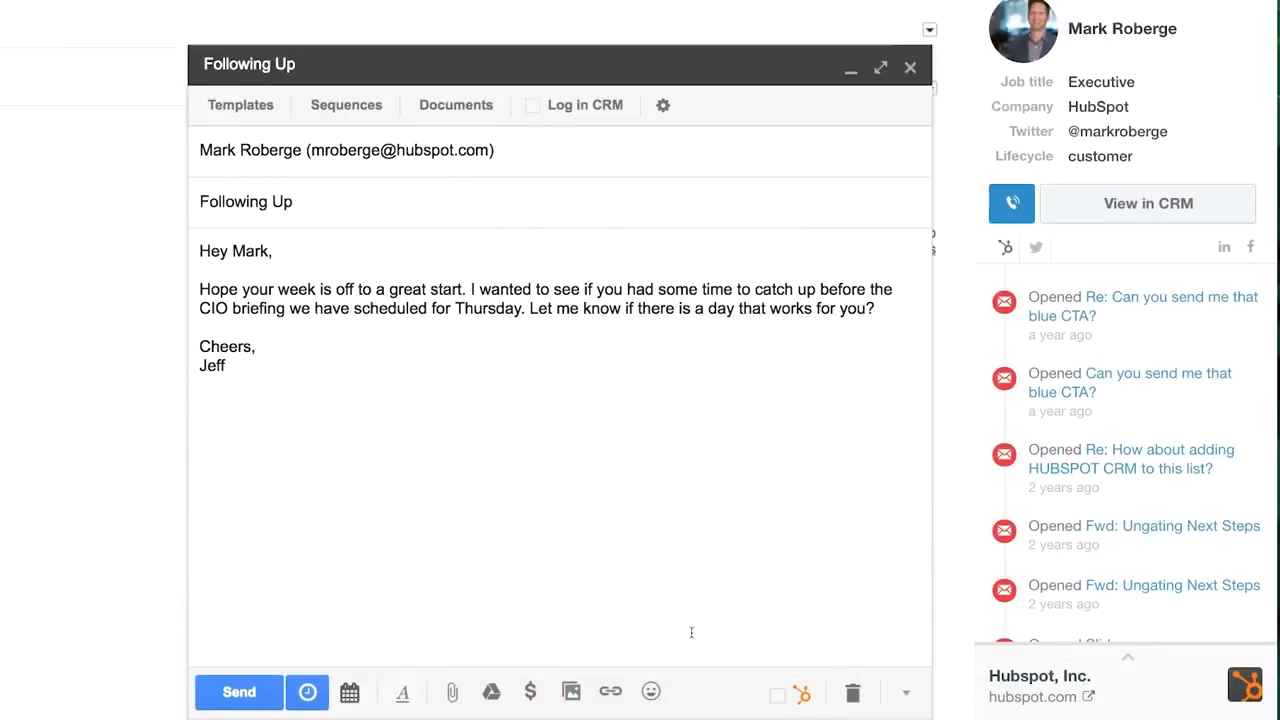
pyautogui.click(776, 694)
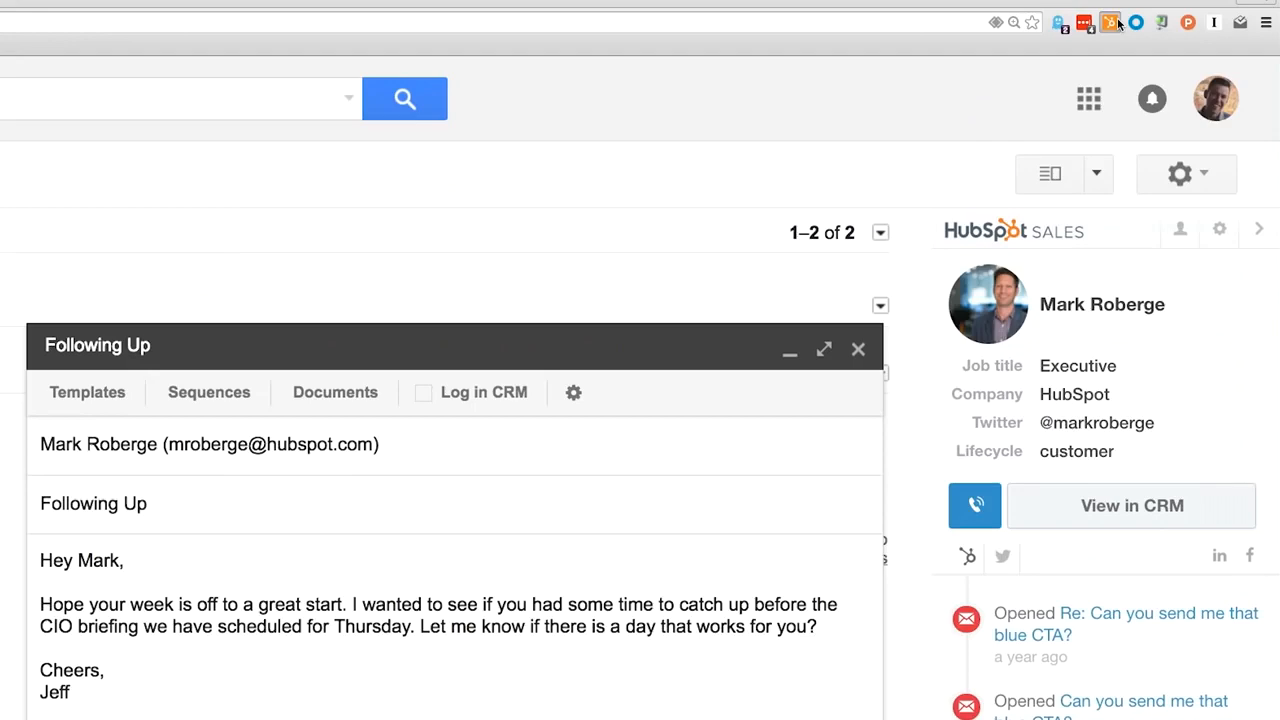
pyautogui.click(1112, 22)
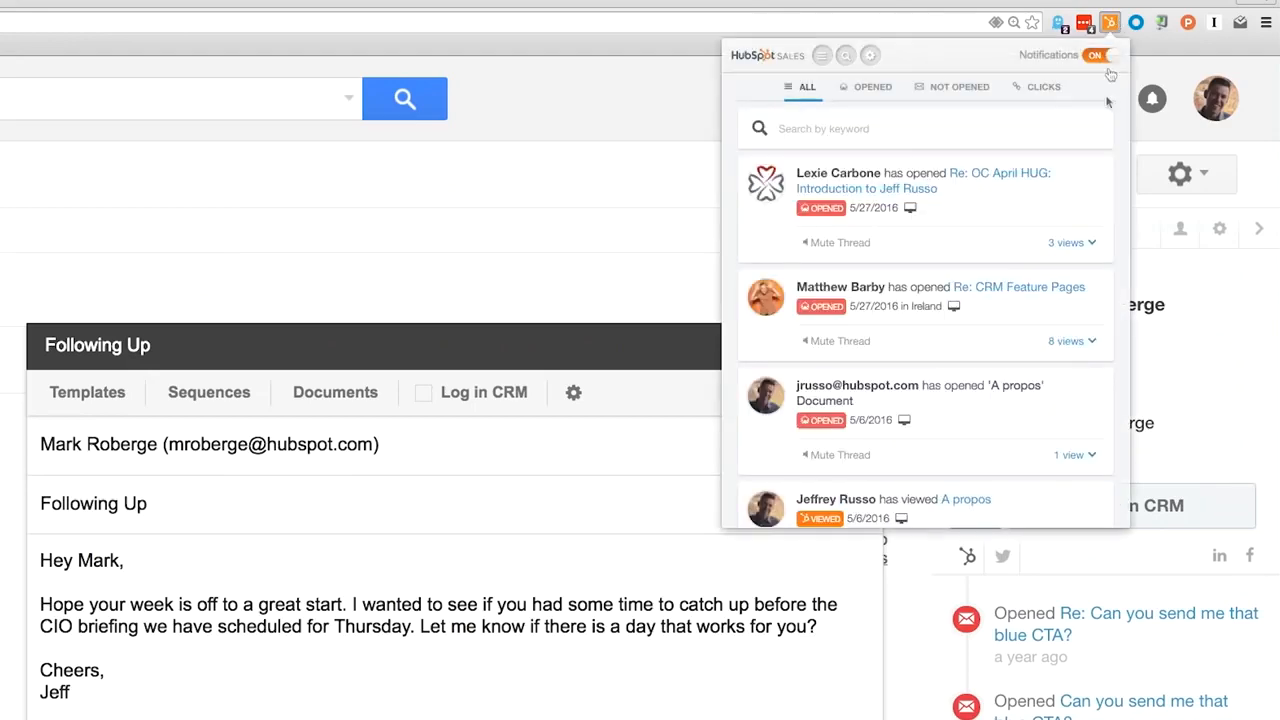
pyautogui.scroll(-3, 1095, 188)
pyautogui.scroll(-4, 1093, 182)
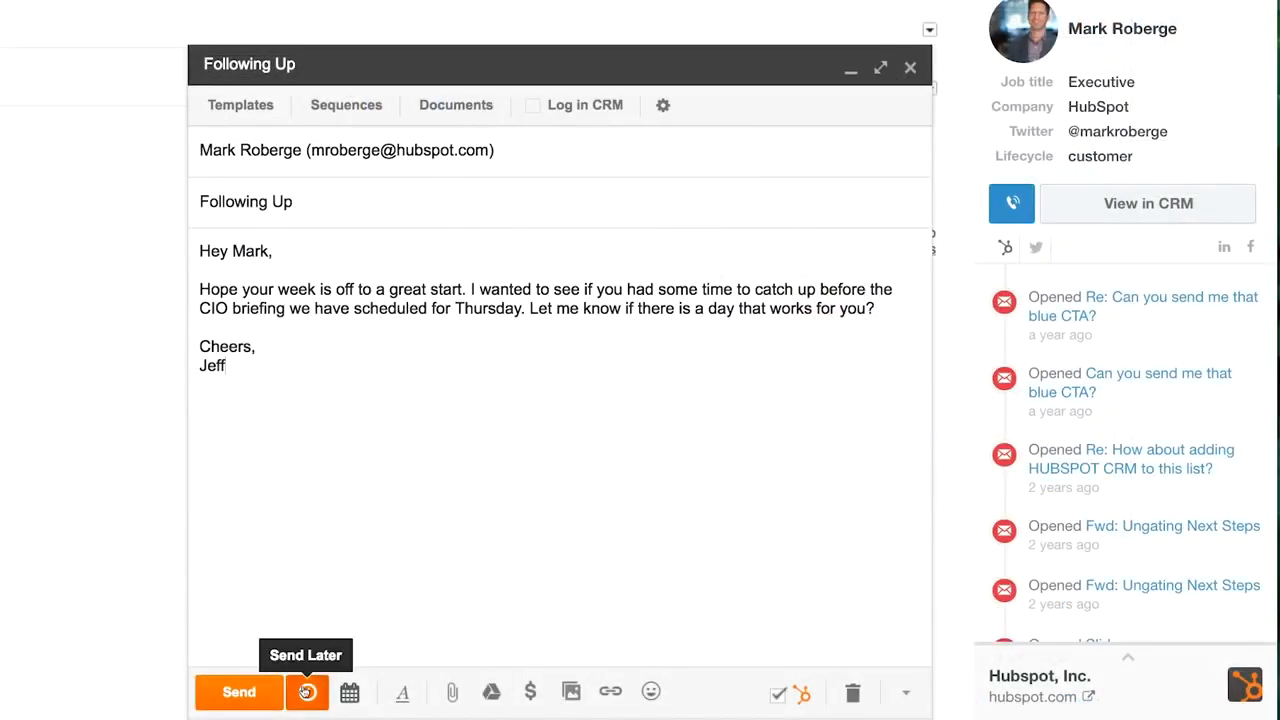
# - Schedule the 'Following Up' email to send tomorrow at 1:00 PM
pyautogui.click(307, 692)
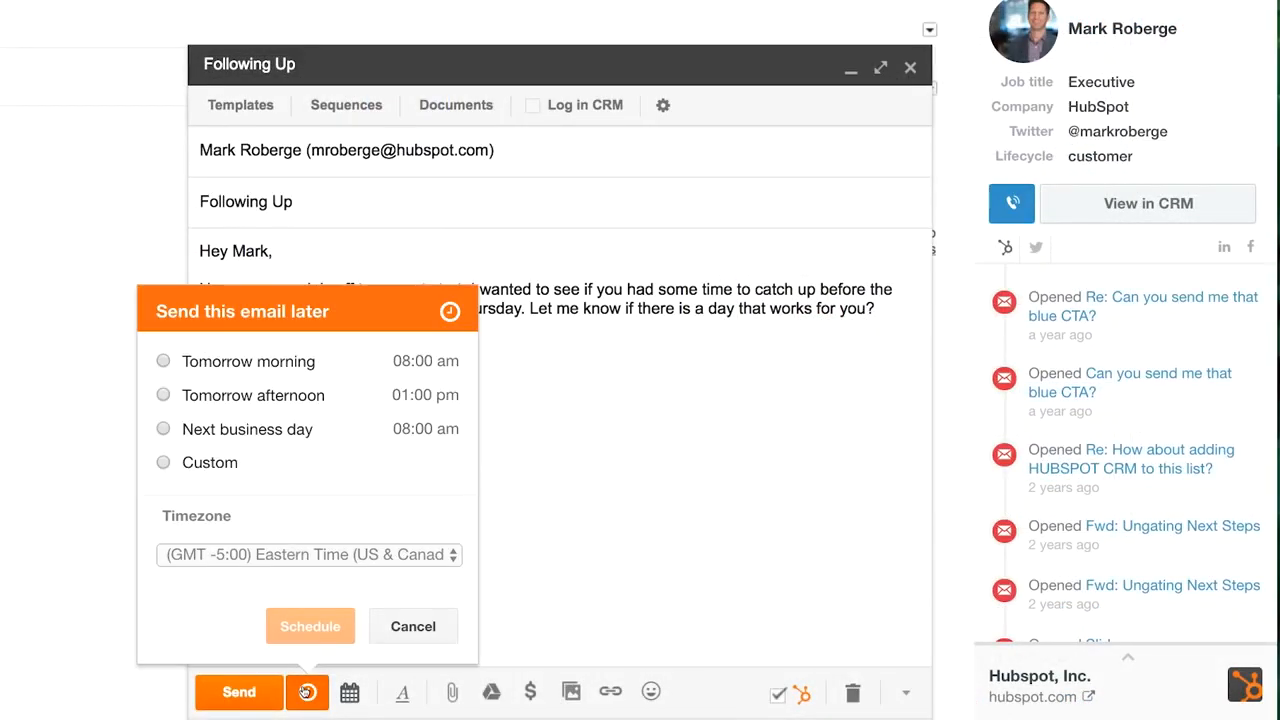
pyautogui.click(287, 408)
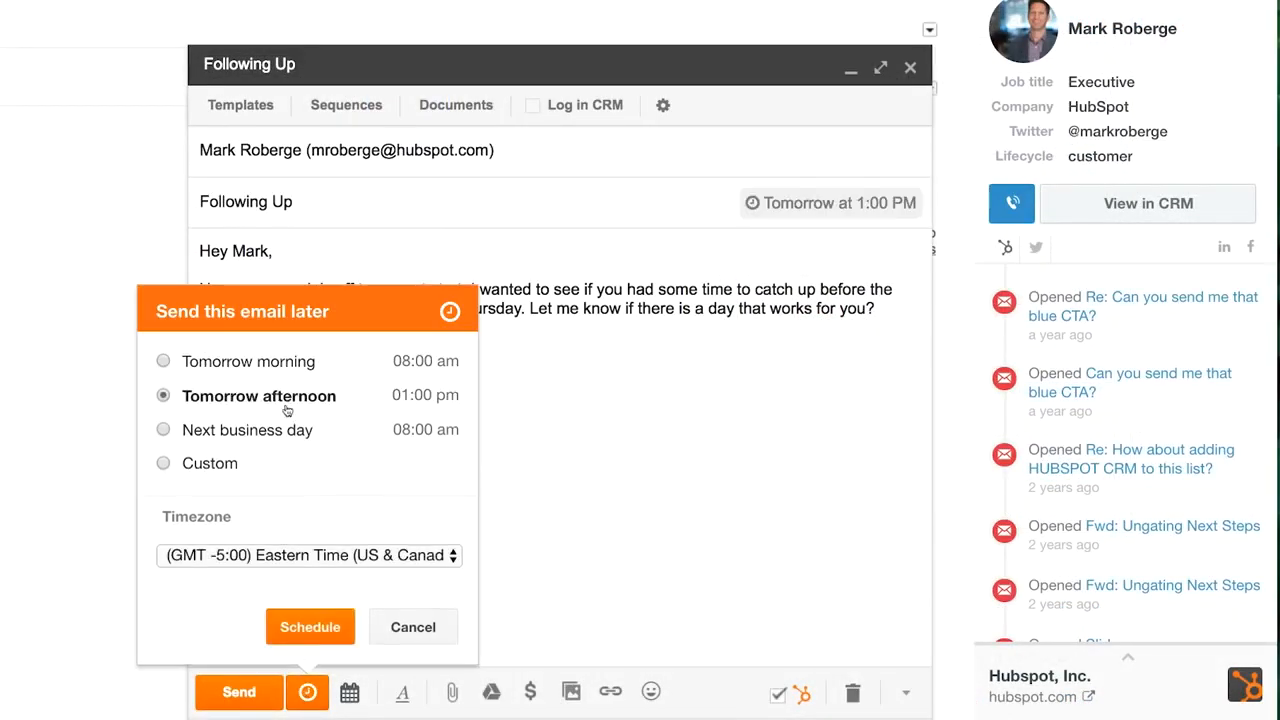
pyautogui.click(295, 626)
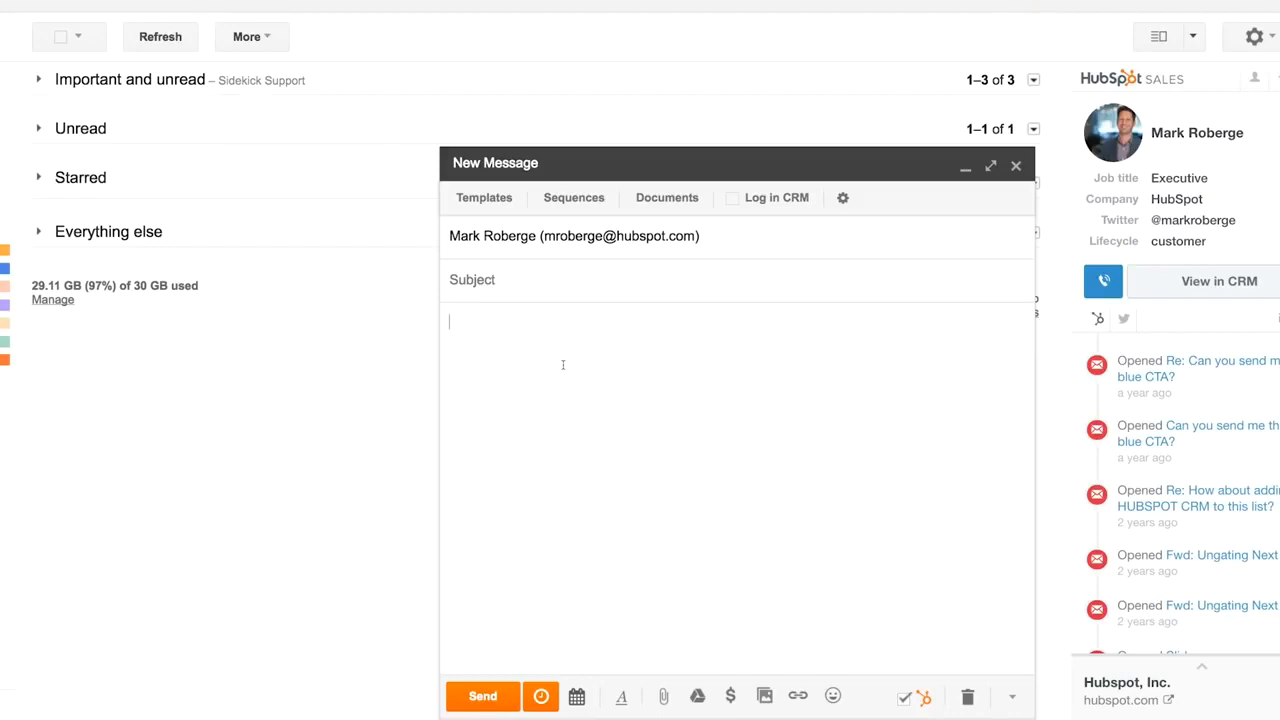
# - Insert the Content Nurturing Email template's subject and body into the new message
pyautogui.click(505, 199)
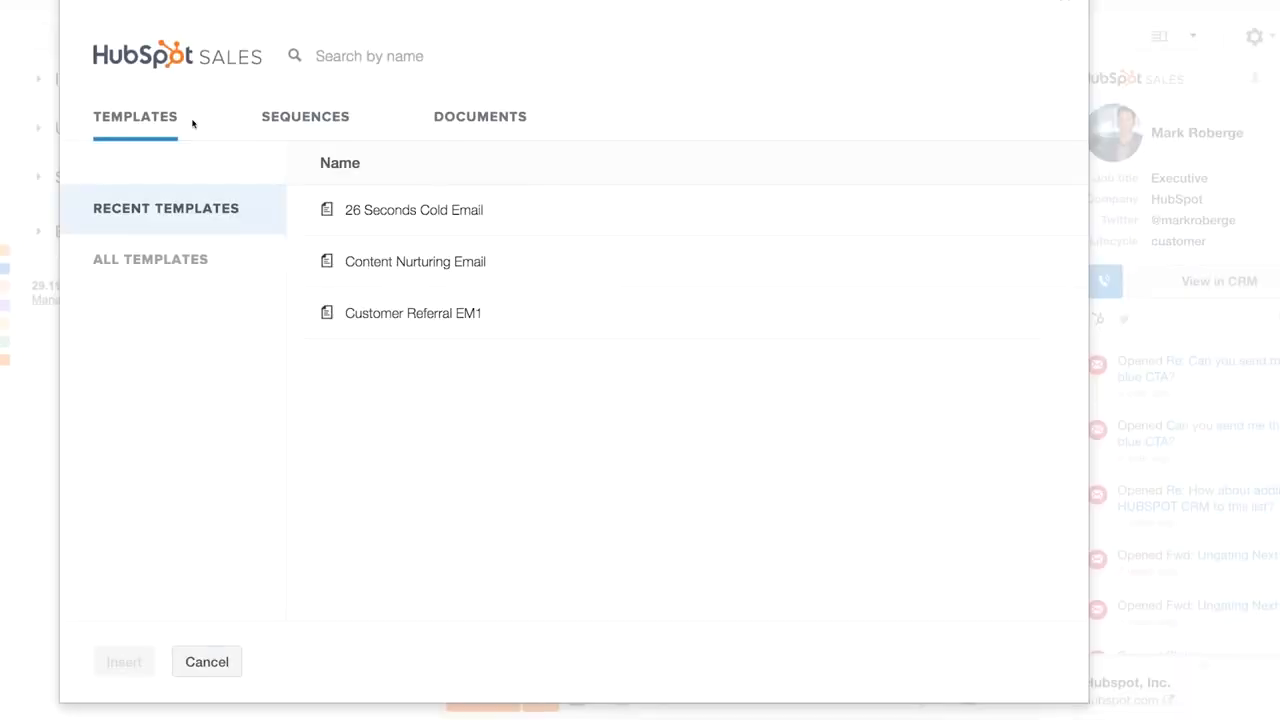
pyautogui.click(334, 280)
pyautogui.click(120, 661)
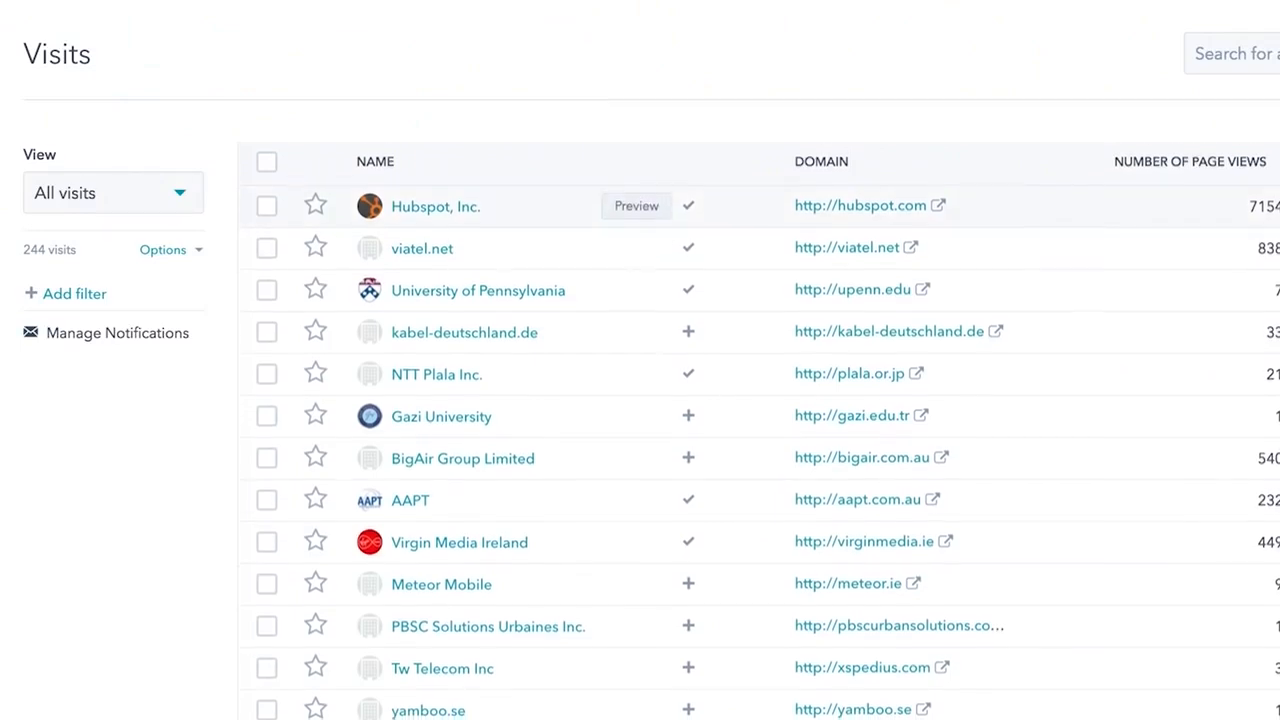
# - Open the Hubspot, Inc. preview from the Visits list and scroll down to its recent activity
pyautogui.scroll(-3, 760, 430)
pyautogui.scroll(-2, 760, 185)
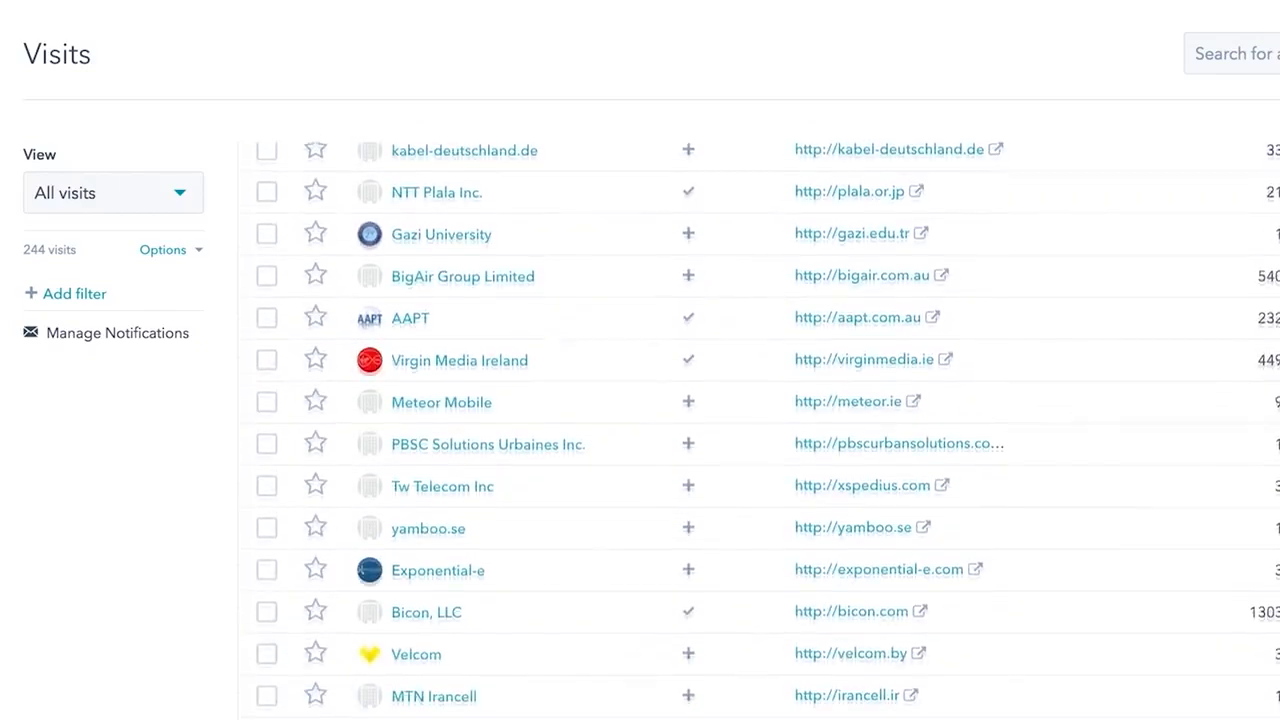
pyautogui.scroll(-4, 760, 430)
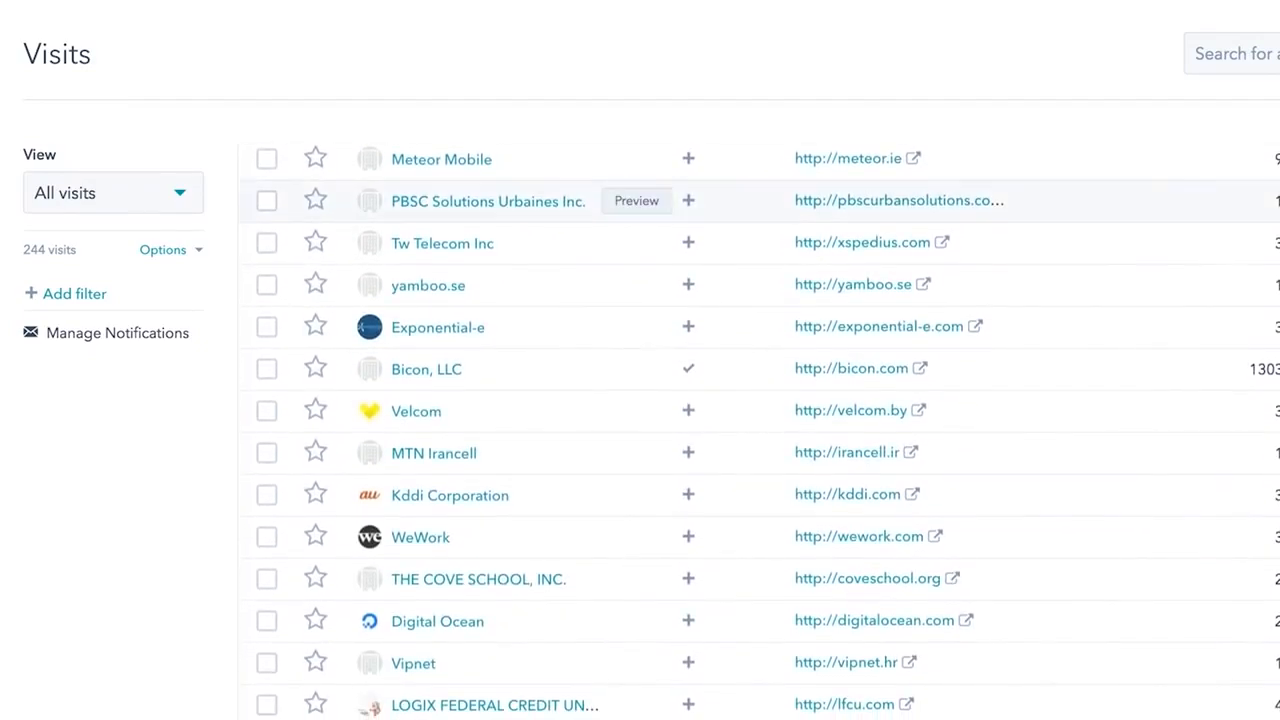
pyautogui.scroll(9, 912, 209)
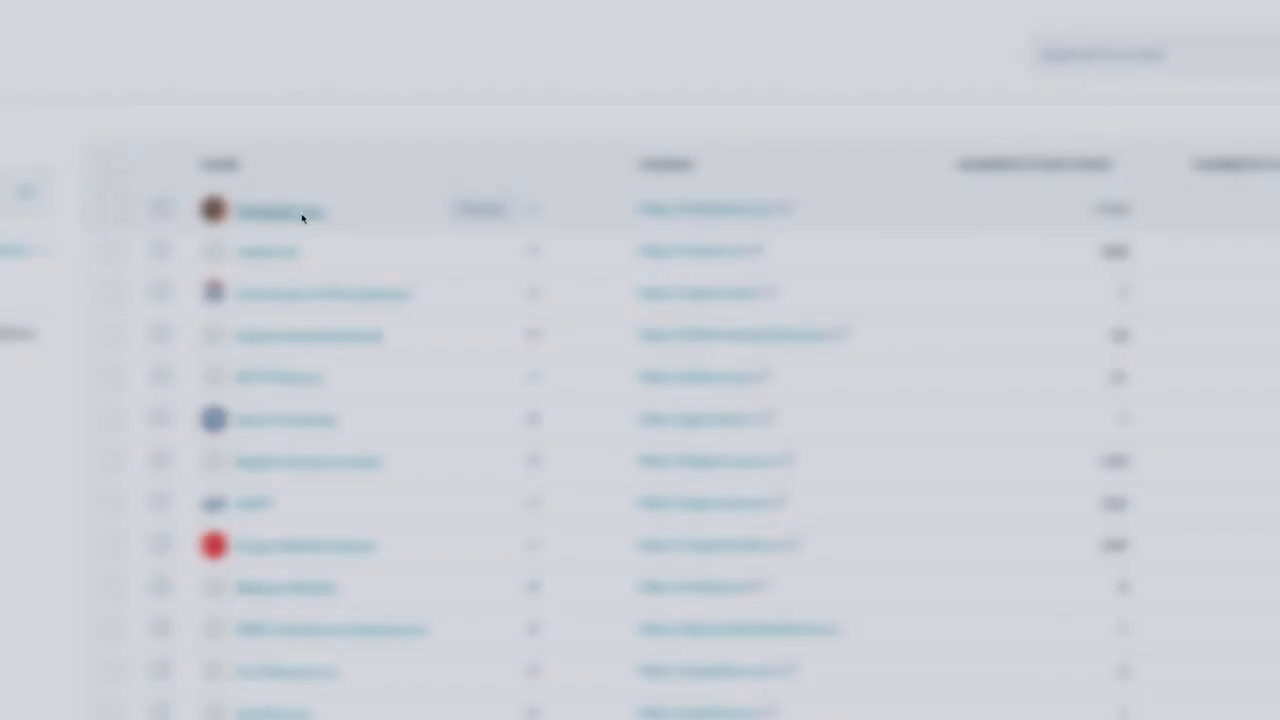
pyautogui.click(302, 217)
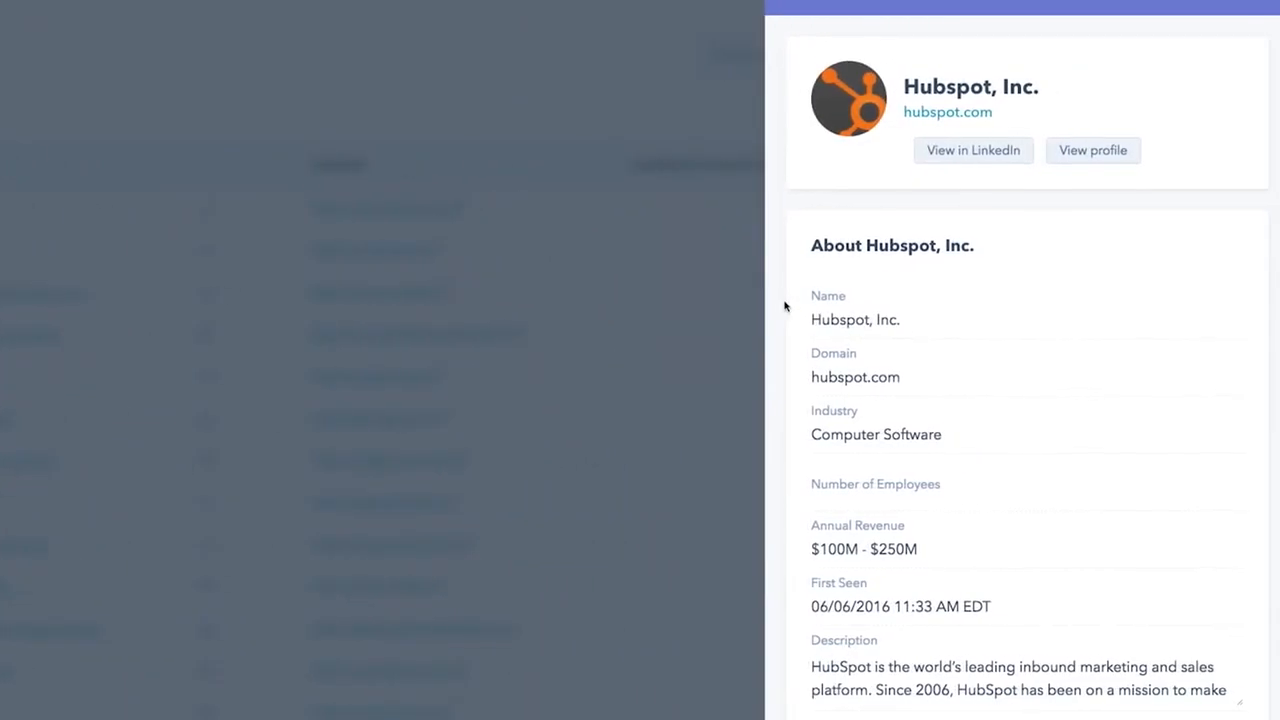
pyautogui.scroll(-2, 874, 305)
pyautogui.scroll(-3, 785, 305)
pyautogui.scroll(-5, 785, 306)
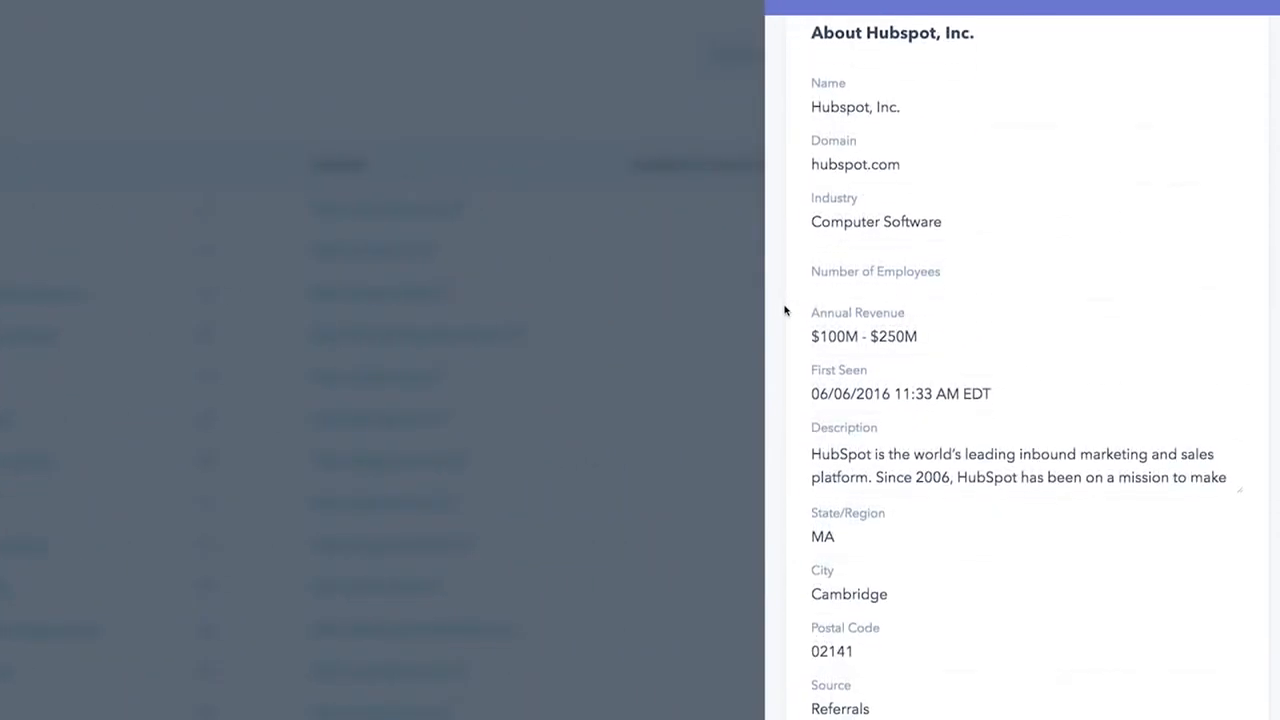
pyautogui.scroll(-15, 785, 310)
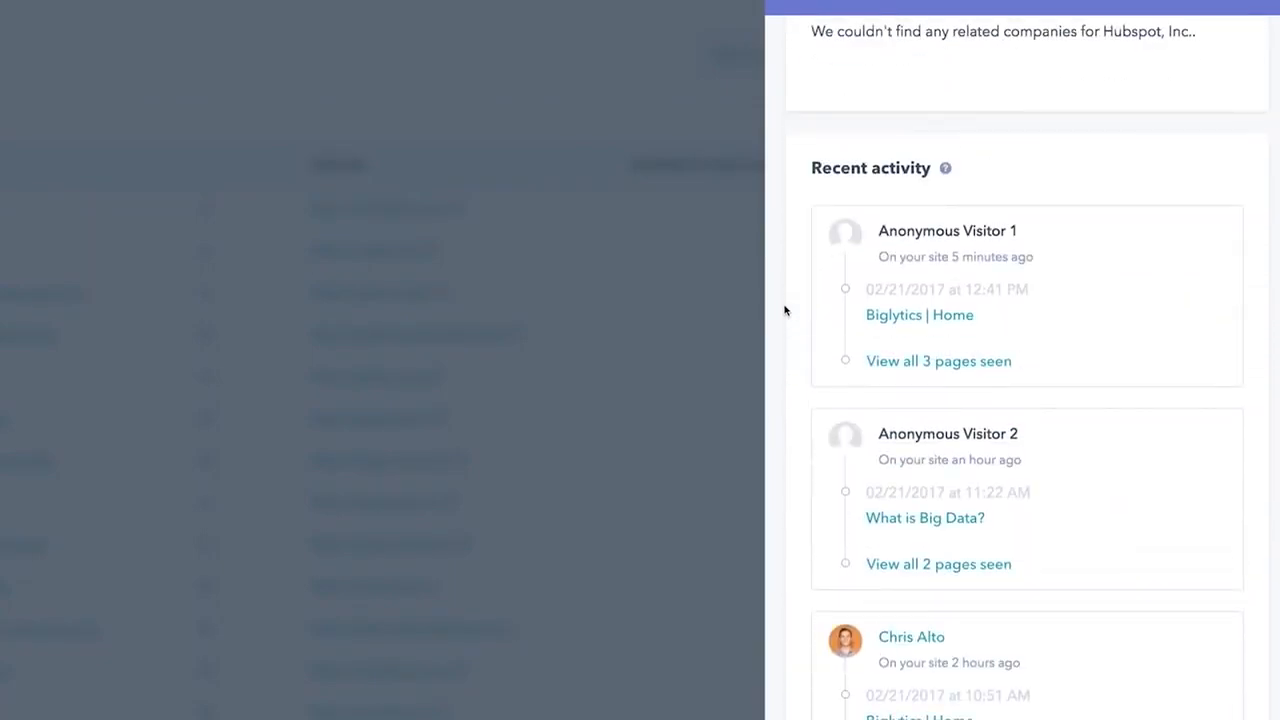
pyautogui.scroll(-1, 884, 379)
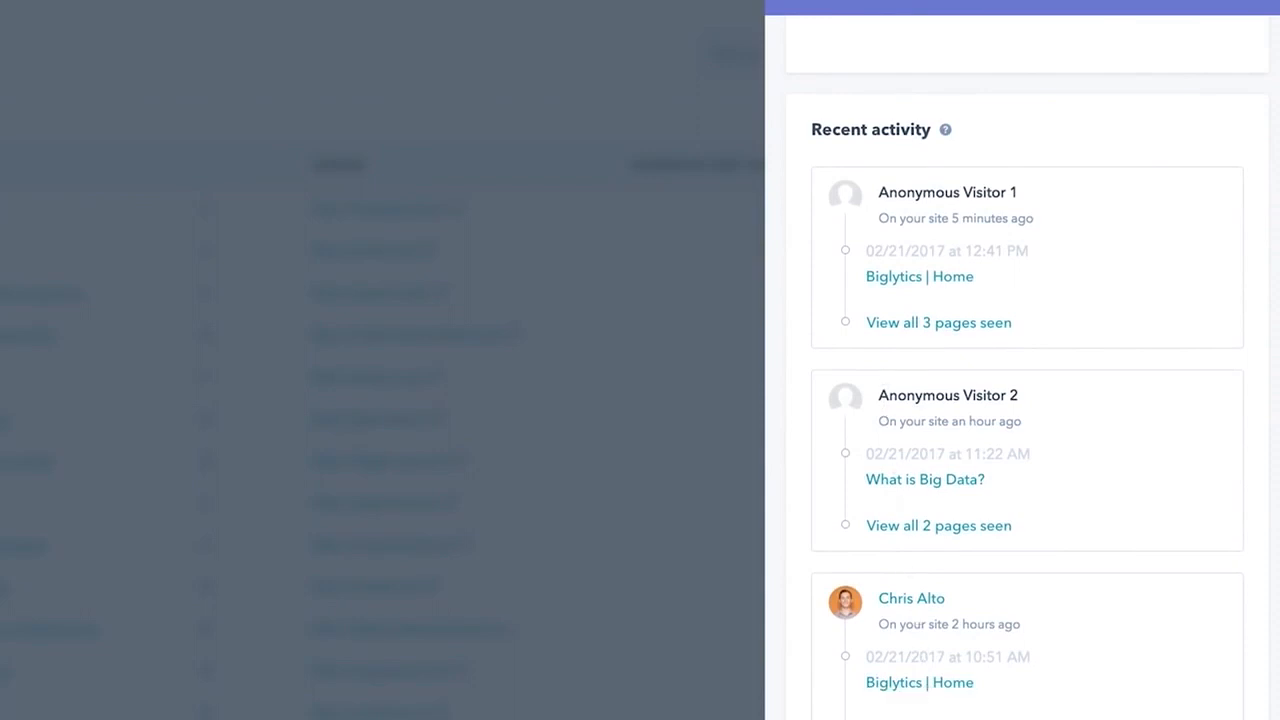
pyautogui.scroll(-5, 1081, 690)
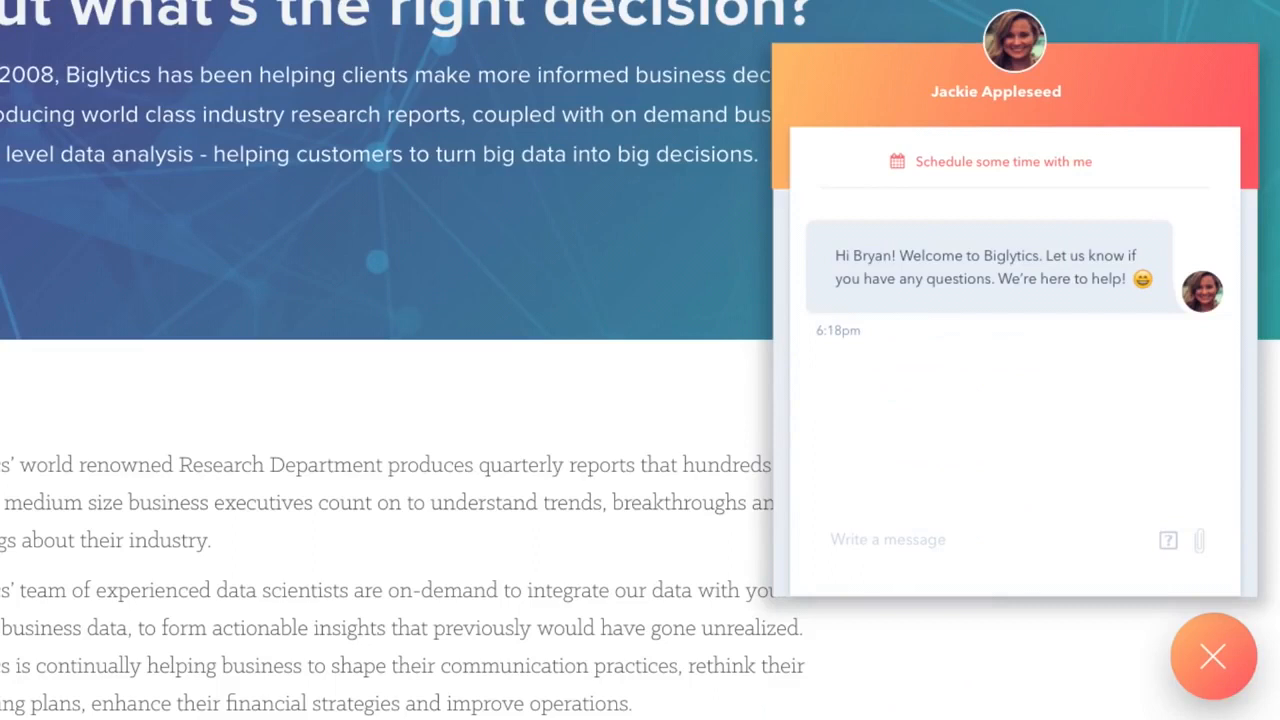
# - Ask in the Biglytics chat how big data products can help get better insight
pyautogui.write('I have a question ')
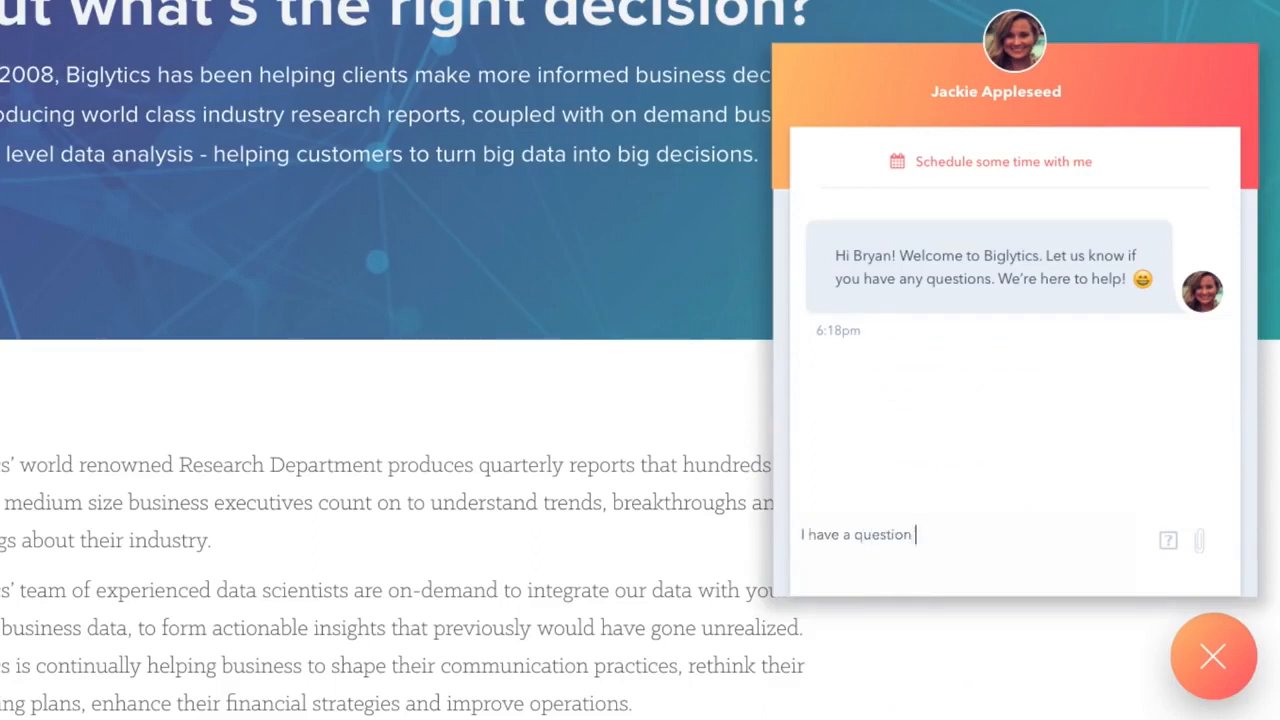
pyautogui.write('about big data products and how it ca')
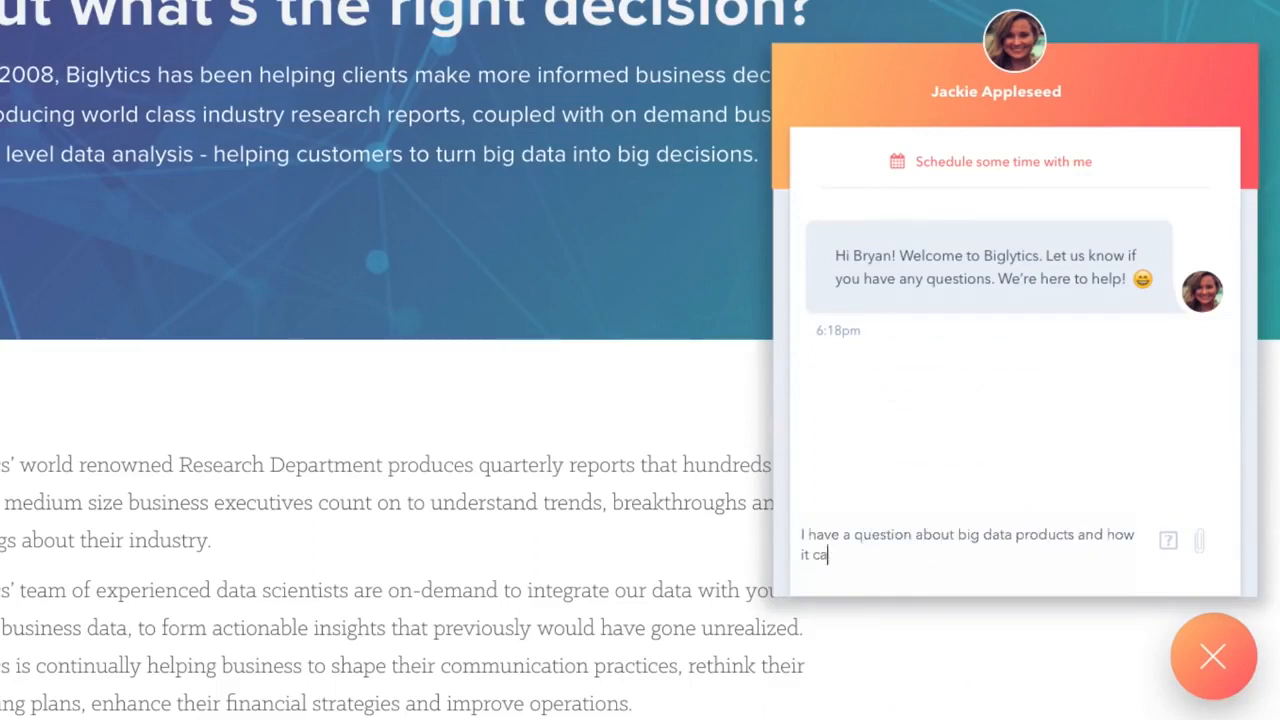
pyautogui.write('n help us get better insight.')
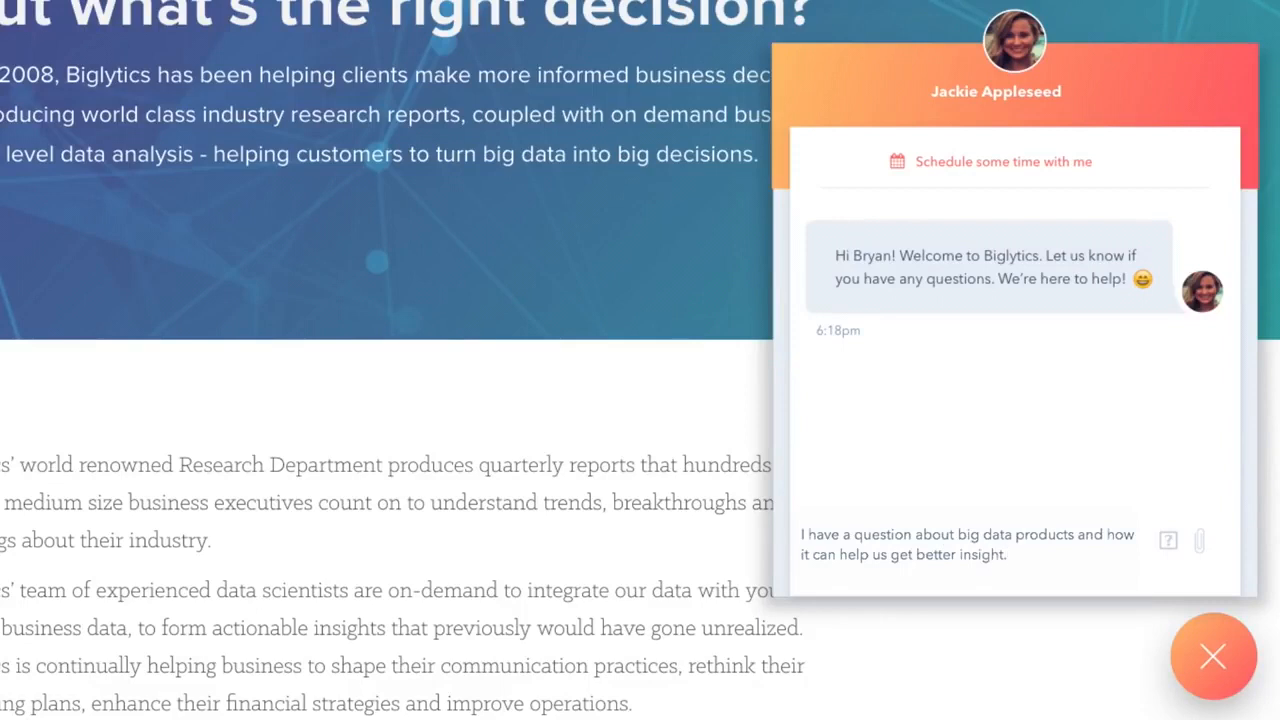
pyautogui.press('Return')
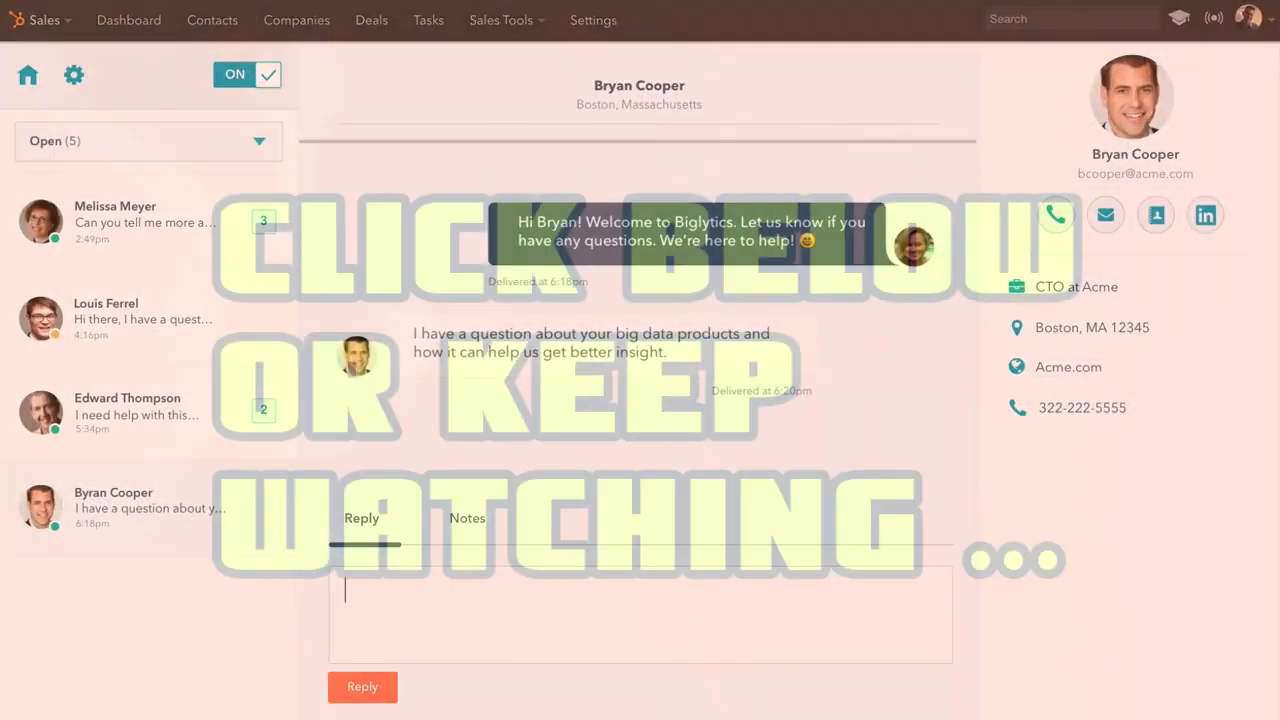
# - Reply to the visitor, asking whether they've set up an account and offering help
pyautogui.write('Have you h')
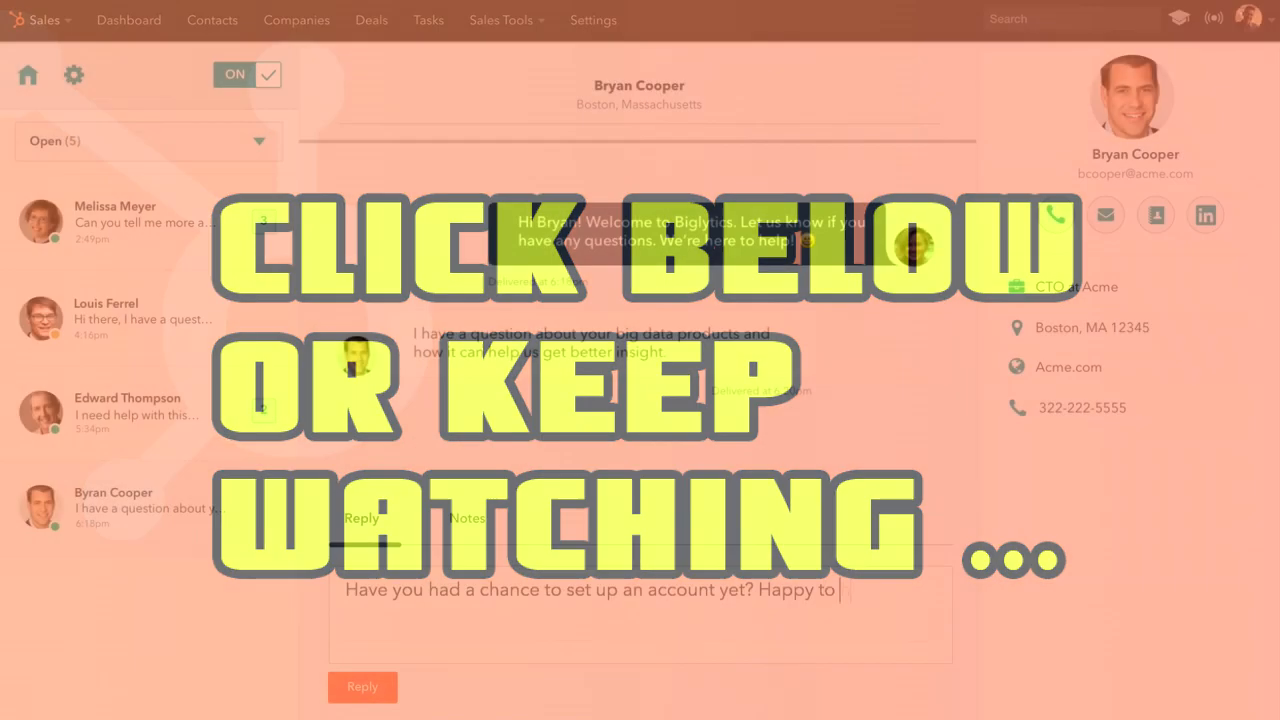
pyautogui.write('help you!')
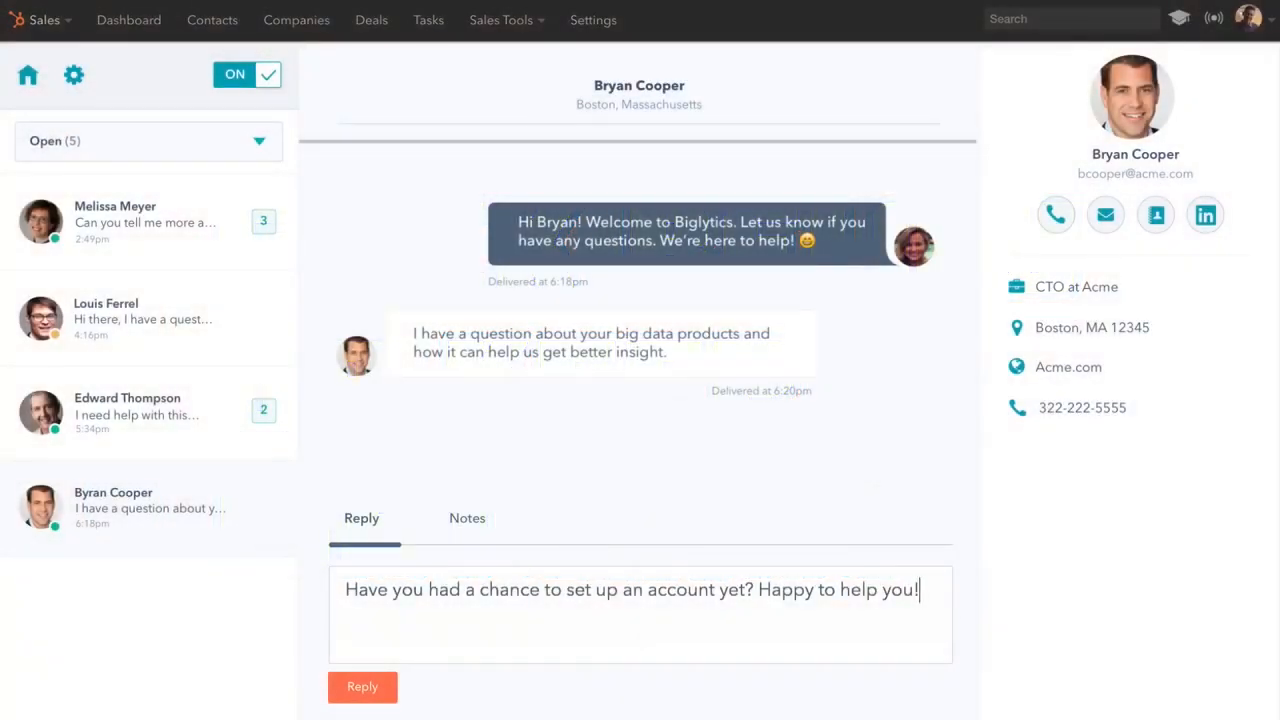
pyautogui.press('Return')
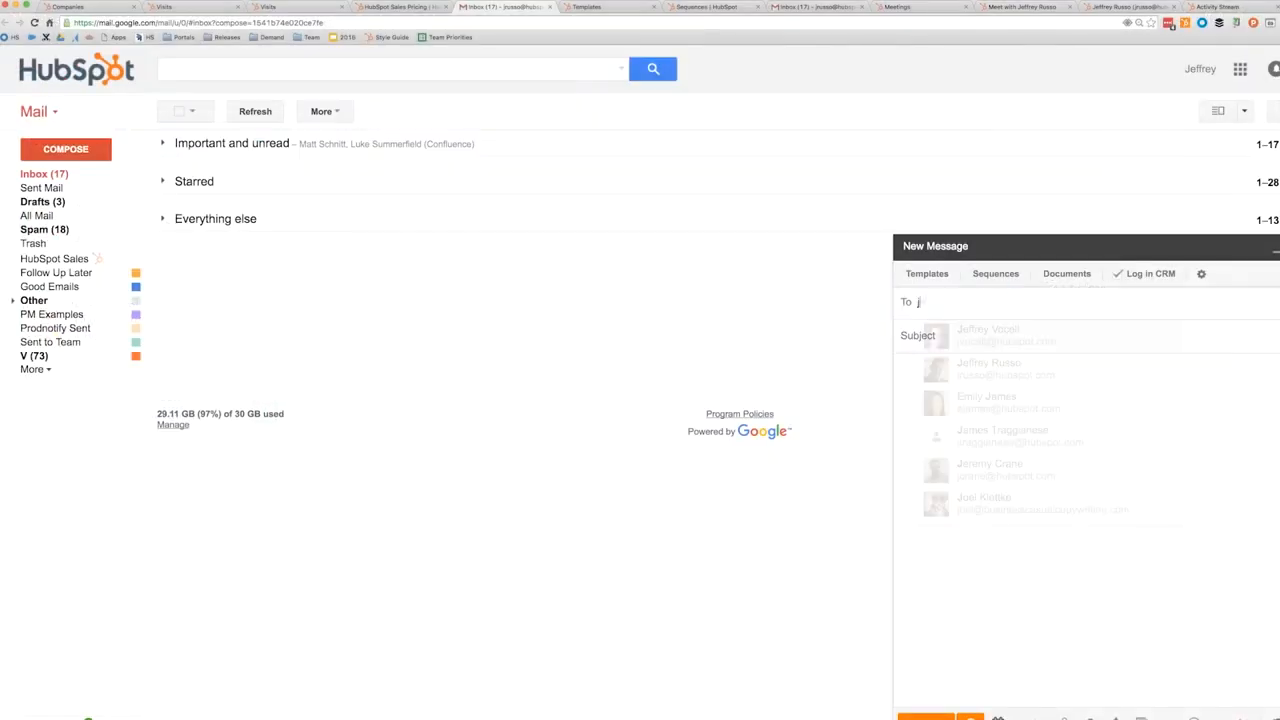
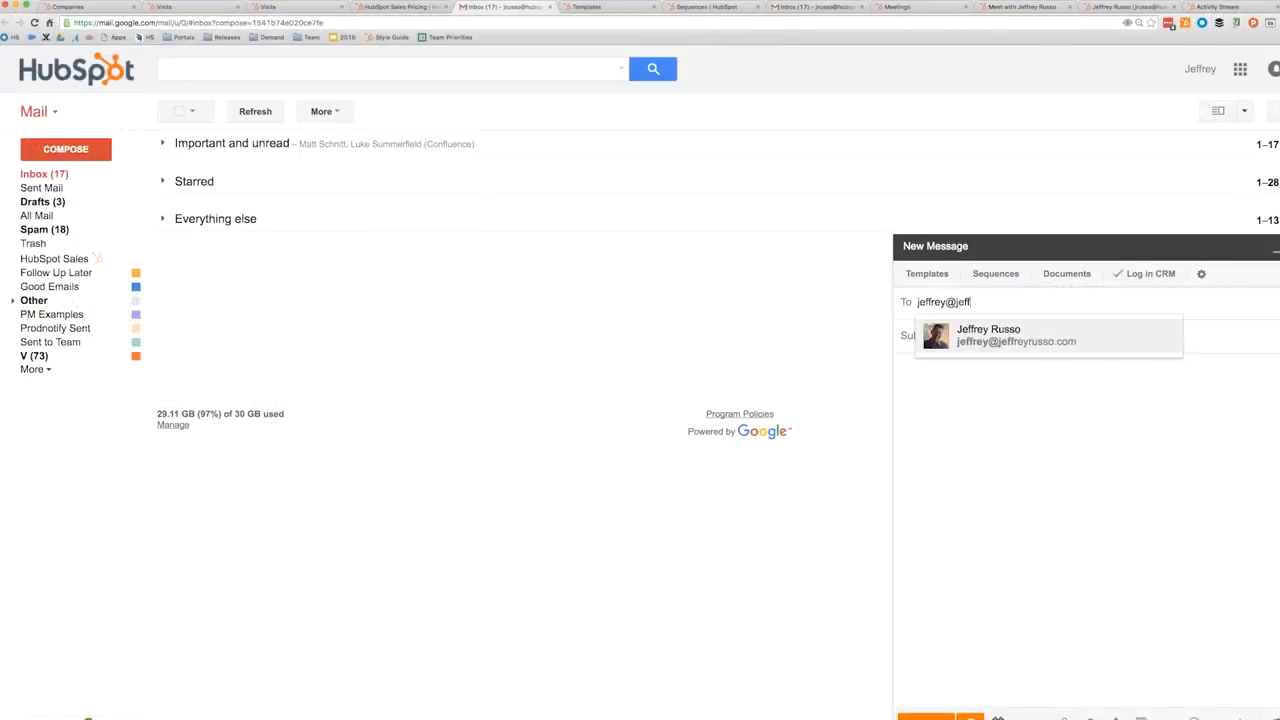
# - Add the suggested contact as the new message's recipient and switch to the Templates page
pyautogui.press('Return')
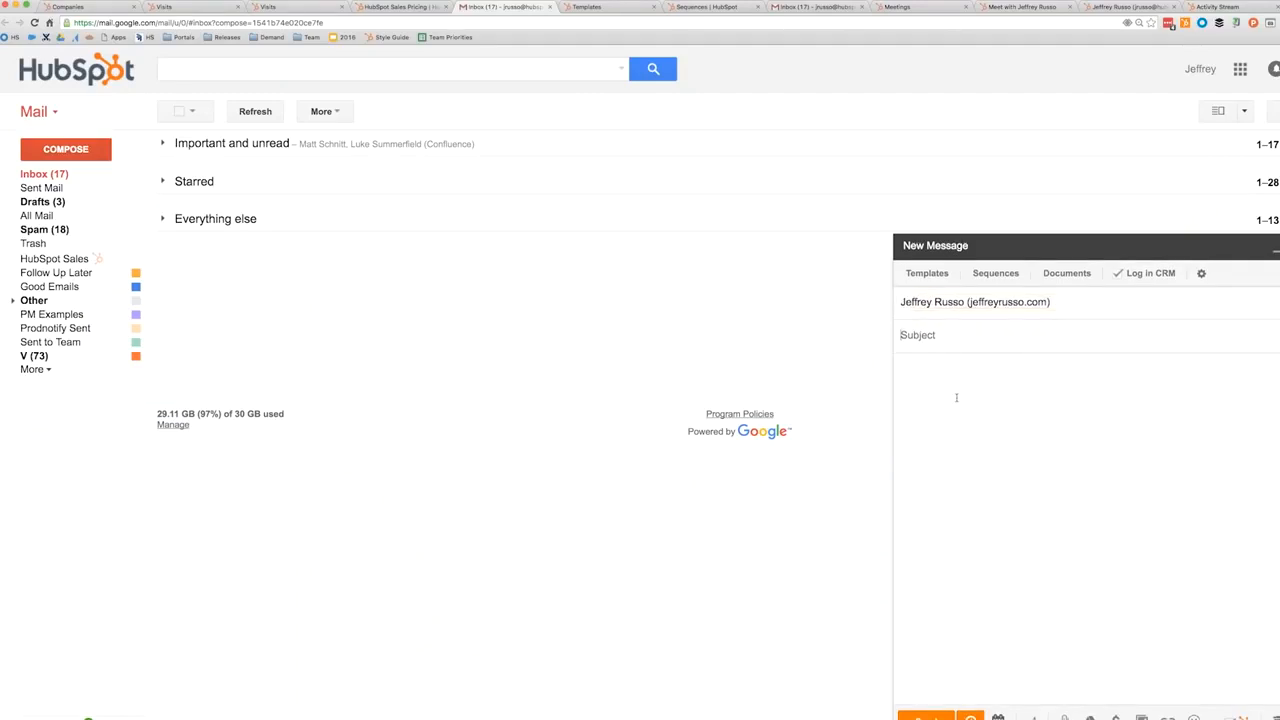
pyautogui.hotkey('ctrl', 'Tab')
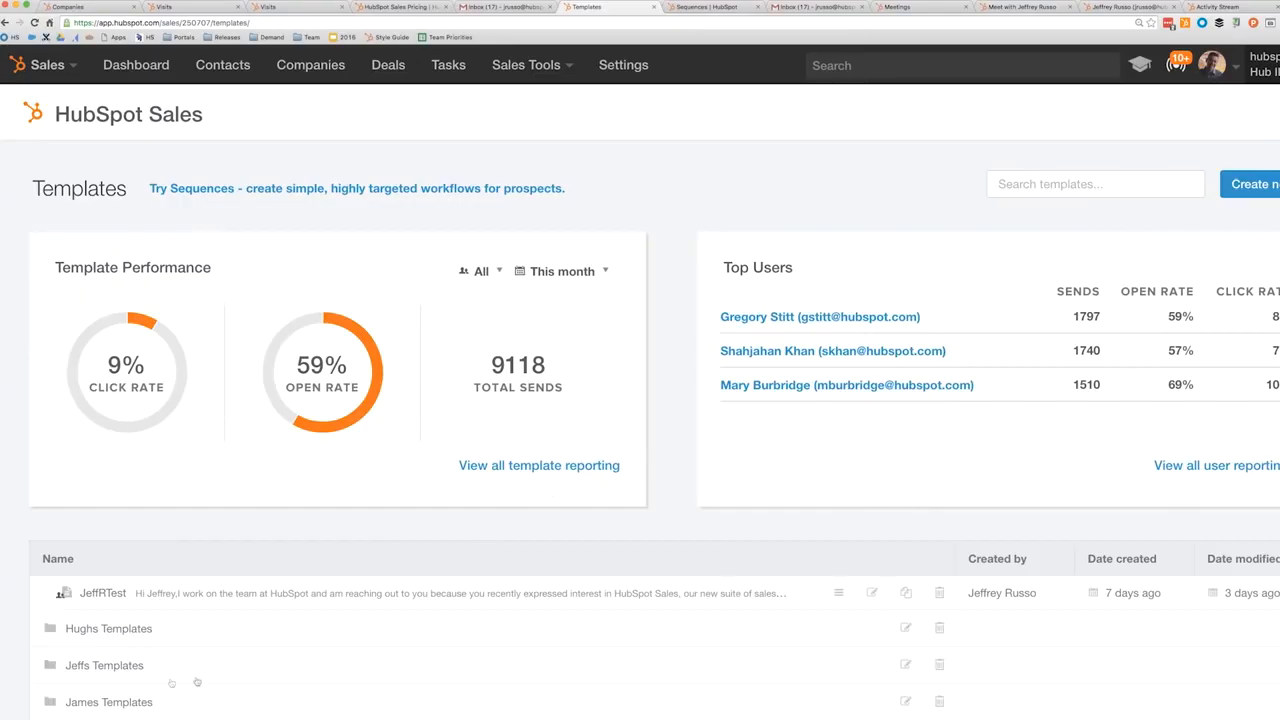
# - Review the JeffRTest template, then browse the full template library's Ecommerce folder from an email
pyautogui.click(146, 601)
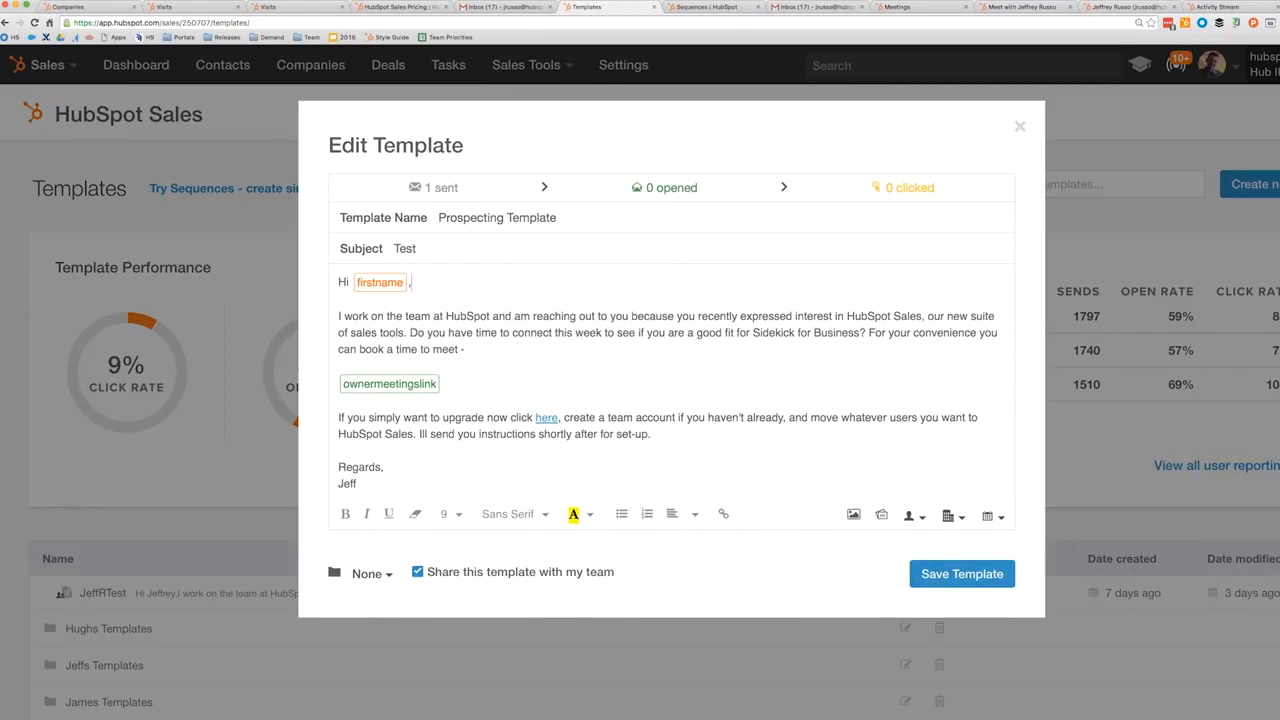
pyautogui.click(1020, 126)
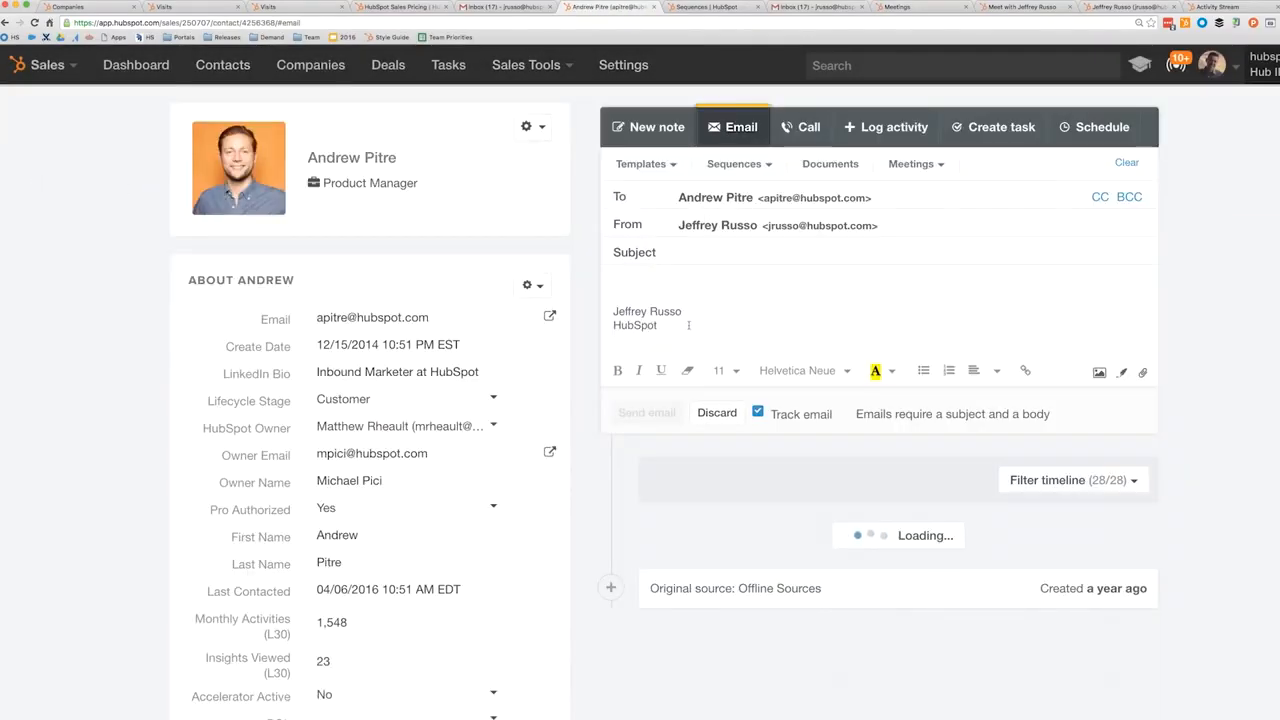
pyautogui.click(661, 166)
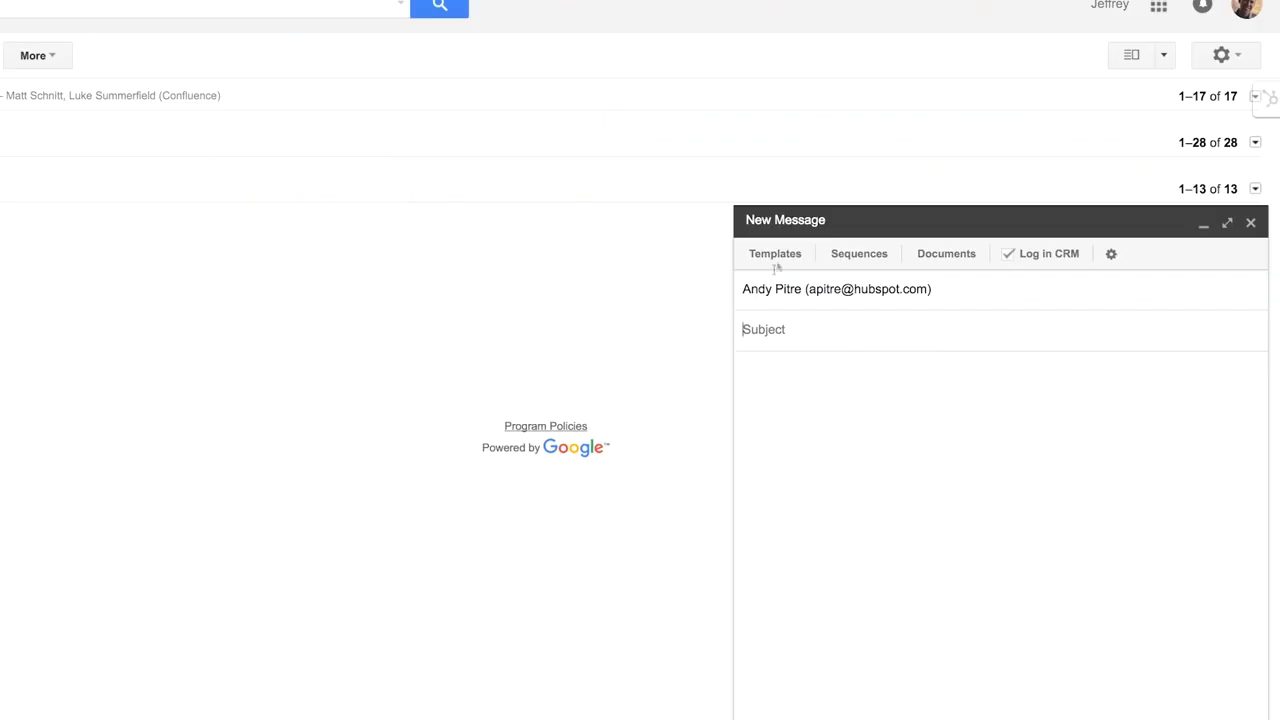
pyautogui.click(782, 254)
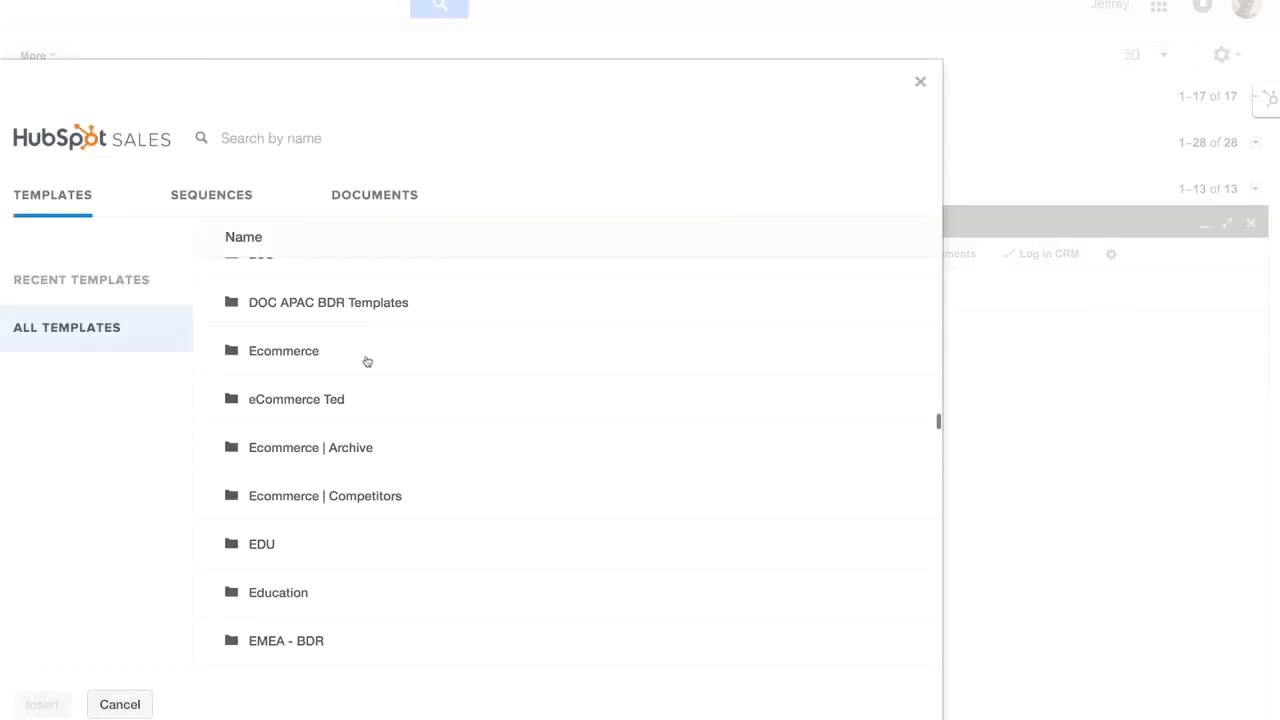
pyautogui.click(366, 358)
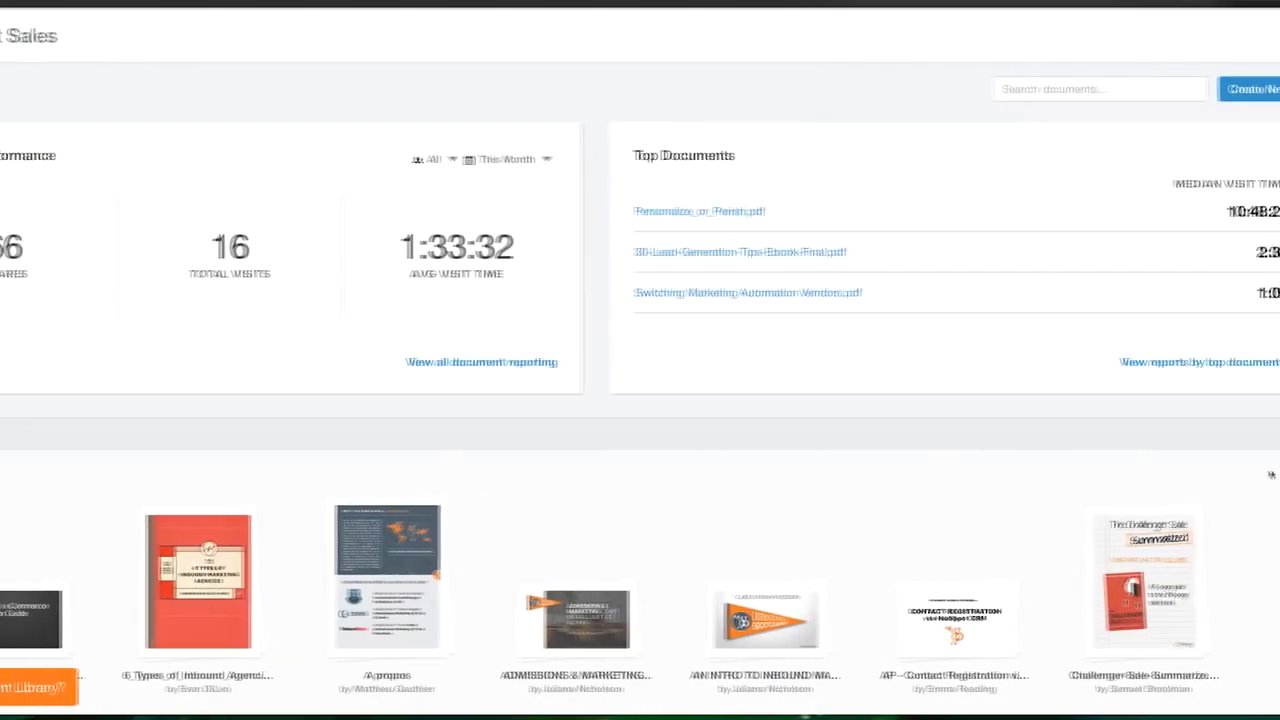
# - Share Challenger-Sale-Summarized.pdf by email with the recipient's address
pyautogui.moveTo(1125, 567)
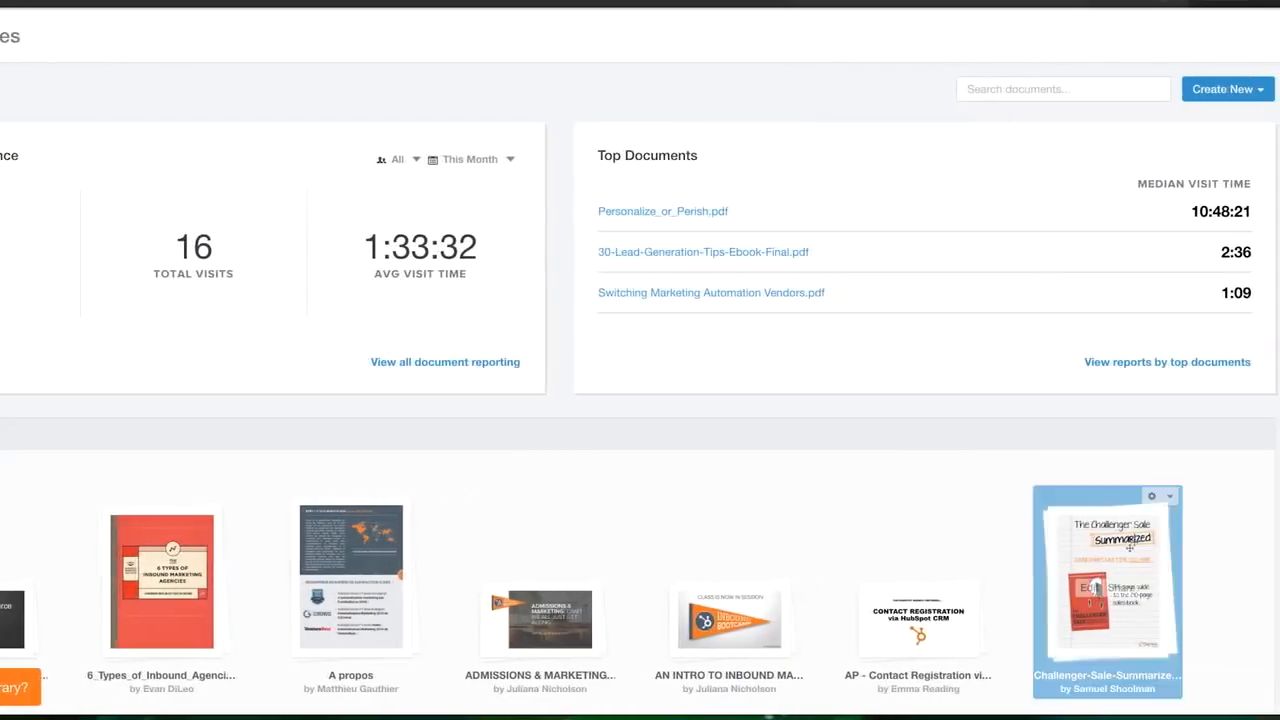
pyautogui.click(1121, 588)
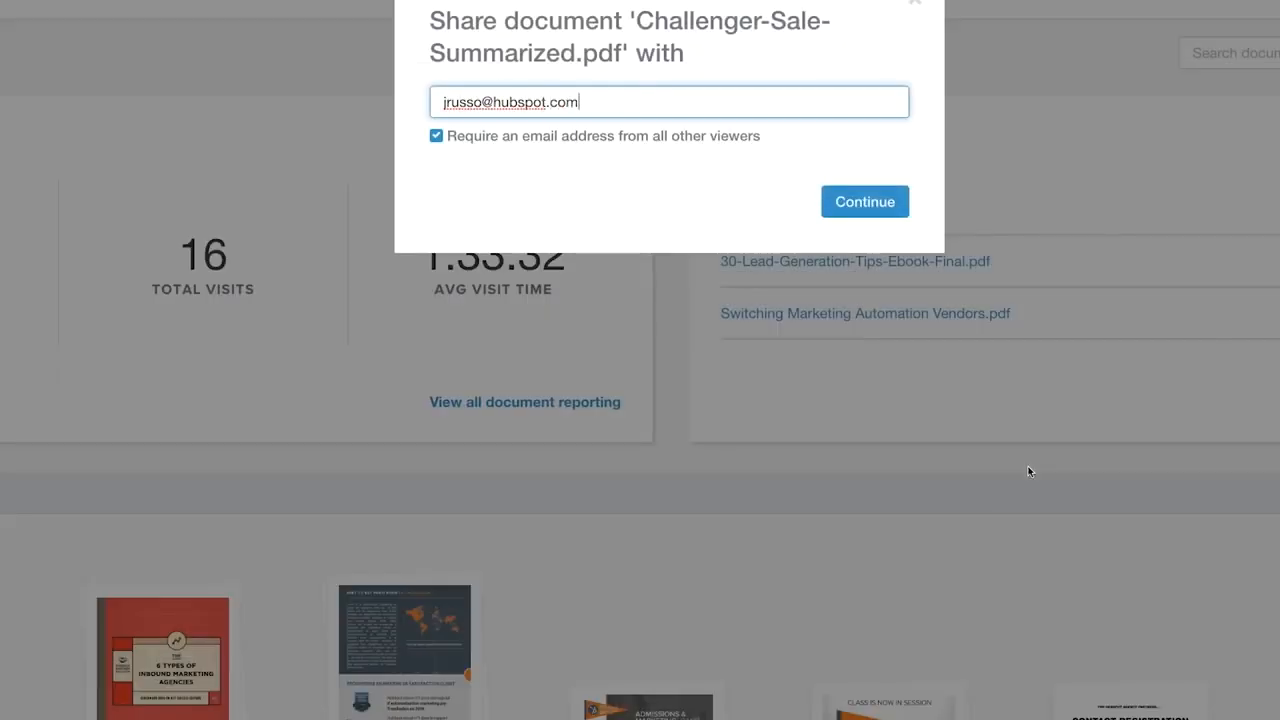
pyautogui.click(880, 201)
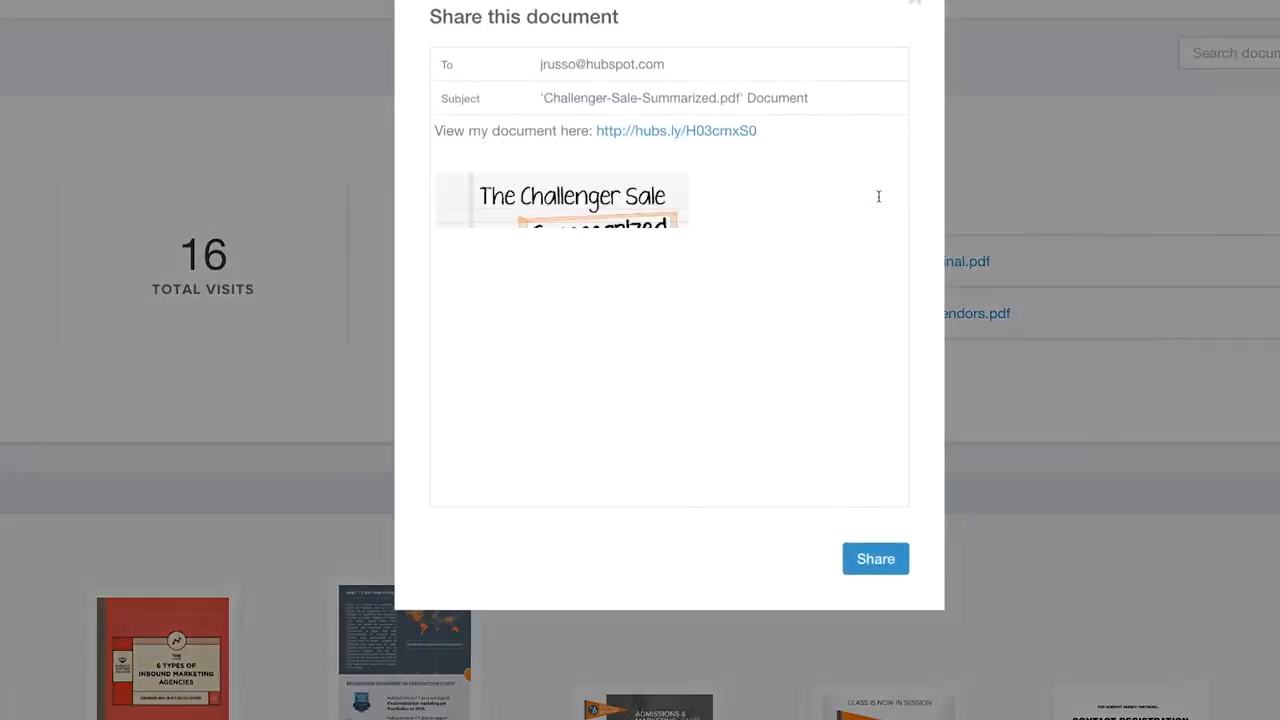
pyautogui.click(872, 558)
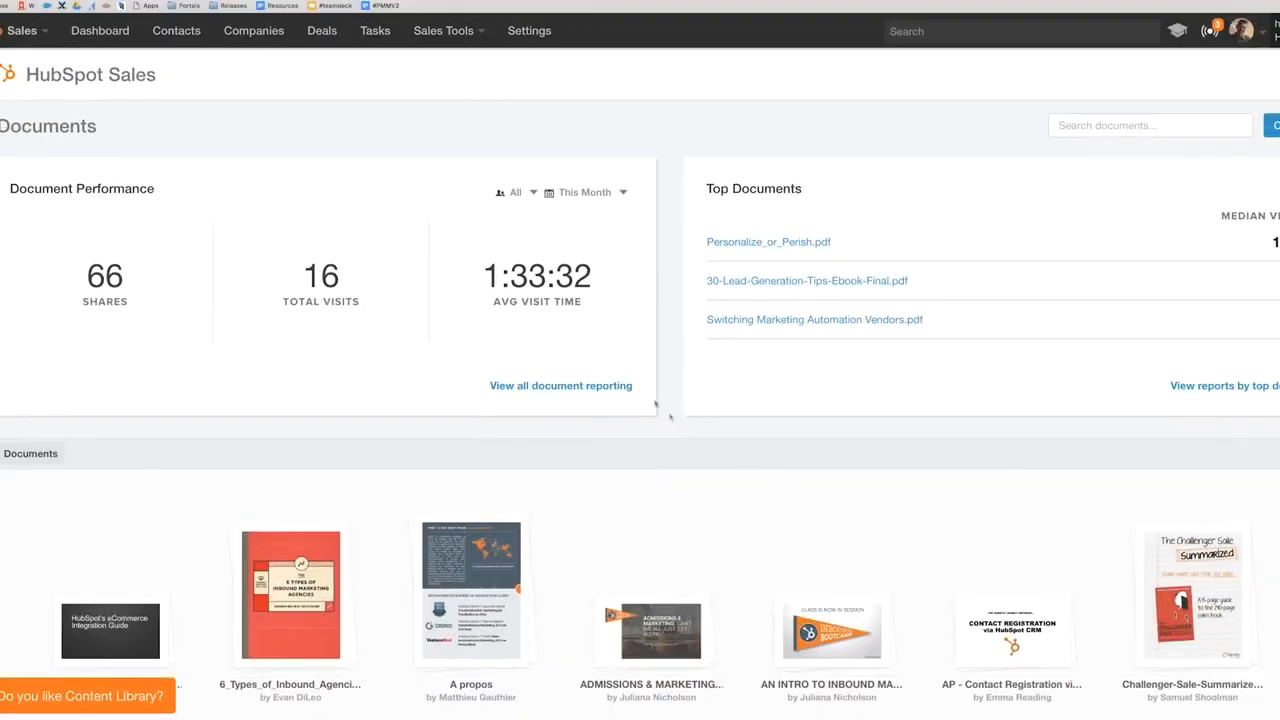
# - Open the Personalize_or_Perish.pdf report from document reporting and show its per-page view breakdown
pyautogui.click(618, 385)
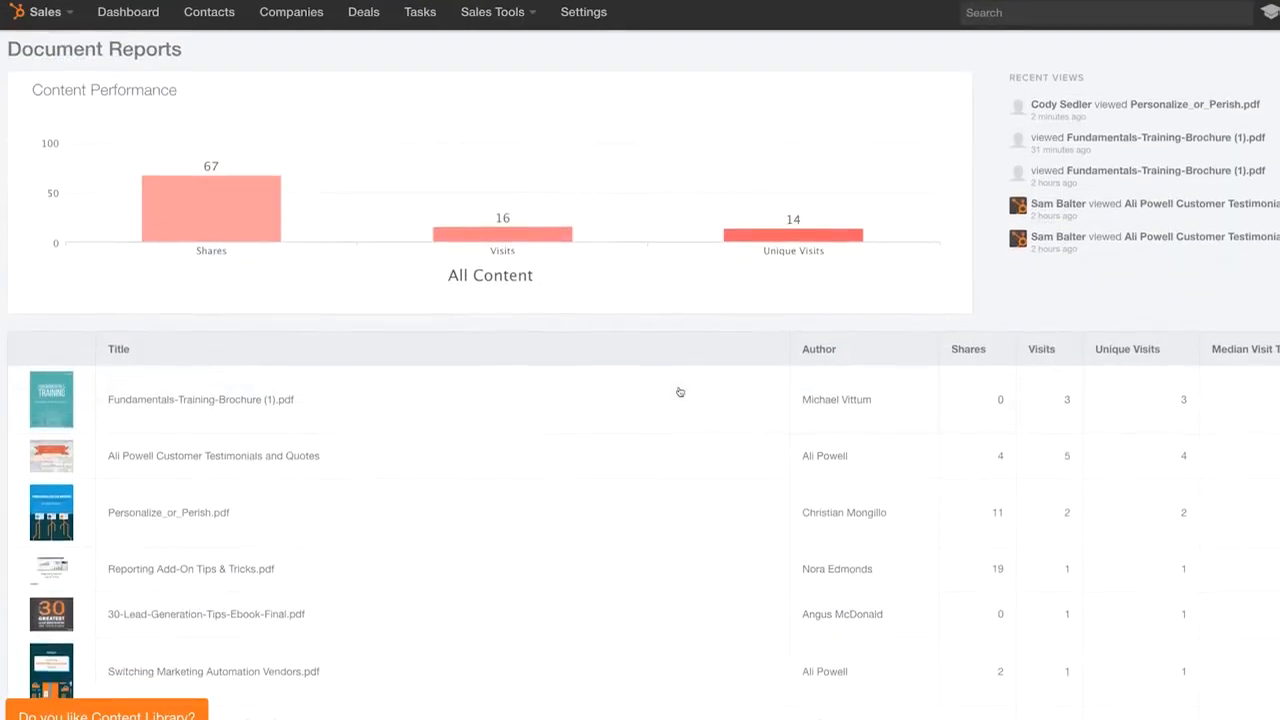
pyautogui.scroll(-2, 679, 391)
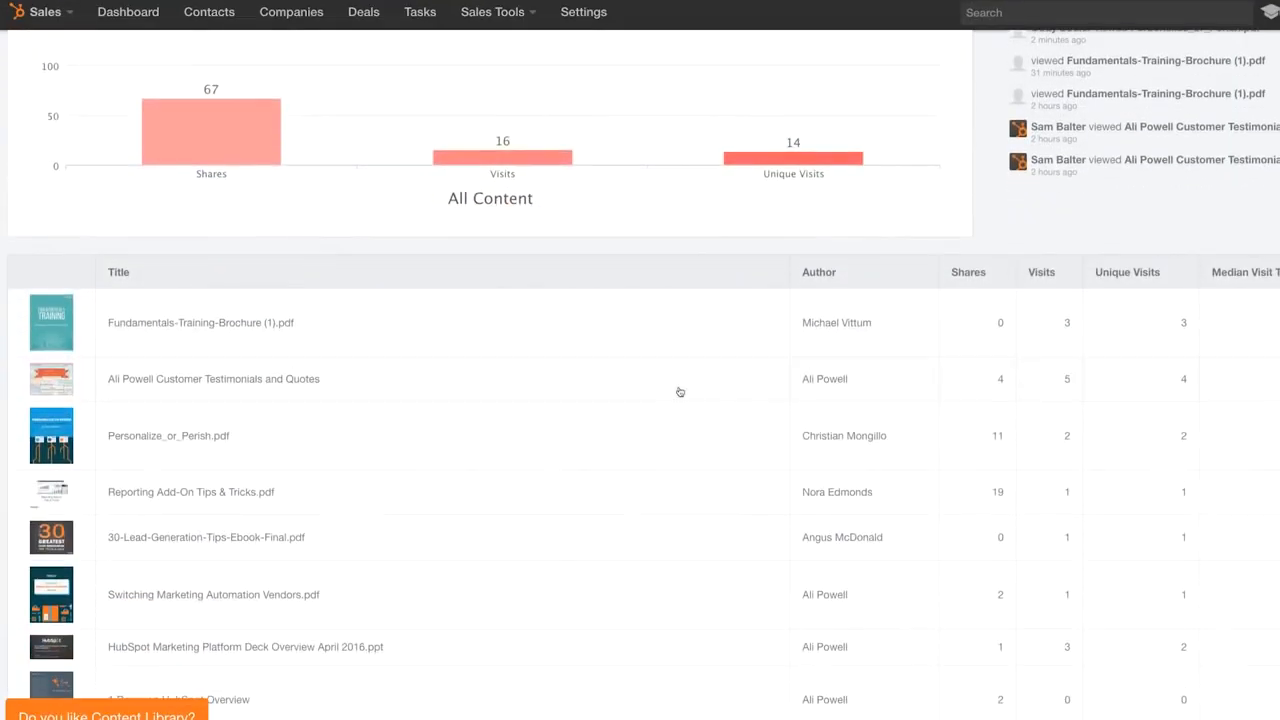
pyautogui.click(270, 435)
pyautogui.click(60, 432)
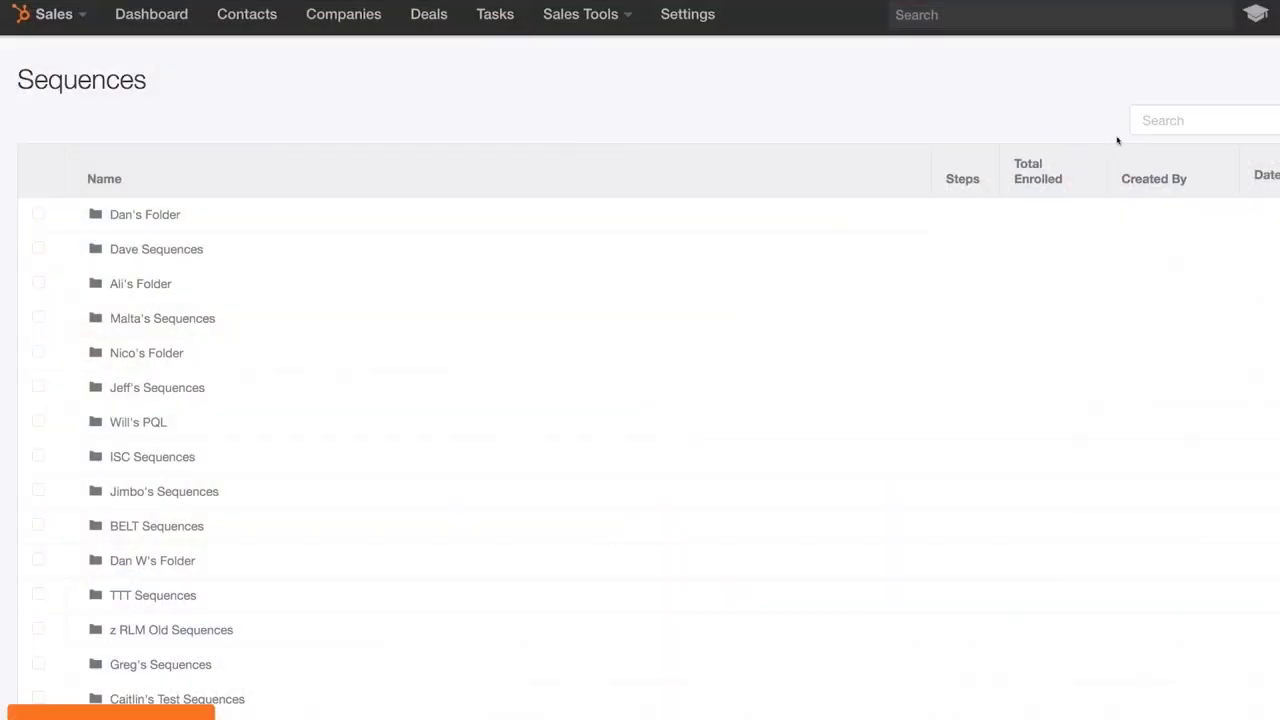
# - Start a new sequence and add the postscript 'PS - Hope your trip last weekend was gr…'
pyautogui.click(1240, 84)
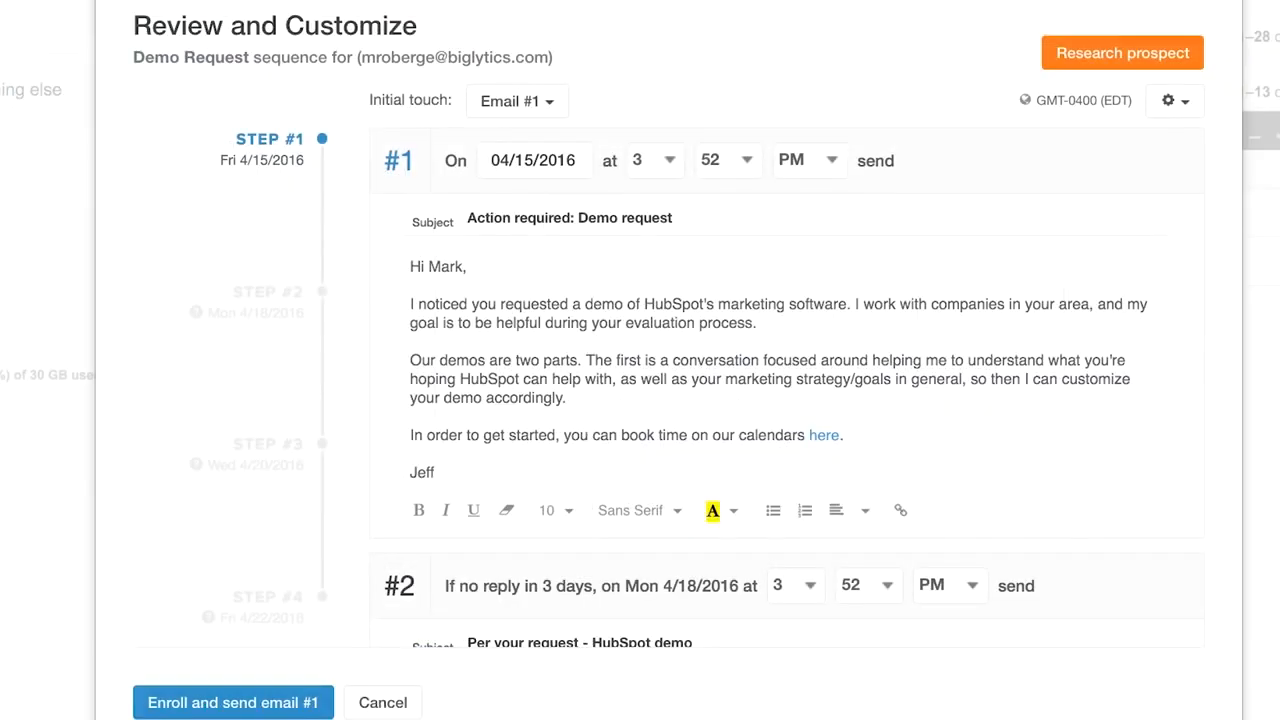
pyautogui.press('Return')
pyautogui.write('PS - Hope')
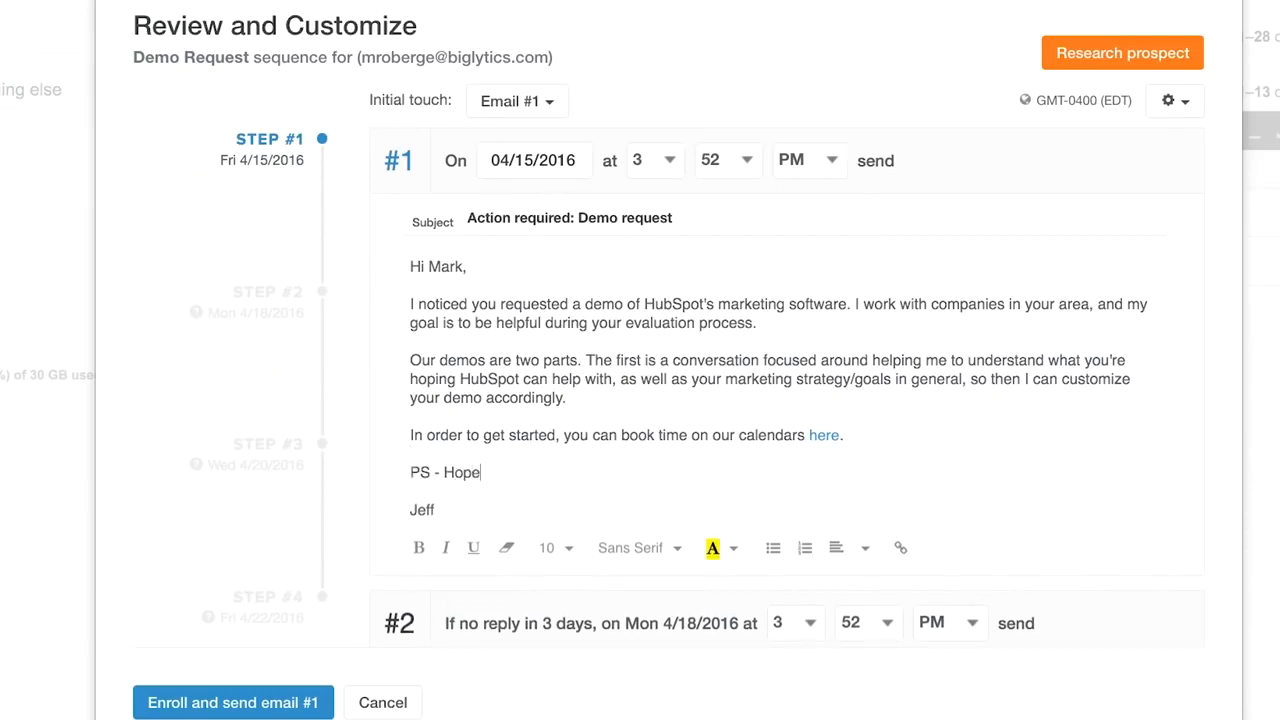
pyautogui.write(' your trip last week')
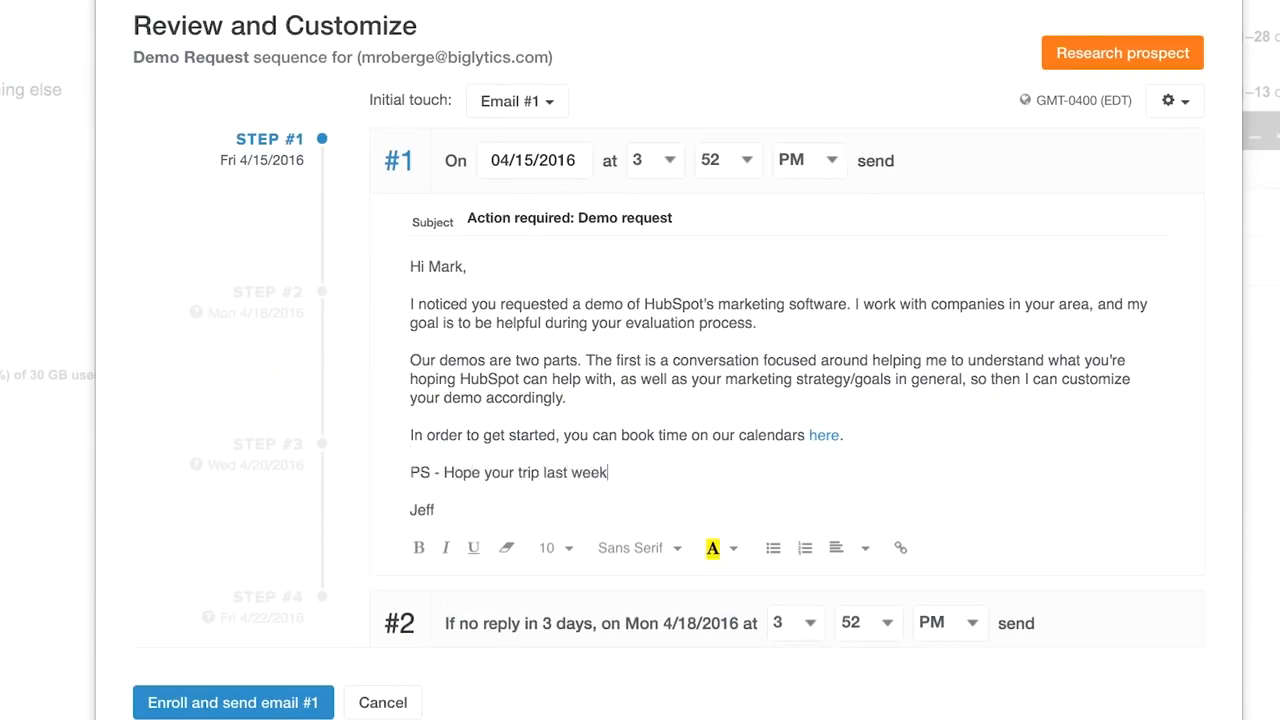
pyautogui.write('end was great!')
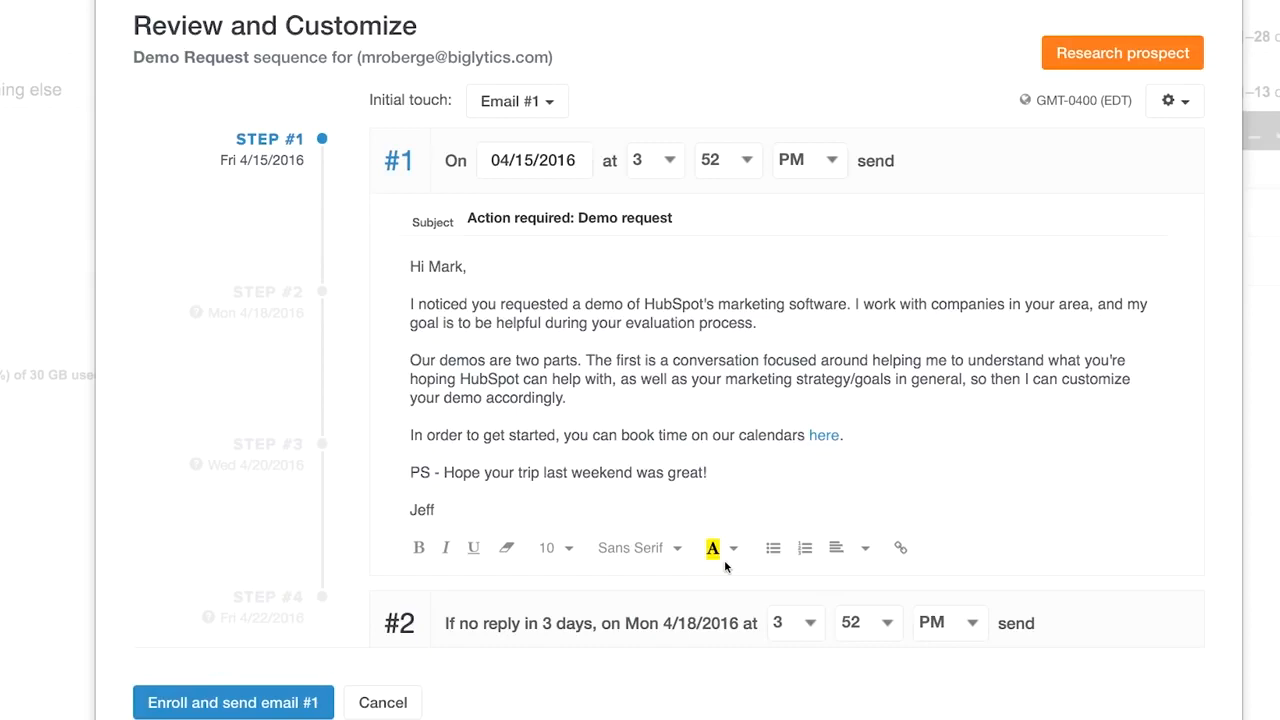
# - Scroll through steps #2–#4 of the Demo Request sequence emails
pyautogui.scroll(-5, 725, 565)
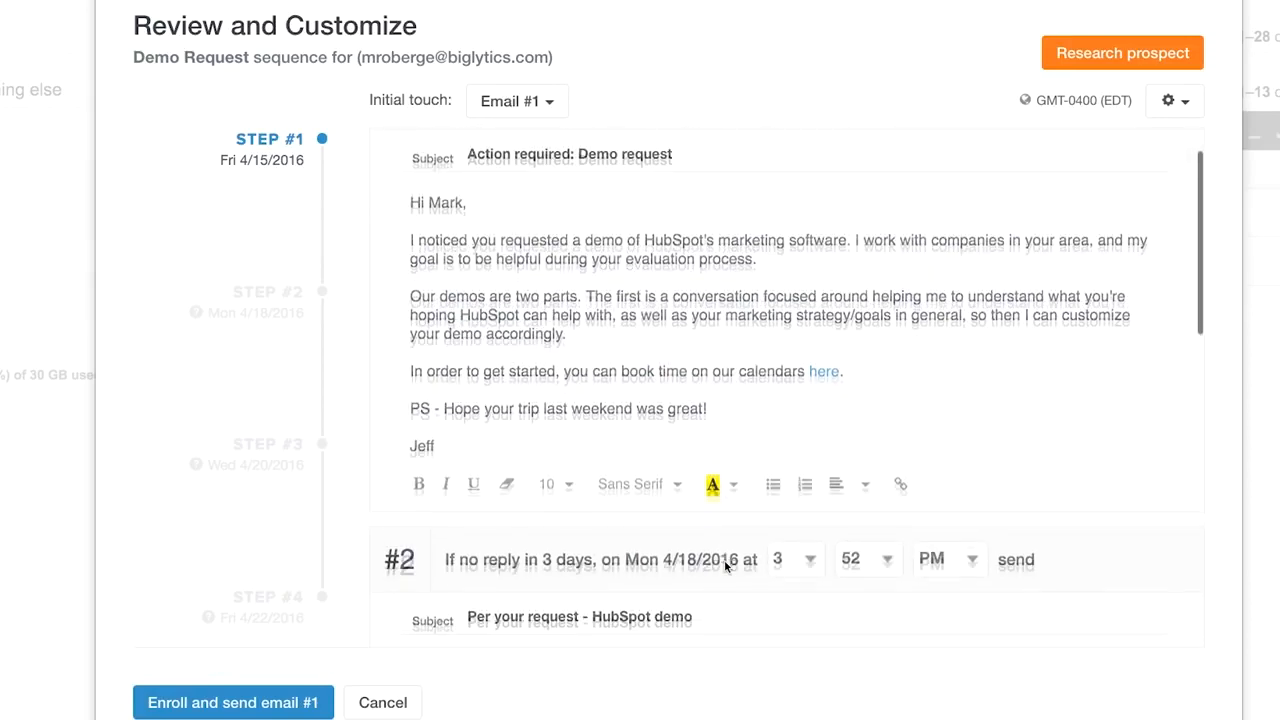
pyautogui.scroll(-1, 725, 562)
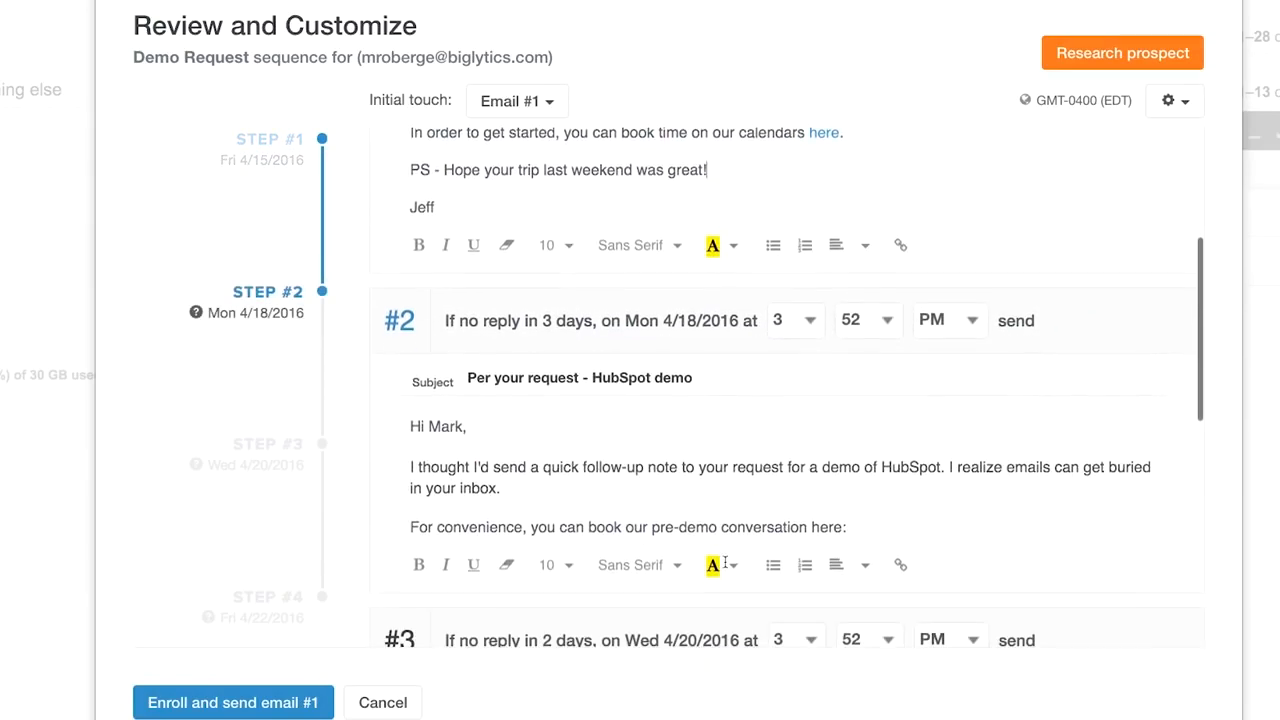
pyautogui.scroll(-2, 716, 515)
pyautogui.scroll(-6, 713, 502)
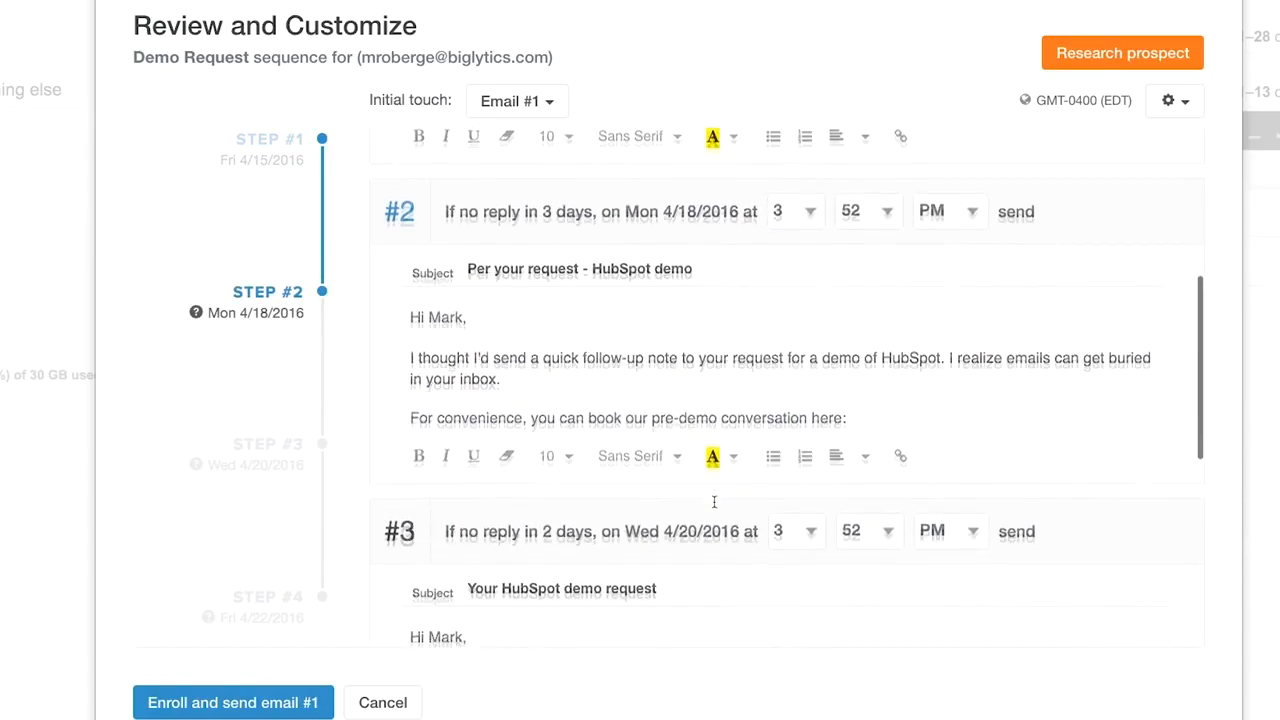
pyautogui.scroll(-4, 713, 500)
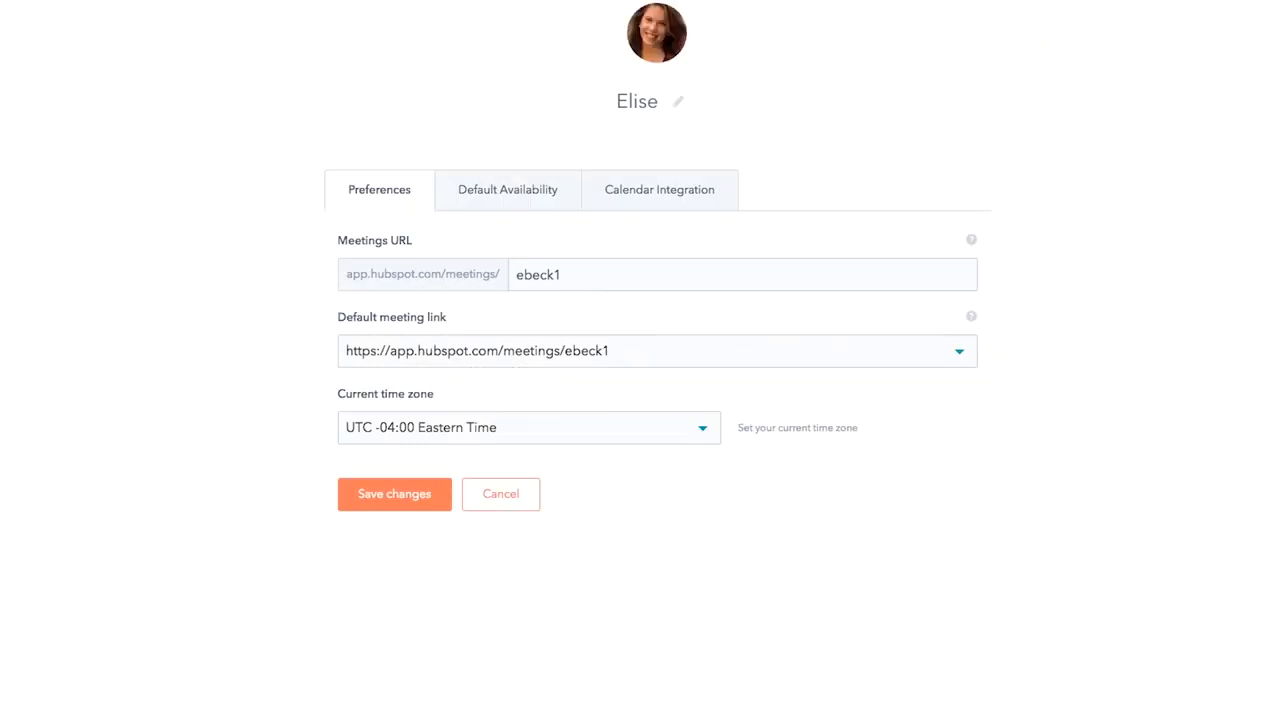
# - Remove Tuesday's 10am–11am availability, extend Friday to 9am–1pm, and save the default availability
pyautogui.click(500, 200)
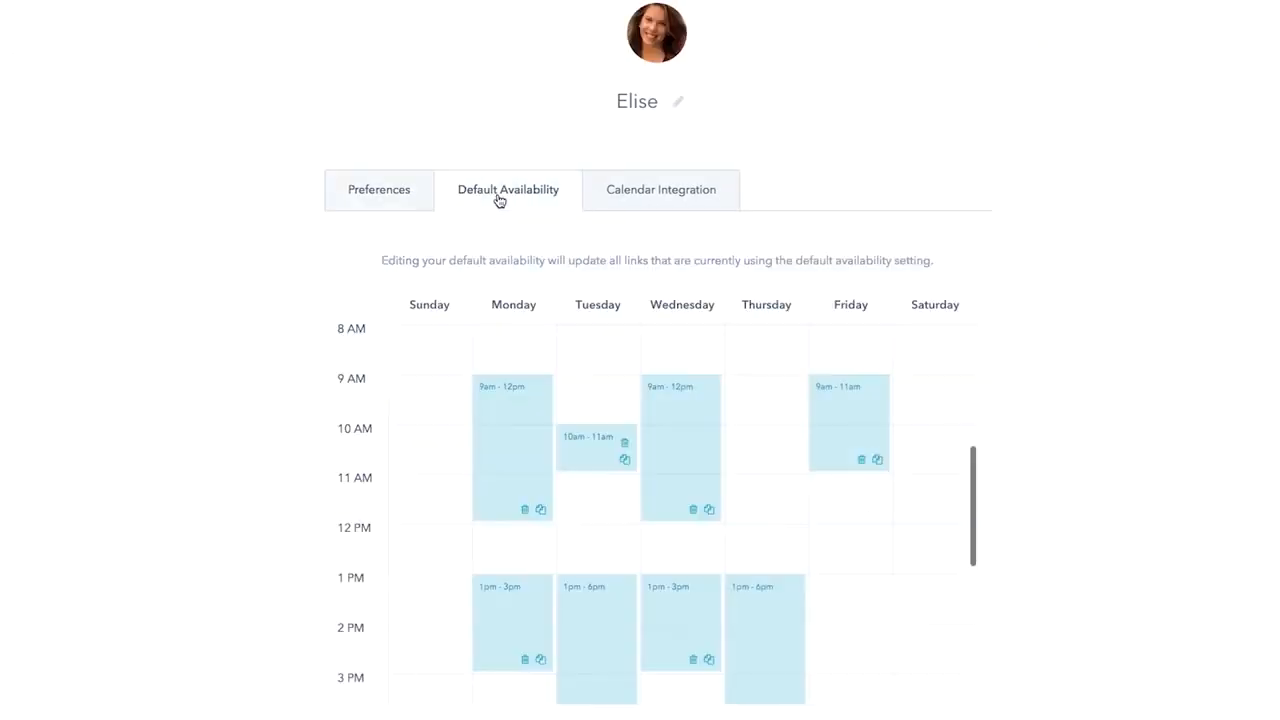
pyautogui.click(625, 443)
pyautogui.moveTo(846, 466); pyautogui.dragTo(847, 567)
pyautogui.scroll(-2, 763, 663)
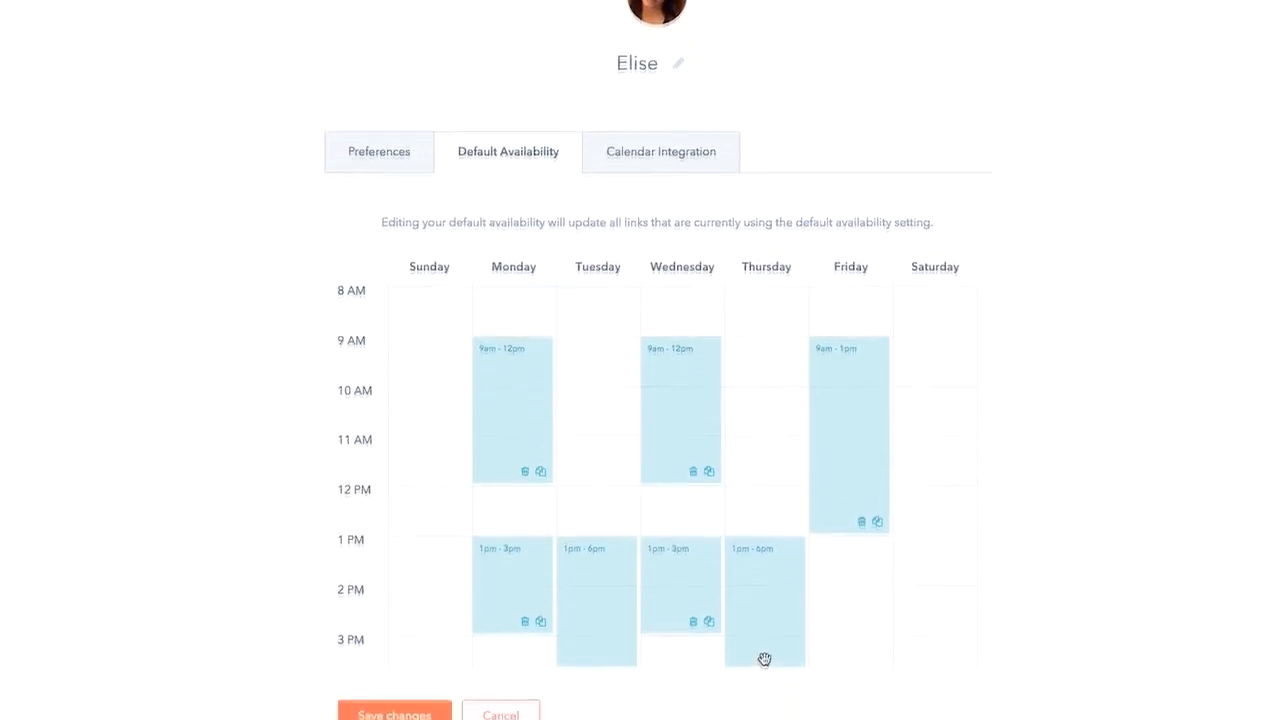
pyautogui.click(409, 666)
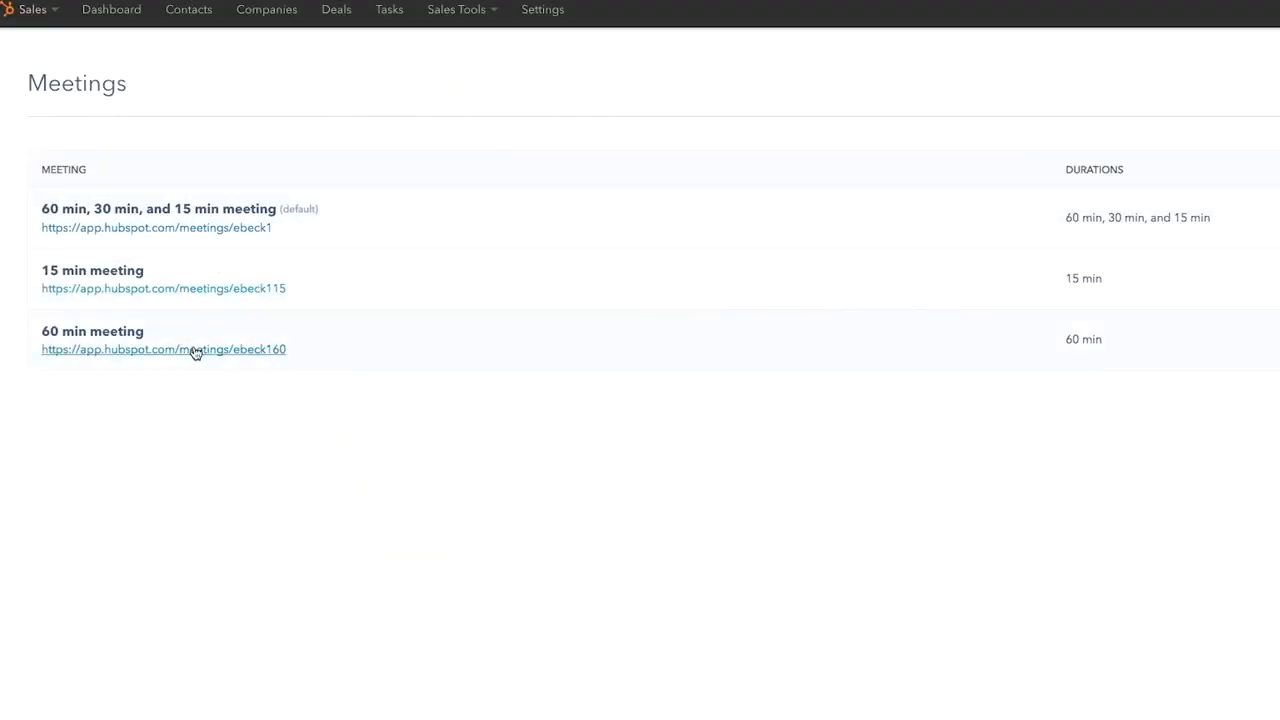
# - On the 60 min meeting booking page, pick July 15 at 9:00 AM
pyautogui.click(194, 349)
pyautogui.click(880, 295)
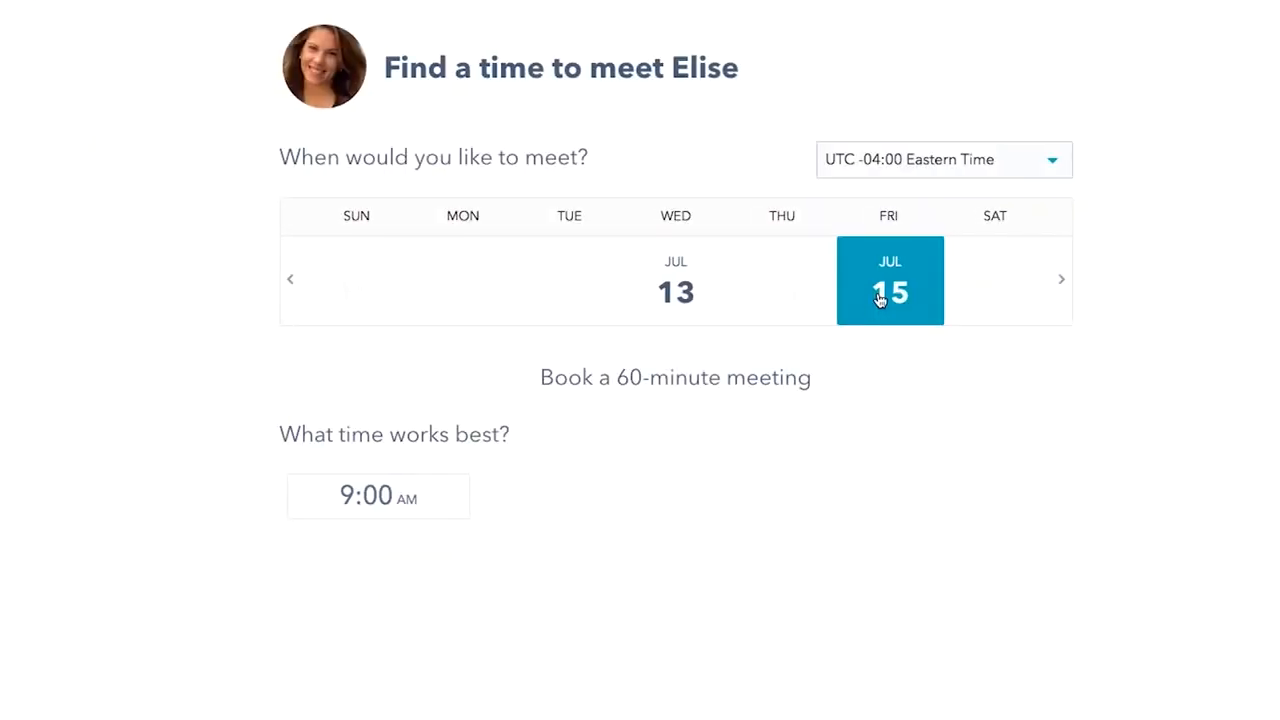
pyautogui.click(415, 495)
# - Enter the booker's name and e-mail address and confirm the meeting
pyautogui.click(509, 212)
pyautogui.press('Tab')
pyautogui.press('Return')
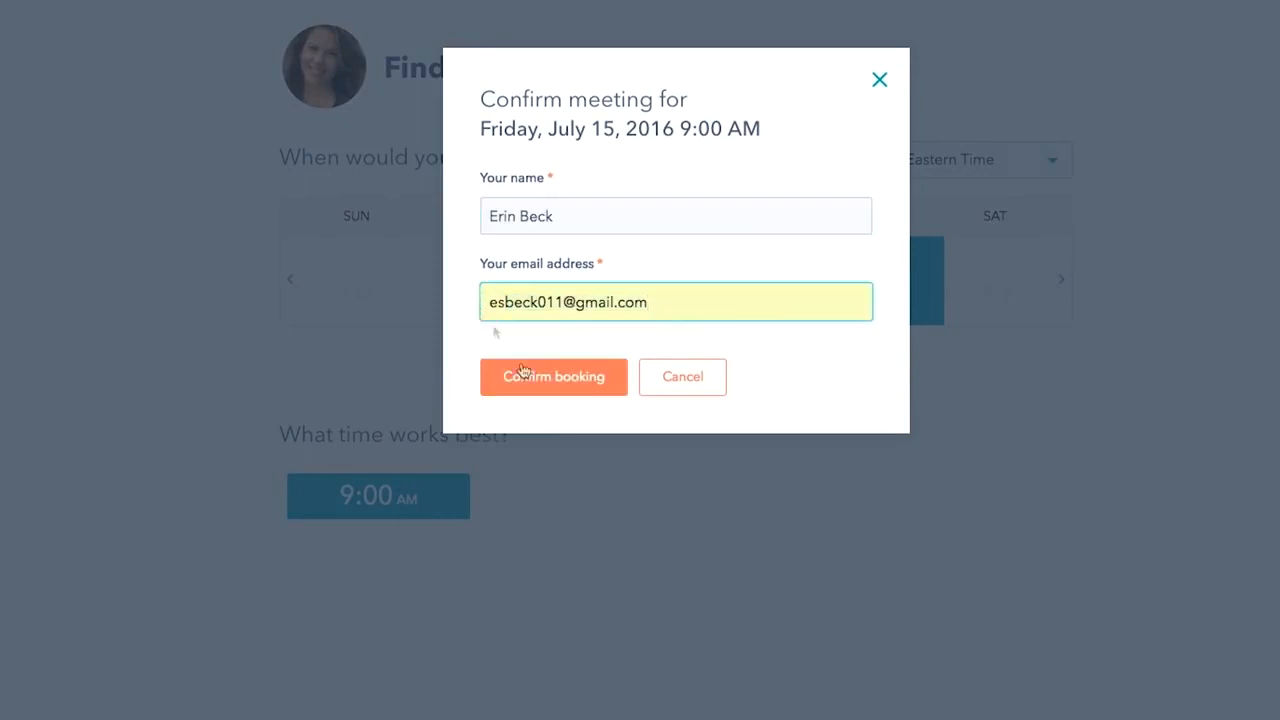
pyautogui.click(523, 382)
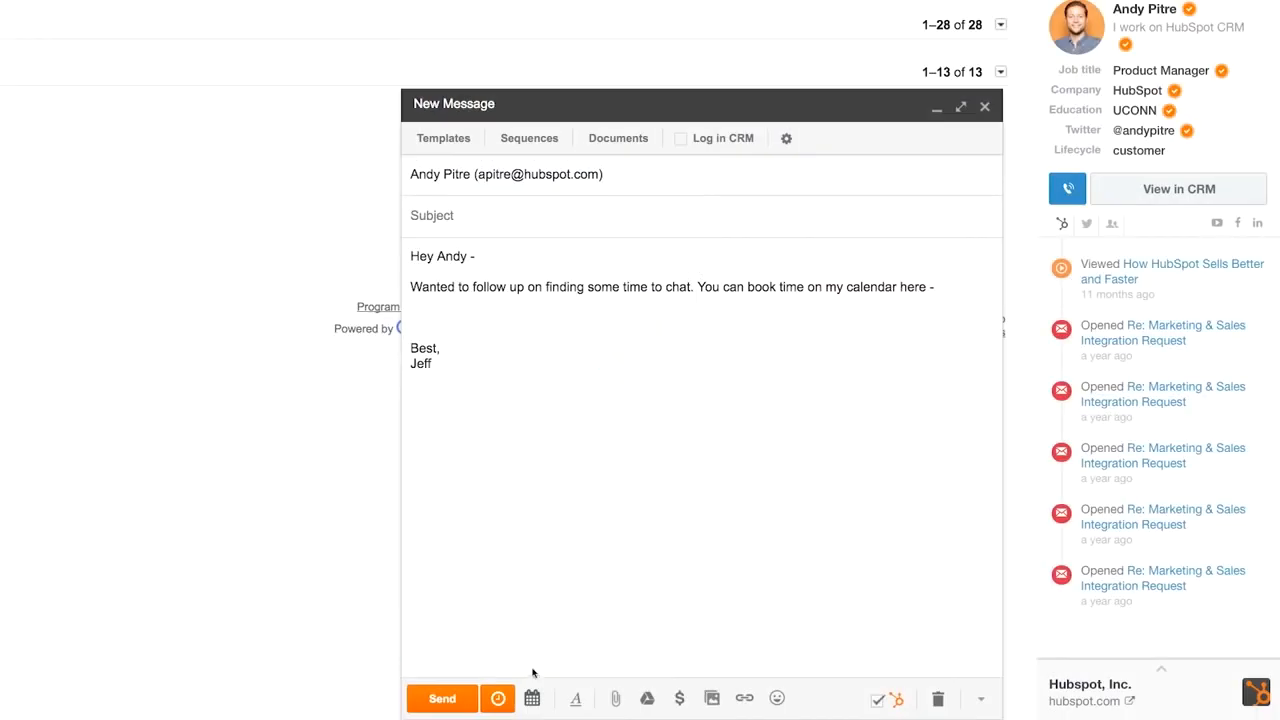
# - Insert the 60 minute meeting link into the follow-up email and send it
pyautogui.click(532, 698)
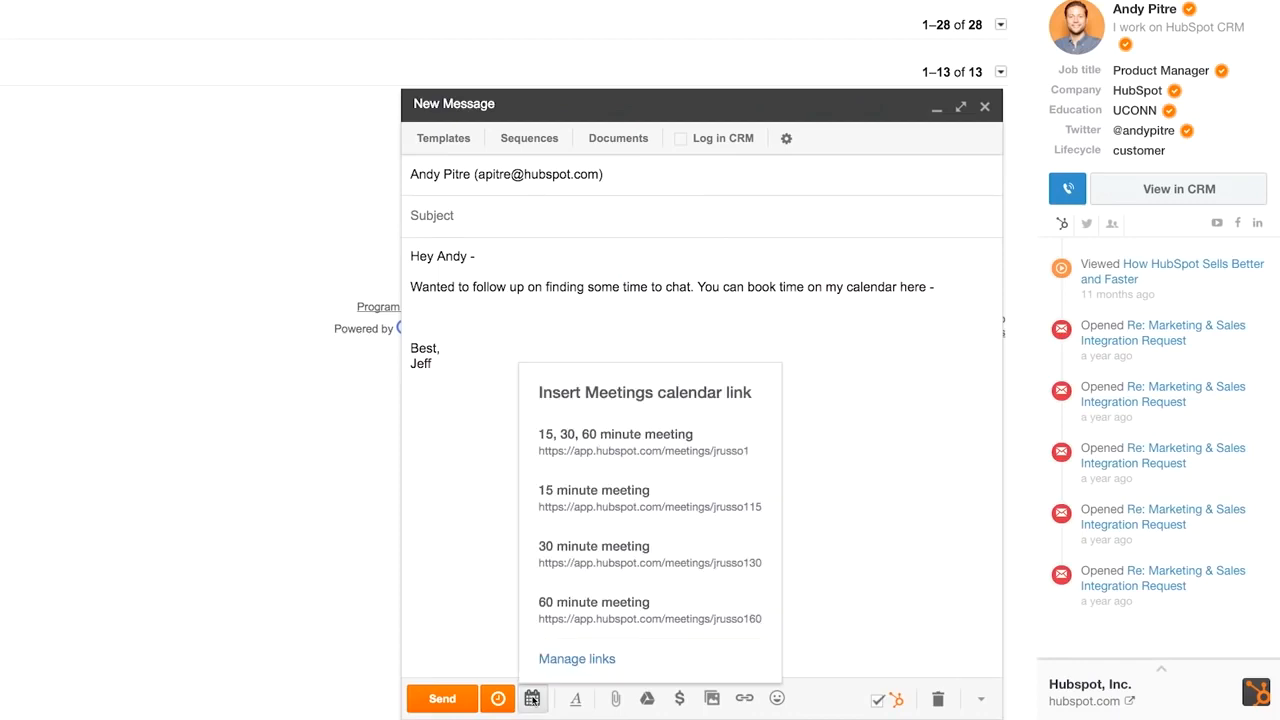
pyautogui.click(566, 602)
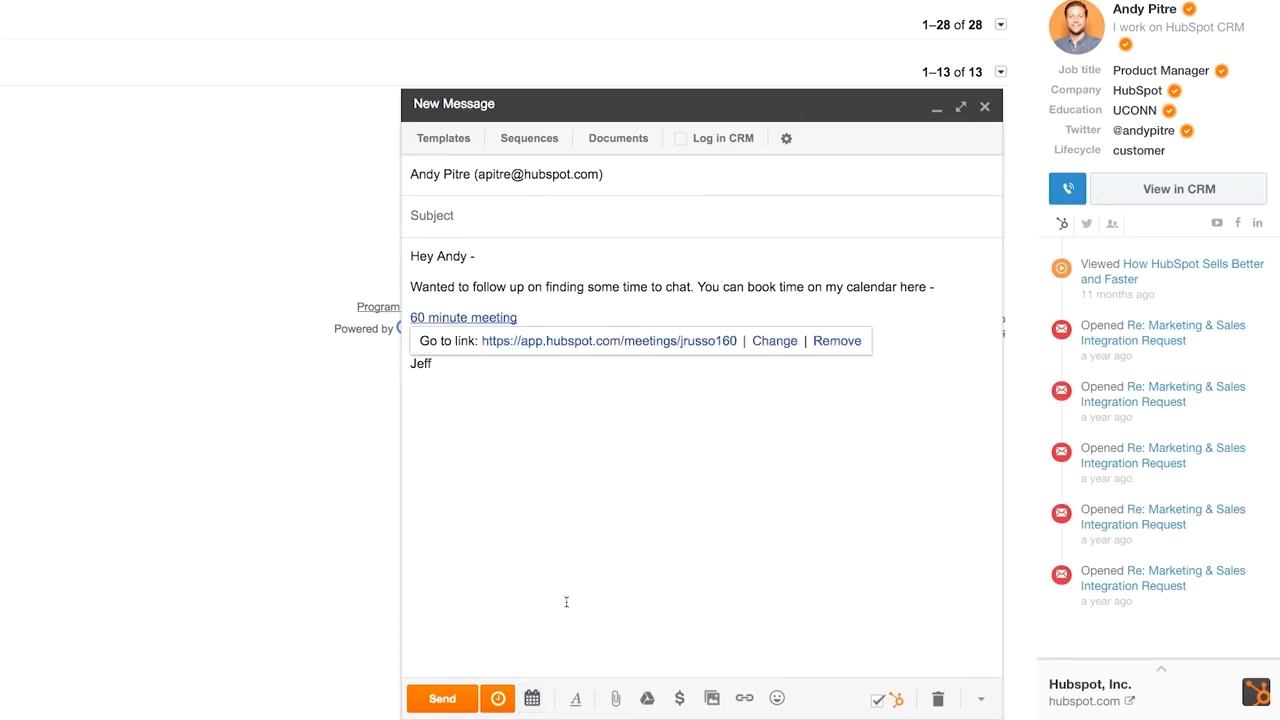
pyautogui.click(566, 597)
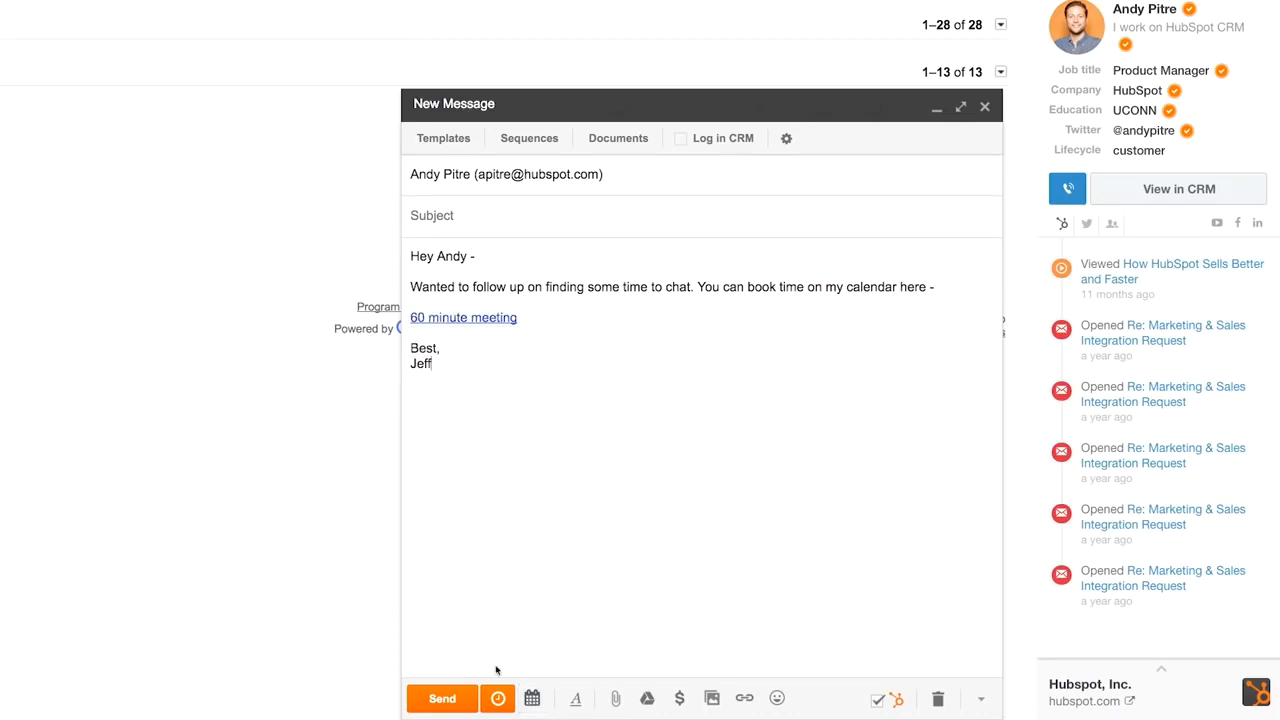
pyautogui.click(442, 698)
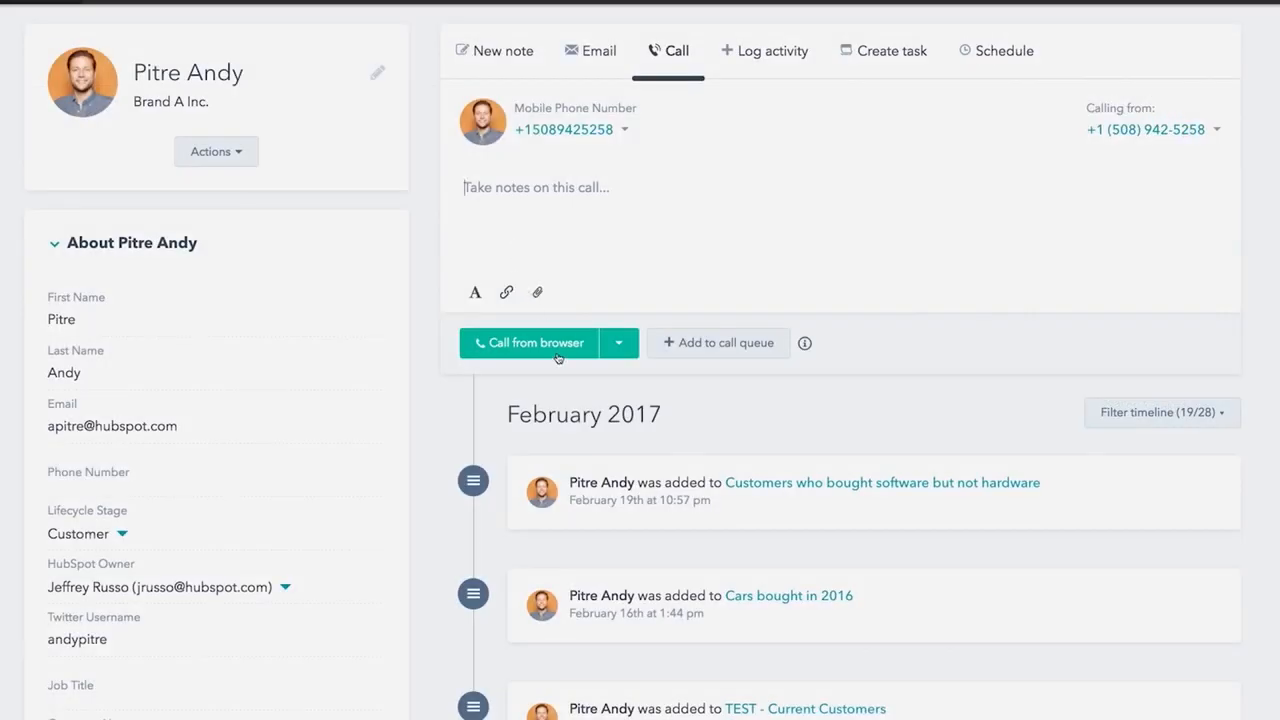
pyautogui.click(557, 354)
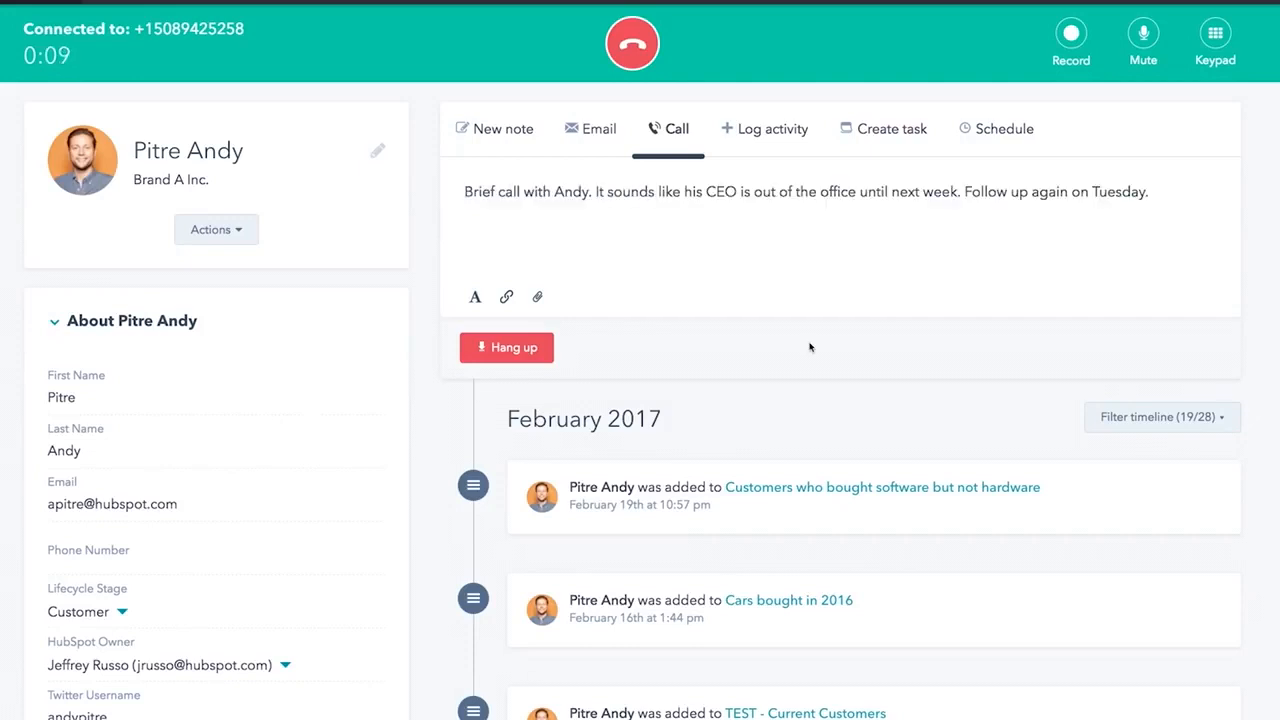
# - Record the call with the contact's consent, hang up, and save the Tuesday follow-up note
pyautogui.click(1071, 35)
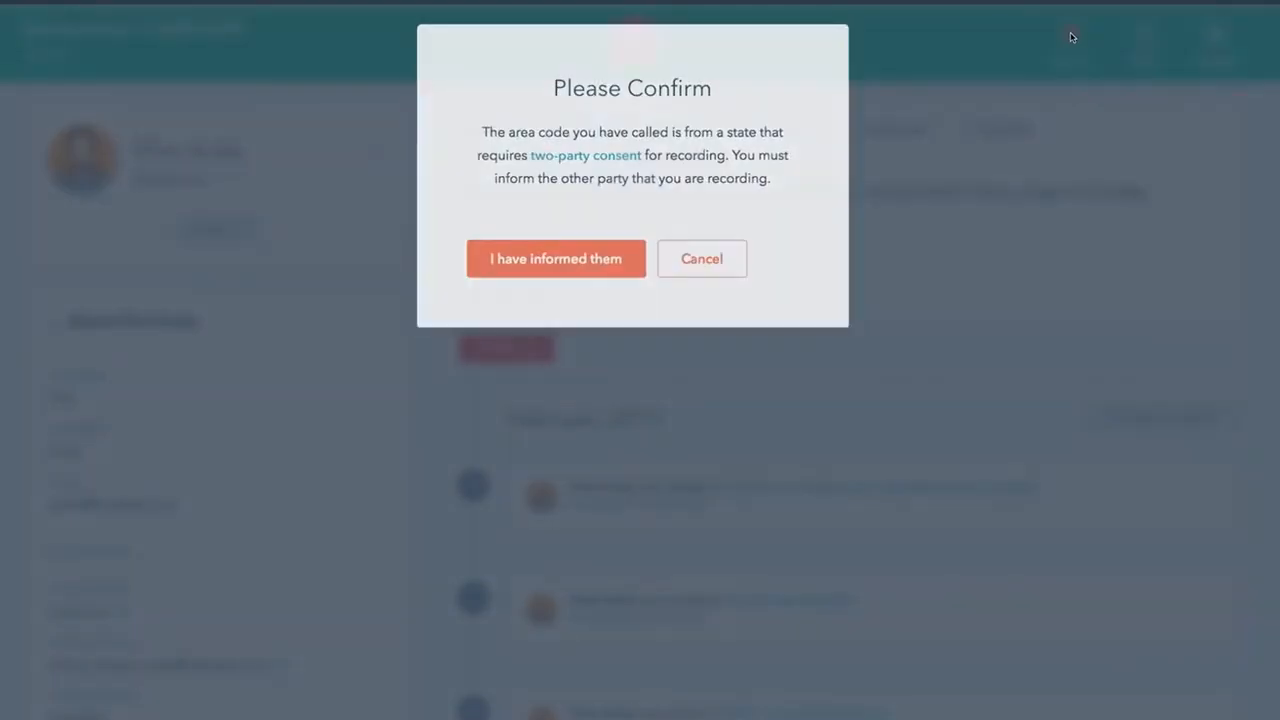
pyautogui.click(563, 266)
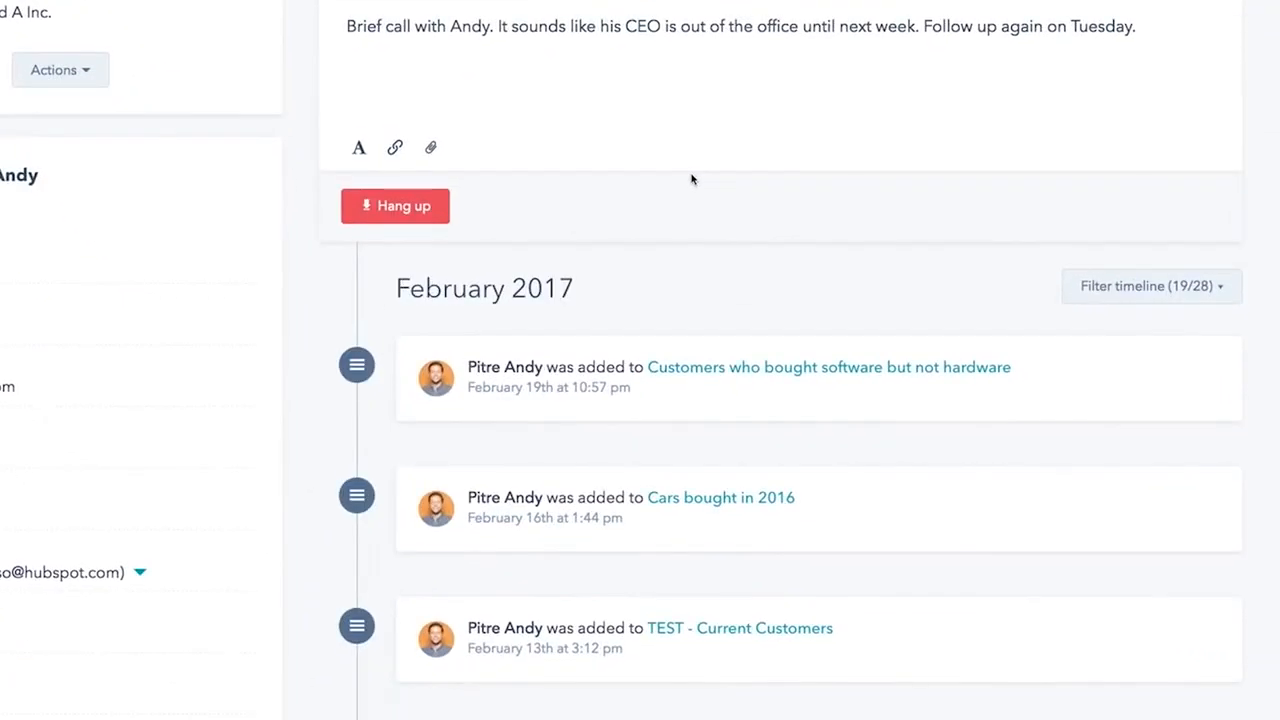
pyautogui.click(410, 211)
pyautogui.click(352, 205)
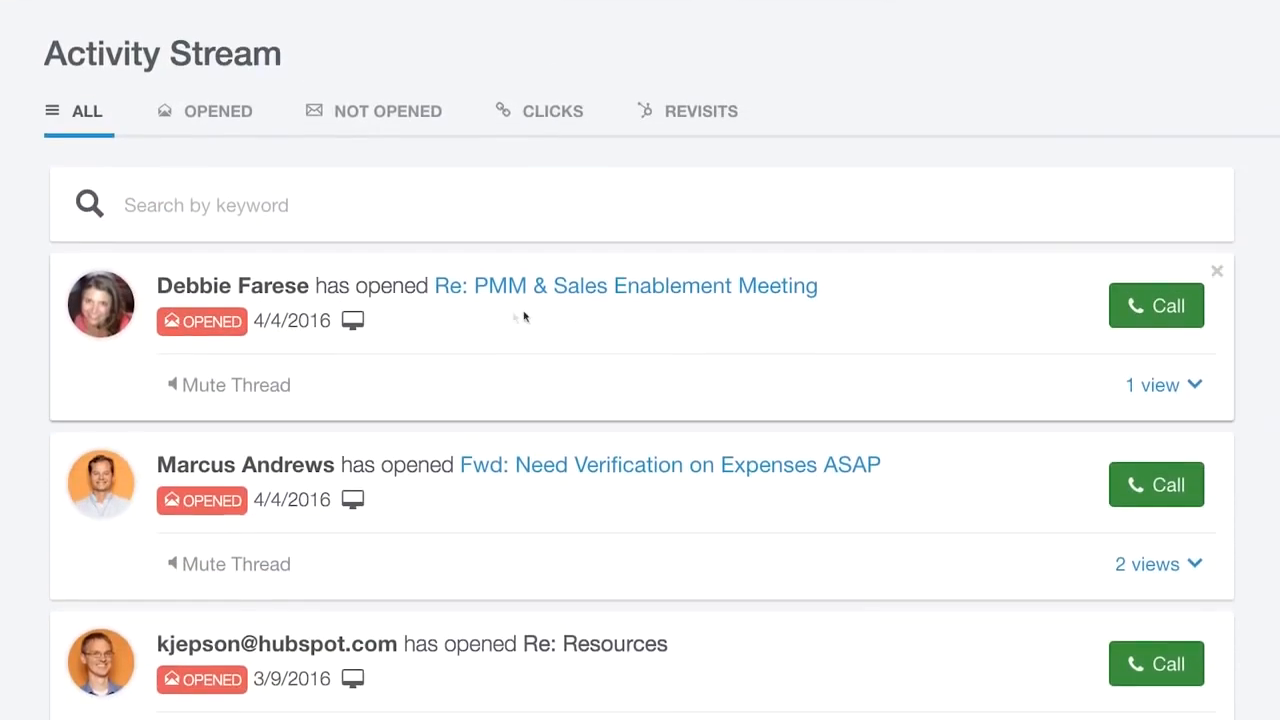
# - Expand the first opened email's view history, then enable Log in CRM and tracking on the draft
pyautogui.click(1151, 387)
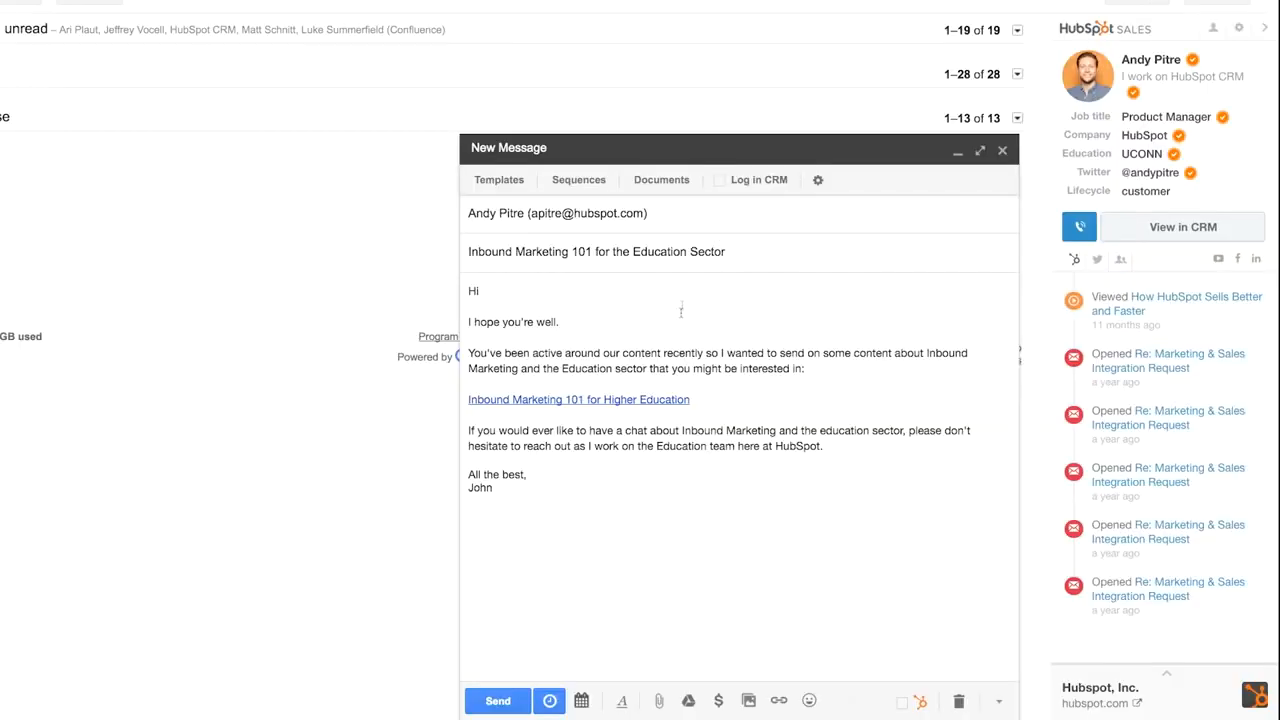
pyautogui.click(719, 184)
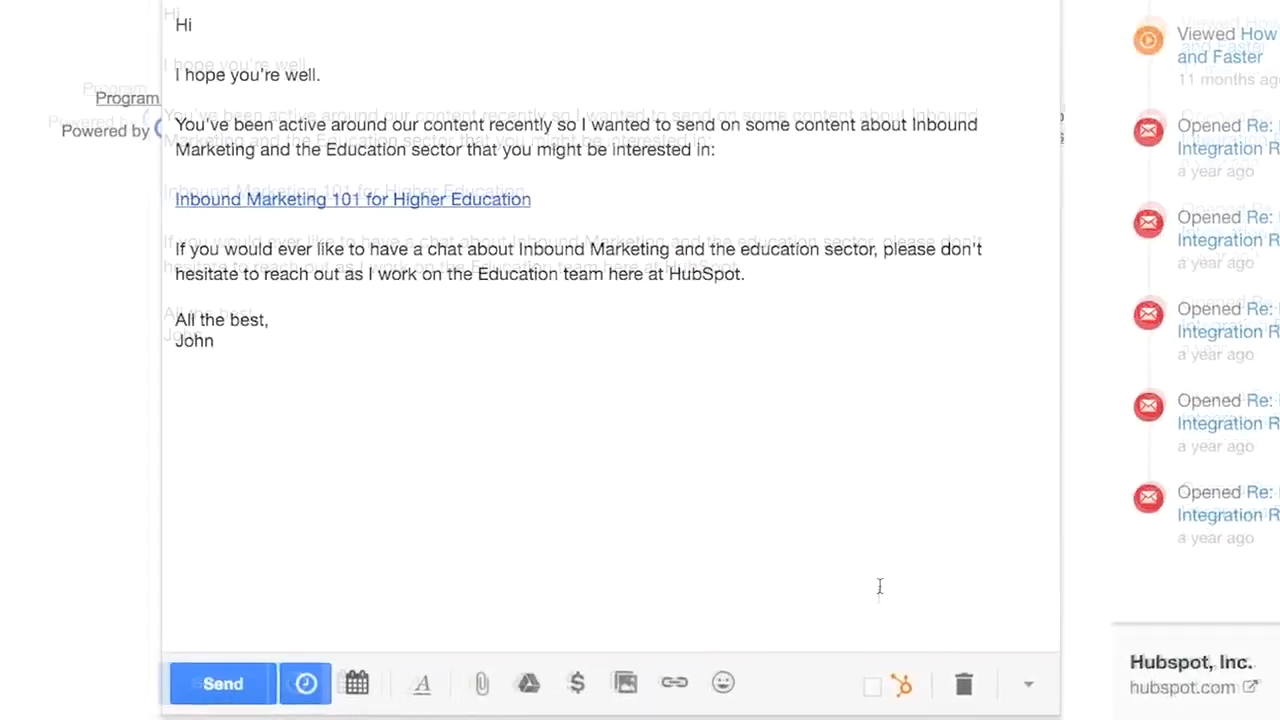
pyautogui.click(866, 683)
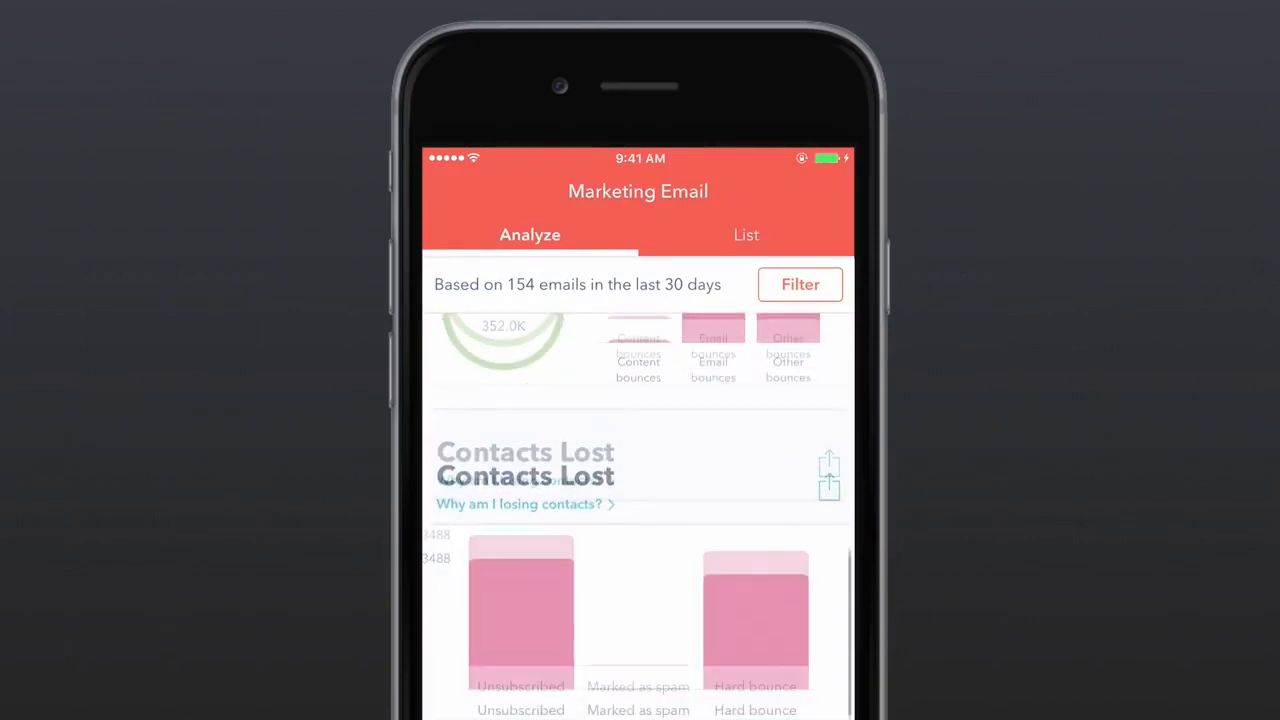
# - Browse the marketing email list and change alerts for the 'Our next steps' email
pyautogui.click(746, 236)
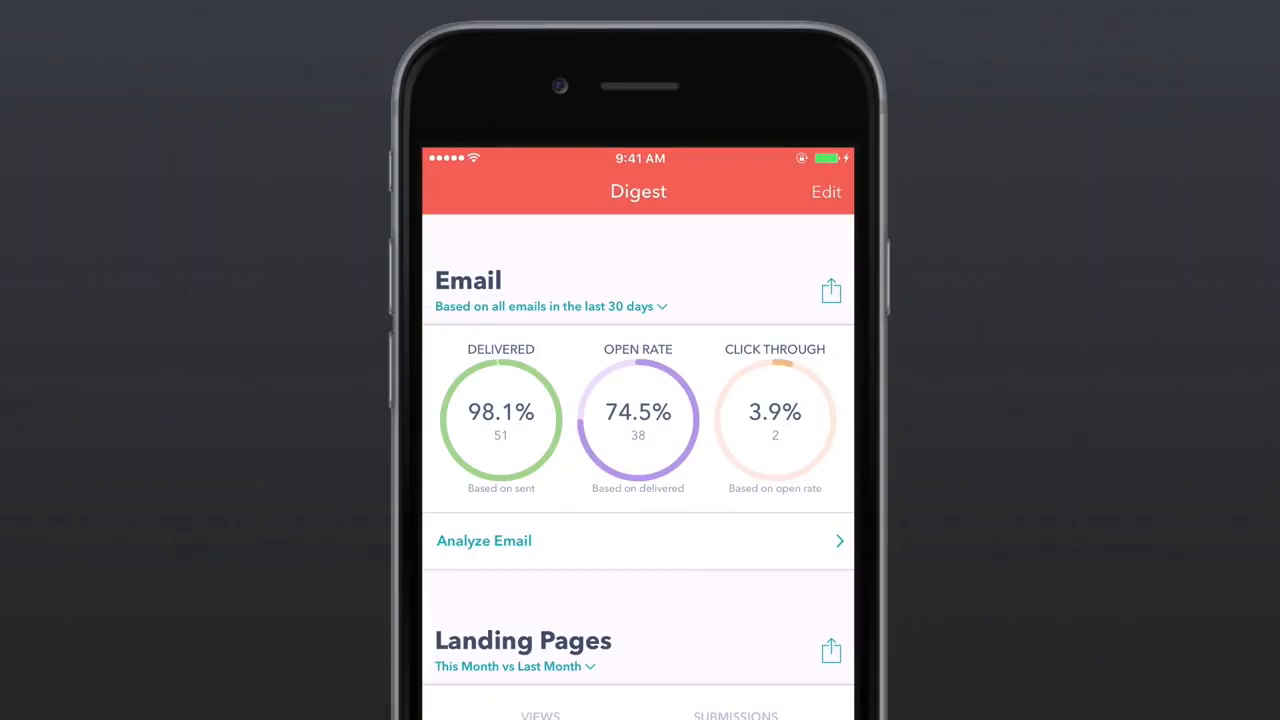
pyautogui.scroll(-5, 638, 467)
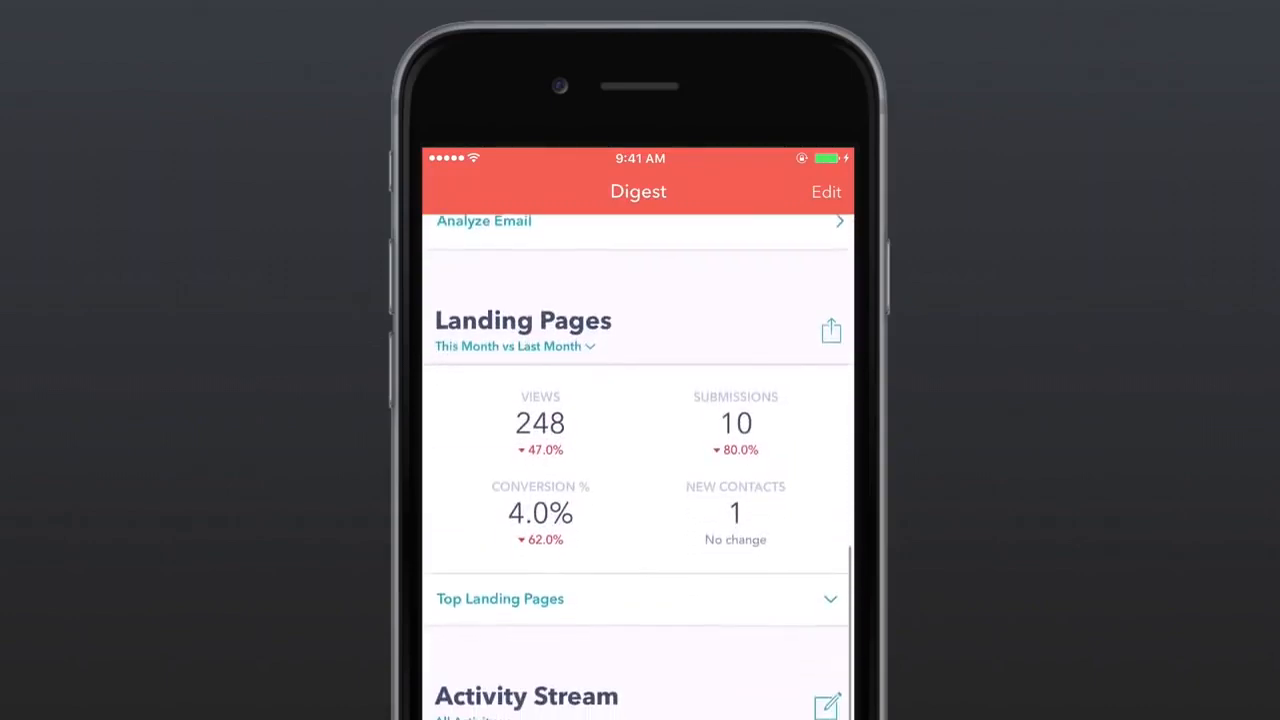
pyautogui.scroll(-3, 640, 467)
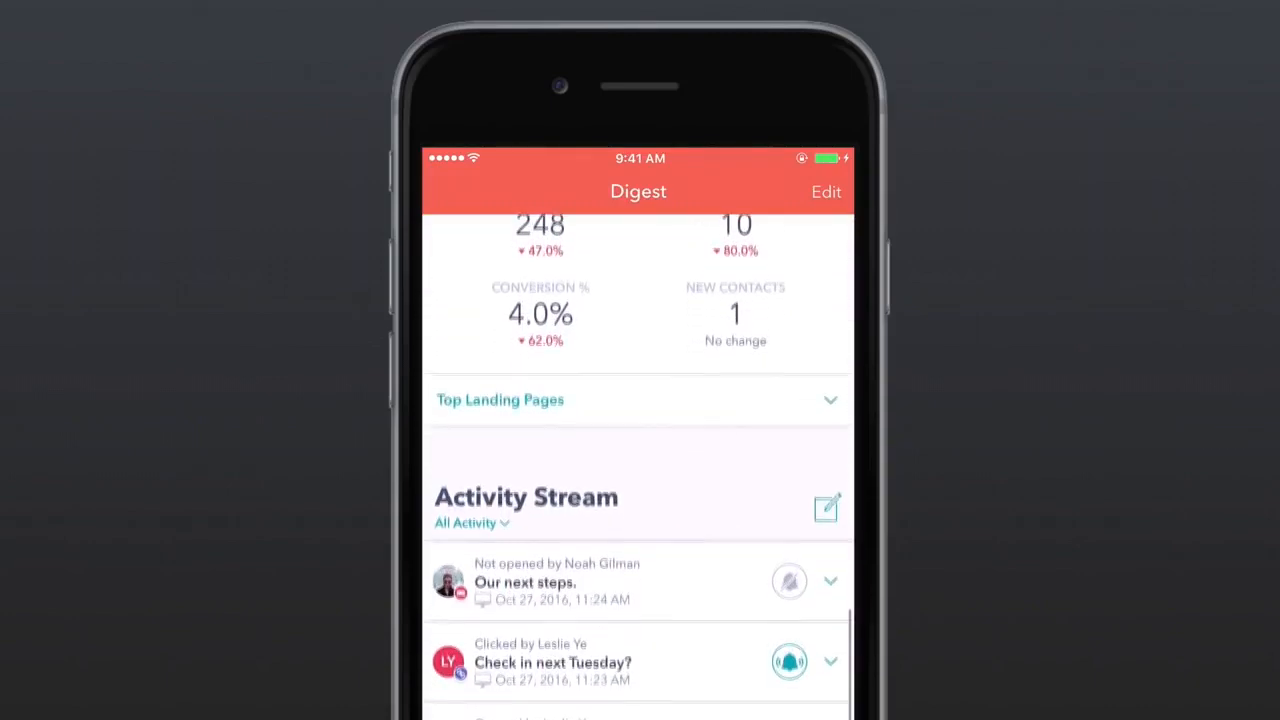
pyautogui.click(790, 551)
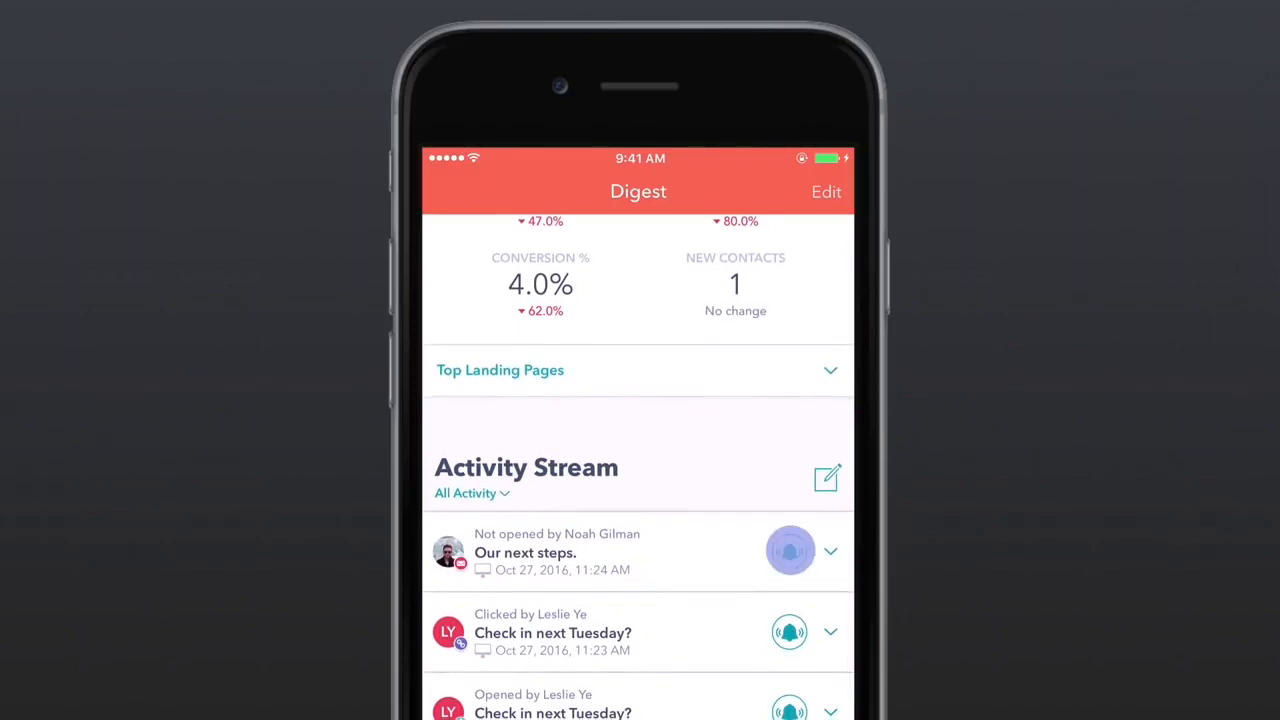
# - Return to the top and swipe through the Deal Updates cards to the $500 New Deal
pyautogui.scroll(6, 640, 467)
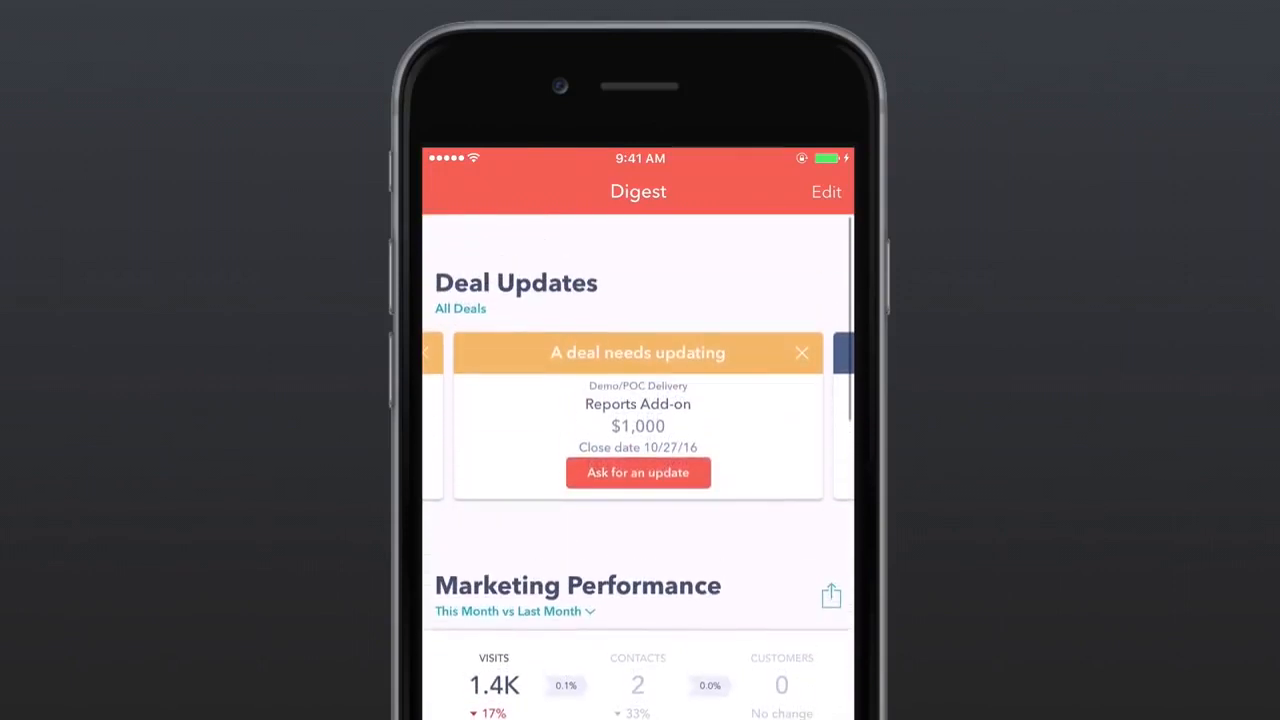
pyautogui.hscroll(4, 638, 412)
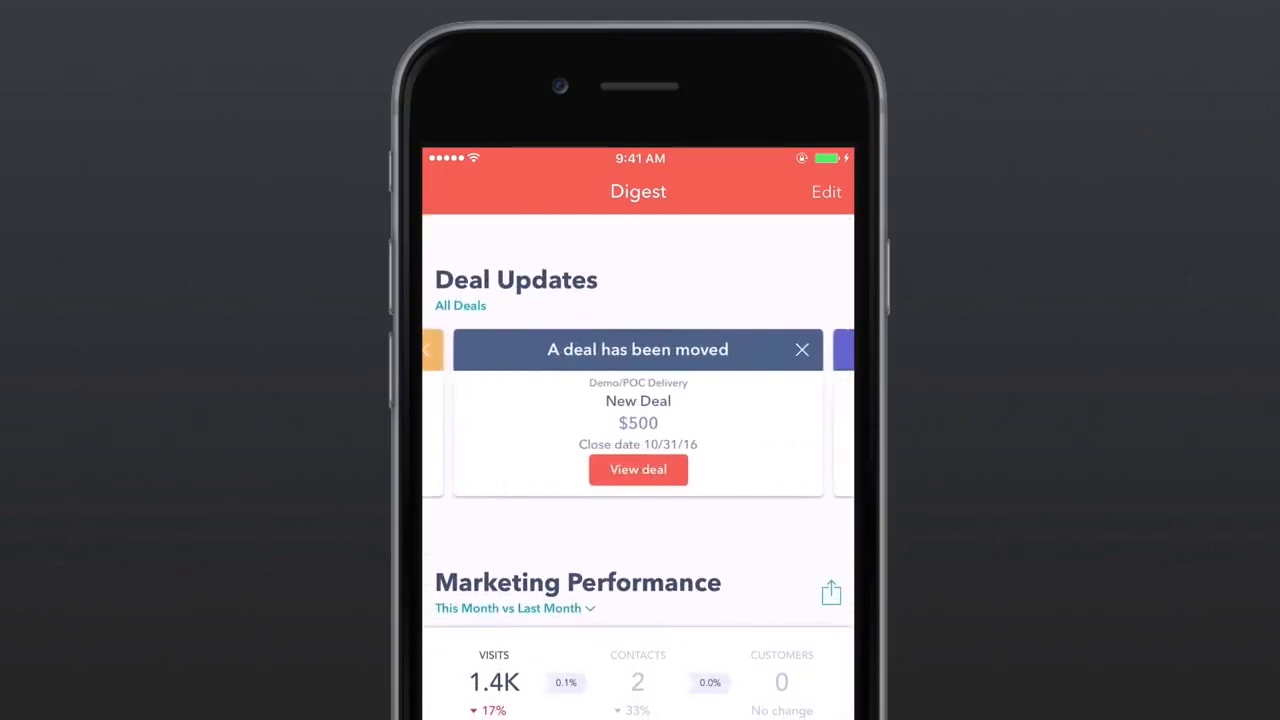
pyautogui.hscroll(3, 638, 412)
pyautogui.hscroll(3, 638, 412)
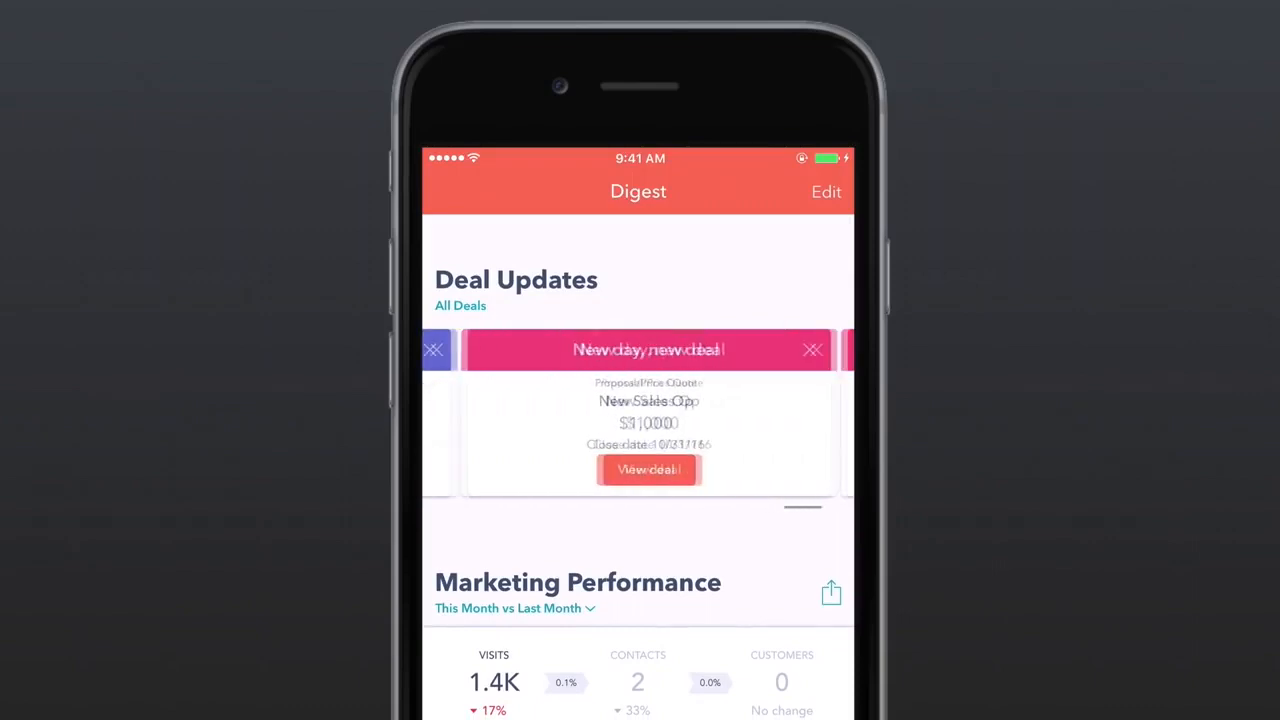